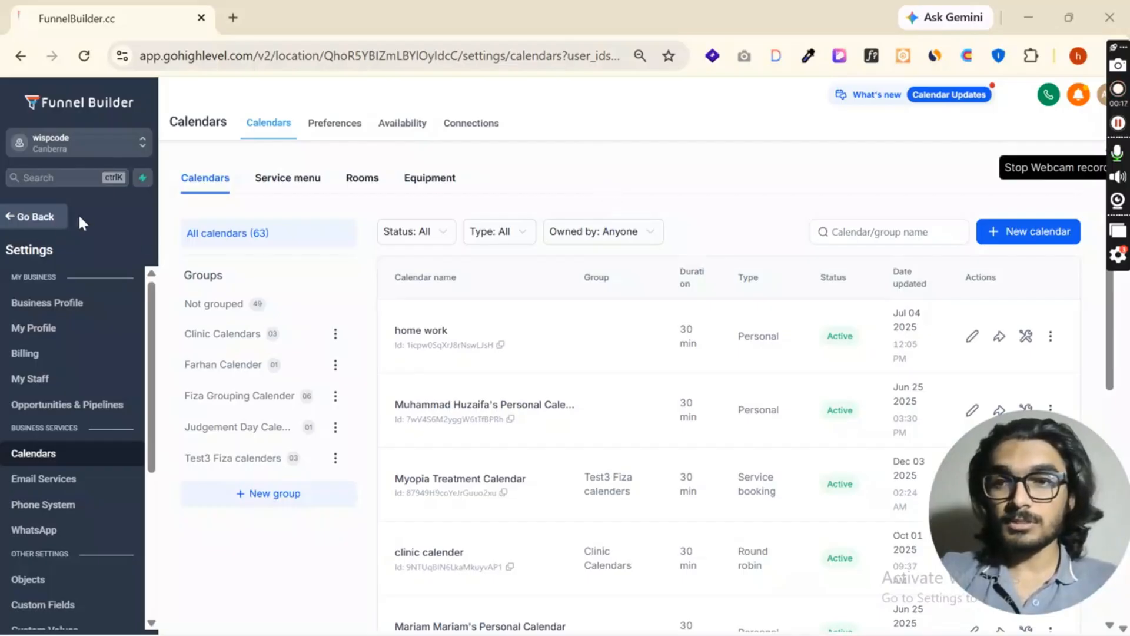
- Open the calendar settings and start a new calendar of the Personal booking type
{"action": "left_click", "coordinate": [37, 218]}
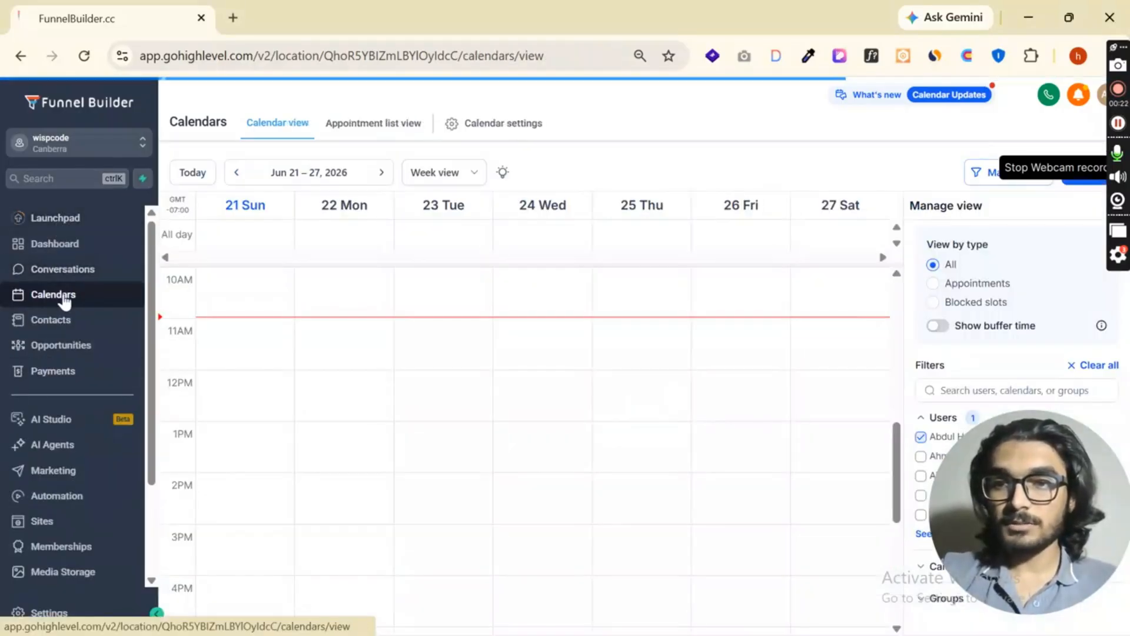
{"action": "left_click", "coordinate": [481, 129]}
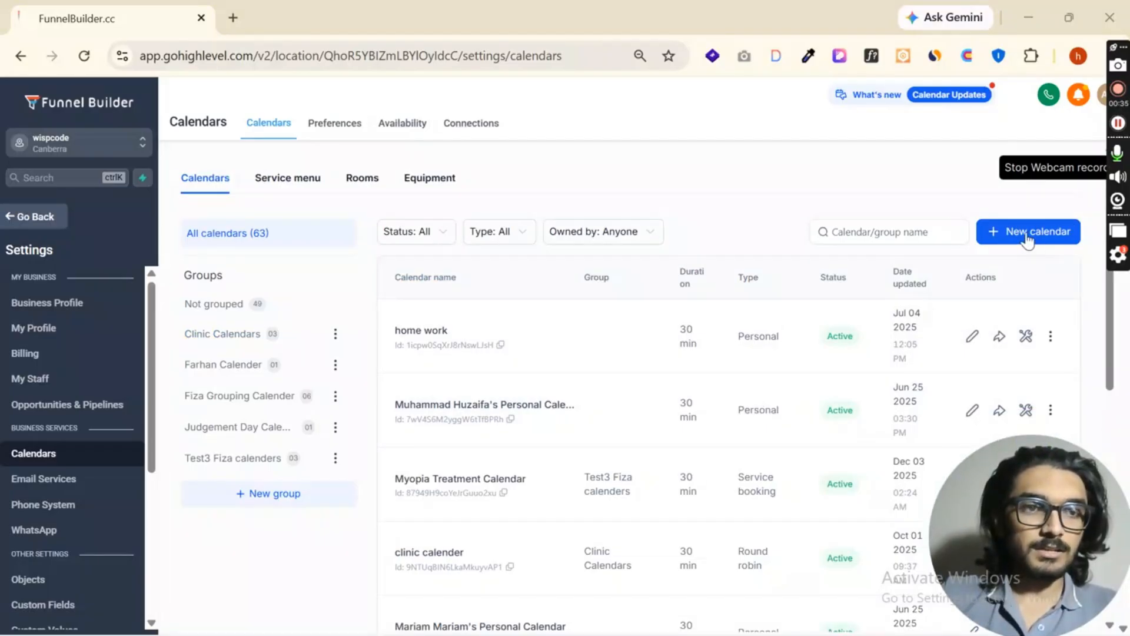
{"action": "left_click", "coordinate": [994, 226]}
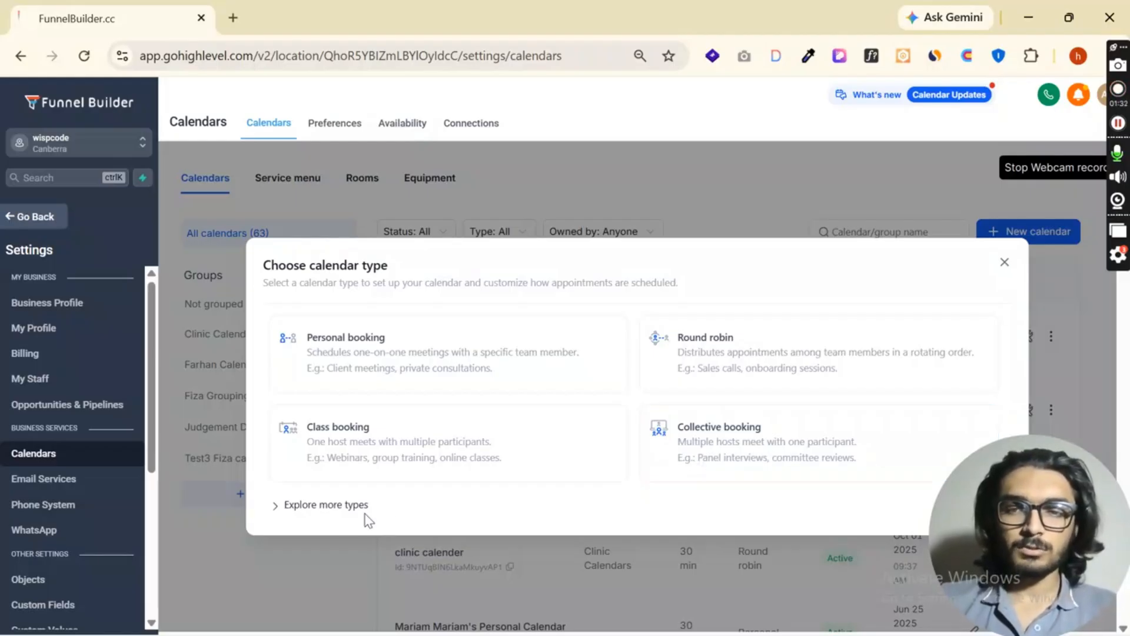
{"action": "left_click", "coordinate": [323, 506]}
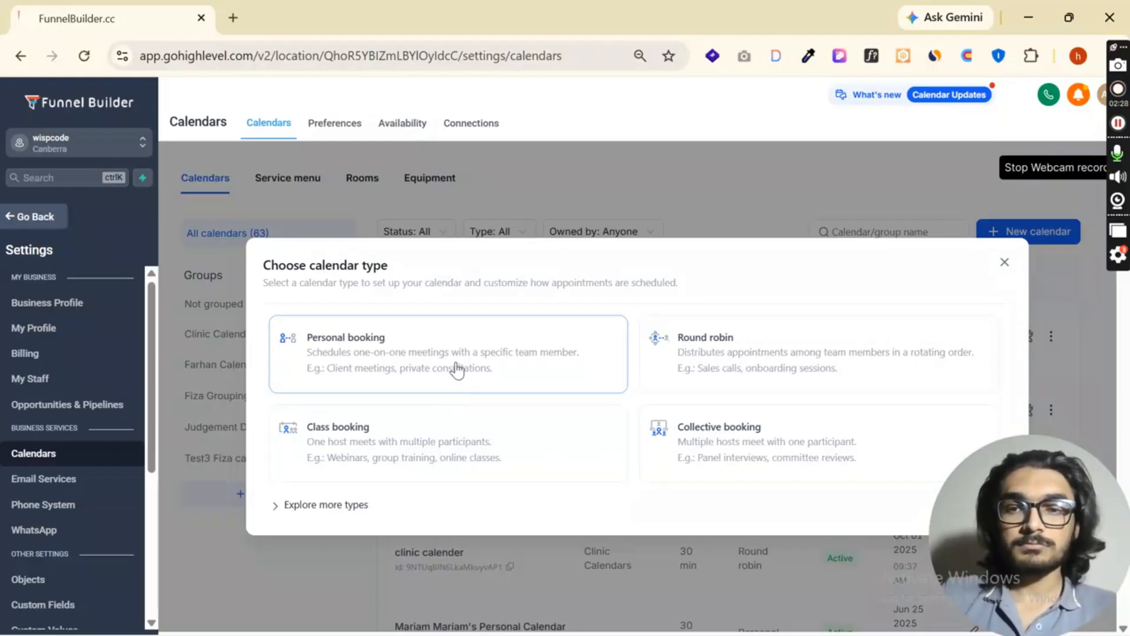
{"action": "left_click", "coordinate": [491, 356]}
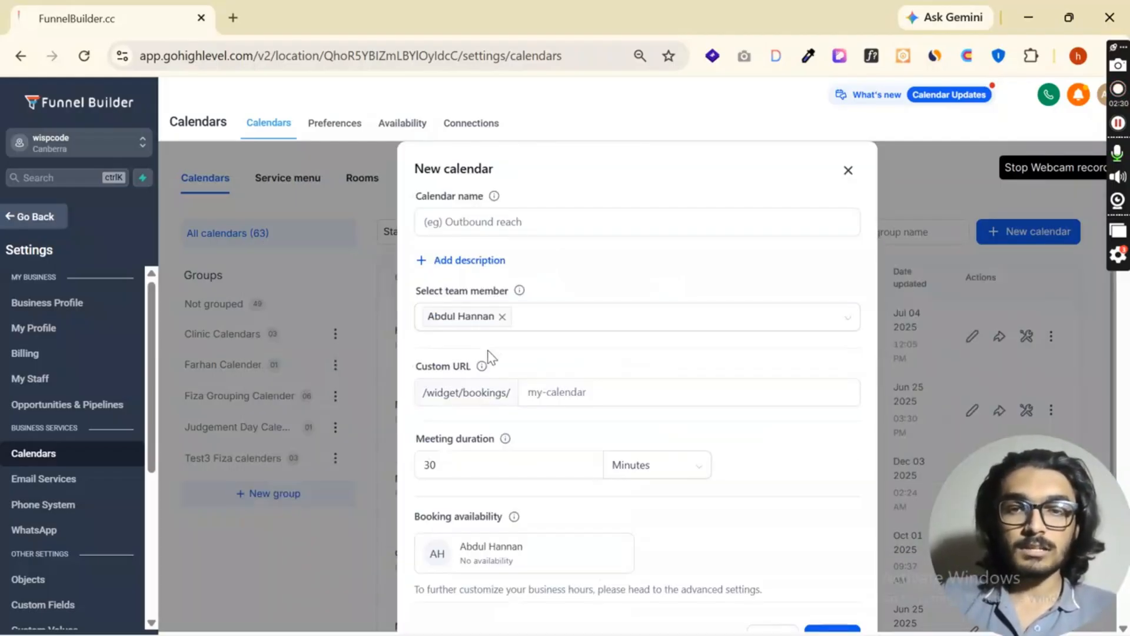
- Name the new calendar "30 min intro Call"
{"action": "left_click", "coordinate": [543, 223]}
{"action": "type", "text": "30 min intro Call"}
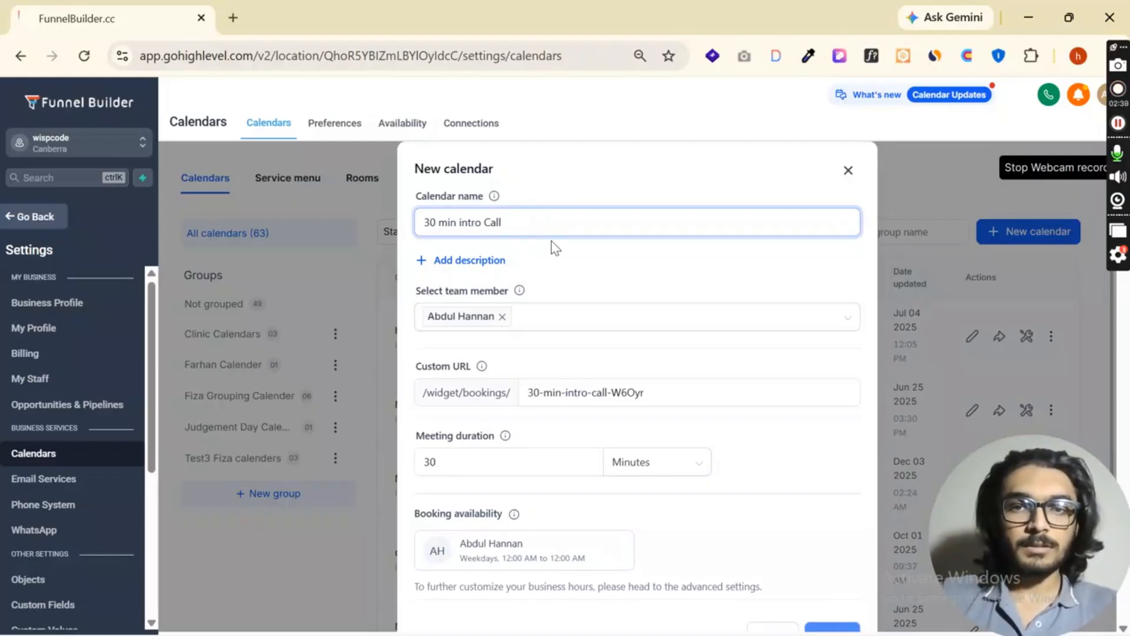
{"action": "scroll", "coordinate": [570, 286], "scroll_direction": "down", "scroll_amount": 1}
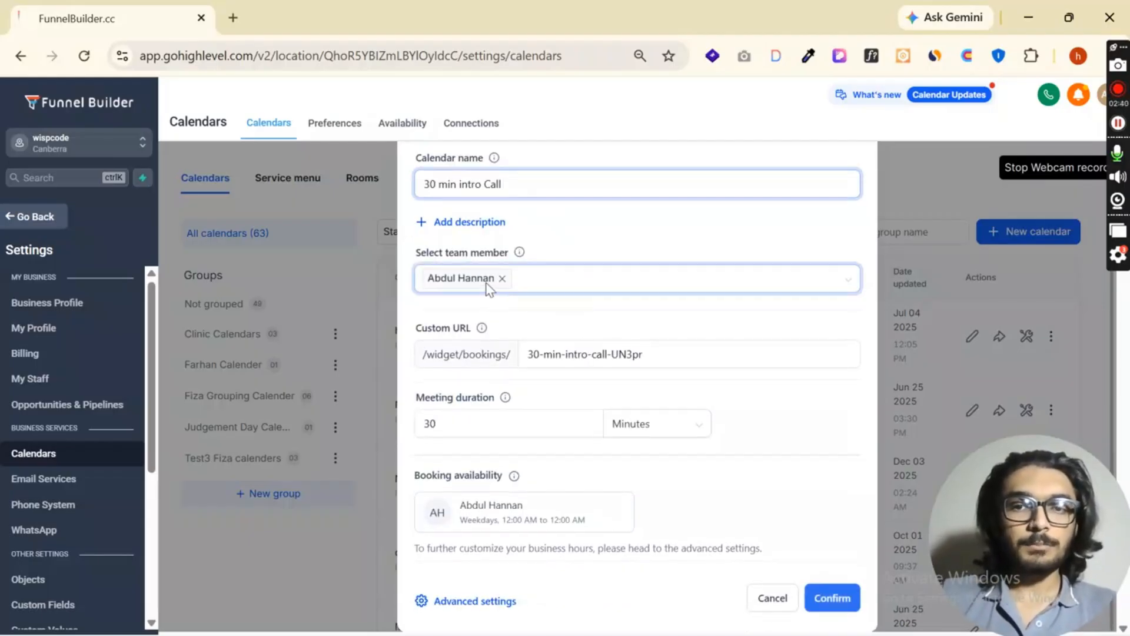
- Replace the calendar's preselected team member with another person from the team list
{"action": "left_click", "coordinate": [552, 287]}
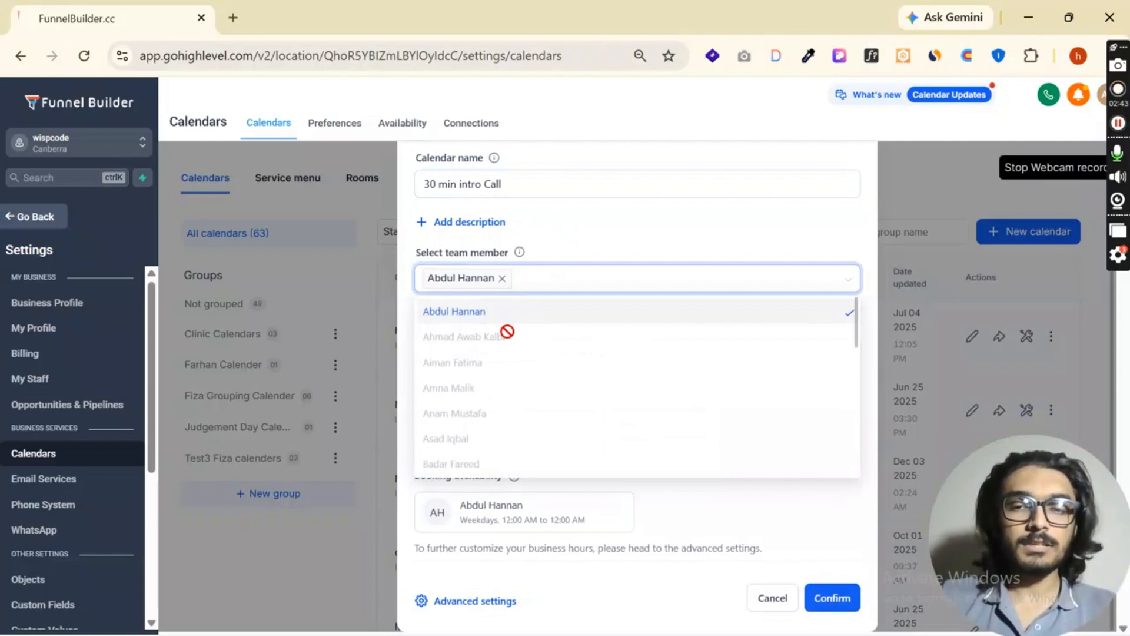
{"action": "left_click_drag", "start_coordinate": [415, 254], "coordinate": [549, 263]}
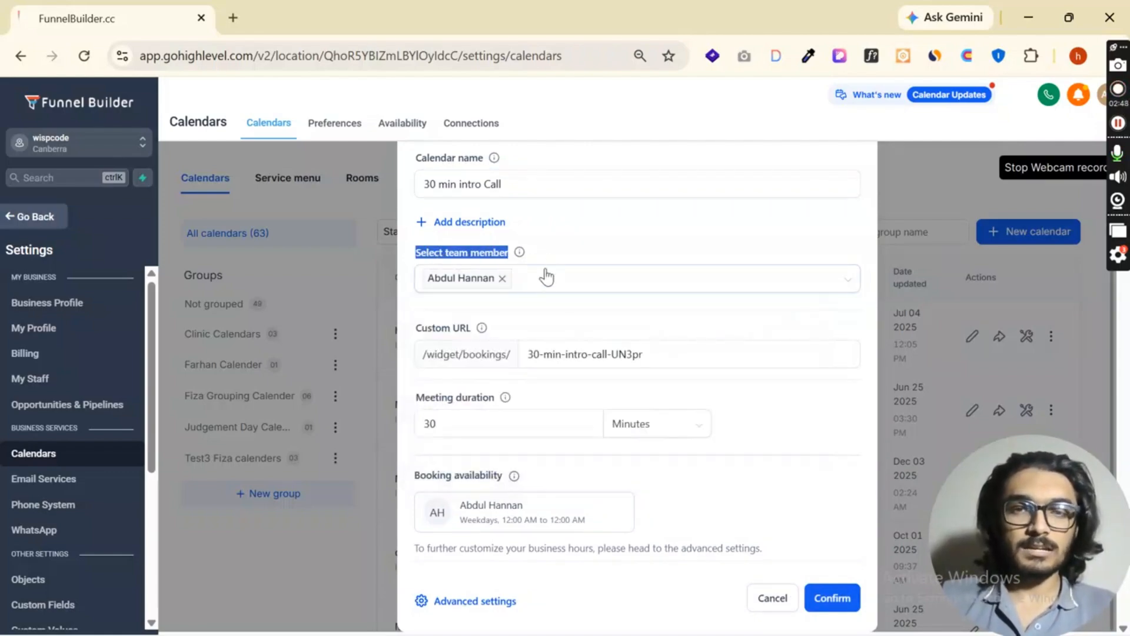
{"action": "left_click", "coordinate": [502, 278]}
{"action": "left_click", "coordinate": [524, 341]}
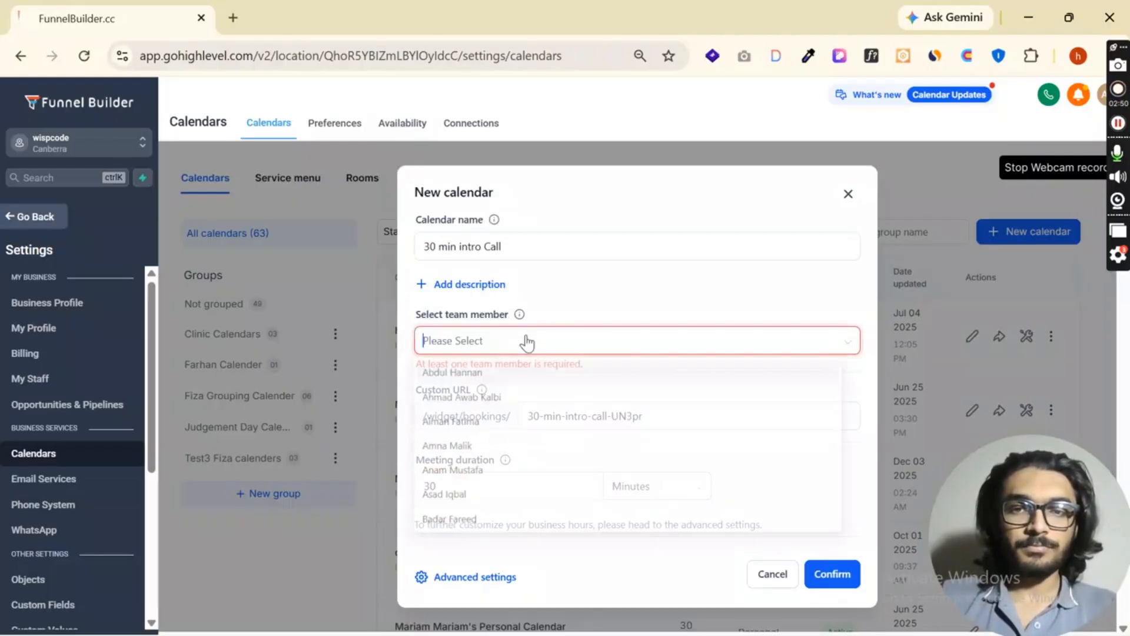
{"action": "scroll", "coordinate": [483, 471], "scroll_direction": "down", "scroll_amount": 3}
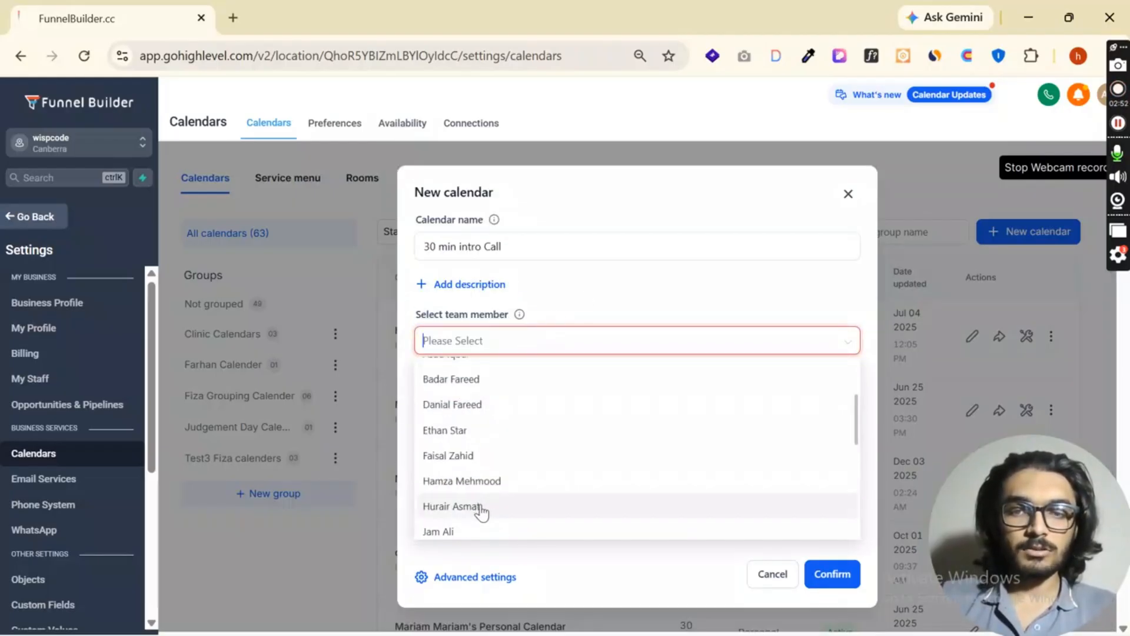
{"action": "scroll", "coordinate": [480, 459], "scroll_direction": "up", "scroll_amount": 3}
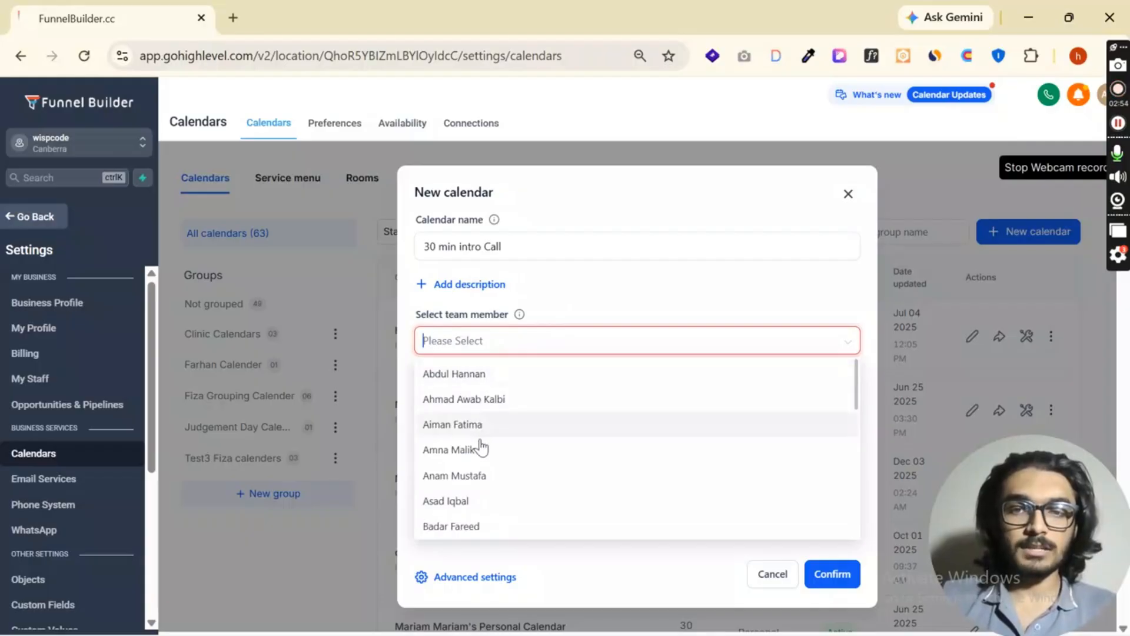
{"action": "left_click", "coordinate": [479, 502]}
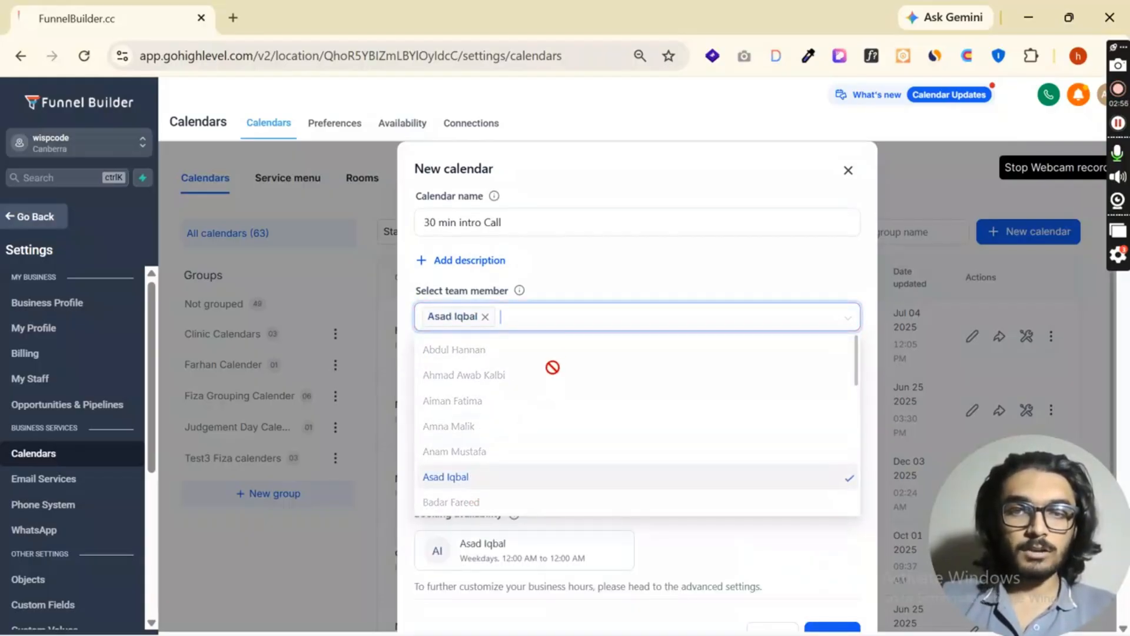
{"action": "scroll", "coordinate": [507, 467], "scroll_direction": "down", "scroll_amount": 2}
{"action": "scroll", "coordinate": [500, 412], "scroll_direction": "up", "scroll_amount": 2}
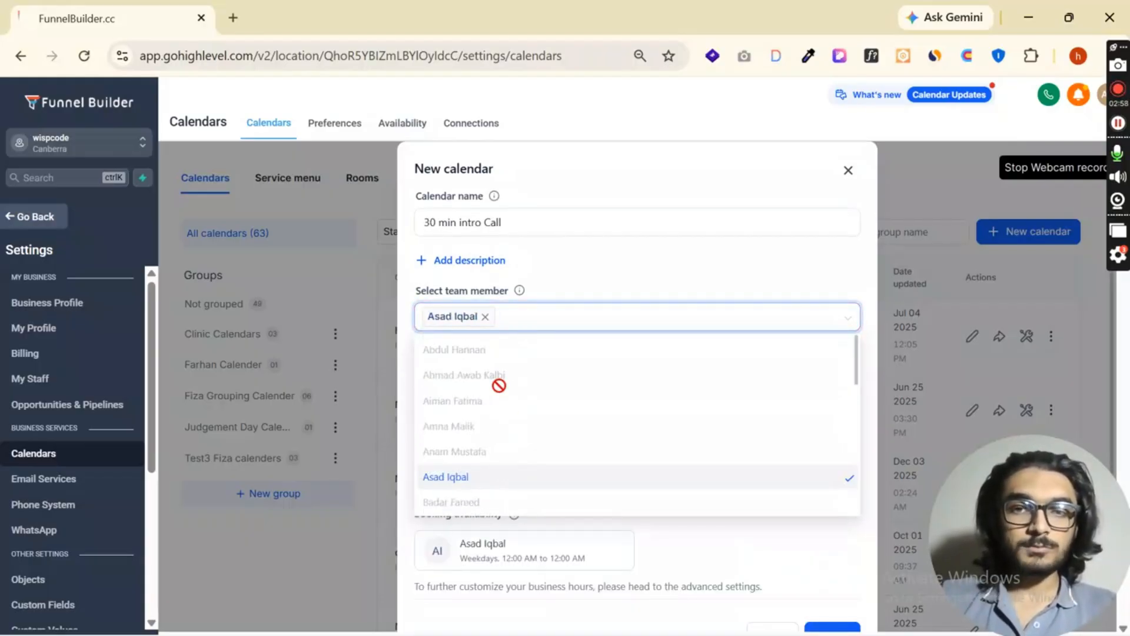
- Remove the replacement team member and reassign the calendar to the original one
{"action": "left_click", "coordinate": [486, 320]}
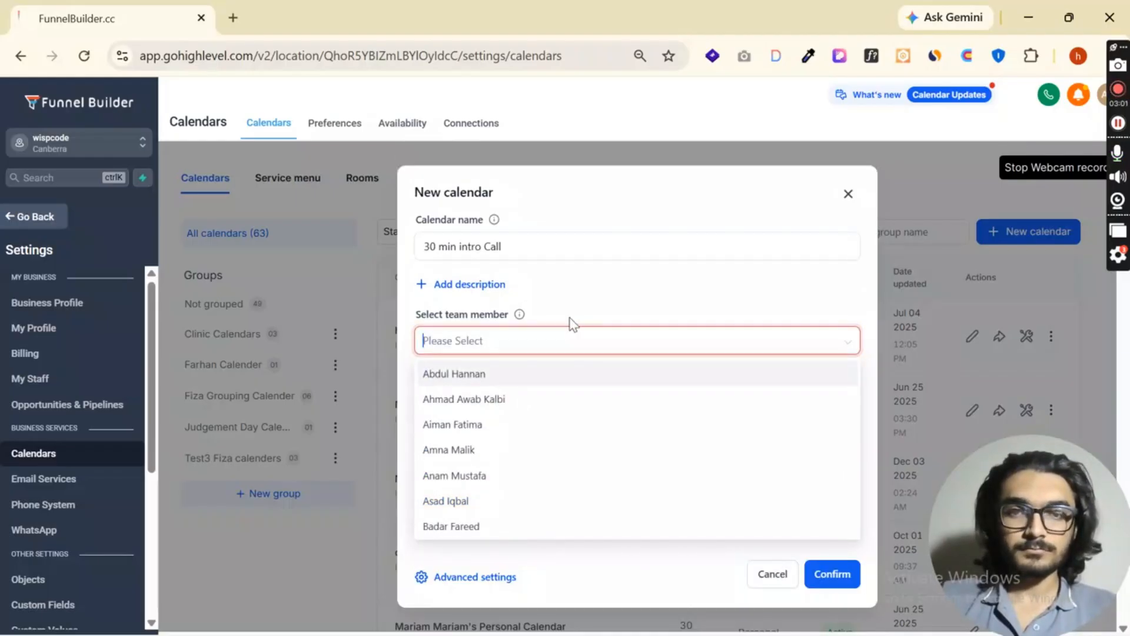
{"action": "left_click", "coordinate": [495, 374]}
{"action": "left_click", "coordinate": [621, 284]}
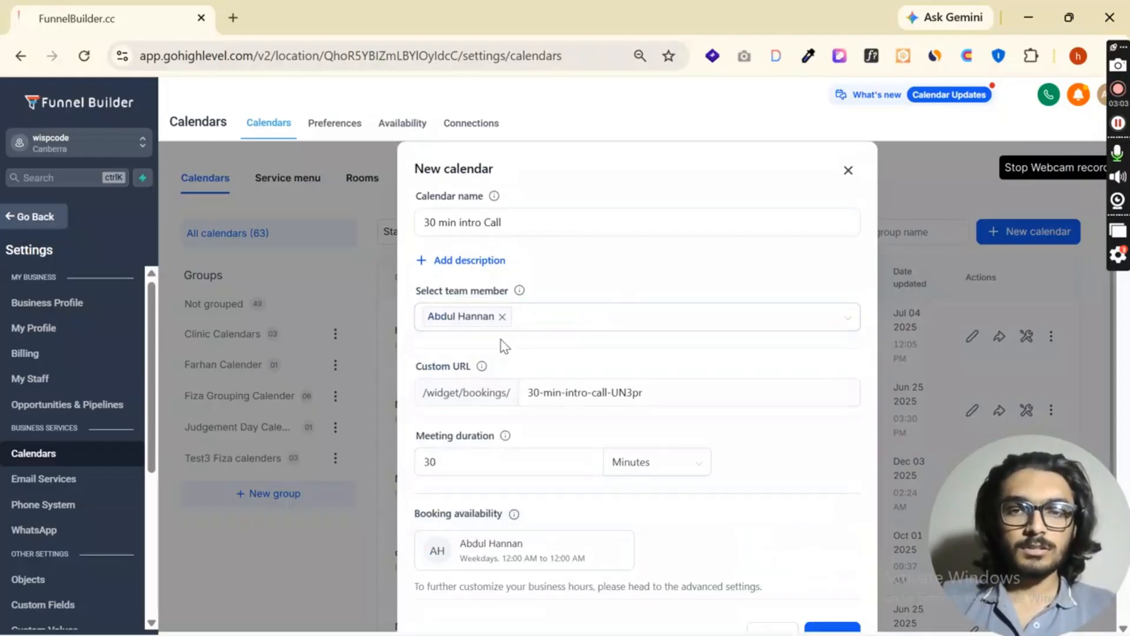
- Examine the new calendar's custom booking URL
{"action": "left_click", "coordinate": [660, 392]}
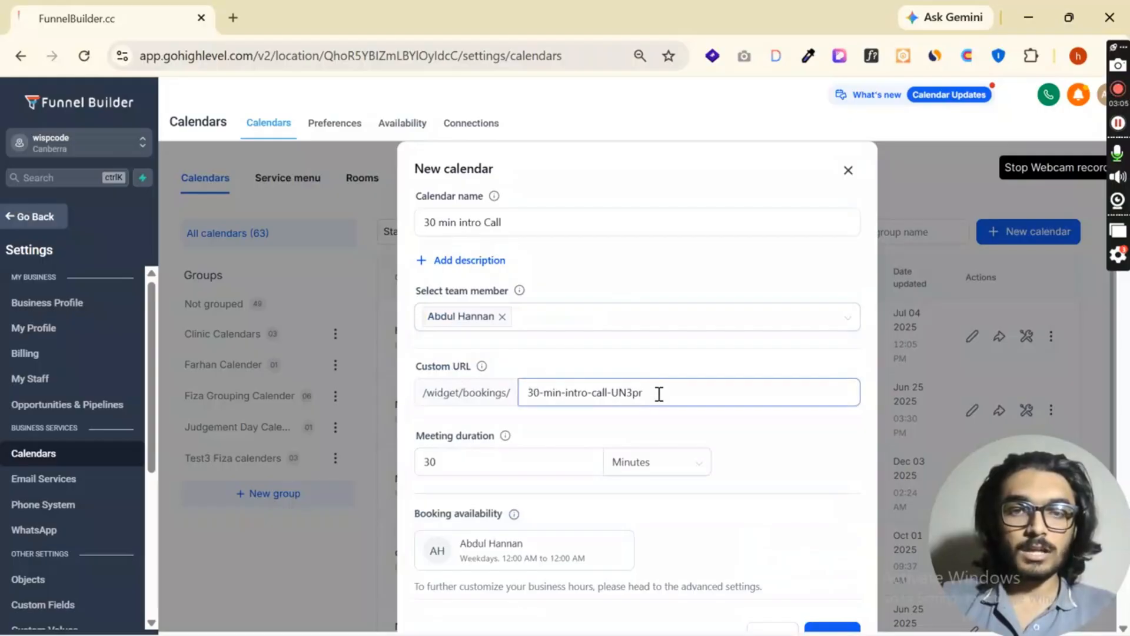
{"action": "left_click_drag", "start_coordinate": [661, 390], "coordinate": [421, 402]}
{"action": "left_click", "coordinate": [671, 394]}
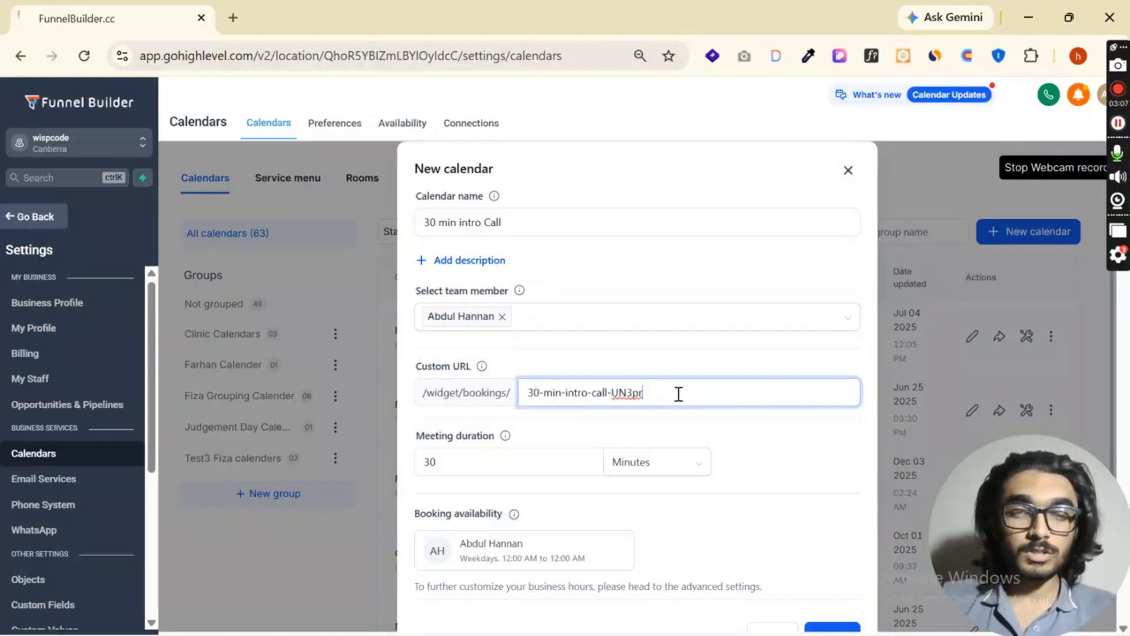
{"action": "mouse_move", "coordinate": [676, 393]}
{"action": "left_mouse_down"}
{"action": "mouse_move", "coordinate": [504, 406]}
{"action": "mouse_move", "coordinate": [661, 391]}
{"action": "left_mouse_up"}
{"action": "left_click", "coordinate": [626, 399]}
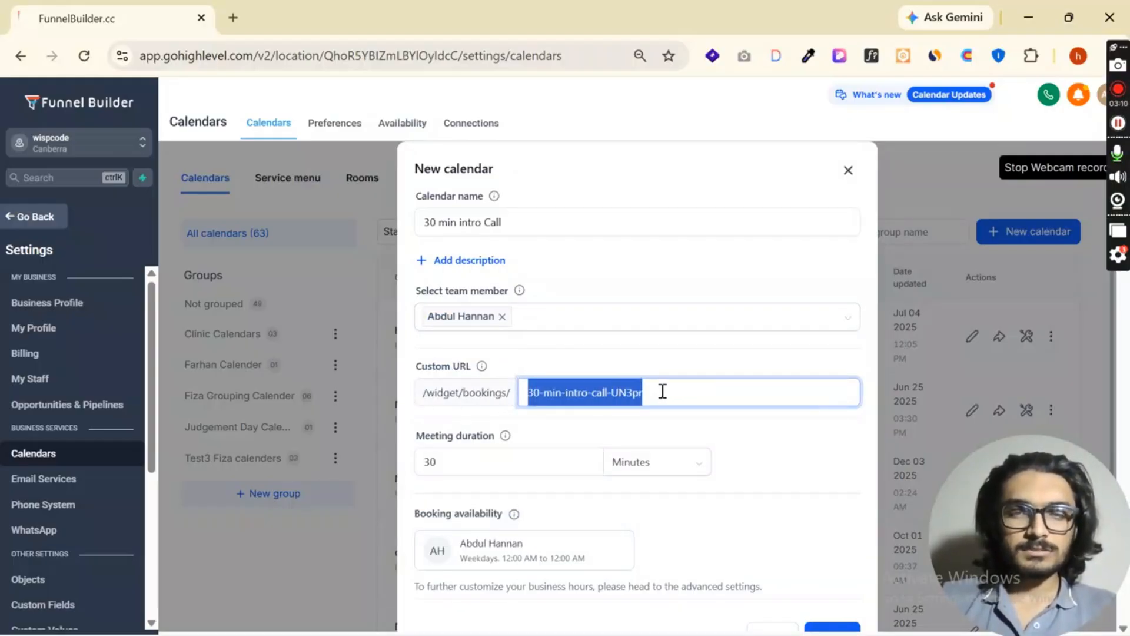
{"action": "left_click", "coordinate": [623, 422]}
- Check the meeting duration, create the calendar, and dismiss the success dialog
{"action": "scroll", "coordinate": [617, 428], "scroll_direction": "down", "scroll_amount": 1}
{"action": "left_click", "coordinate": [529, 421]}
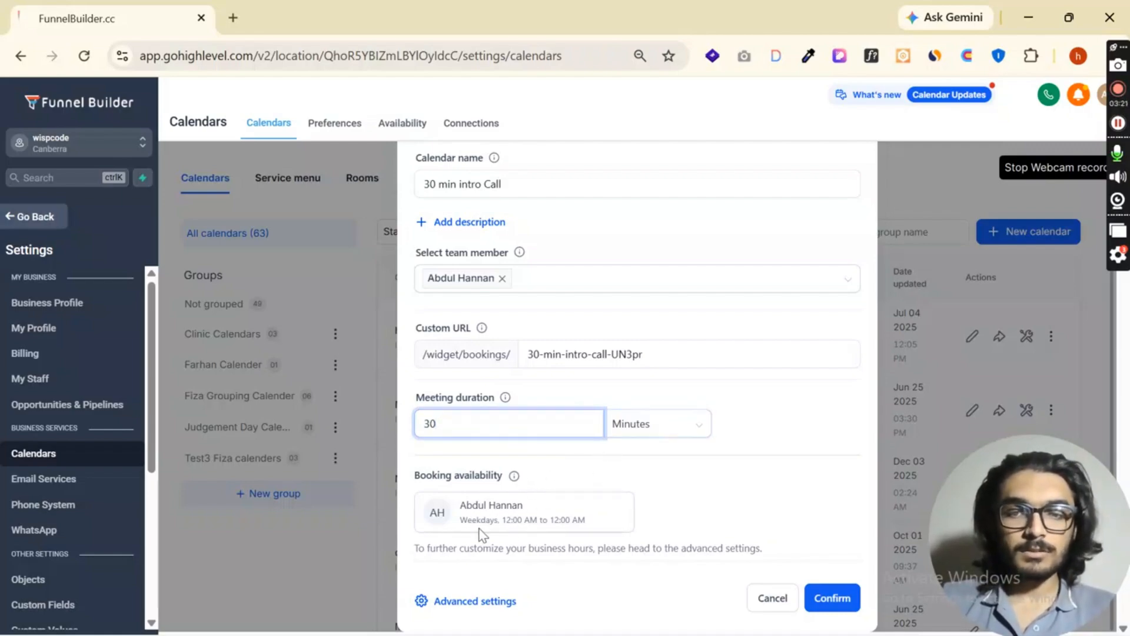
{"action": "left_click", "coordinate": [836, 598]}
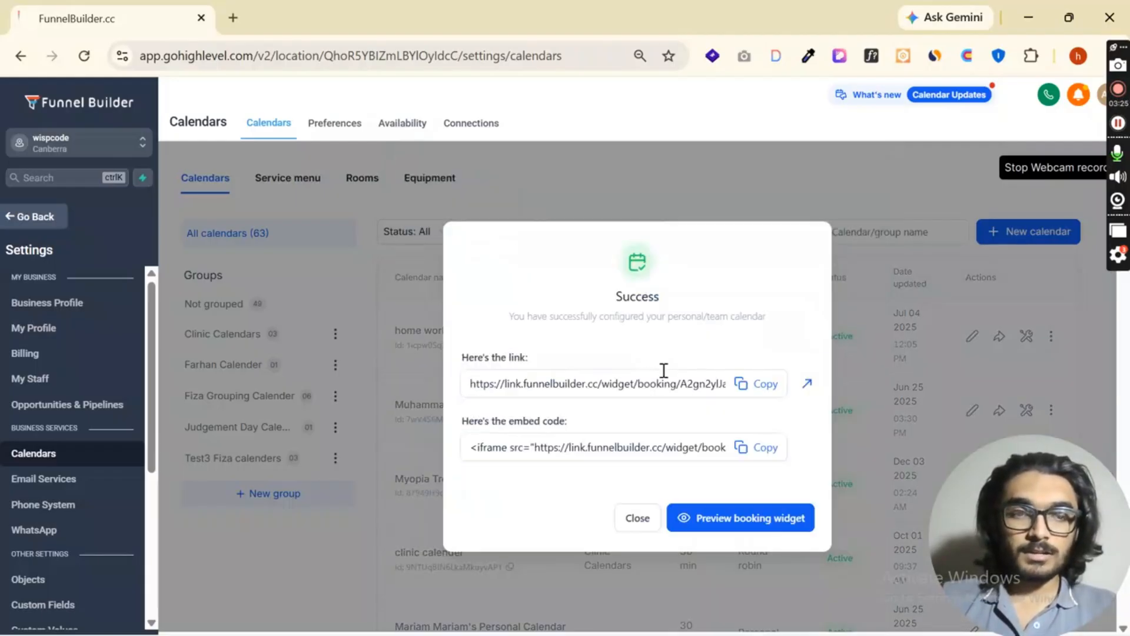
{"action": "left_click", "coordinate": [641, 519]}
- Search the calendar list for "30" and open the 30 min intro Call calendar for editing
{"action": "left_click", "coordinate": [916, 234]}
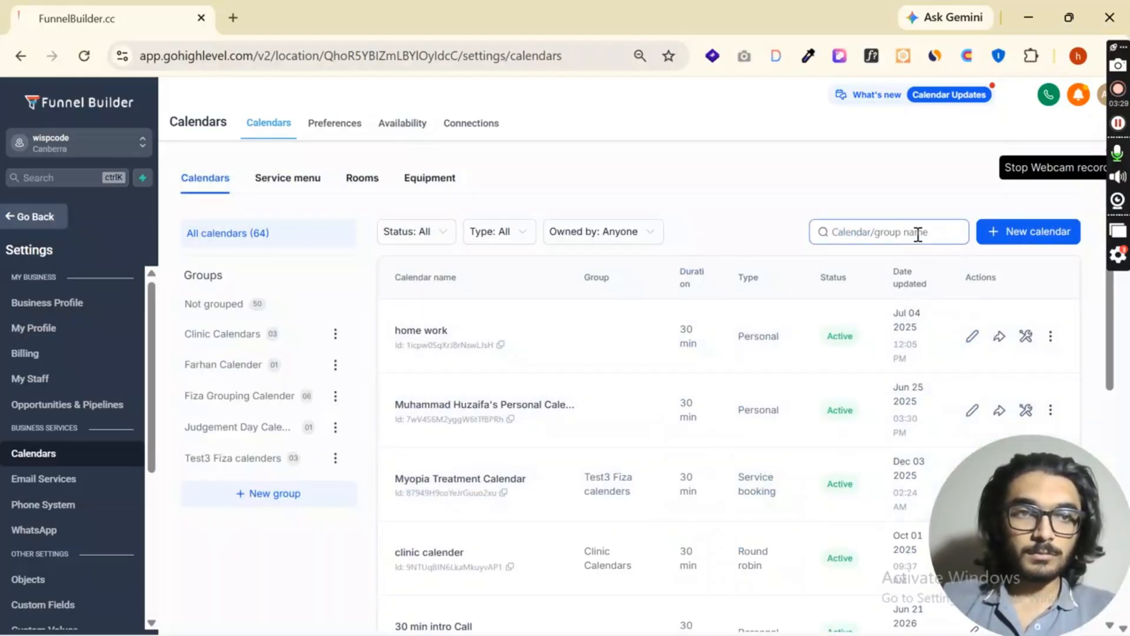
{"action": "type", "text": "30"}
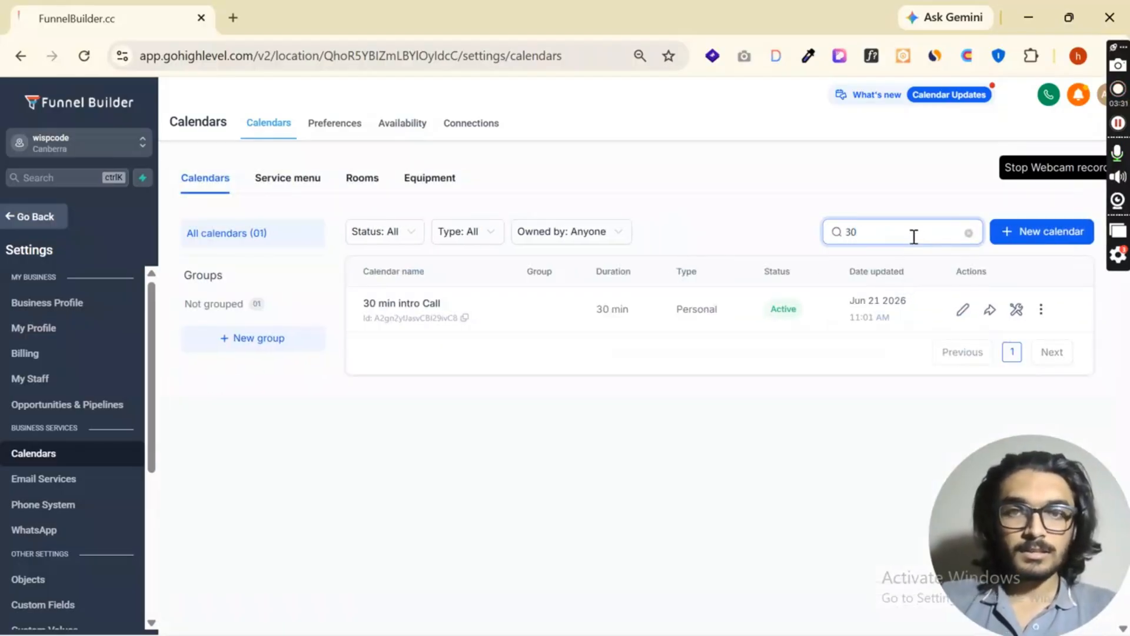
{"action": "left_click", "coordinate": [963, 311]}
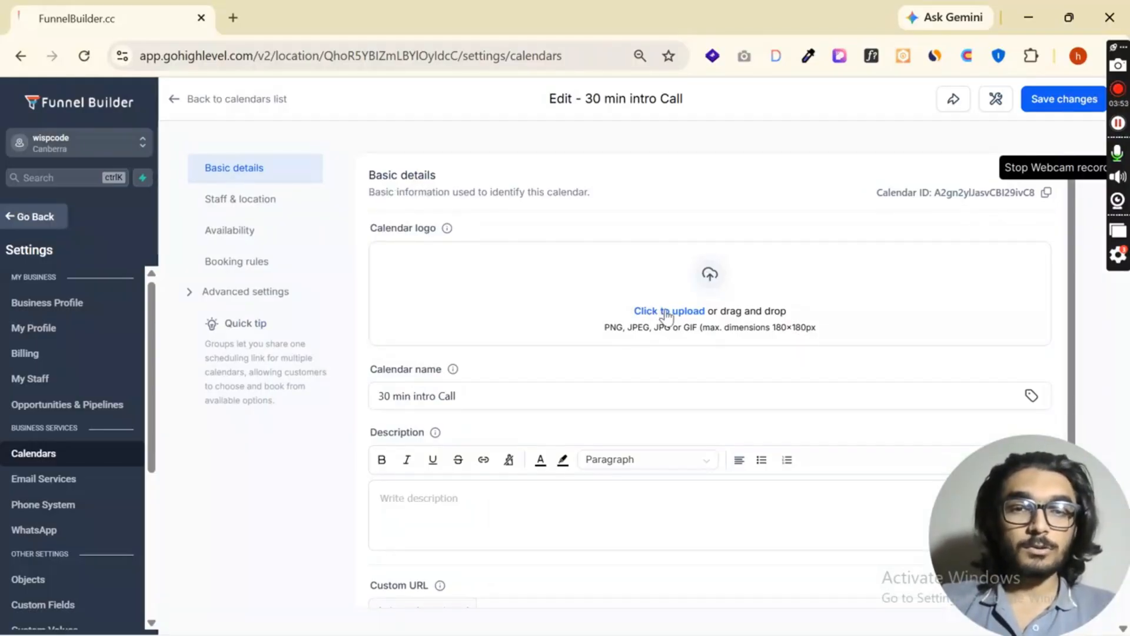
- Examine the calendar's basic details, including the logo, description, custom URL, group choices, meeting invite title and meeting color
{"action": "scroll", "coordinate": [696, 312], "scroll_direction": "down", "scroll_amount": 2}
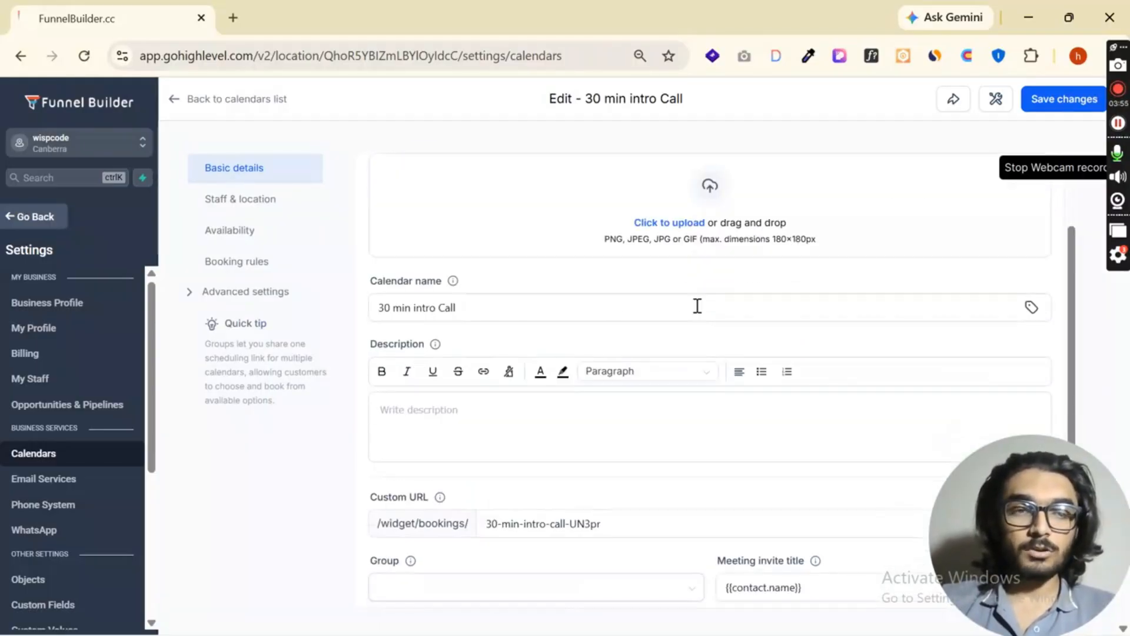
{"action": "scroll", "coordinate": [648, 341], "scroll_direction": "down", "scroll_amount": 2}
{"action": "left_click", "coordinate": [499, 326]}
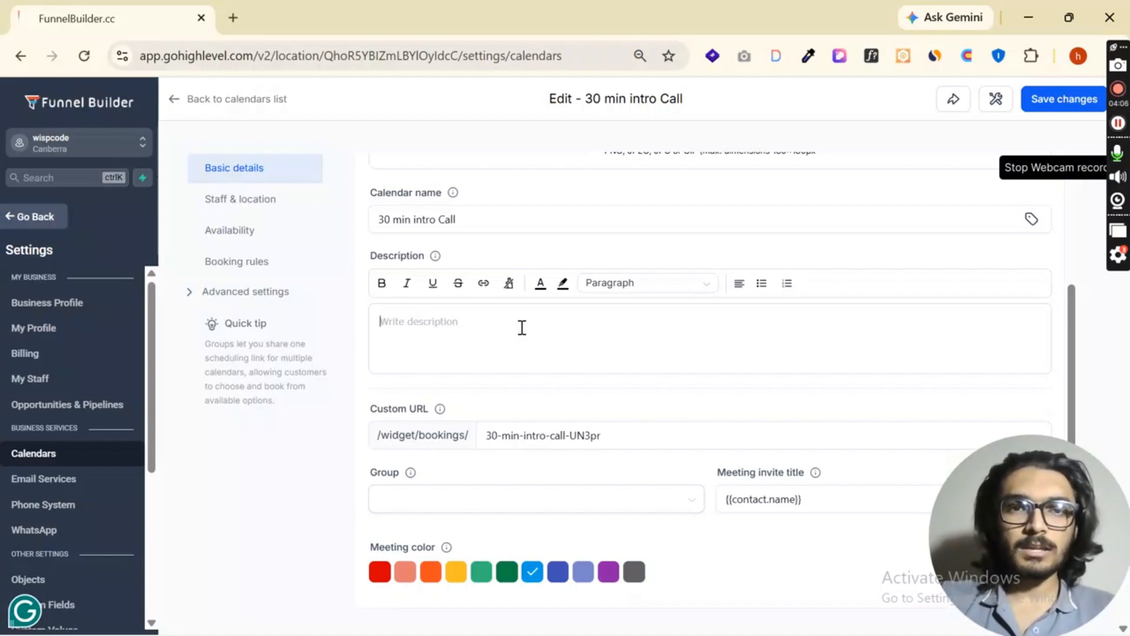
{"action": "scroll", "coordinate": [530, 348], "scroll_direction": "down", "scroll_amount": 1}
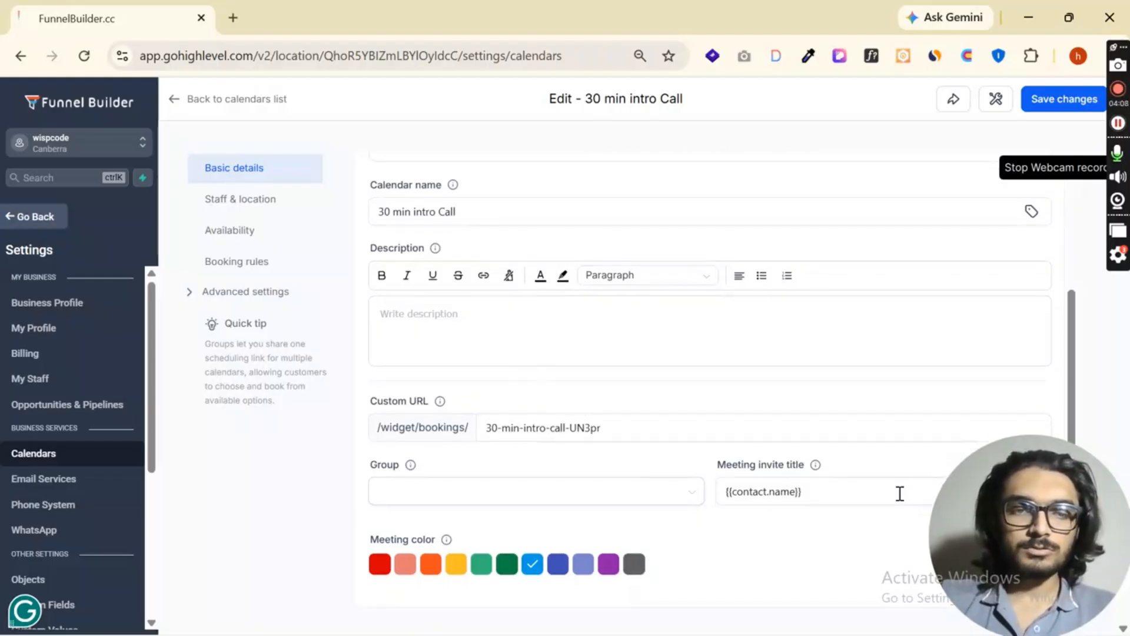
{"action": "left_click", "coordinate": [558, 490]}
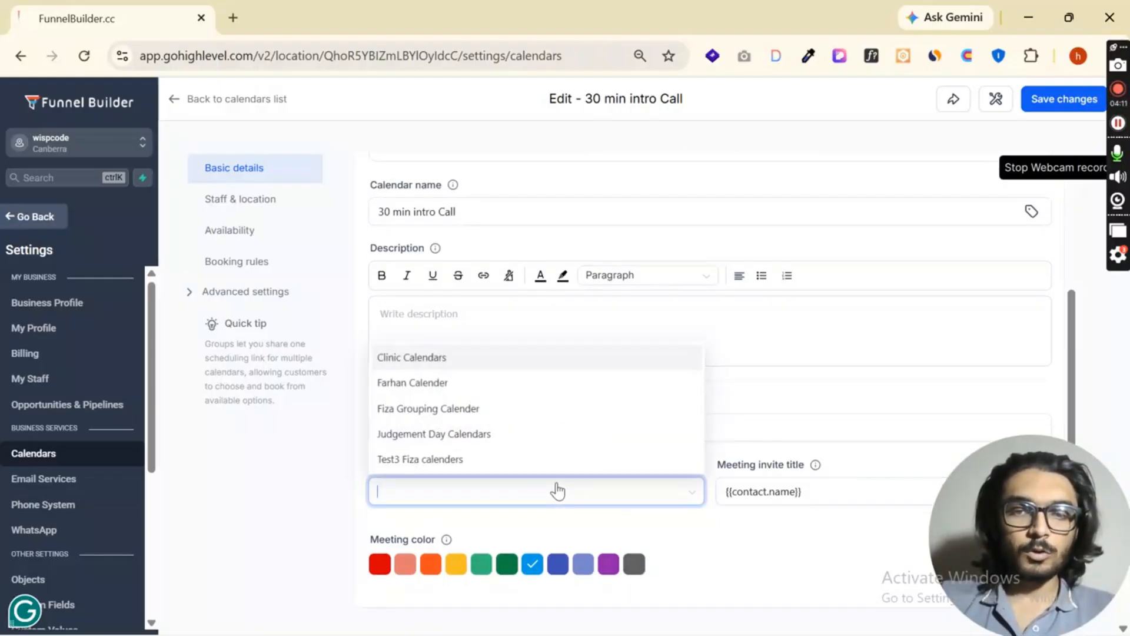
{"action": "left_click", "coordinate": [729, 522]}
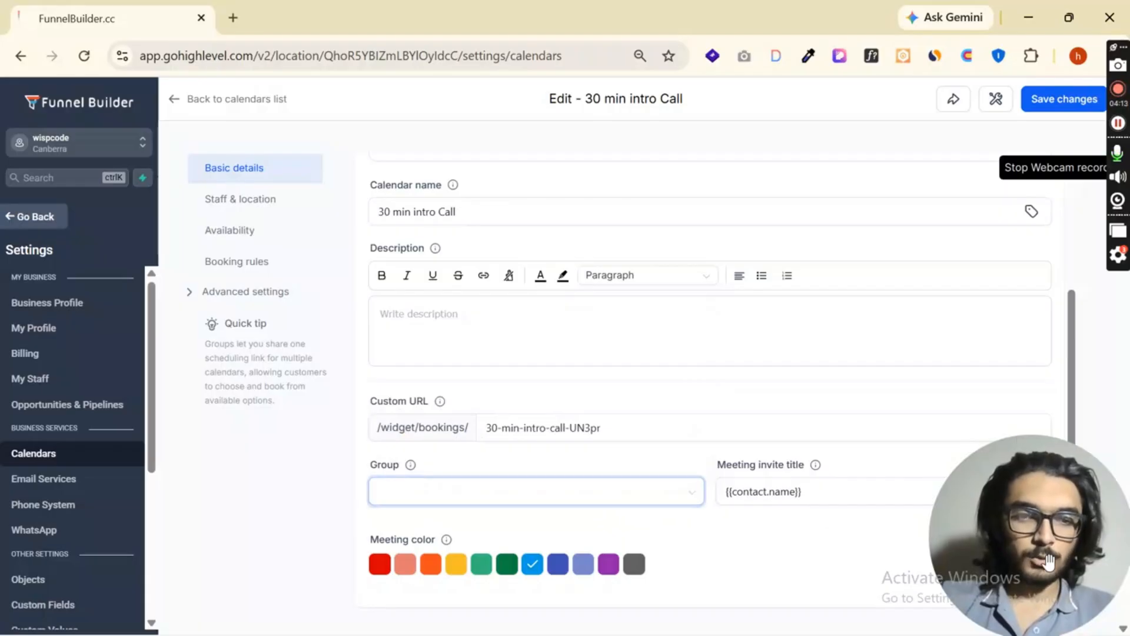
{"action": "left_click_drag", "start_coordinate": [954, 600], "coordinate": [23, 600]}
{"action": "scroll", "coordinate": [734, 494], "scroll_direction": "up", "scroll_amount": 4}
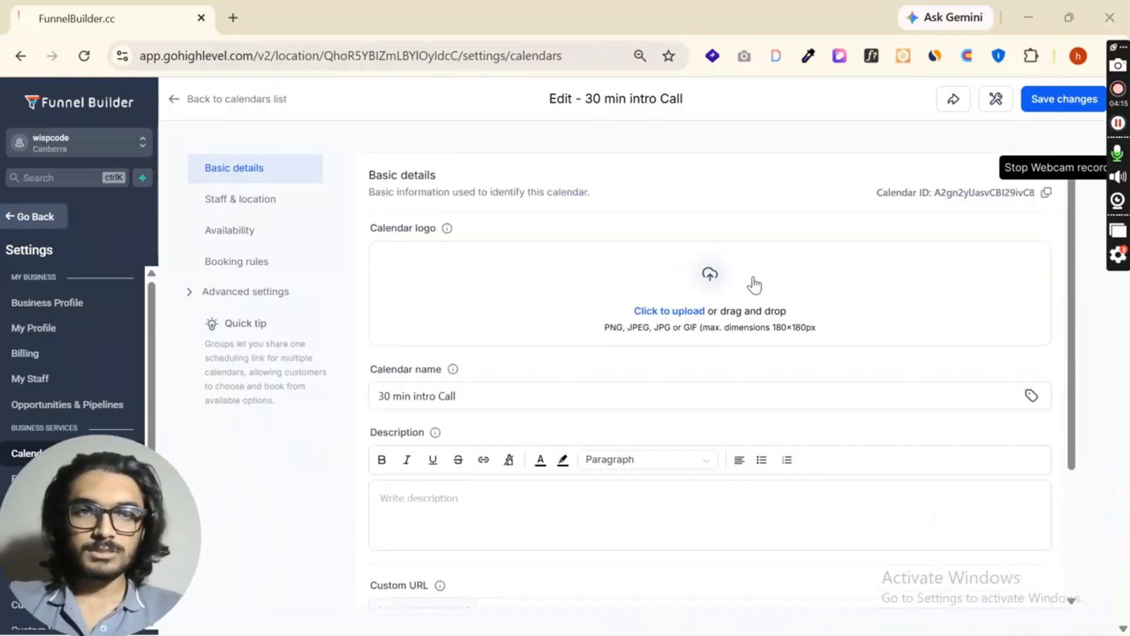
{"action": "scroll", "coordinate": [811, 252], "scroll_direction": "down", "scroll_amount": 3}
{"action": "scroll", "coordinate": [822, 358], "scroll_direction": "up", "scroll_amount": 3}
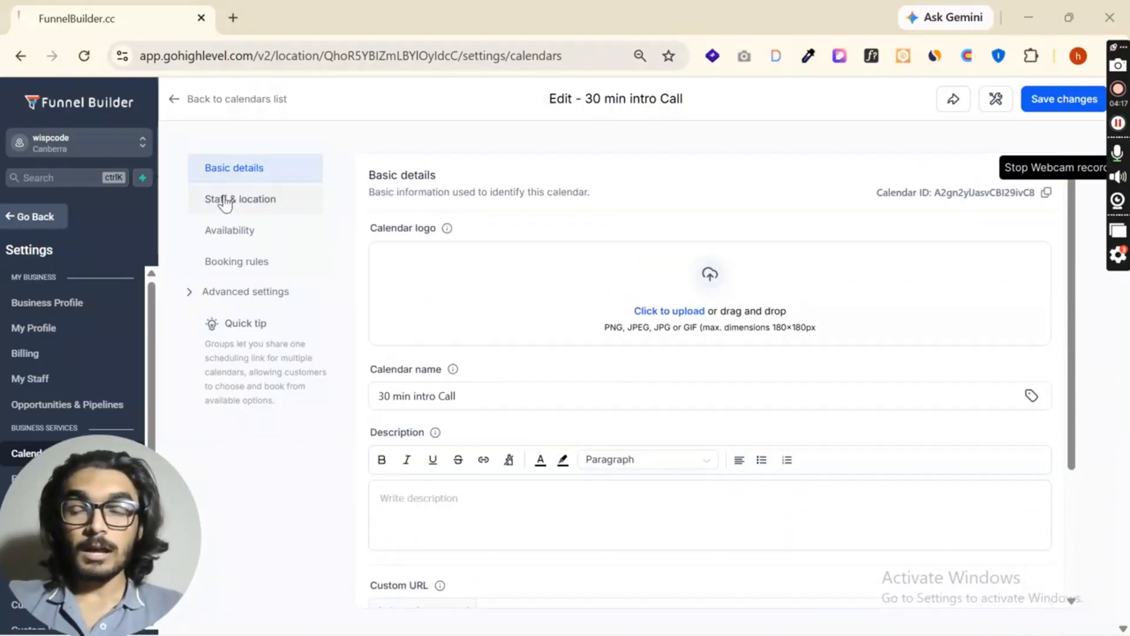
- In the calendar's staff and location settings, set the assigned staff member's meeting location to Google Meet
{"action": "left_click", "coordinate": [235, 203]}
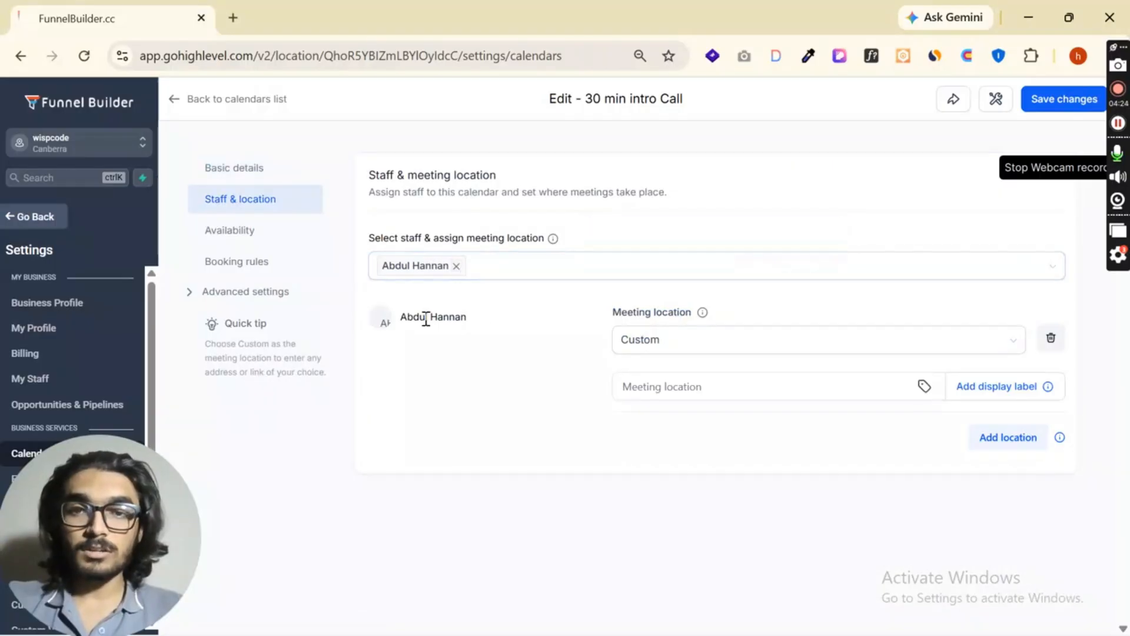
{"action": "left_click", "coordinate": [695, 343]}
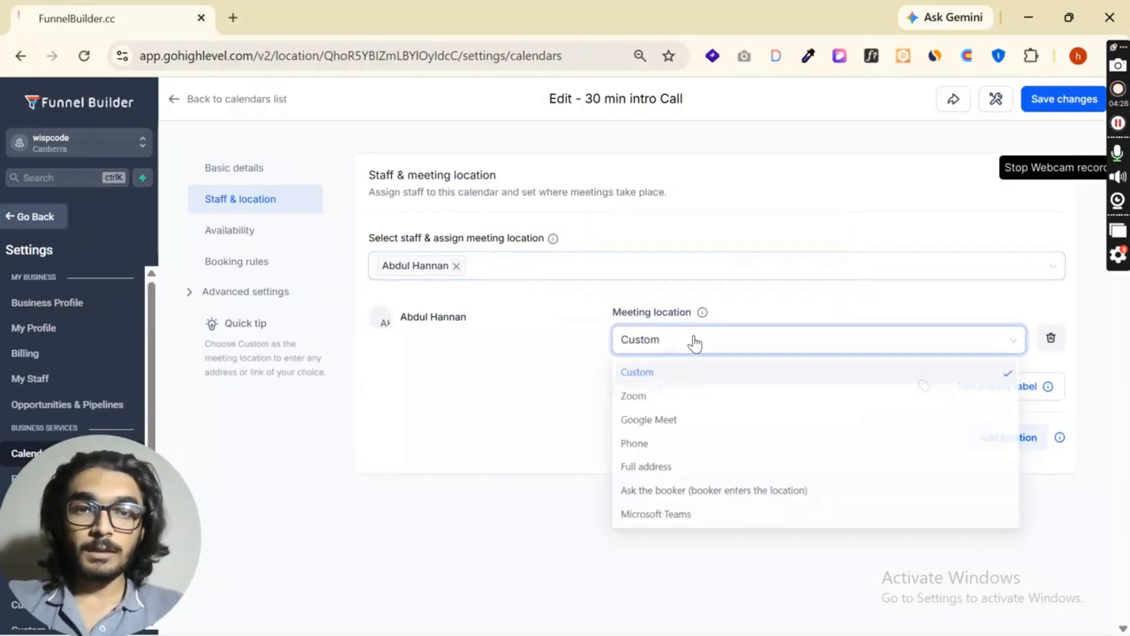
{"action": "left_click", "coordinate": [665, 420]}
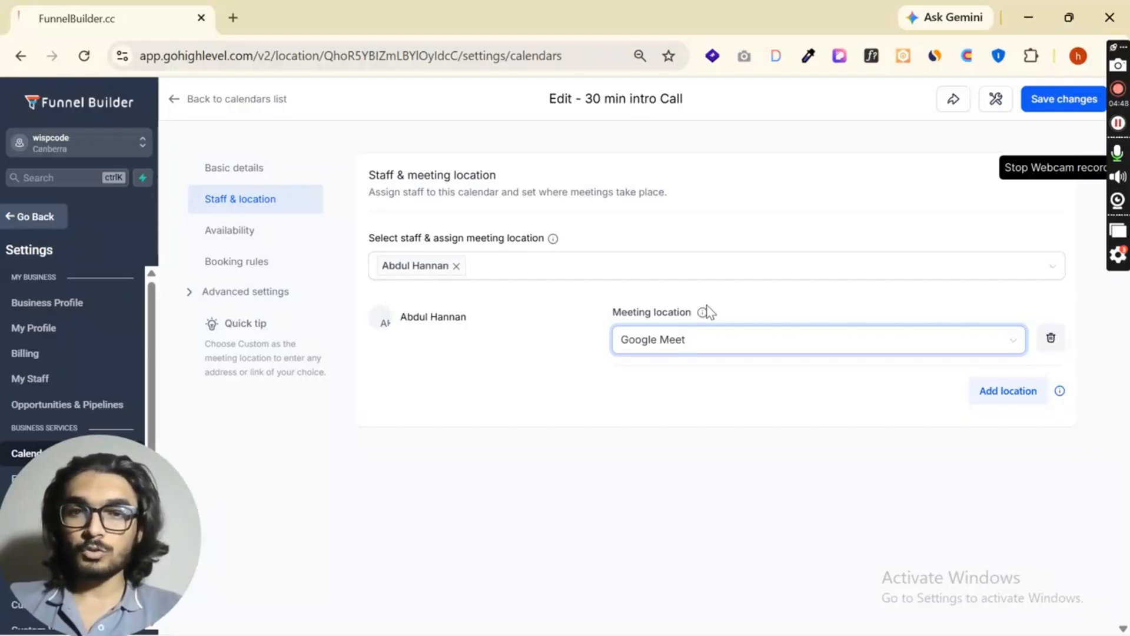
- Review the meeting location choices for the assigned staff member and keep Google Meet selected
{"action": "left_click", "coordinate": [707, 344]}
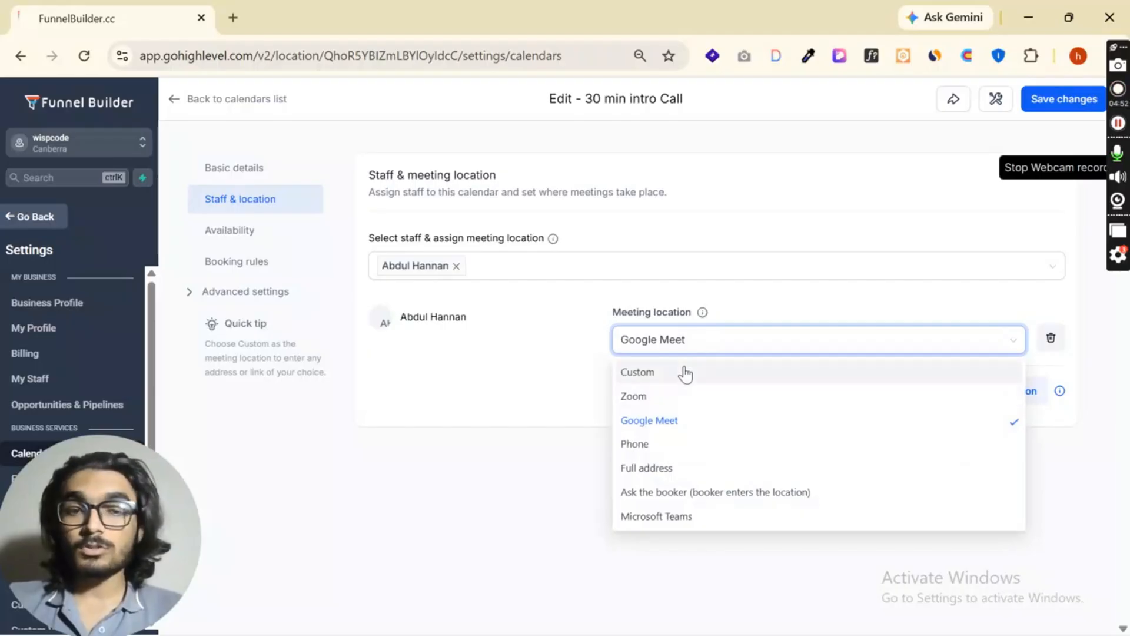
{"action": "left_click", "coordinate": [678, 421]}
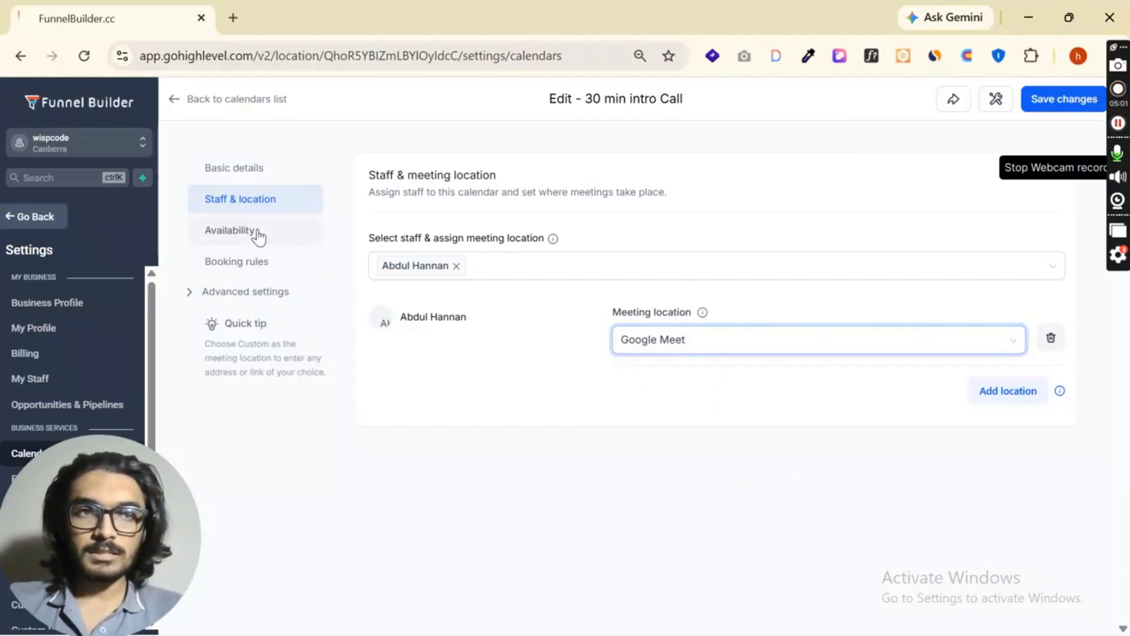
- Open the staff member's Work Hours availability schedule for editing and examine its weekly start and end times
{"action": "left_click", "coordinate": [258, 236]}
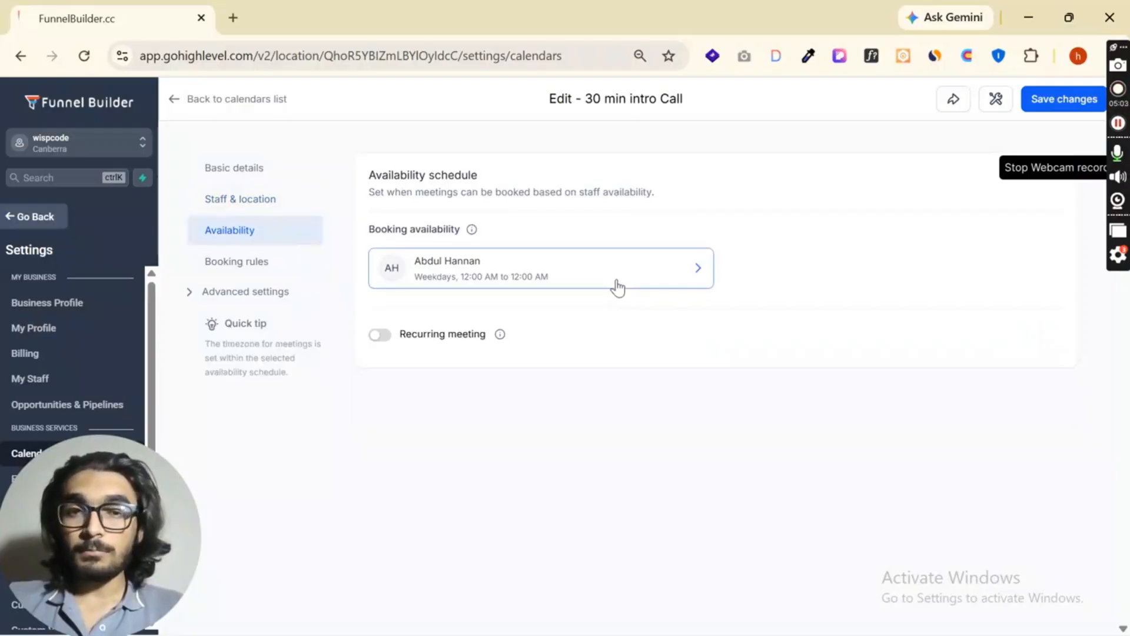
{"action": "left_click", "coordinate": [617, 286]}
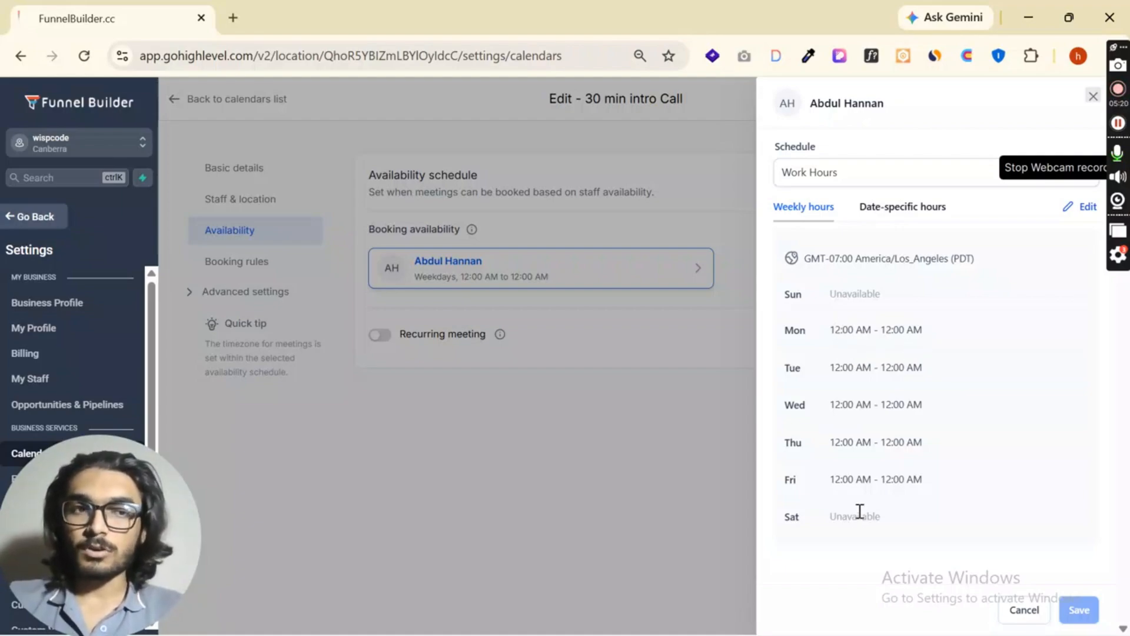
{"action": "left_click", "coordinate": [1092, 210]}
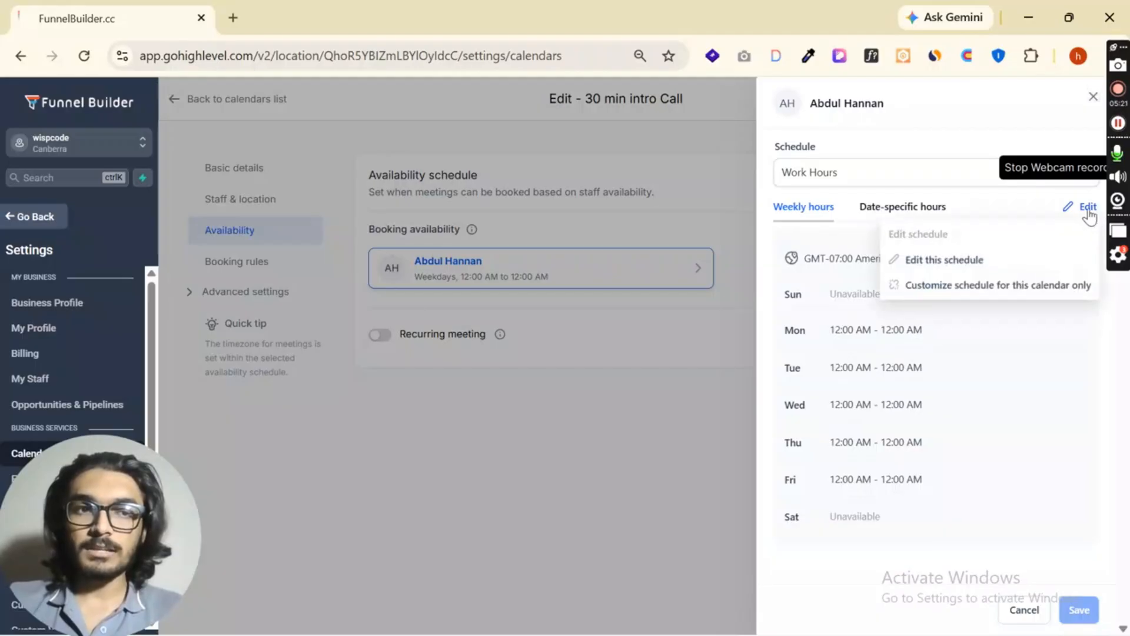
{"action": "left_click", "coordinate": [950, 265]}
{"action": "scroll", "coordinate": [920, 408], "scroll_direction": "down", "scroll_amount": 3}
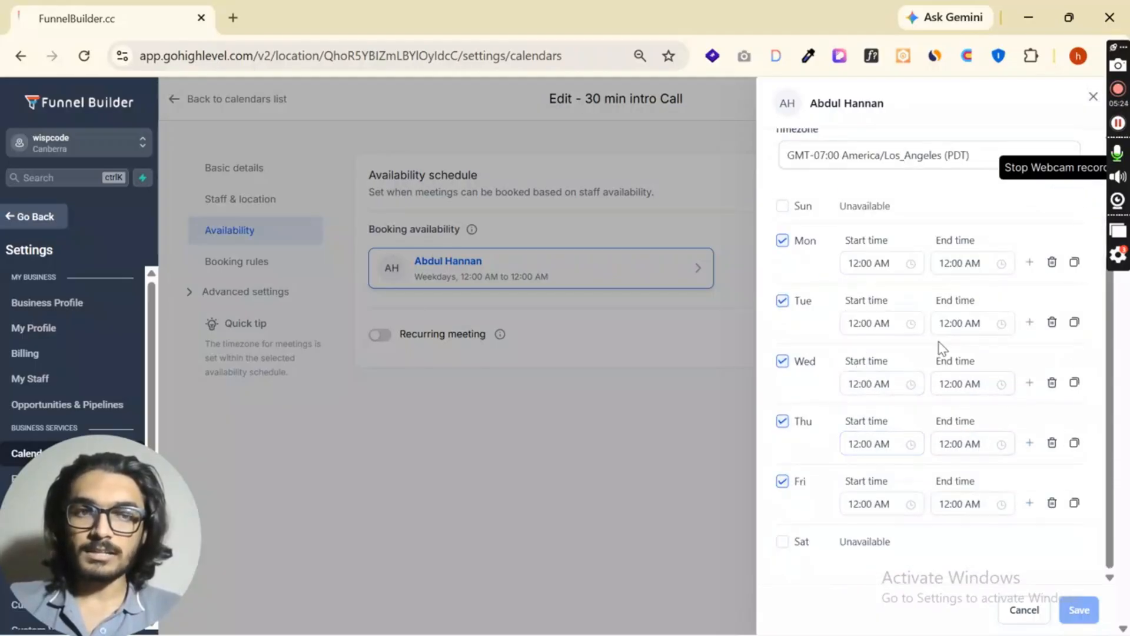
{"action": "left_click", "coordinate": [898, 266]}
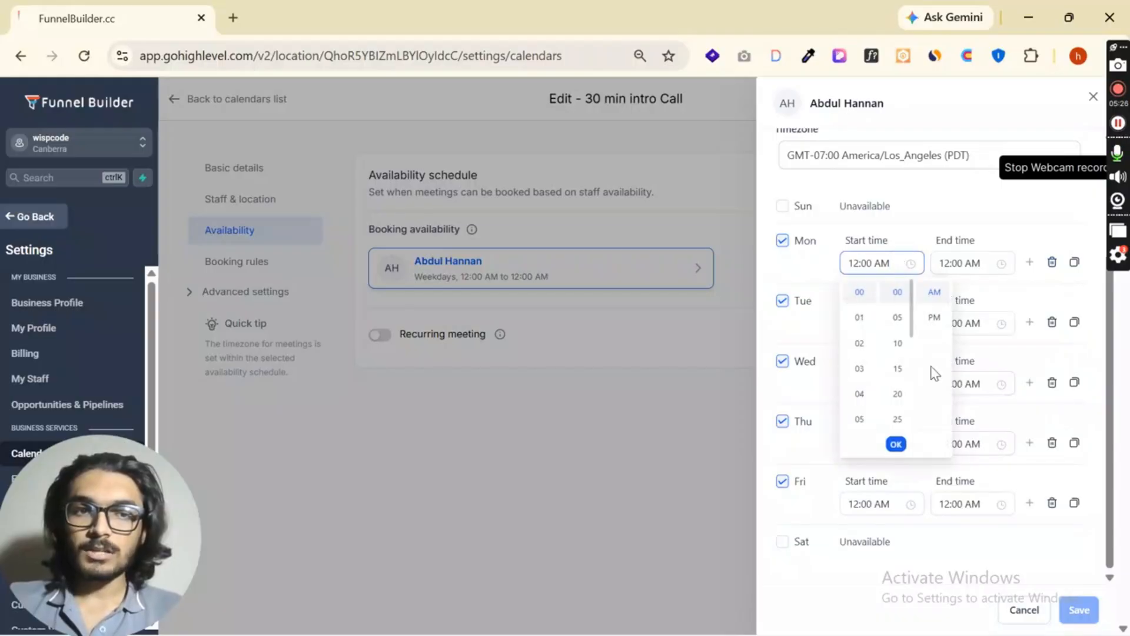
{"action": "left_click", "coordinate": [892, 244]}
{"action": "scroll", "coordinate": [901, 251], "scroll_direction": "up", "scroll_amount": 3}
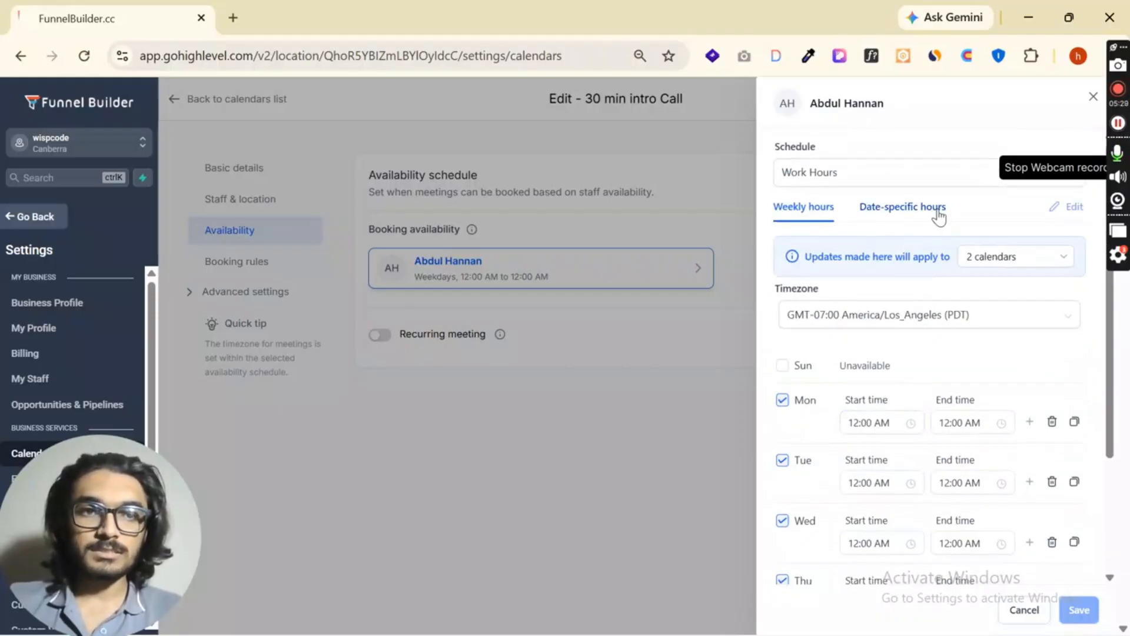
- Examine the schedule's date-specific hours, timezone choices and affected calendars, and leave the schedule without saving
{"action": "left_click", "coordinate": [939, 209]}
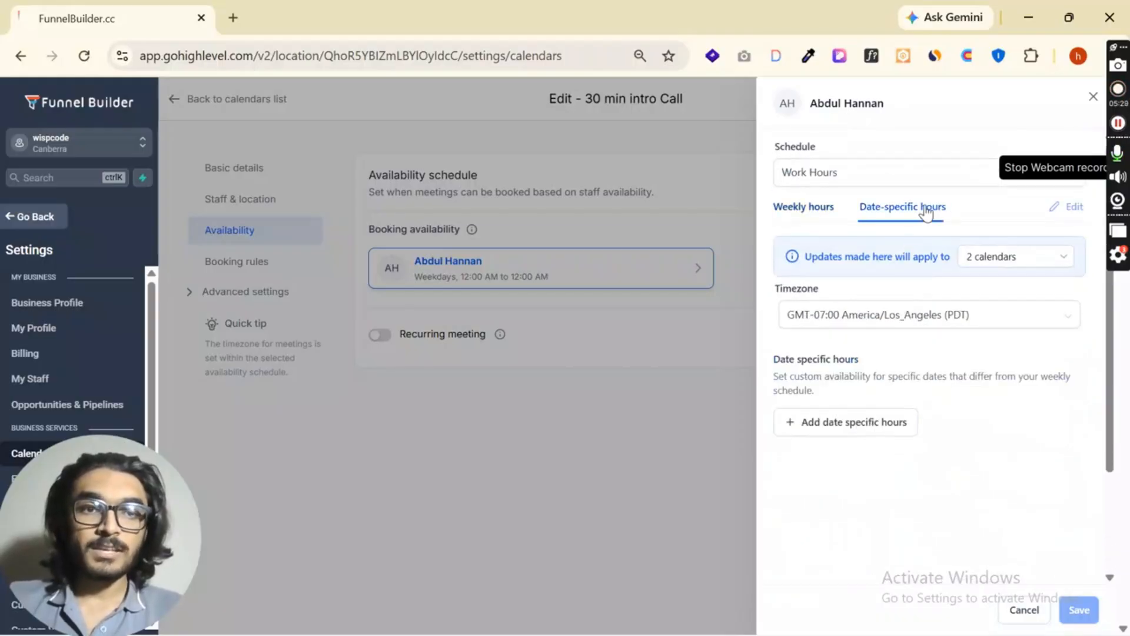
{"action": "left_click", "coordinate": [870, 319]}
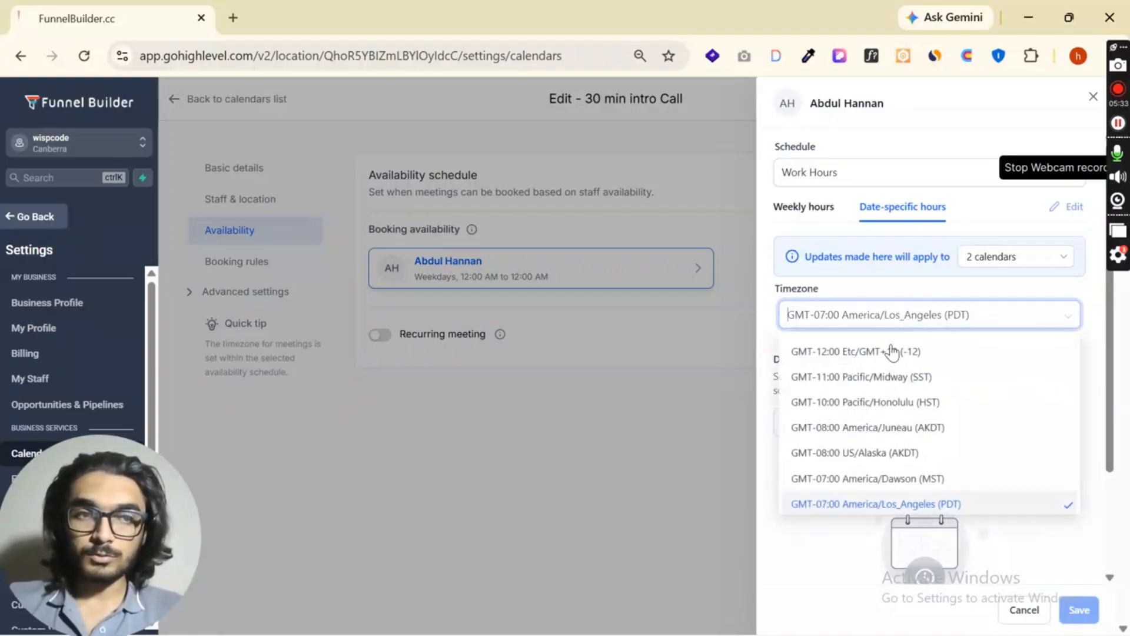
{"action": "left_click", "coordinate": [1034, 285]}
{"action": "left_click", "coordinate": [1032, 259]}
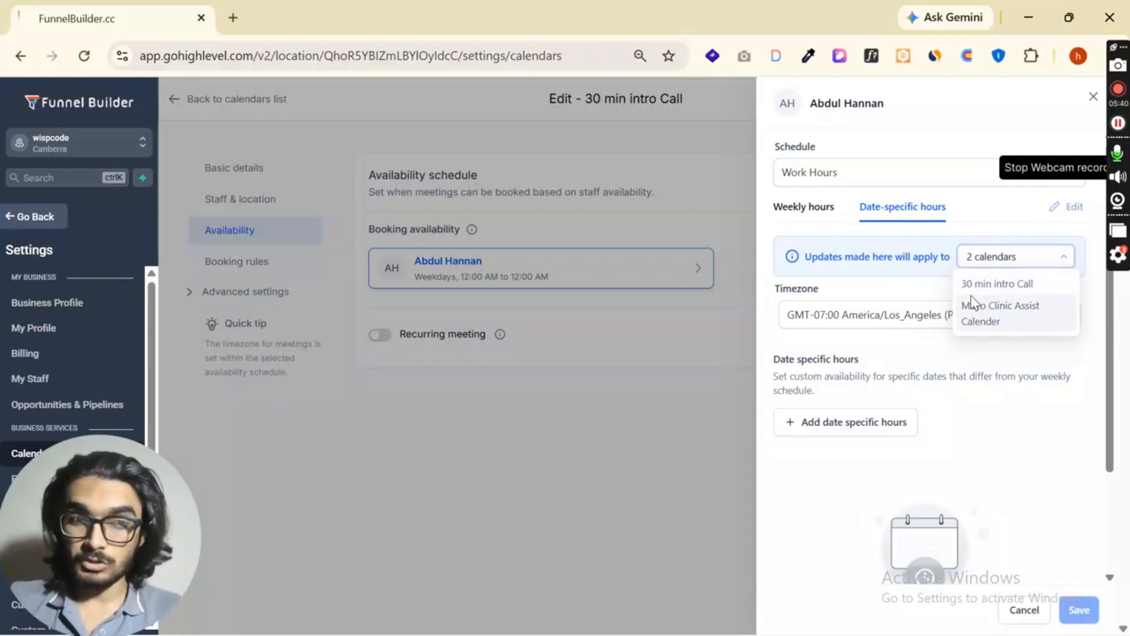
{"action": "left_click", "coordinate": [913, 343]}
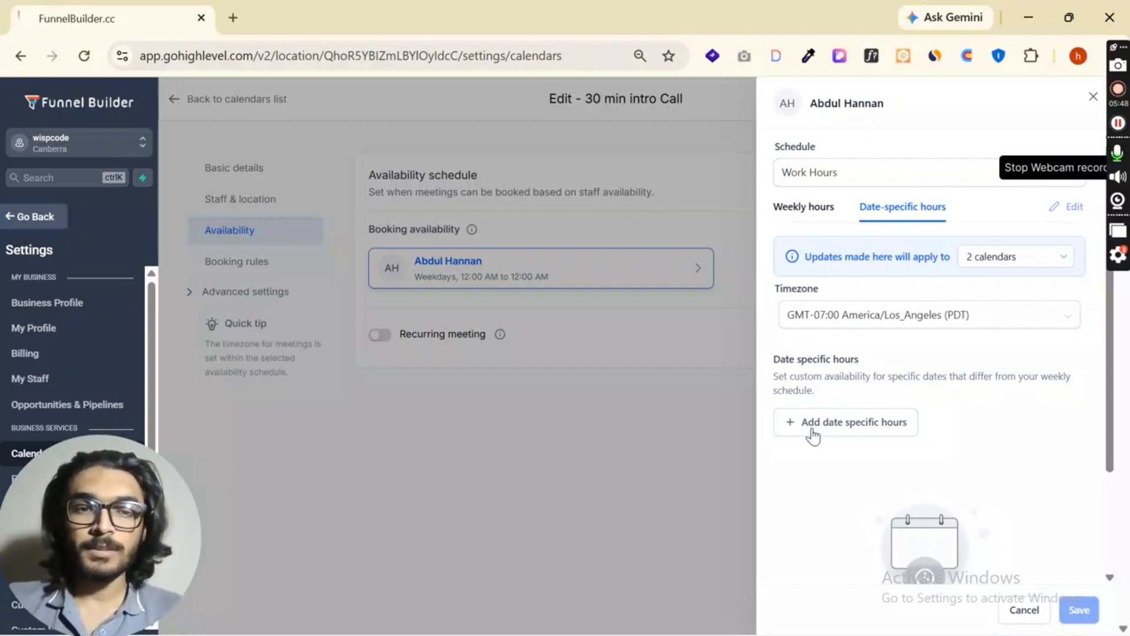
{"action": "left_click", "coordinate": [1022, 610]}
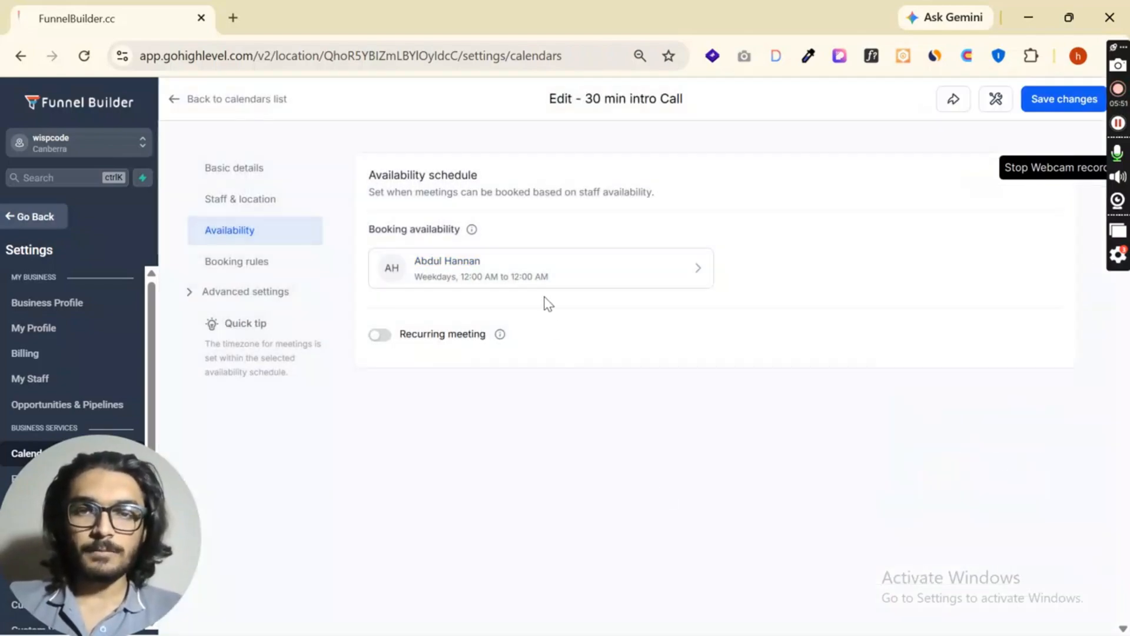
- Try a Daily recurring meeting with Book next available slot for unavailable slots, and switch the recurring meeting back off
{"action": "left_click", "coordinate": [380, 334]}
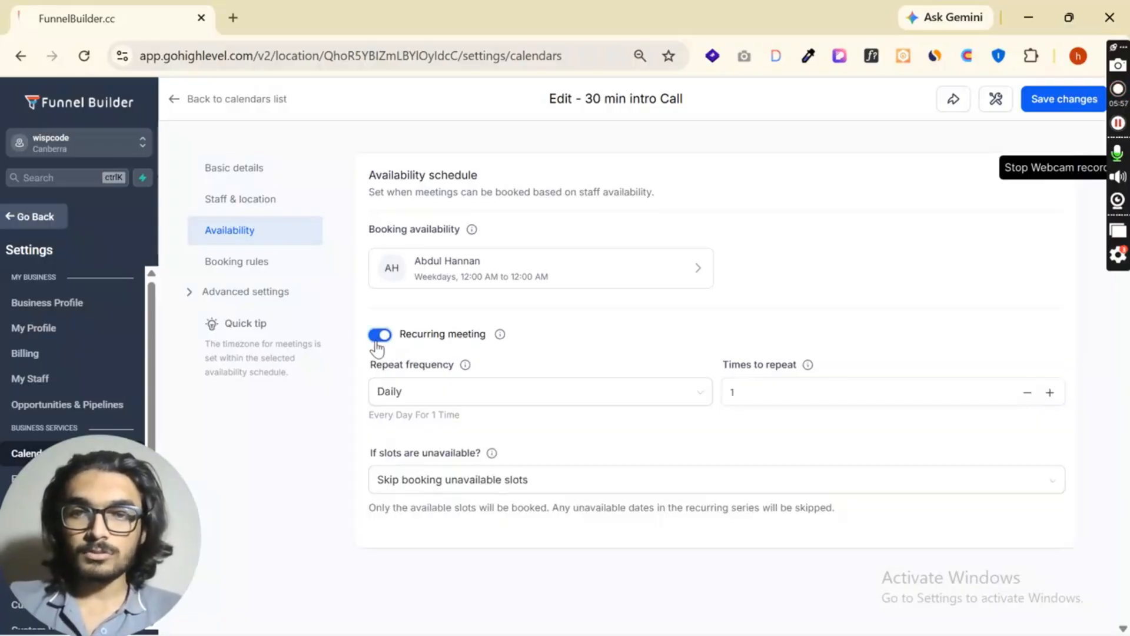
{"action": "left_click", "coordinate": [424, 399]}
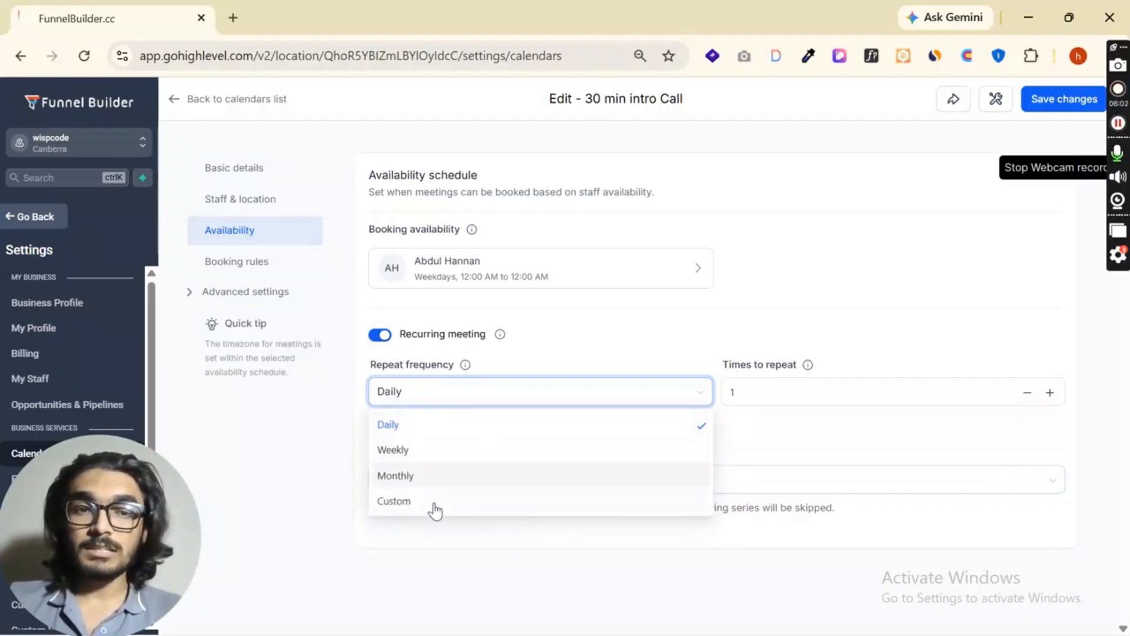
{"action": "left_click", "coordinate": [447, 426]}
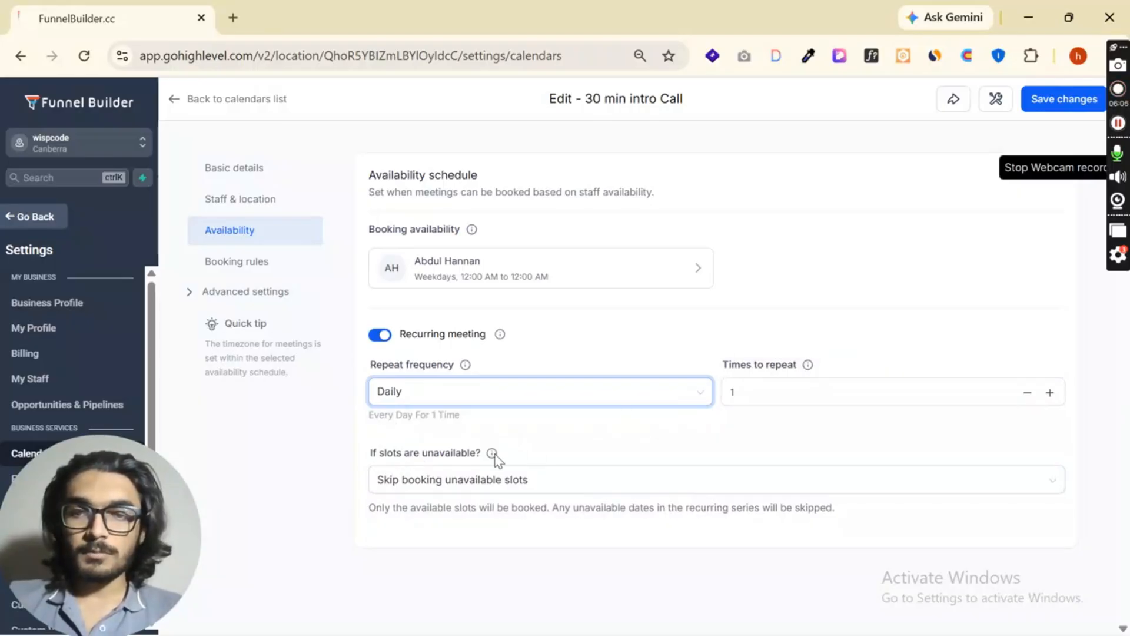
{"action": "left_click_drag", "start_coordinate": [371, 459], "coordinate": [487, 456]}
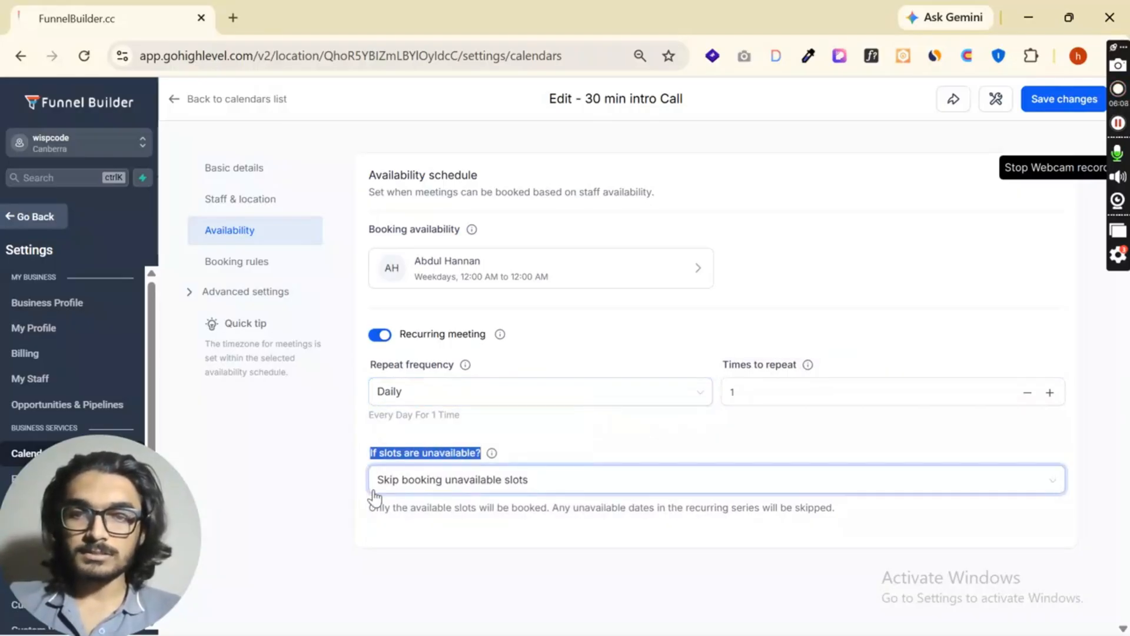
{"action": "left_click", "coordinate": [495, 457]}
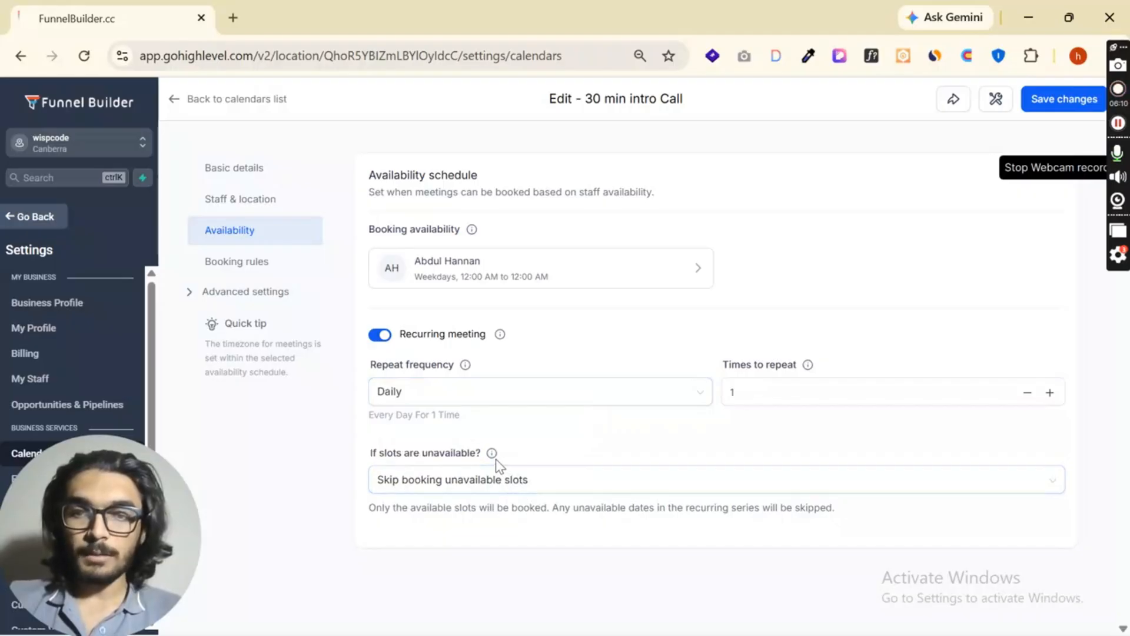
{"action": "left_click", "coordinate": [571, 488]}
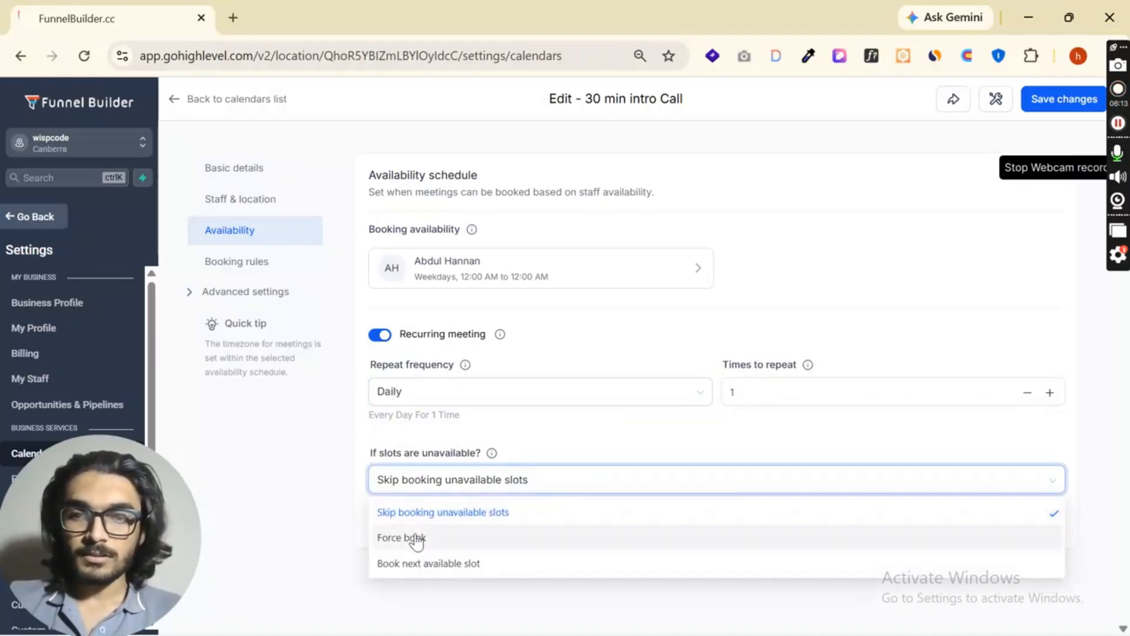
{"action": "left_click", "coordinate": [430, 566]}
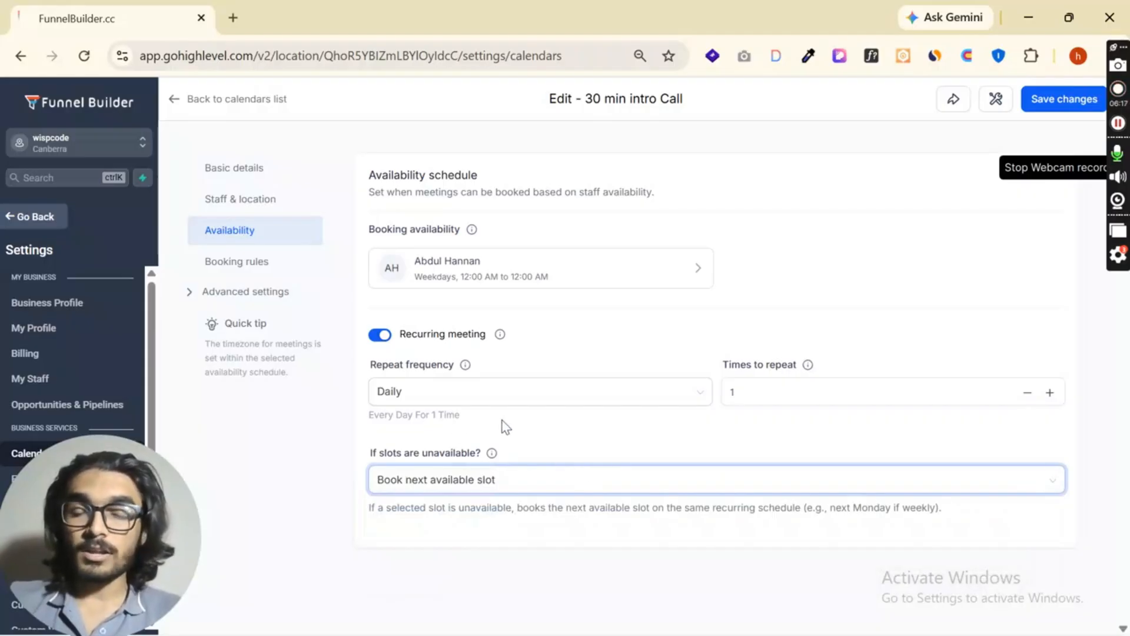
{"action": "left_click", "coordinate": [381, 337]}
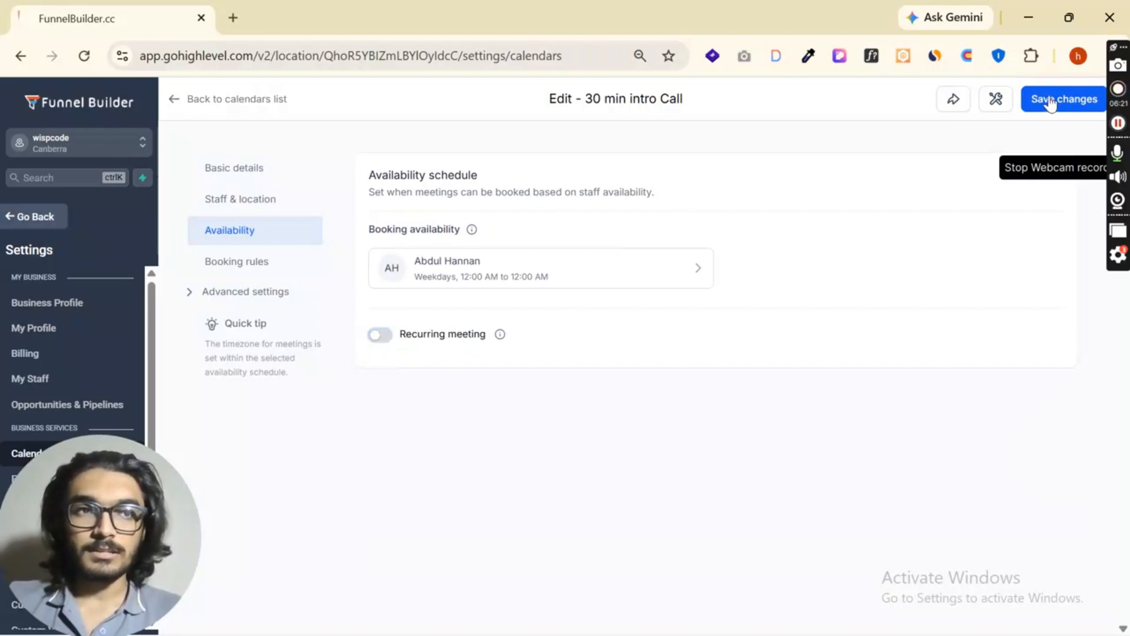
- Open the booking rules and examine the meeting interval and meeting duration settings, including the duration's explanation
{"action": "left_click", "coordinate": [259, 266]}
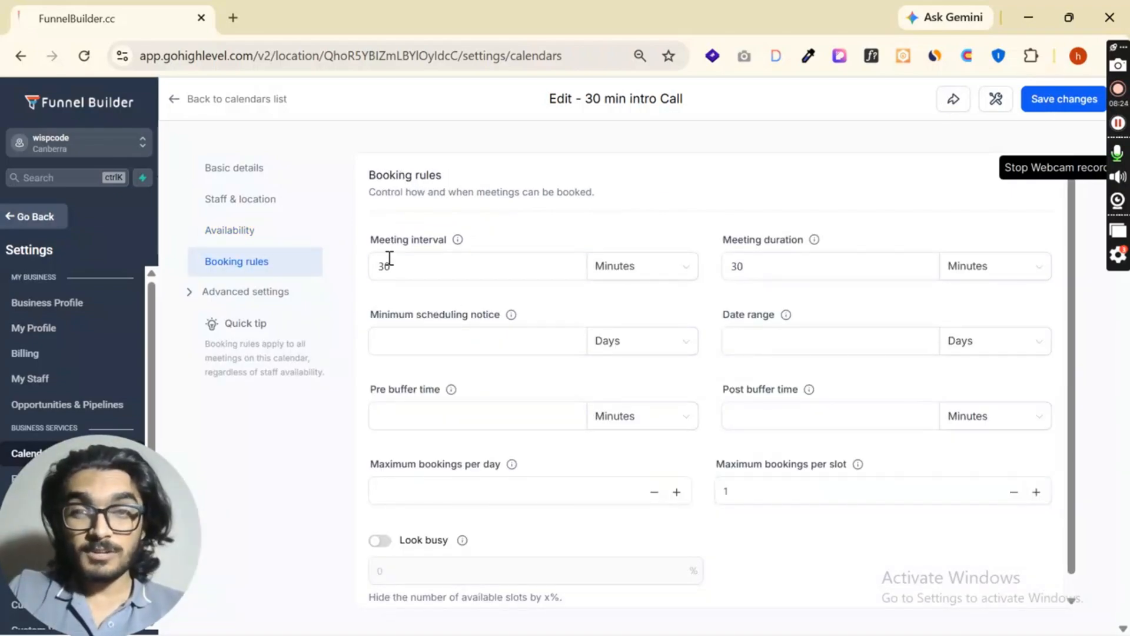
{"action": "left_click_drag", "start_coordinate": [377, 248], "coordinate": [485, 248]}
{"action": "left_click", "coordinate": [509, 247]}
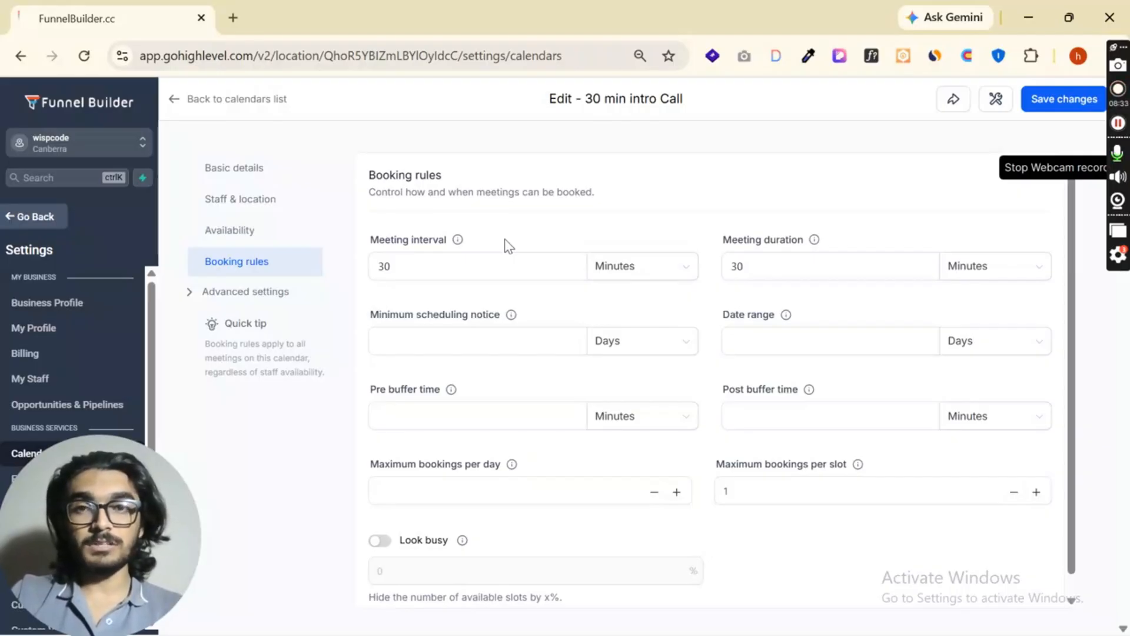
{"action": "left_click", "coordinate": [466, 265]}
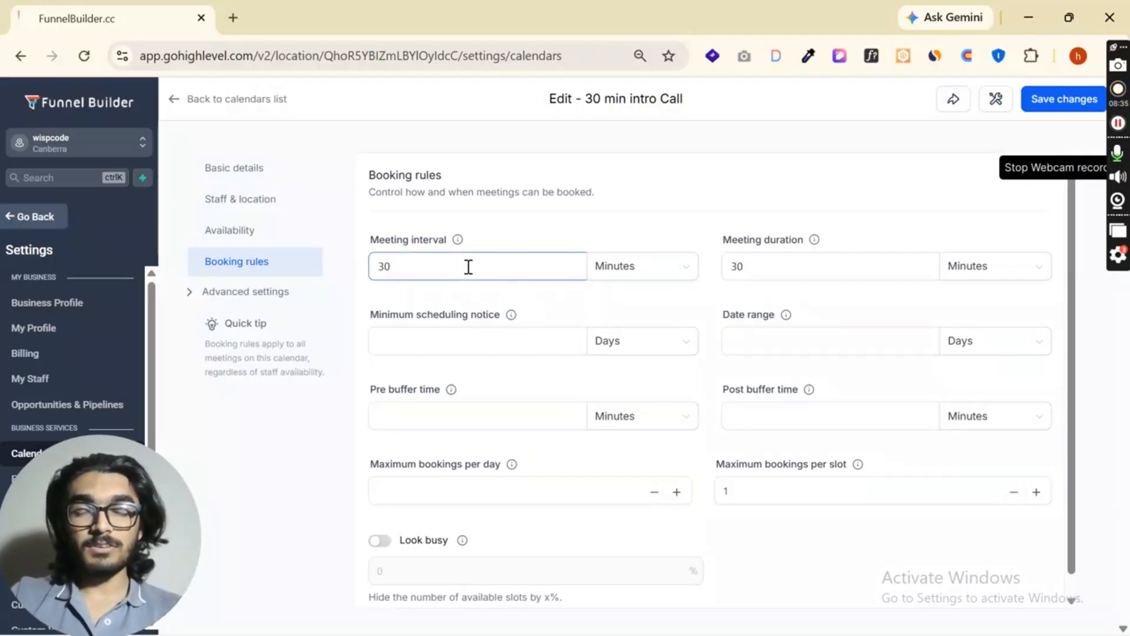
{"action": "left_click", "coordinate": [661, 278]}
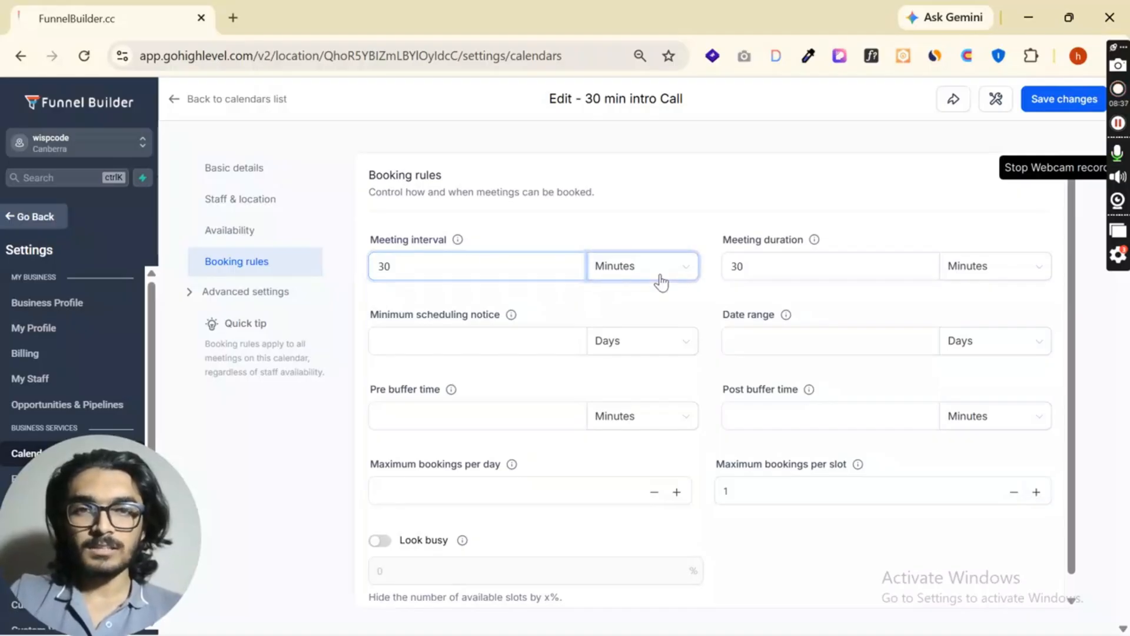
{"action": "left_click", "coordinate": [628, 300]}
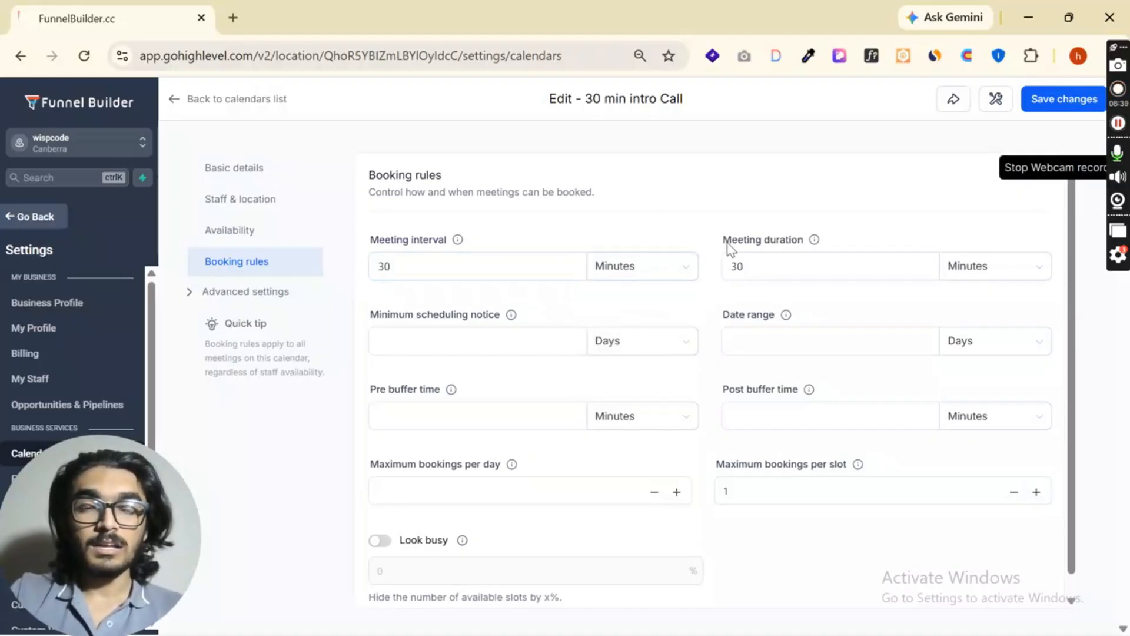
{"action": "left_click_drag", "start_coordinate": [724, 240], "coordinate": [814, 246]}
{"action": "left_click", "coordinate": [857, 242]}
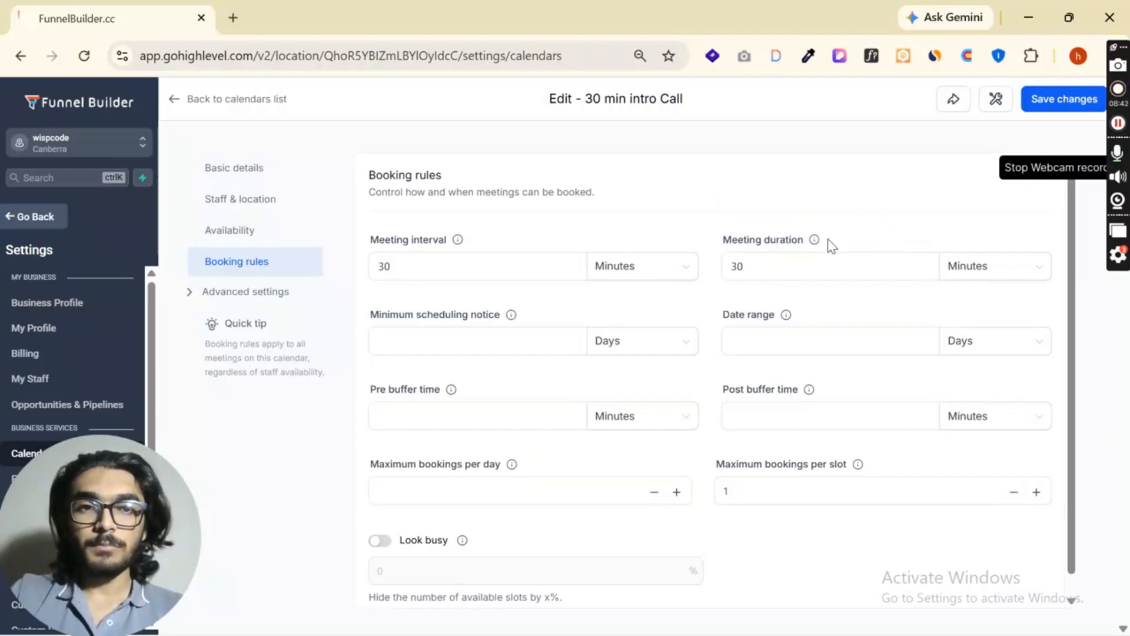
{"action": "mouse_move", "coordinate": [817, 242]}
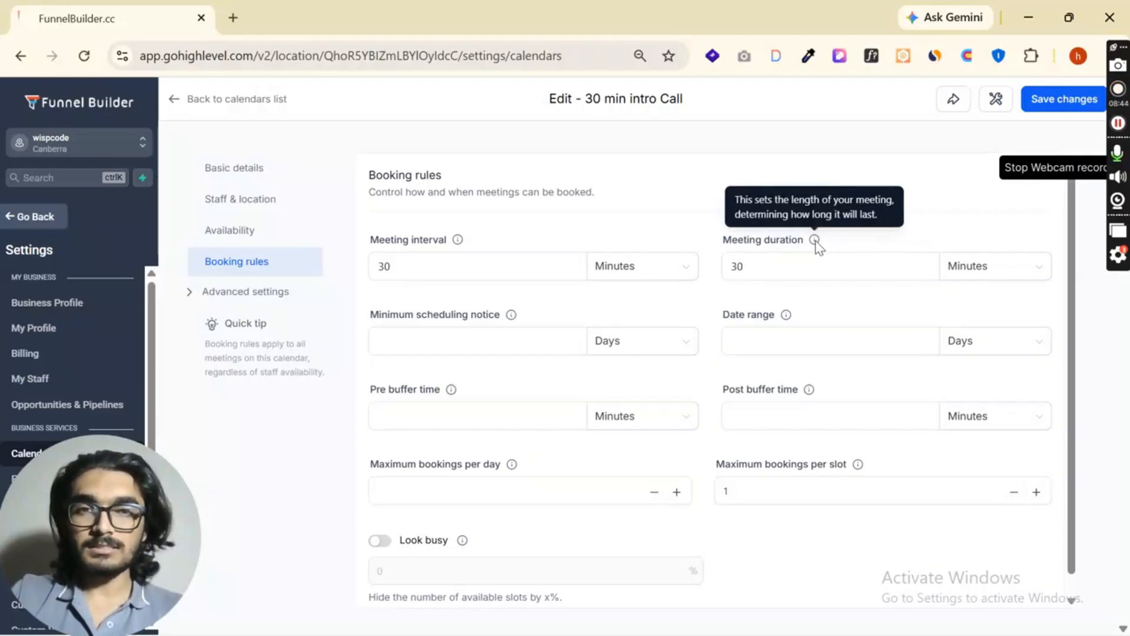
{"action": "left_click", "coordinate": [813, 260]}
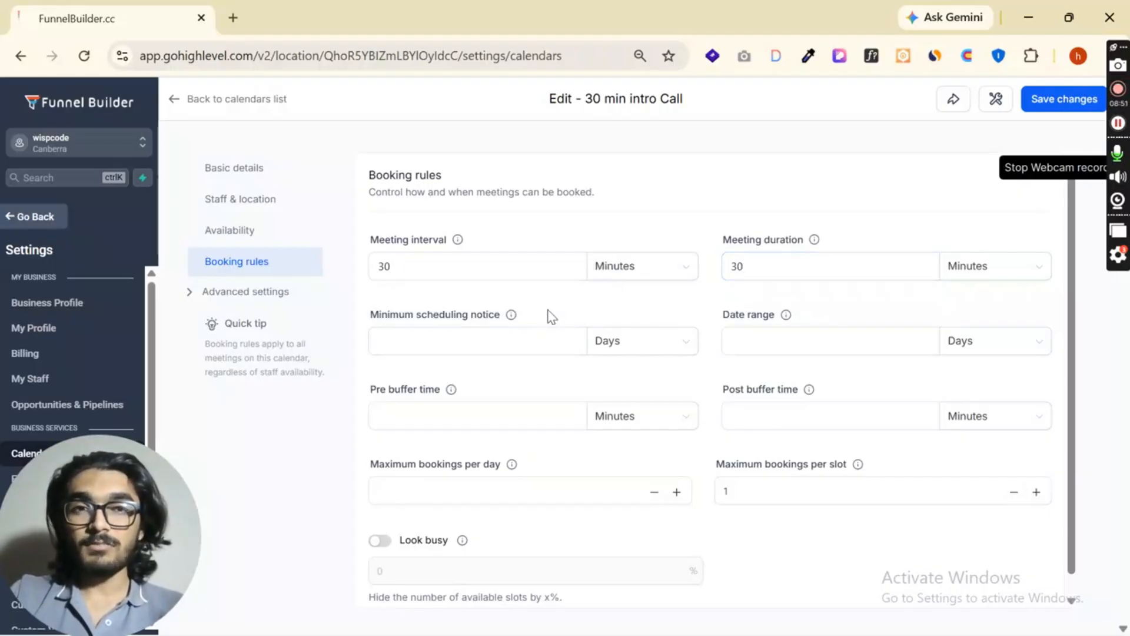
- Check the unit choices for the minimum scheduling notice and set the booking date range to 30 days
{"action": "left_click", "coordinate": [502, 341]}
{"action": "left_click", "coordinate": [651, 347]}
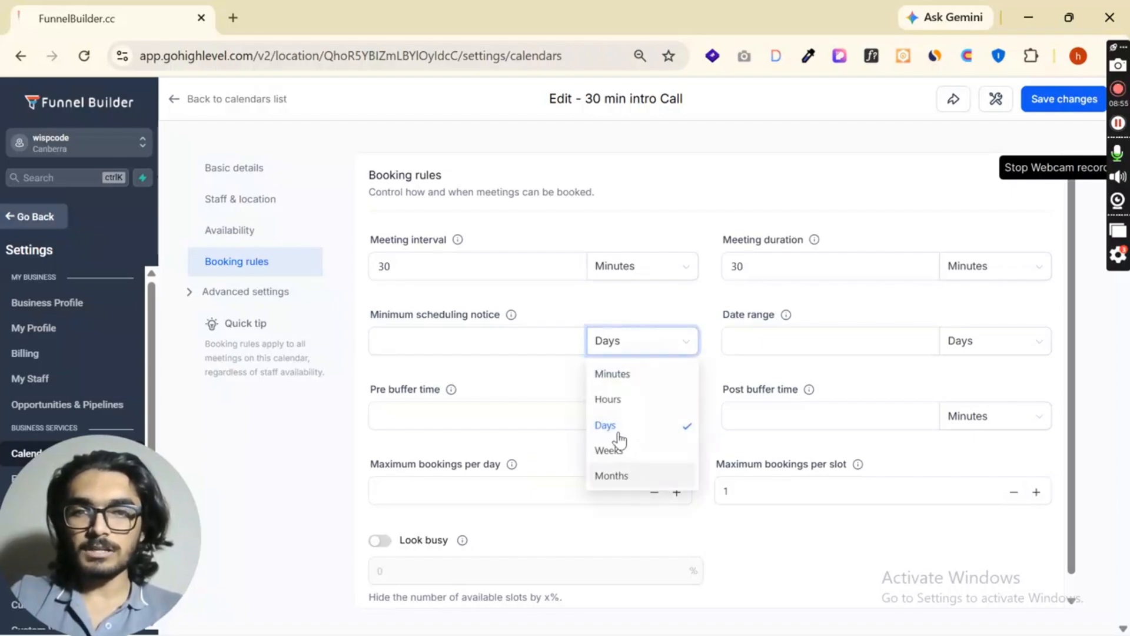
{"action": "left_click", "coordinate": [548, 381]}
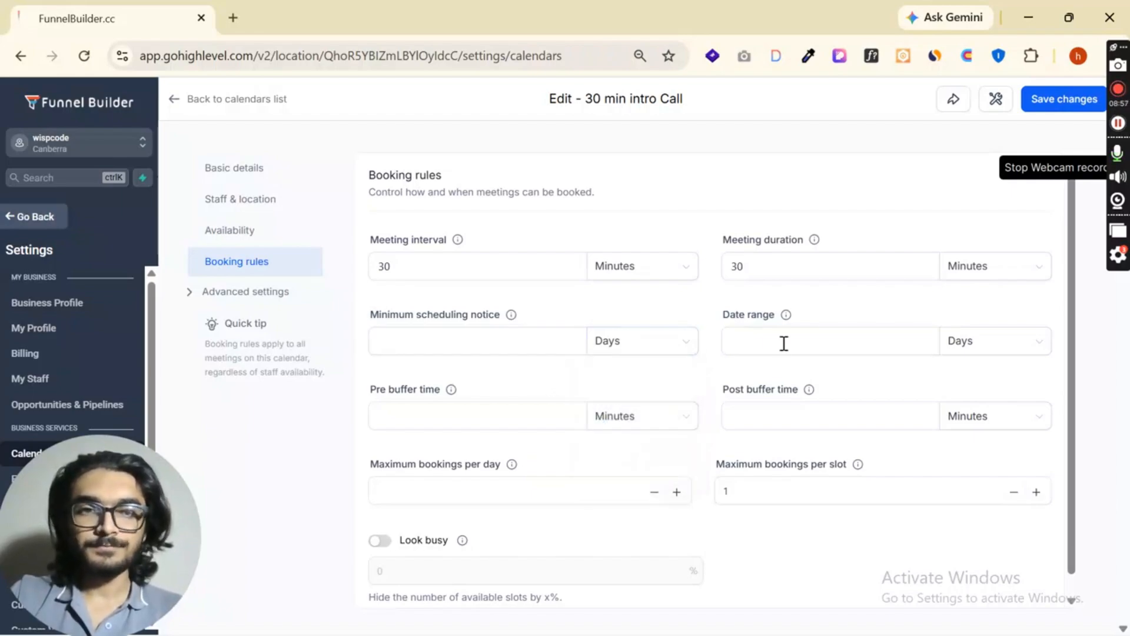
{"action": "left_click", "coordinate": [784, 346]}
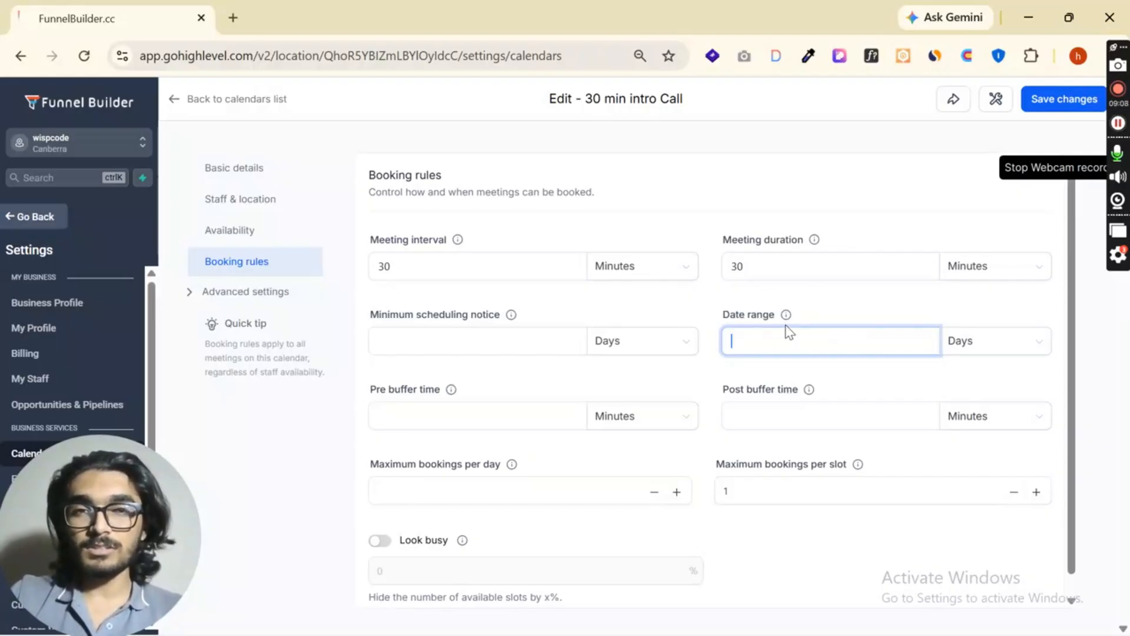
{"action": "mouse_move", "coordinate": [788, 321]}
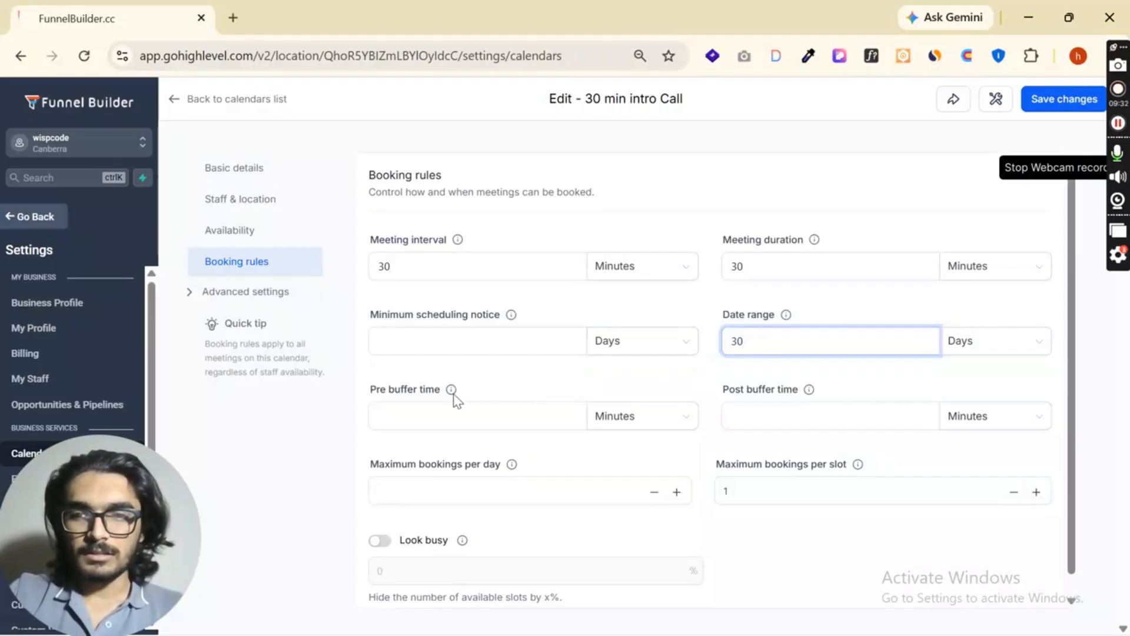
- Try a pre buffer time of 15 minutes and clear the value
{"action": "mouse_move", "coordinate": [453, 391]}
{"action": "left_click", "coordinate": [449, 414]}
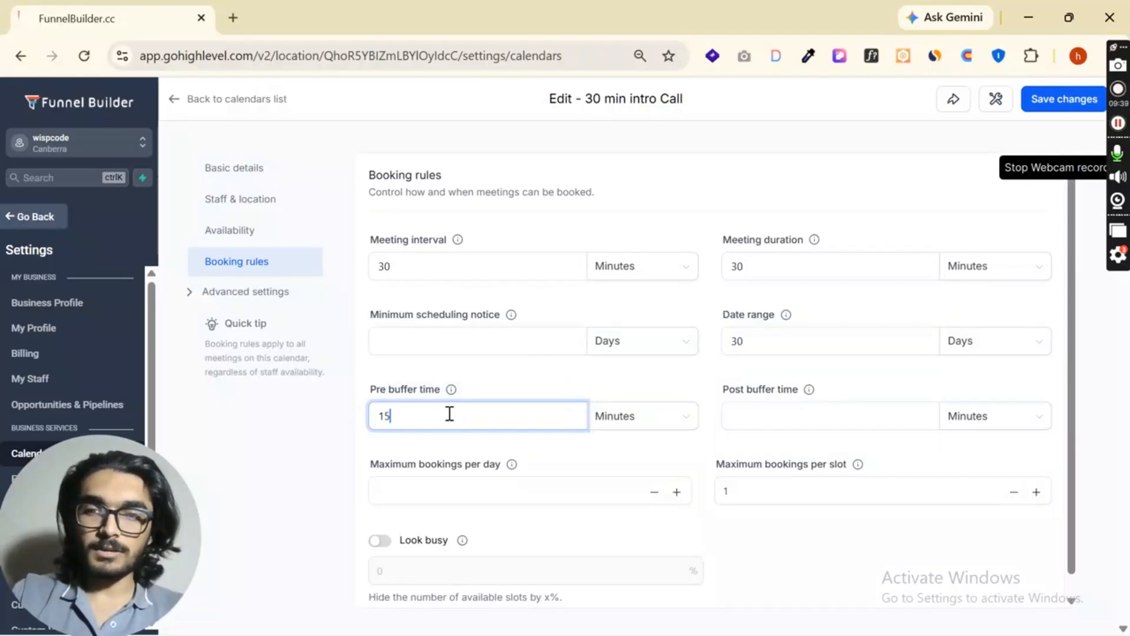
{"action": "left_click_drag", "start_coordinate": [449, 414], "coordinate": [346, 427]}
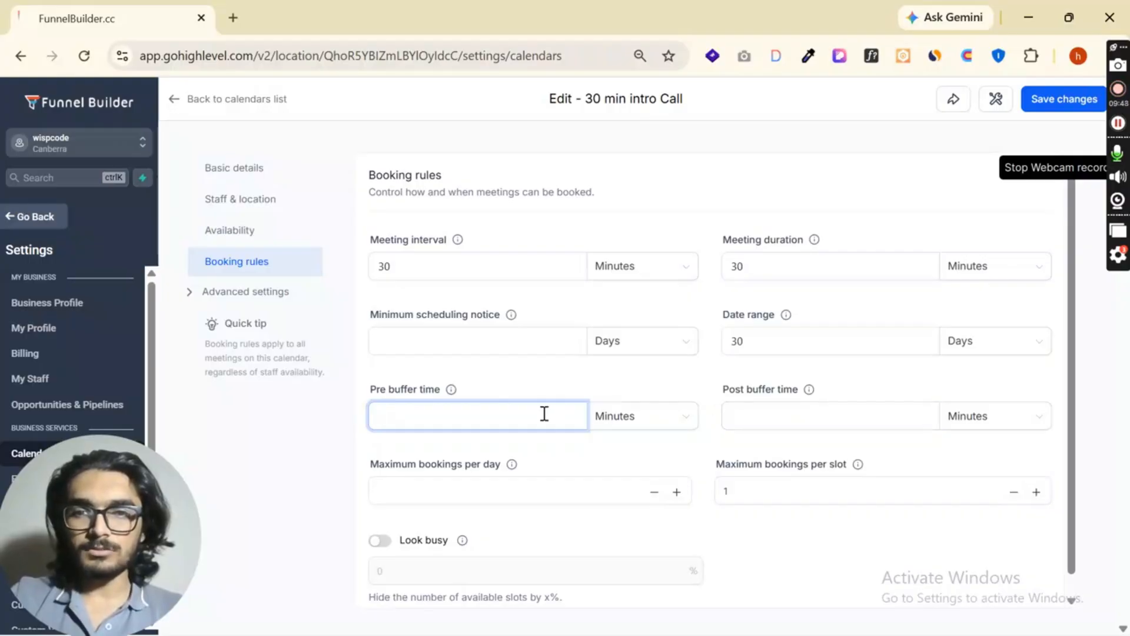
- Set the meeting interval to 60 minutes
{"action": "double_click", "coordinate": [479, 263]}
{"action": "left_click", "coordinate": [613, 276]}
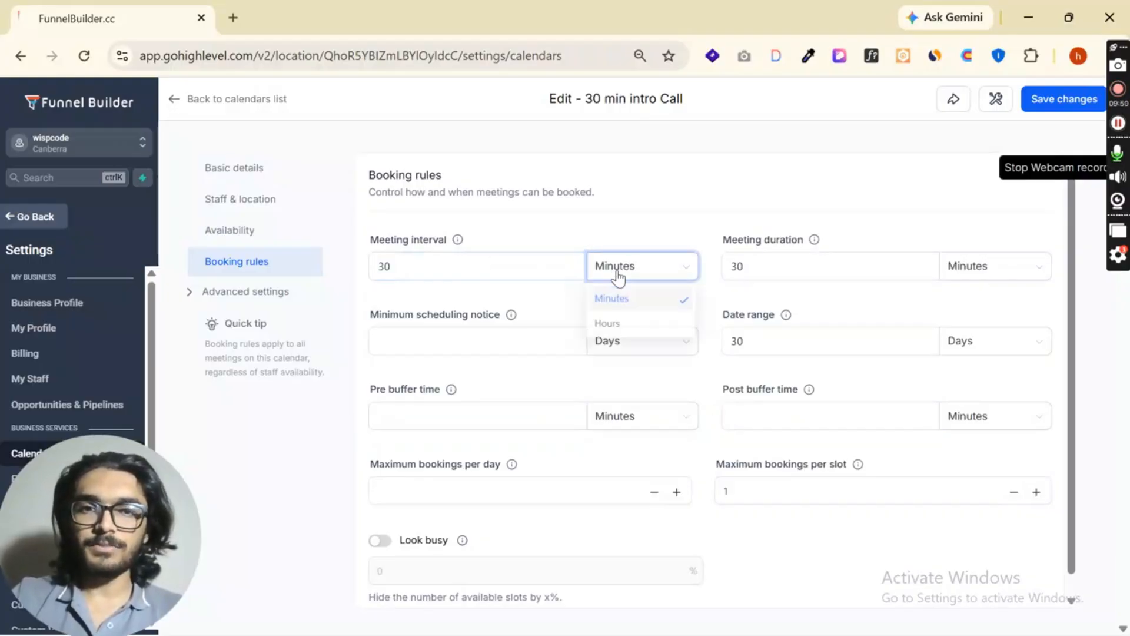
{"action": "double_click", "coordinate": [512, 270]}
{"action": "type", "text": "60"}
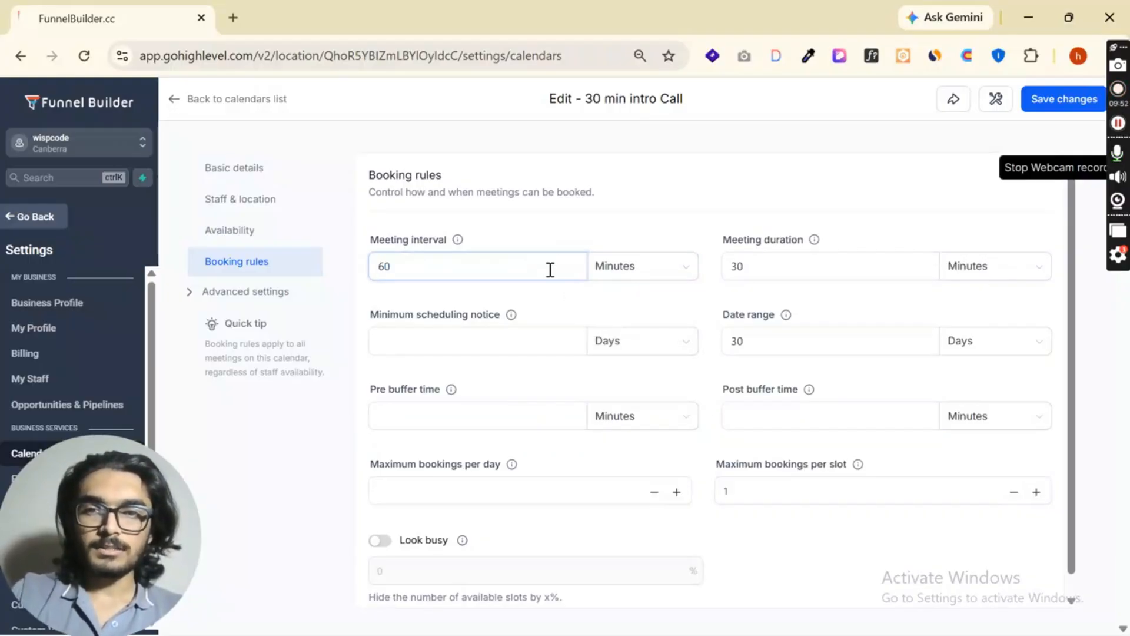
- Set both the pre buffer time and the post buffer time to 15 minutes
{"action": "left_click", "coordinate": [492, 421]}
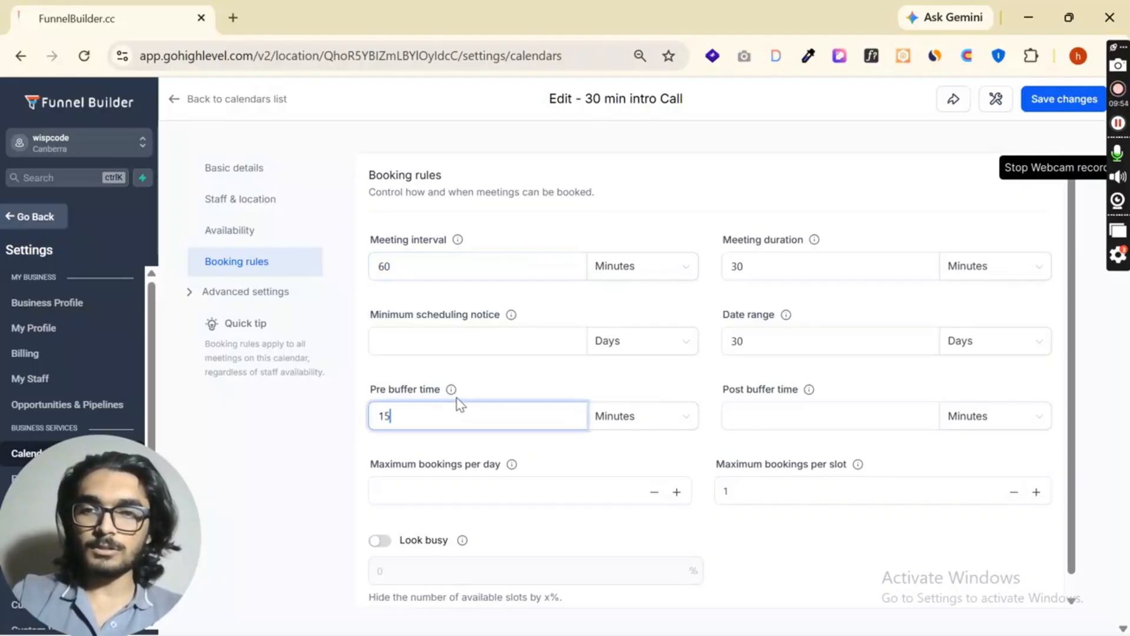
{"action": "left_click", "coordinate": [832, 428]}
{"action": "type", "text": "15"}
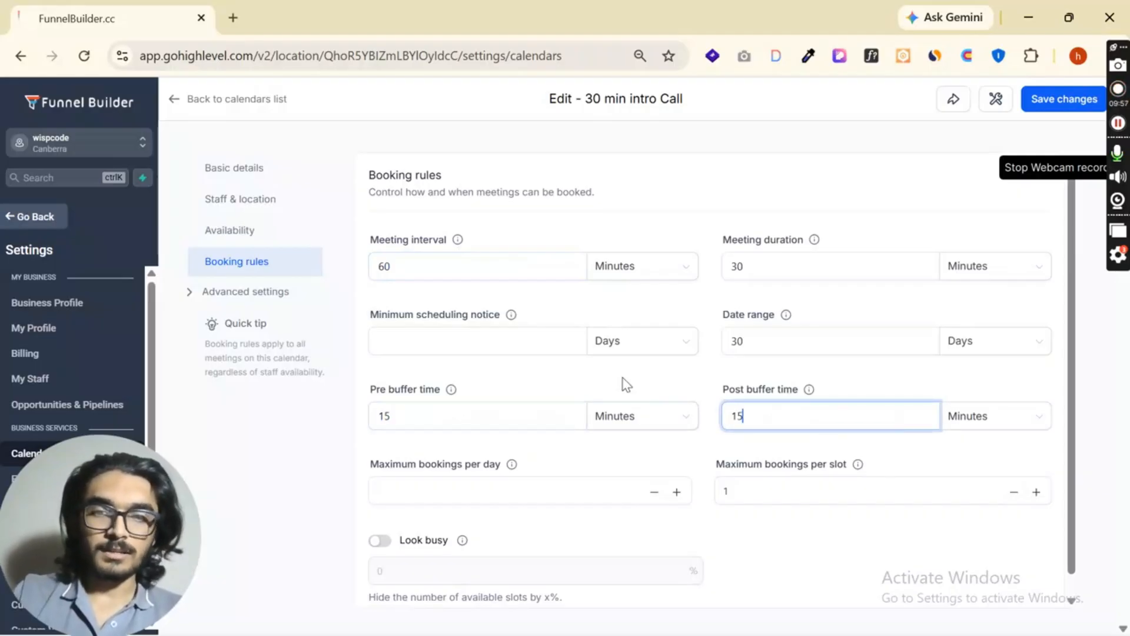
{"action": "left_click", "coordinate": [371, 402]}
{"action": "left_click", "coordinate": [736, 400]}
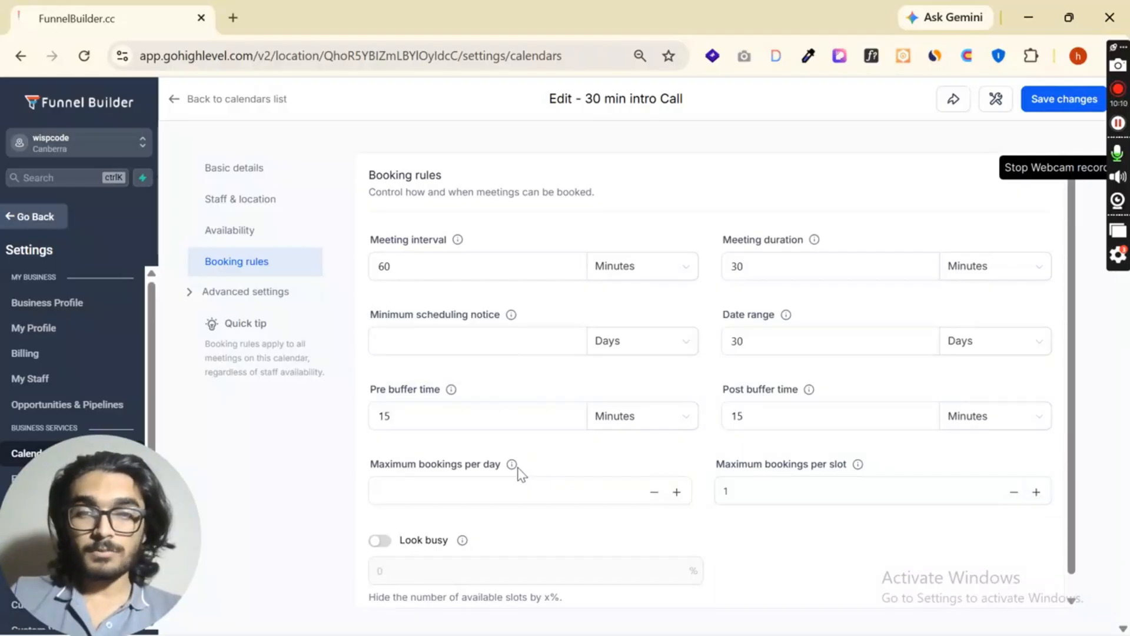
- Set the maximum bookings per day to 0 and check the maximum bookings per slot setting
{"action": "left_click", "coordinate": [502, 497]}
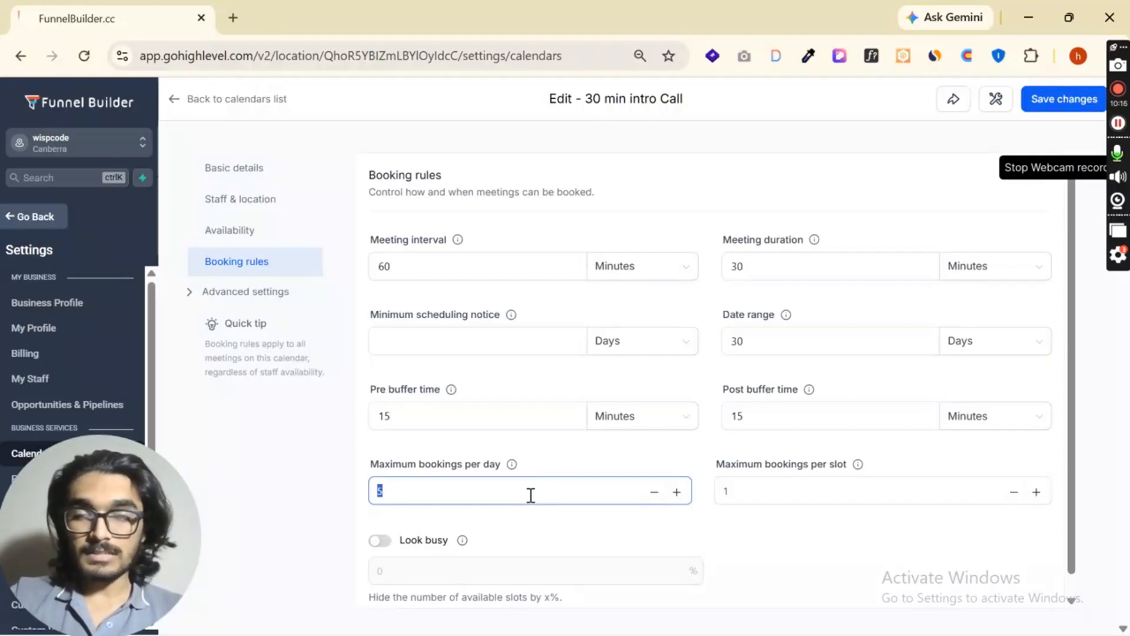
{"action": "left_click", "coordinate": [736, 496]}
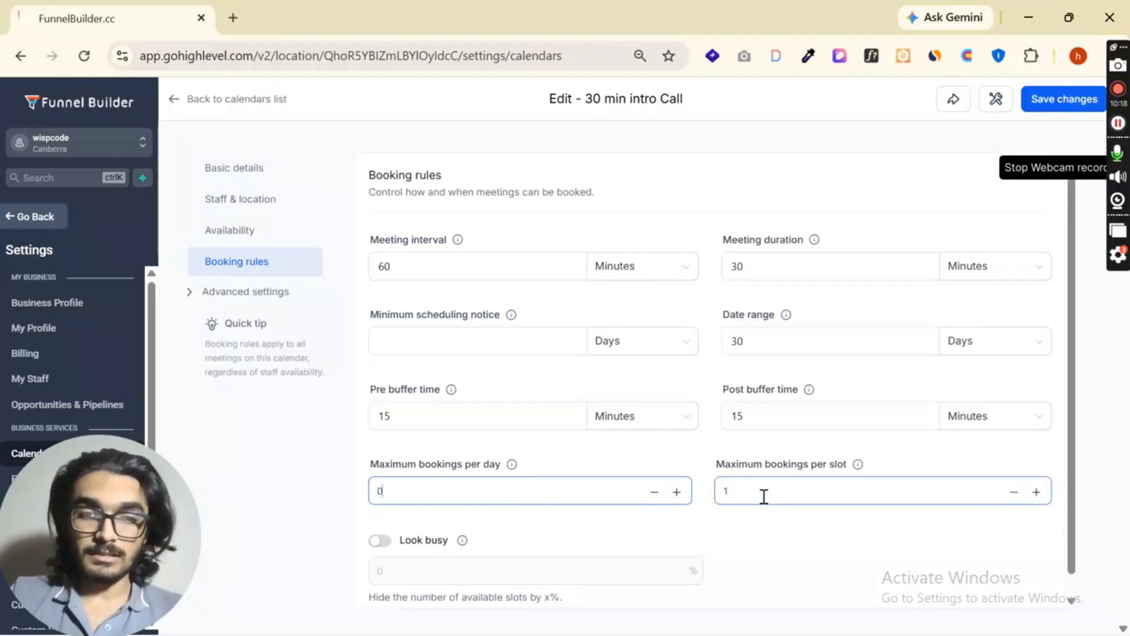
{"action": "left_click", "coordinate": [837, 468]}
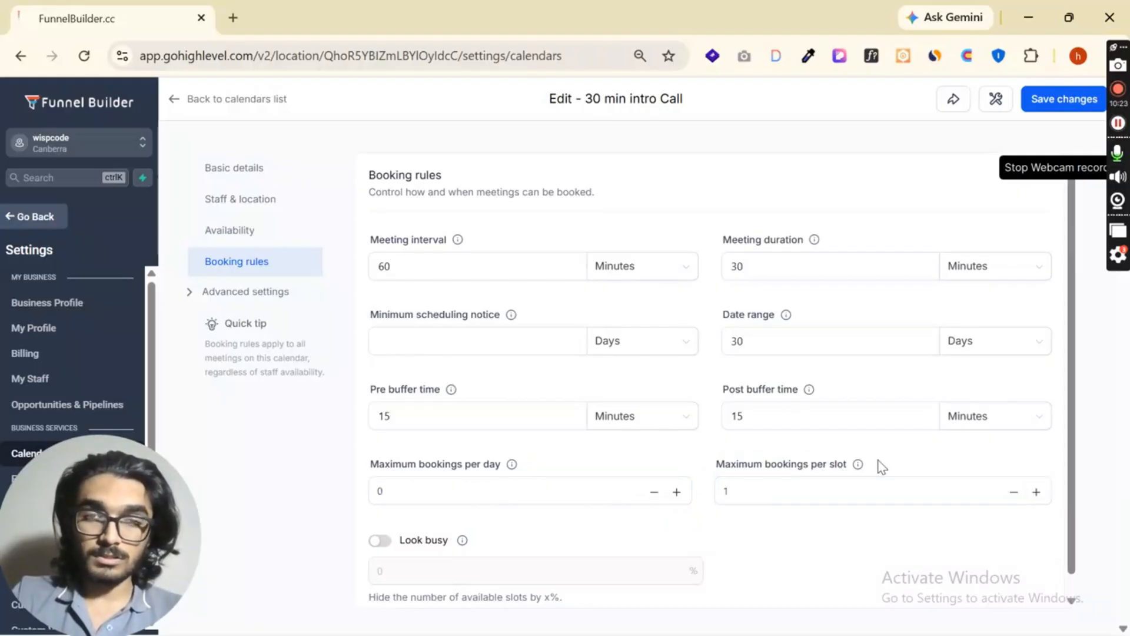
{"action": "left_click", "coordinate": [881, 488]}
{"action": "scroll", "coordinate": [719, 492], "scroll_direction": "down", "scroll_amount": 1}
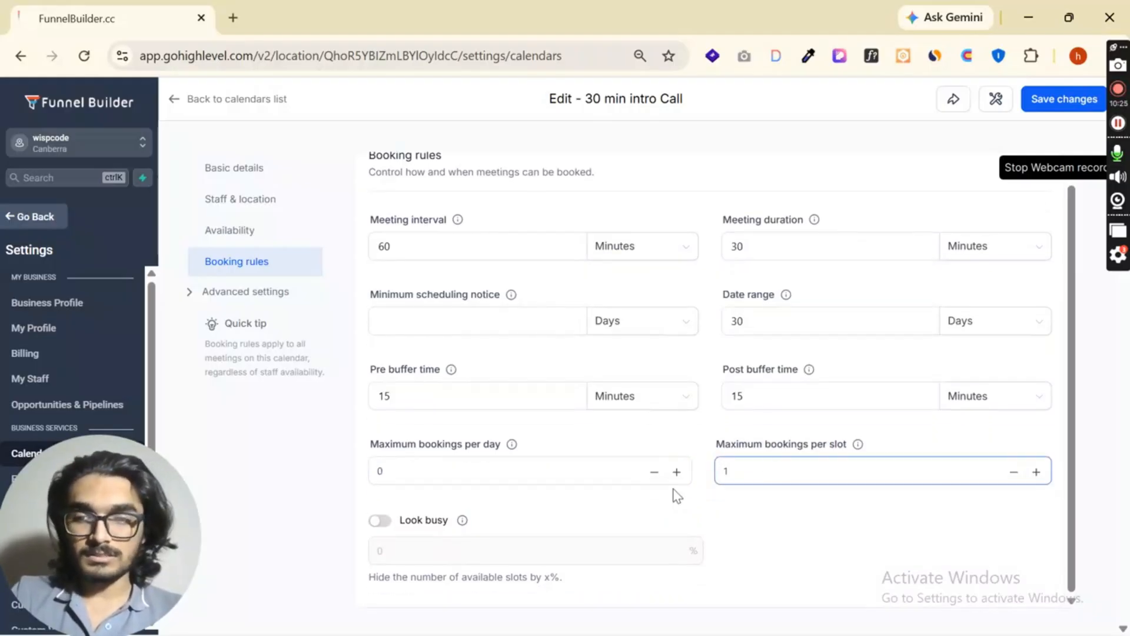
- Try the Look busy option with 10% of available slots hidden, and switch it back off
{"action": "left_click", "coordinate": [380, 520]}
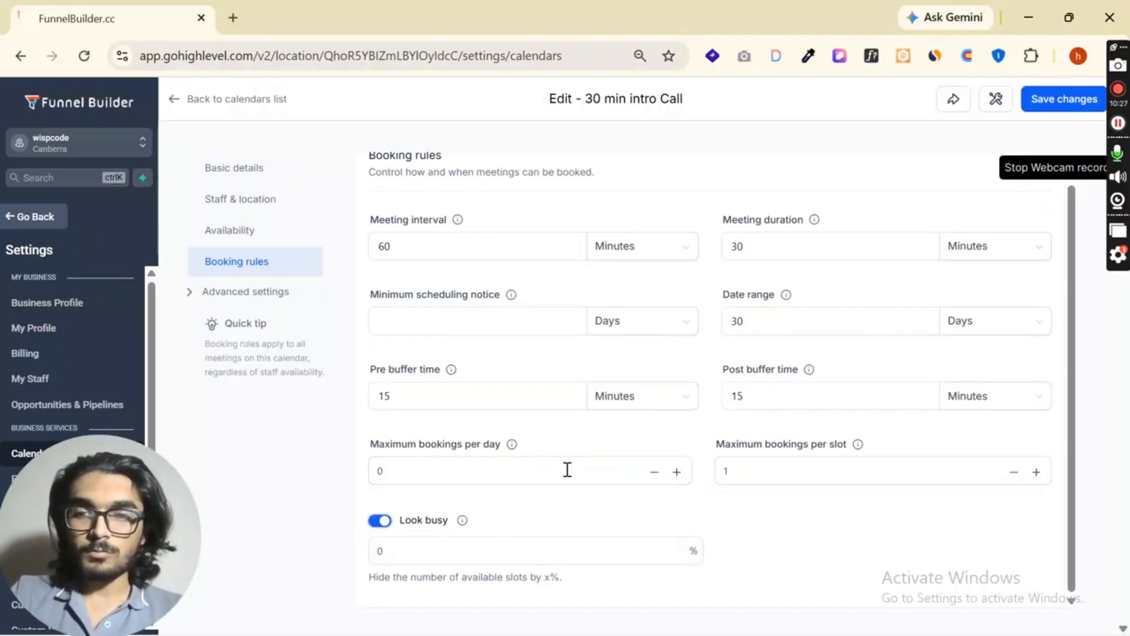
{"action": "left_click", "coordinate": [437, 545]}
{"action": "left_click_drag", "start_coordinate": [368, 578], "coordinate": [548, 580]}
{"action": "left_click", "coordinate": [471, 569]}
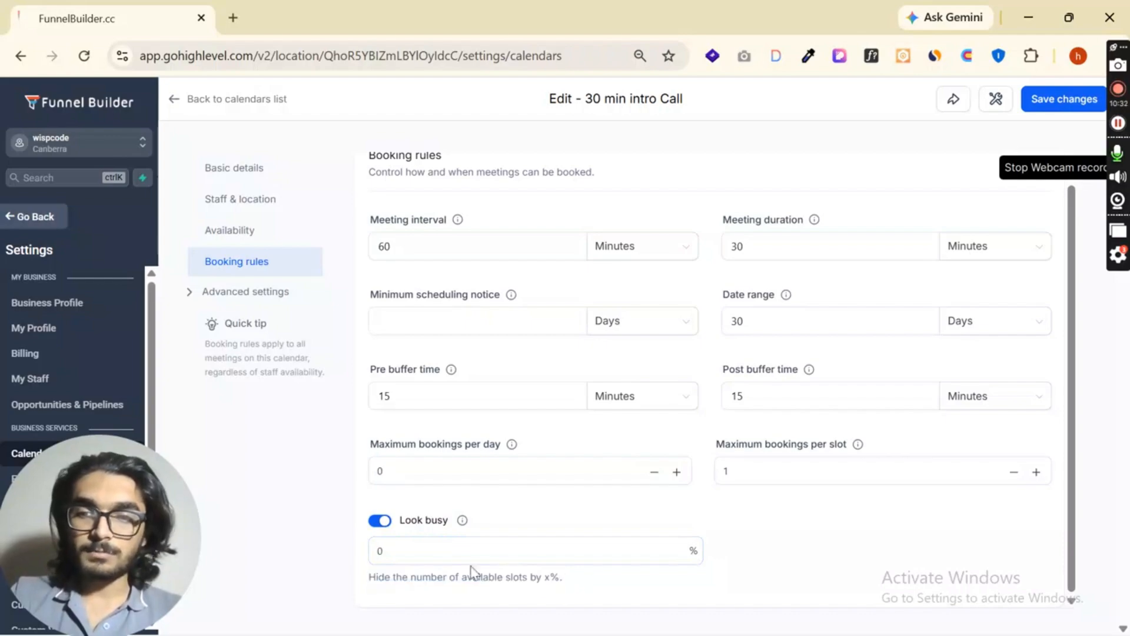
{"action": "double_click", "coordinate": [455, 557]}
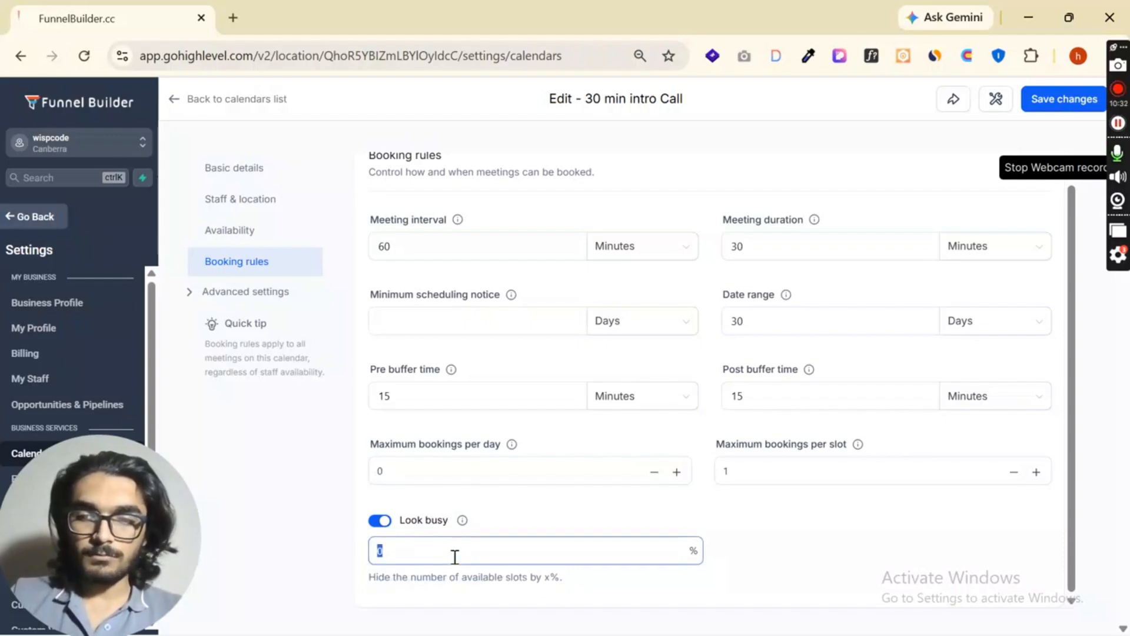
{"action": "left_click", "coordinate": [606, 589]}
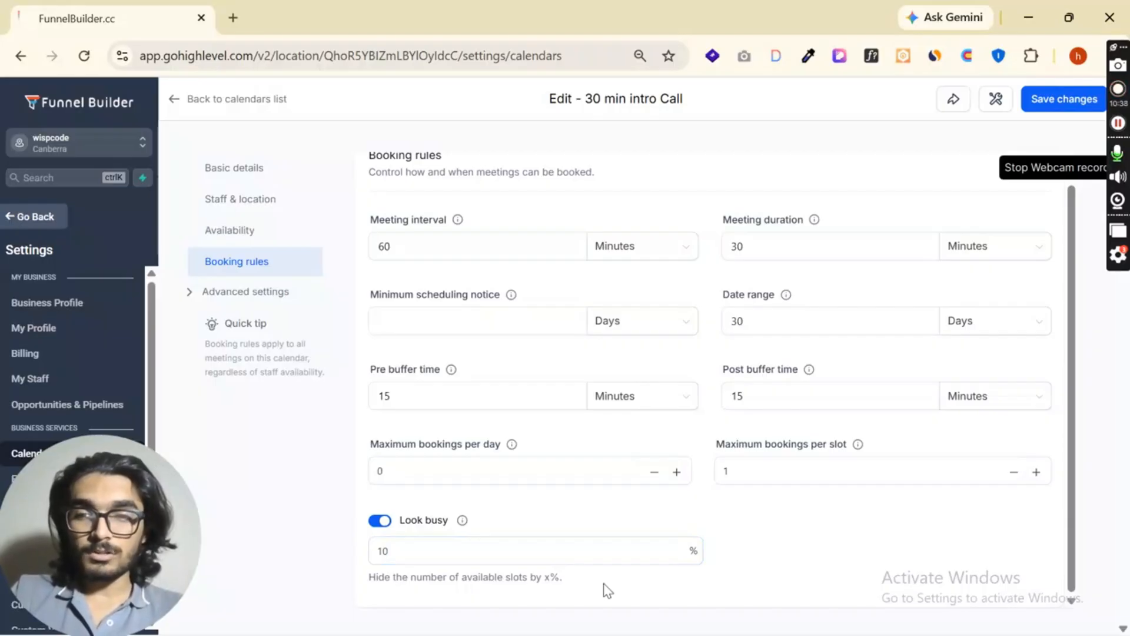
{"action": "left_click", "coordinate": [380, 520]}
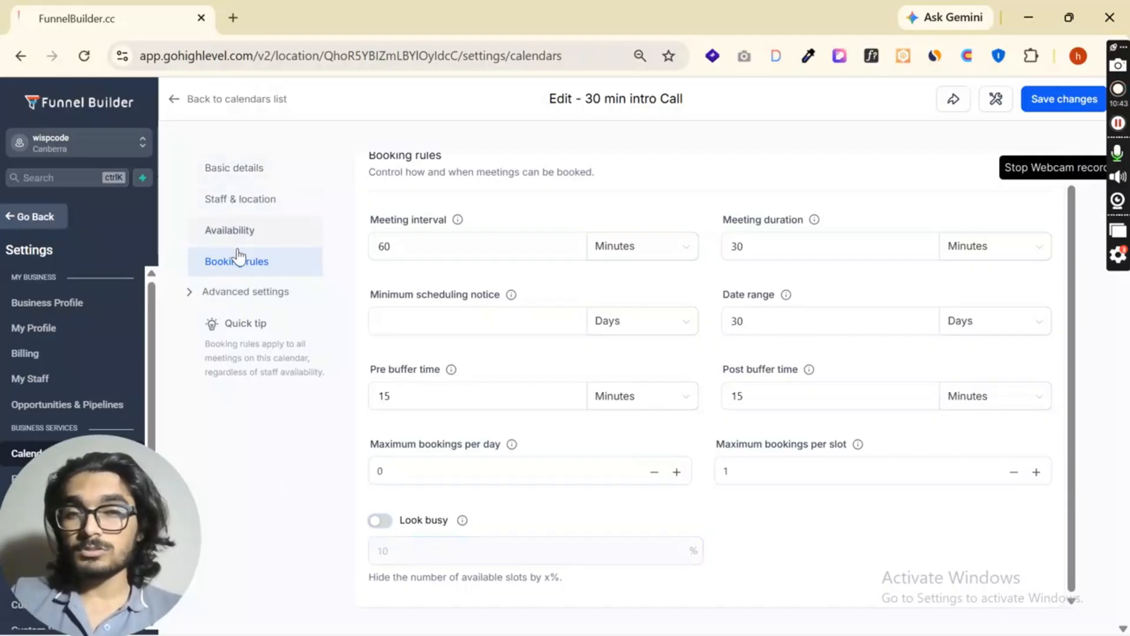
- Open the advanced form and confirmation settings and examine which forms can be selected for collecting customer information
{"action": "left_click", "coordinate": [235, 294]}
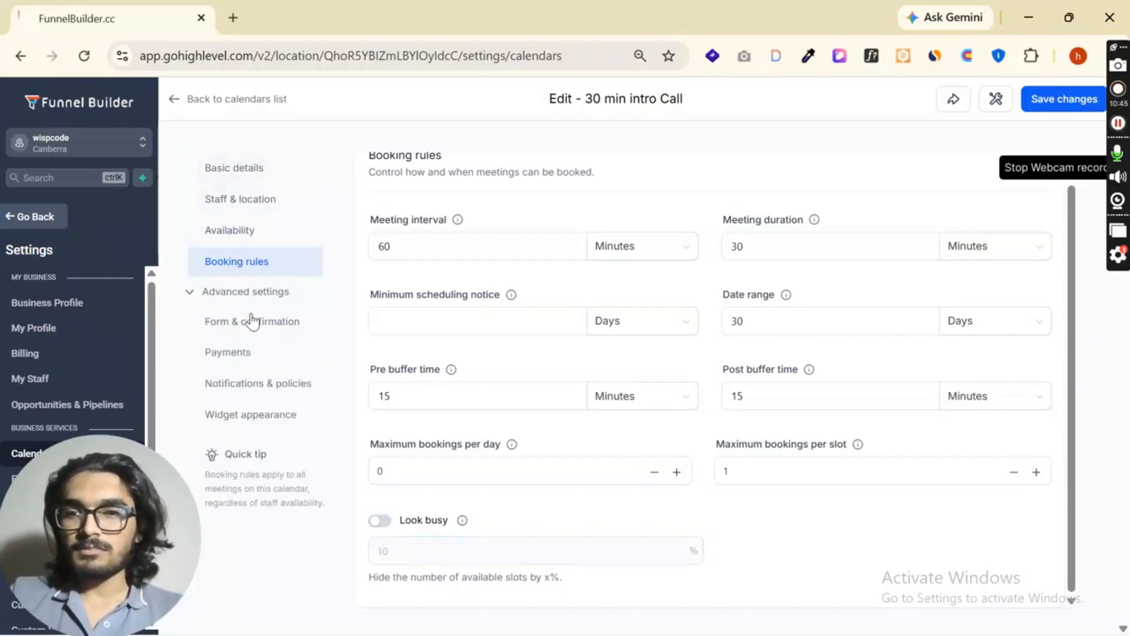
{"action": "left_click", "coordinate": [252, 321]}
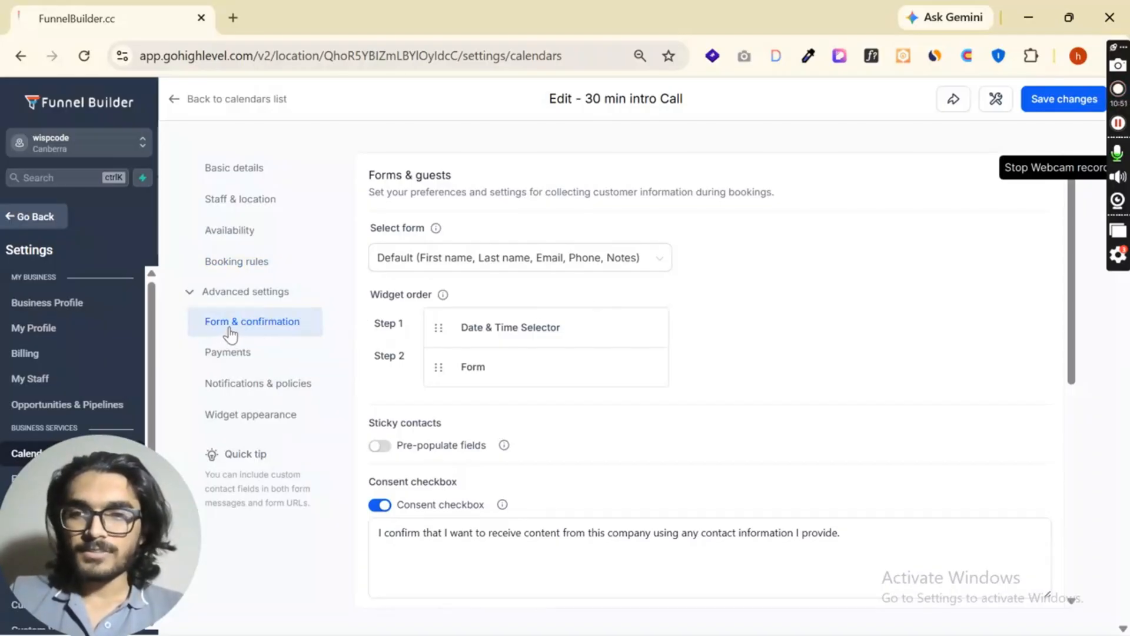
{"action": "left_click", "coordinate": [591, 264]}
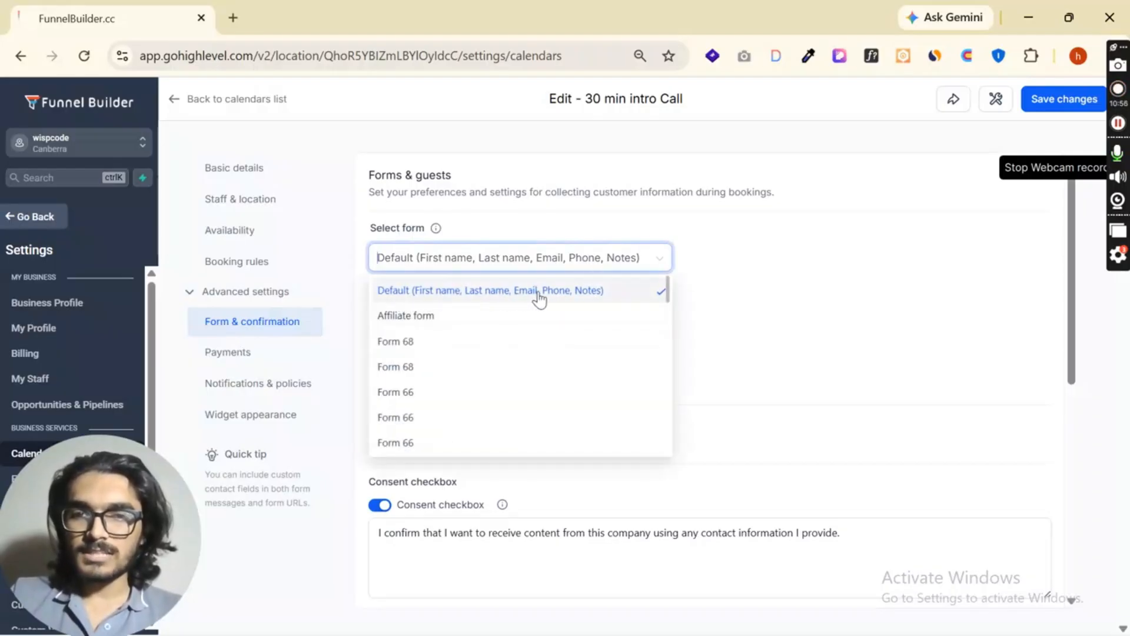
{"action": "left_click", "coordinate": [683, 295]}
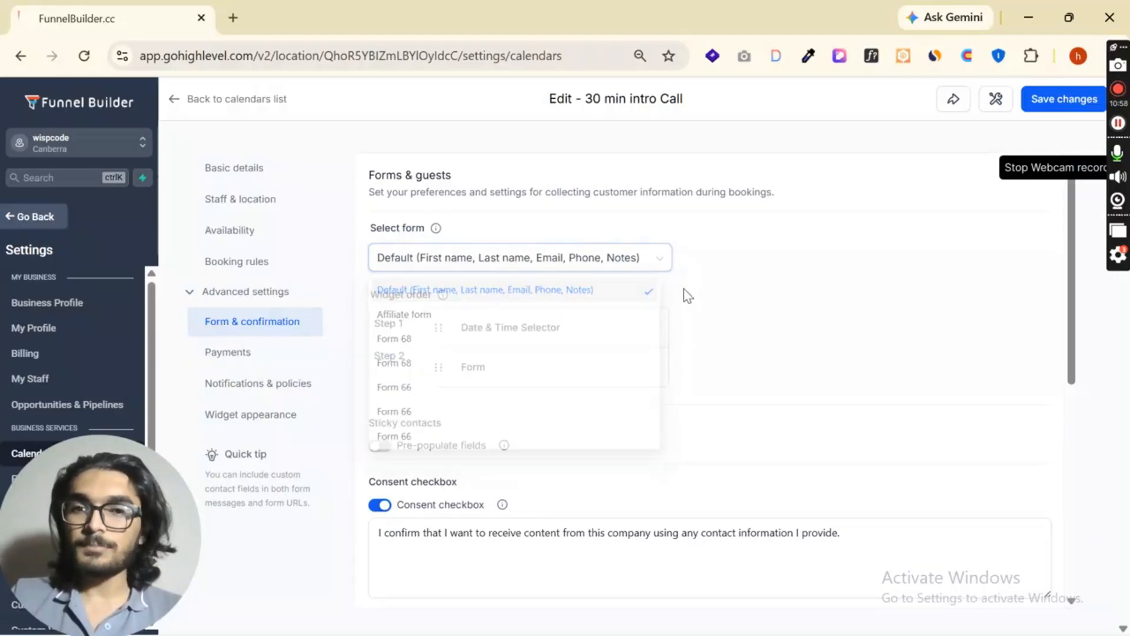
{"action": "left_click", "coordinate": [603, 270]}
{"action": "left_click", "coordinate": [802, 267]}
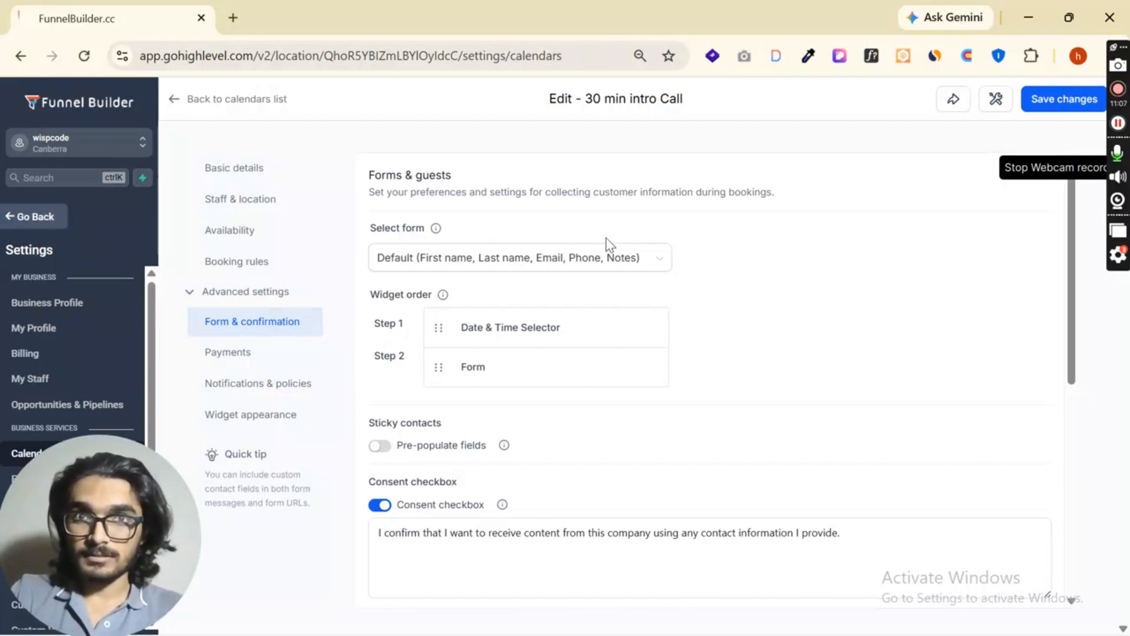
{"action": "left_click", "coordinate": [618, 266]}
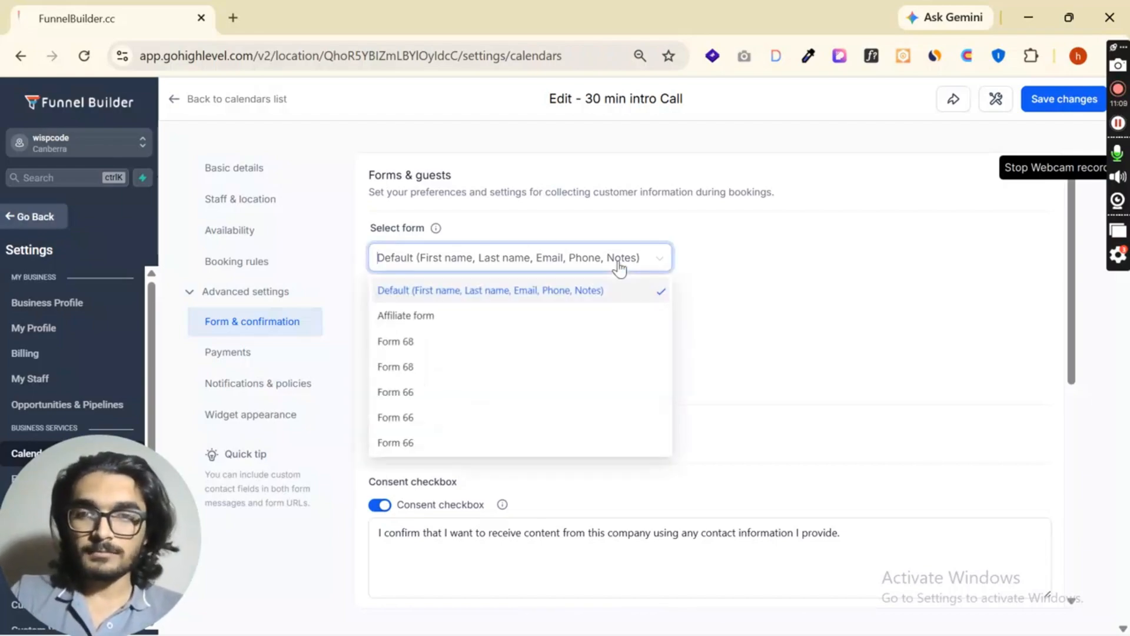
{"action": "scroll", "coordinate": [464, 406], "scroll_direction": "down", "scroll_amount": 10}
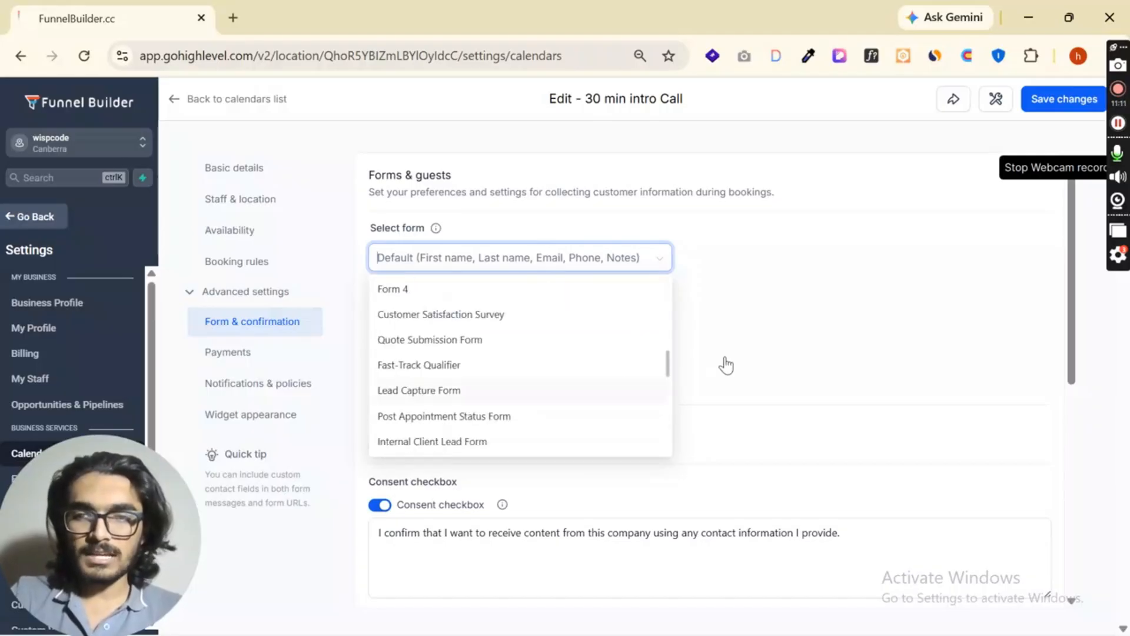
{"action": "left_click", "coordinate": [436, 234]}
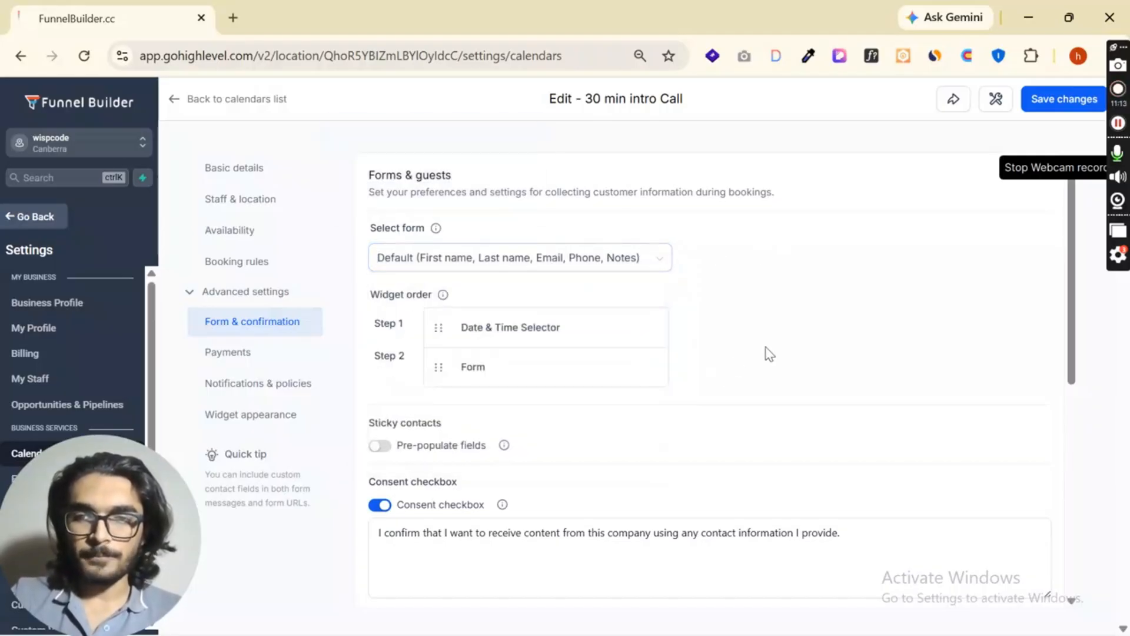
- Try moving the Date & Time Selector within the widget order
{"action": "scroll", "coordinate": [767, 354], "scroll_direction": "down", "scroll_amount": 3}
{"action": "scroll", "coordinate": [755, 347], "scroll_direction": "up", "scroll_amount": 2}
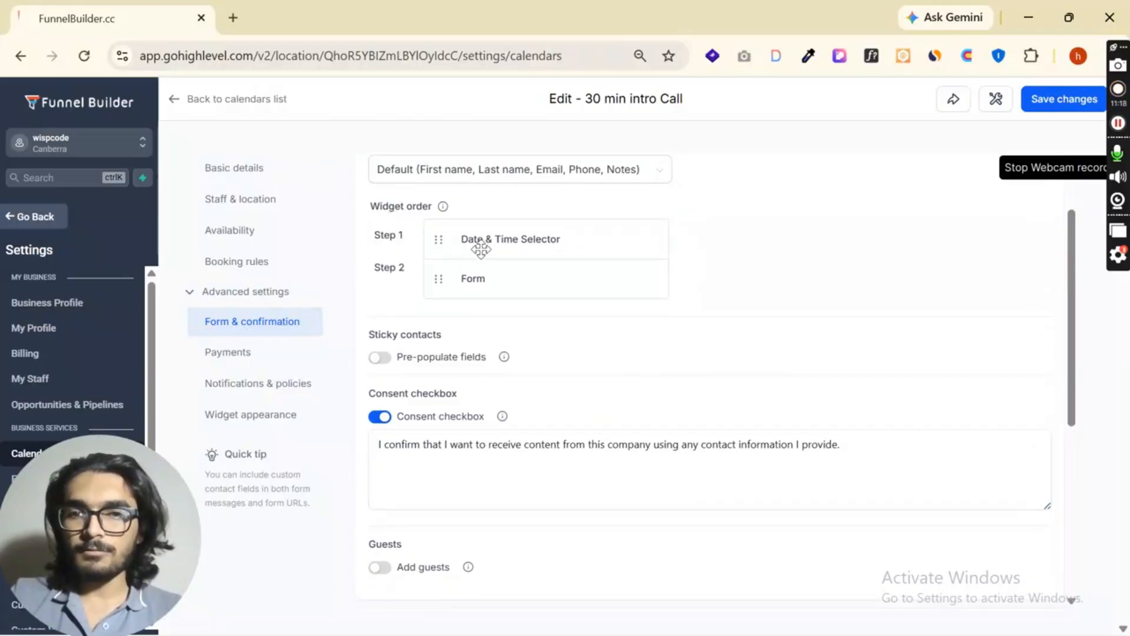
{"action": "mouse_move", "coordinate": [442, 246]}
{"action": "left_mouse_down"}
{"action": "mouse_move", "coordinate": [443, 306]}
{"action": "mouse_move", "coordinate": [441, 238]}
{"action": "left_mouse_up"}
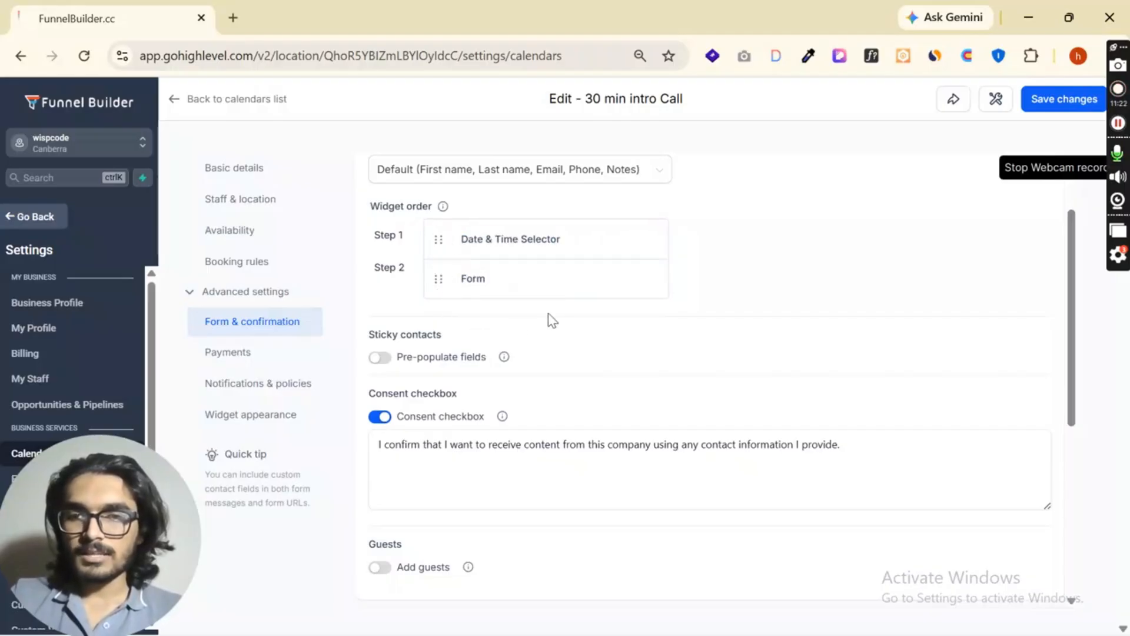
- Try pre-populating fields for sticky contacts, and switch the option back off
{"action": "scroll", "coordinate": [531, 328], "scroll_direction": "down", "scroll_amount": 2}
{"action": "left_click_drag", "start_coordinate": [371, 247], "coordinate": [444, 248]}
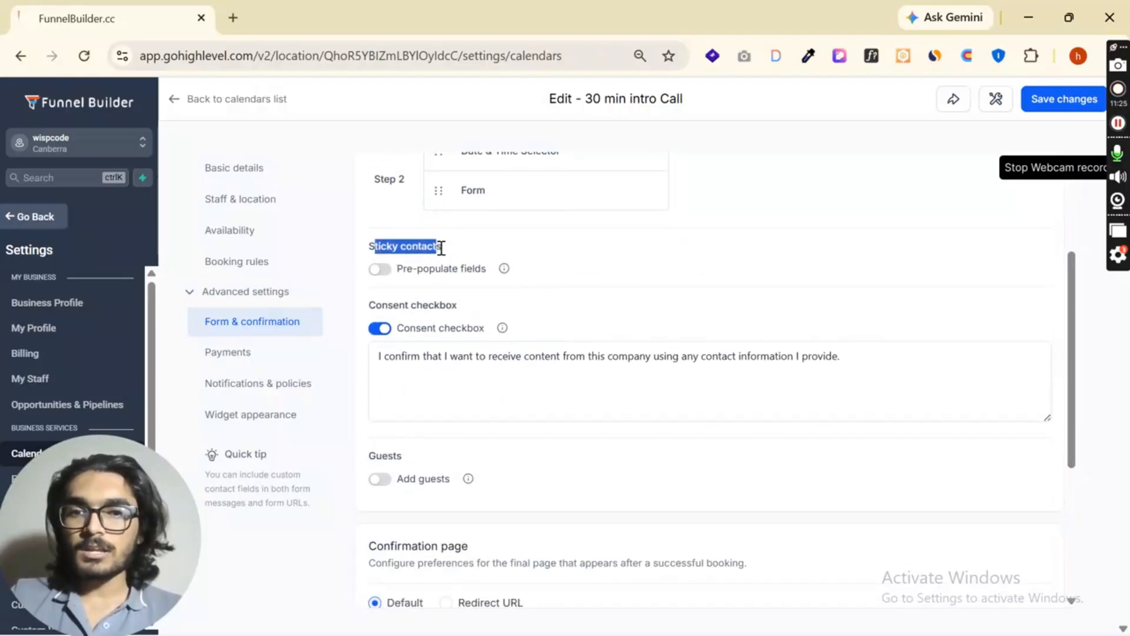
{"action": "left_click", "coordinate": [480, 252]}
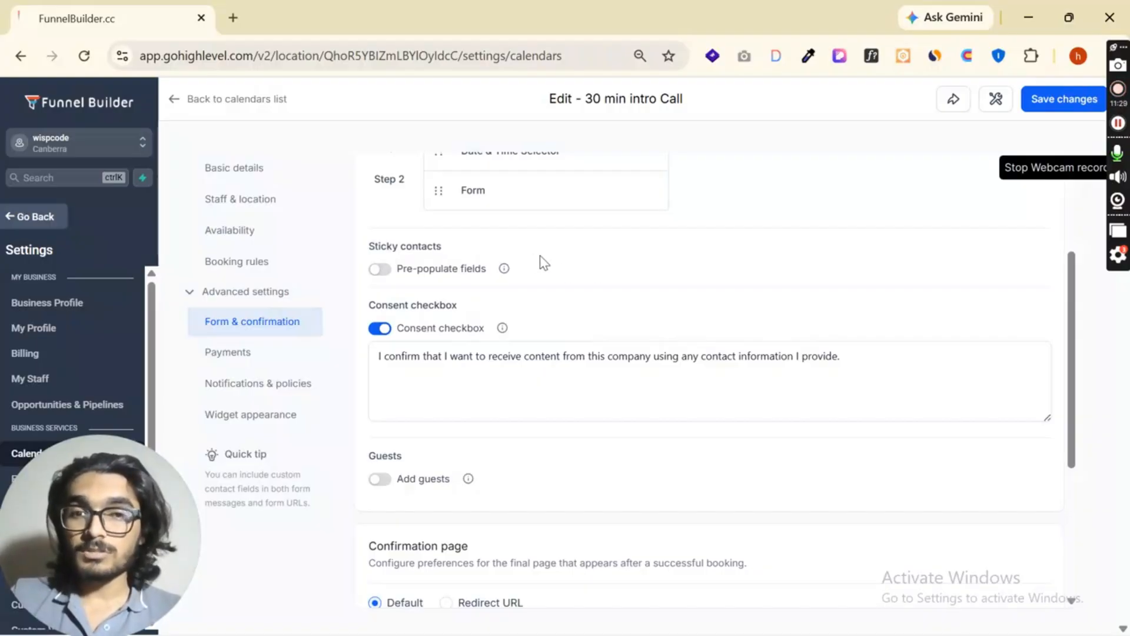
{"action": "left_click_drag", "start_coordinate": [403, 273], "coordinate": [487, 268]}
{"action": "left_click", "coordinate": [572, 277]}
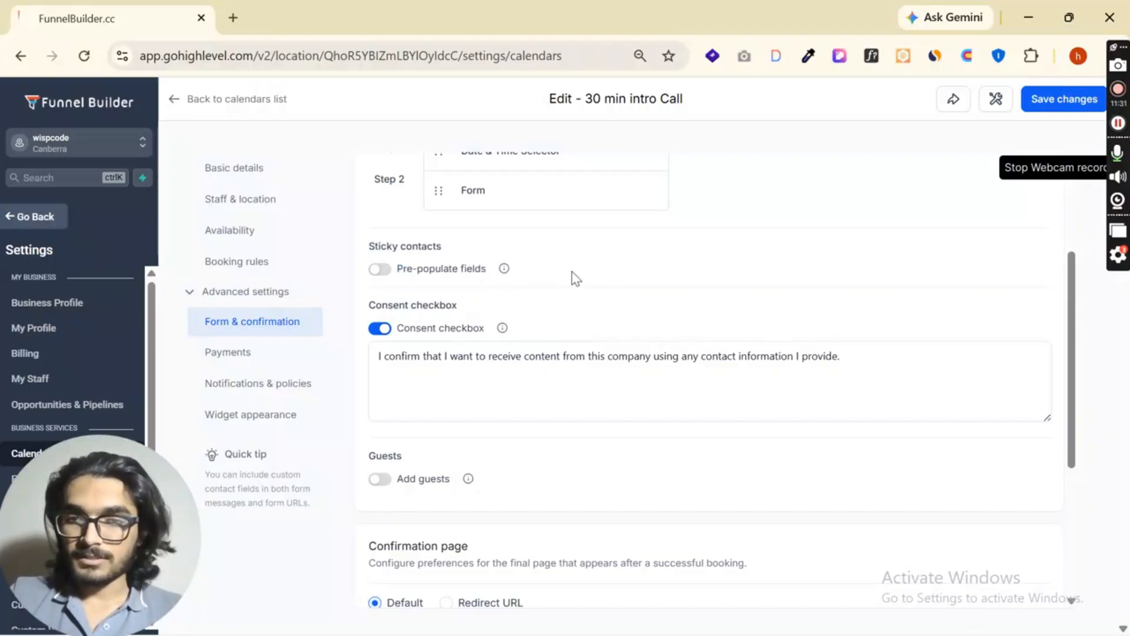
{"action": "left_click", "coordinate": [383, 271]}
{"action": "left_click", "coordinate": [383, 272]}
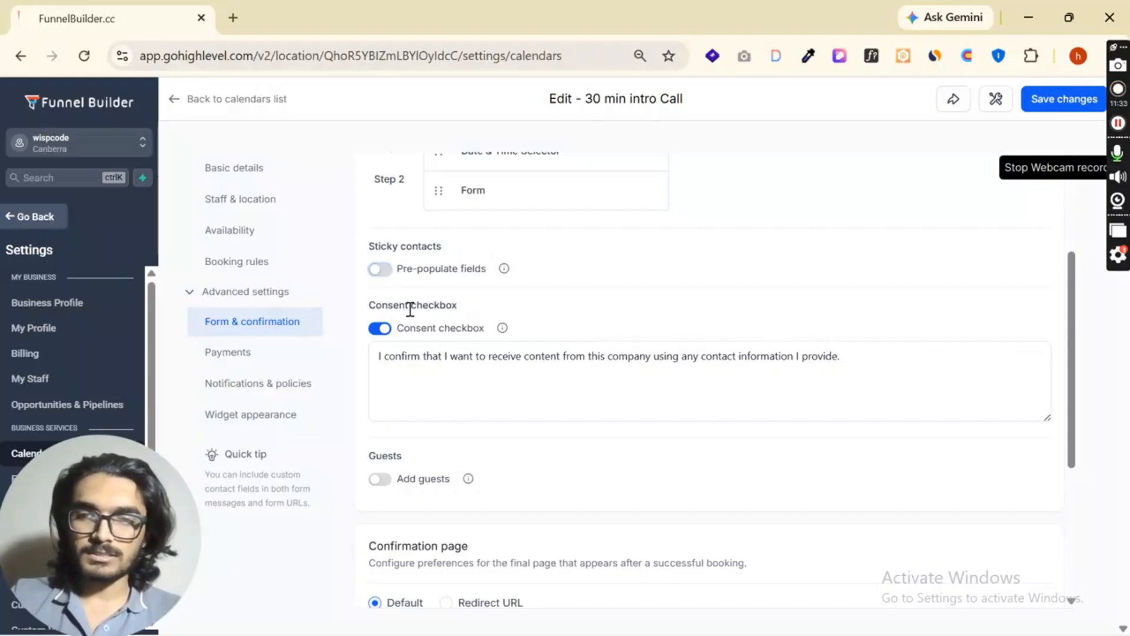
- Examine the consent checkbox option and its consent text
{"action": "left_click_drag", "start_coordinate": [402, 327], "coordinate": [485, 327]}
{"action": "left_click", "coordinate": [566, 312]}
{"action": "left_click", "coordinate": [386, 356]}
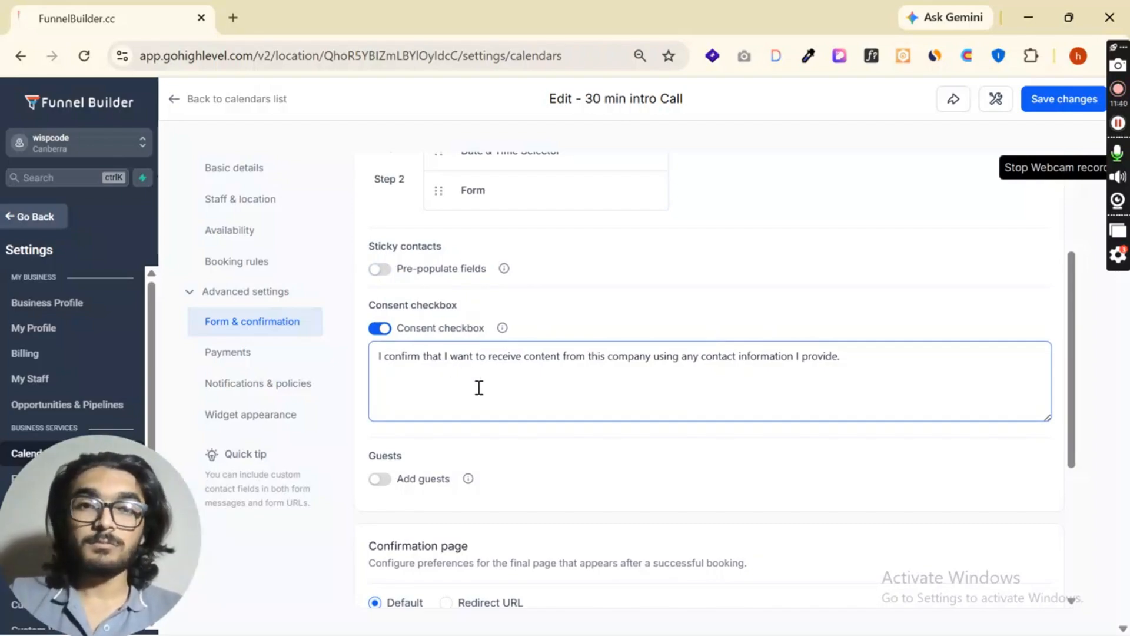
- Try adding guests with the Count only and Name and email choices, and switch guests back off
{"action": "scroll", "coordinate": [489, 382], "scroll_direction": "down", "scroll_amount": 3}
{"action": "scroll", "coordinate": [488, 382], "scroll_direction": "down", "scroll_amount": 1}
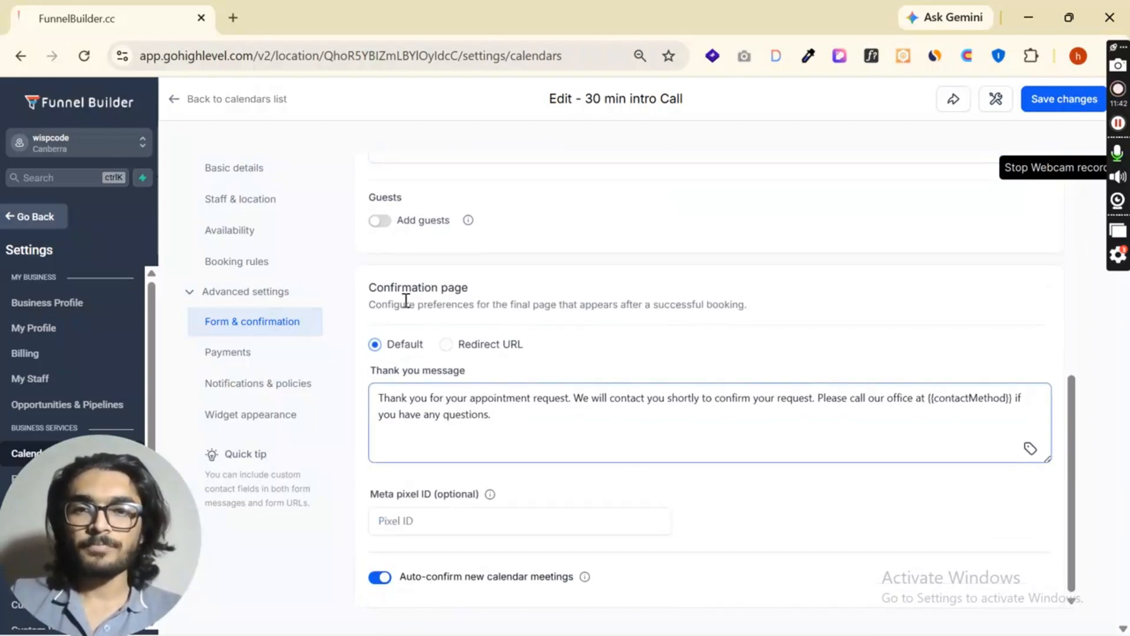
{"action": "left_click", "coordinate": [382, 220]}
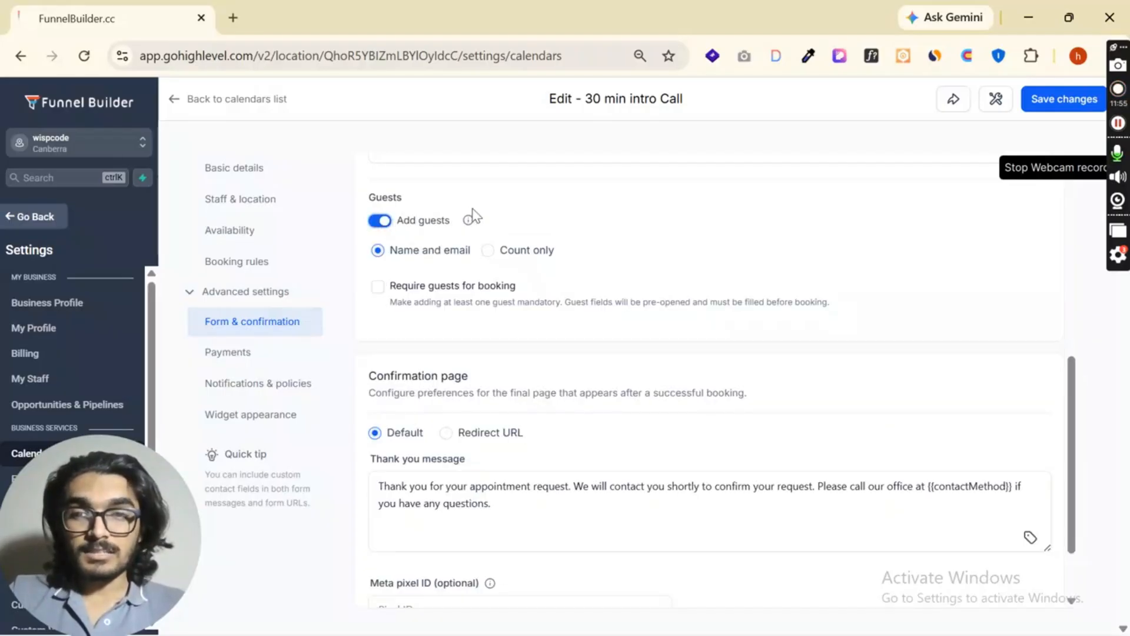
{"action": "left_click", "coordinate": [381, 222]}
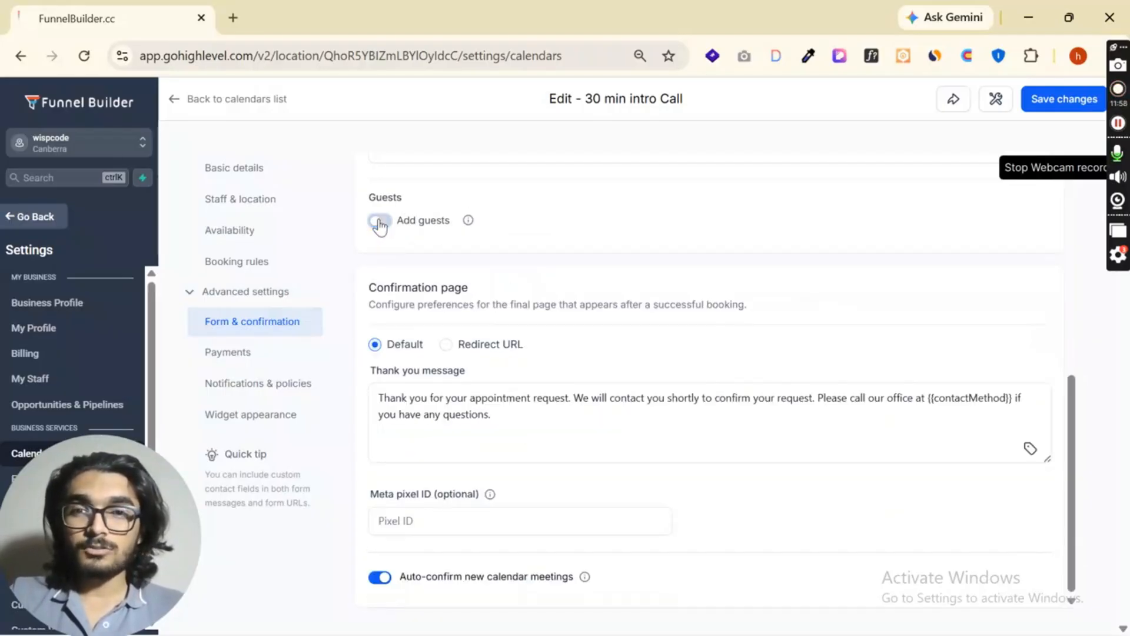
{"action": "left_click", "coordinate": [381, 222]}
{"action": "left_click", "coordinate": [498, 259]}
{"action": "left_click", "coordinate": [406, 261]}
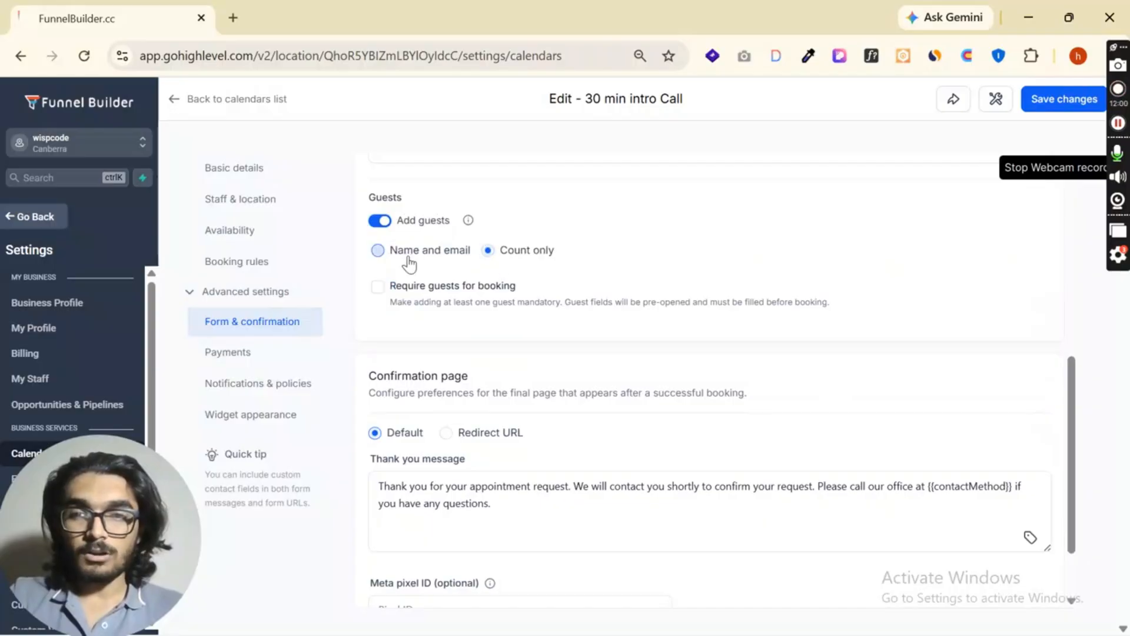
{"action": "left_click", "coordinate": [381, 222]}
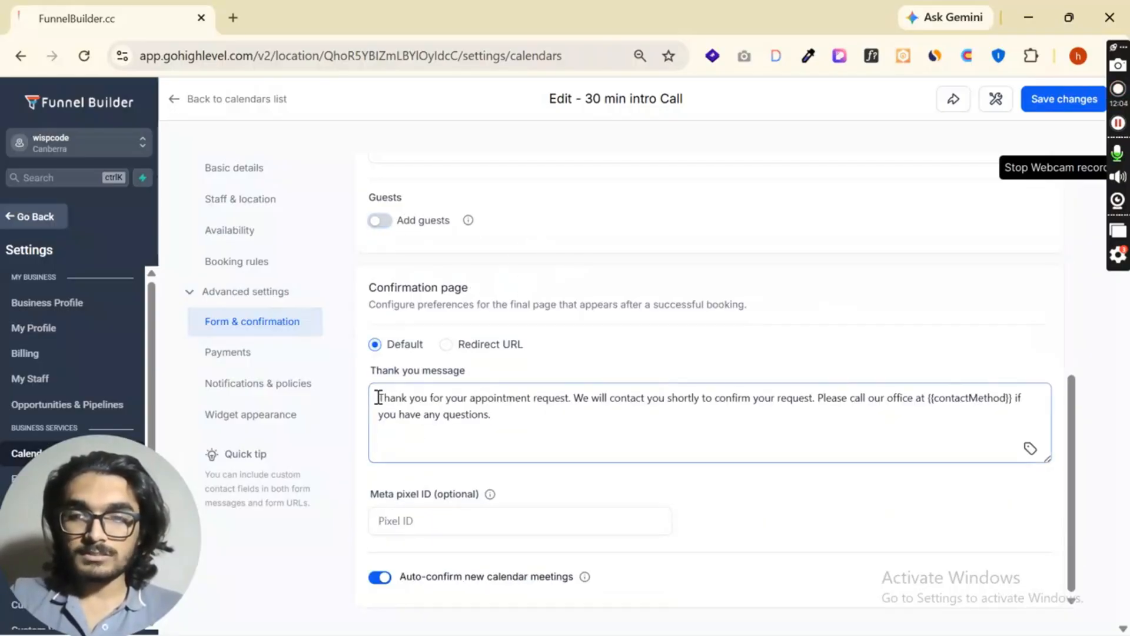
- Try the Redirect URL option for the confirmation page, and return it to the Default thank you message
{"action": "left_click", "coordinate": [477, 404]}
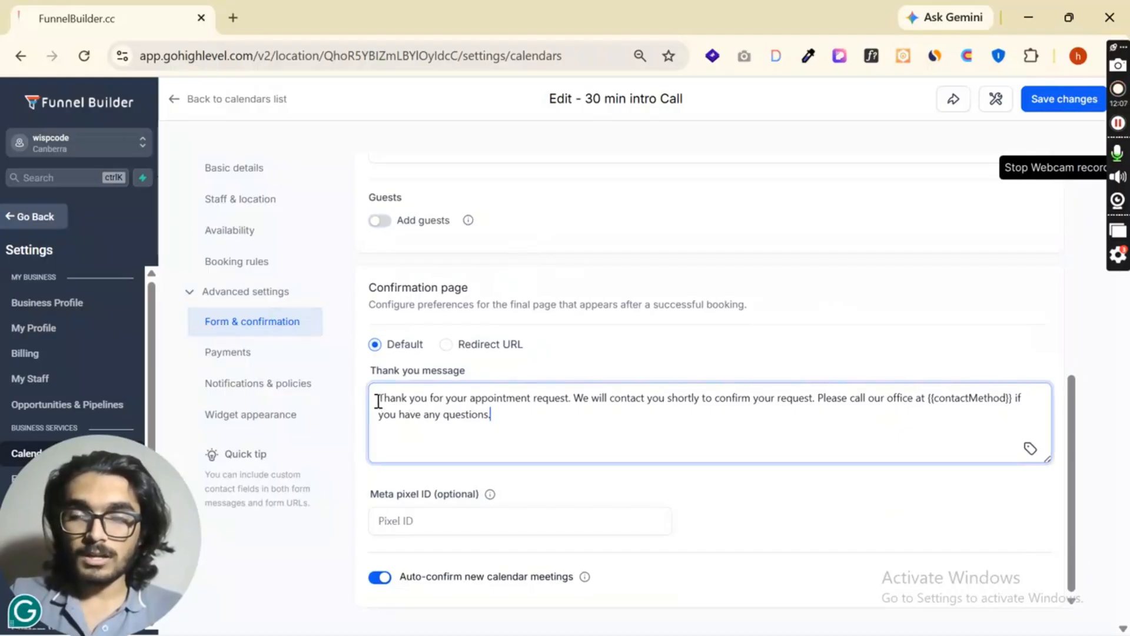
{"action": "left_click", "coordinate": [446, 344]}
{"action": "left_click", "coordinate": [458, 446]}
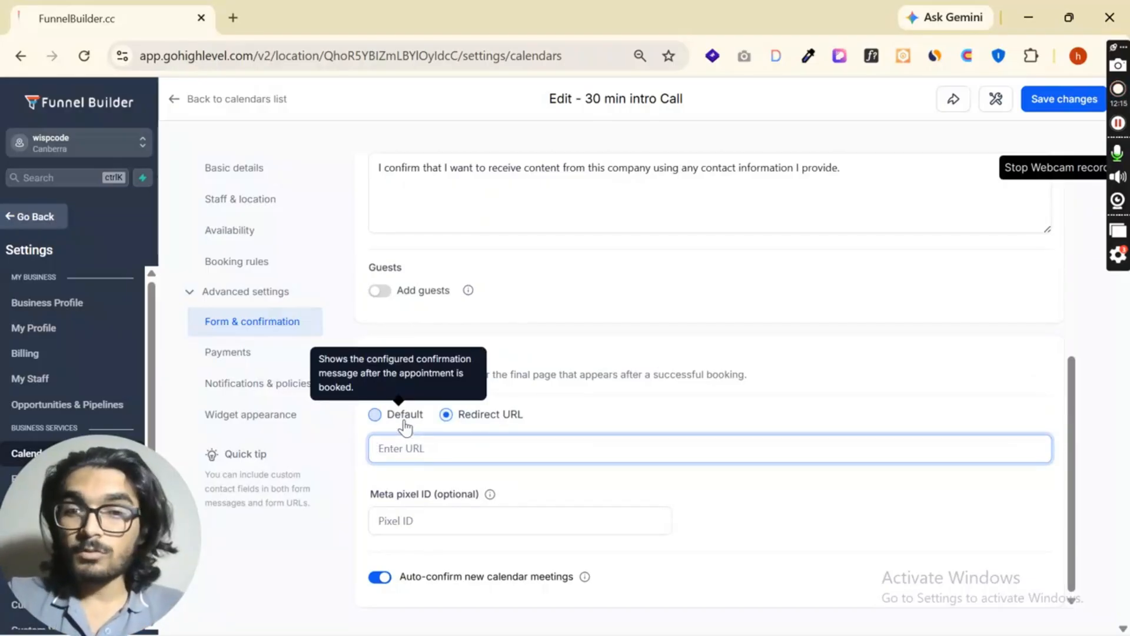
{"action": "left_click", "coordinate": [404, 422]}
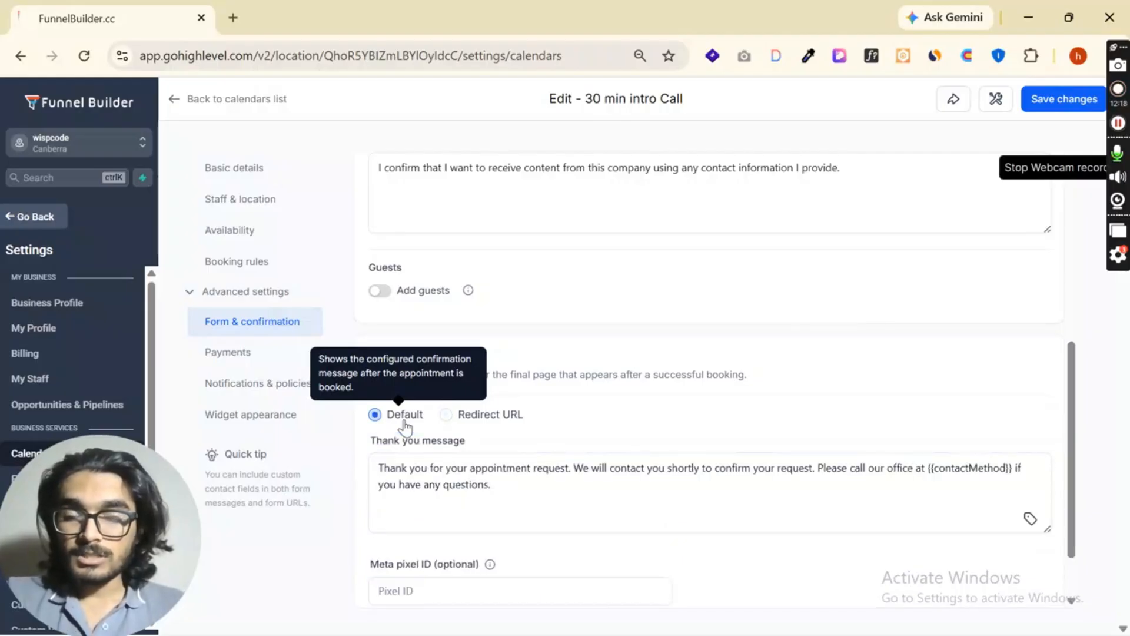
{"action": "scroll", "coordinate": [412, 424], "scroll_direction": "down", "scroll_amount": 1}
{"action": "left_click", "coordinate": [398, 529]}
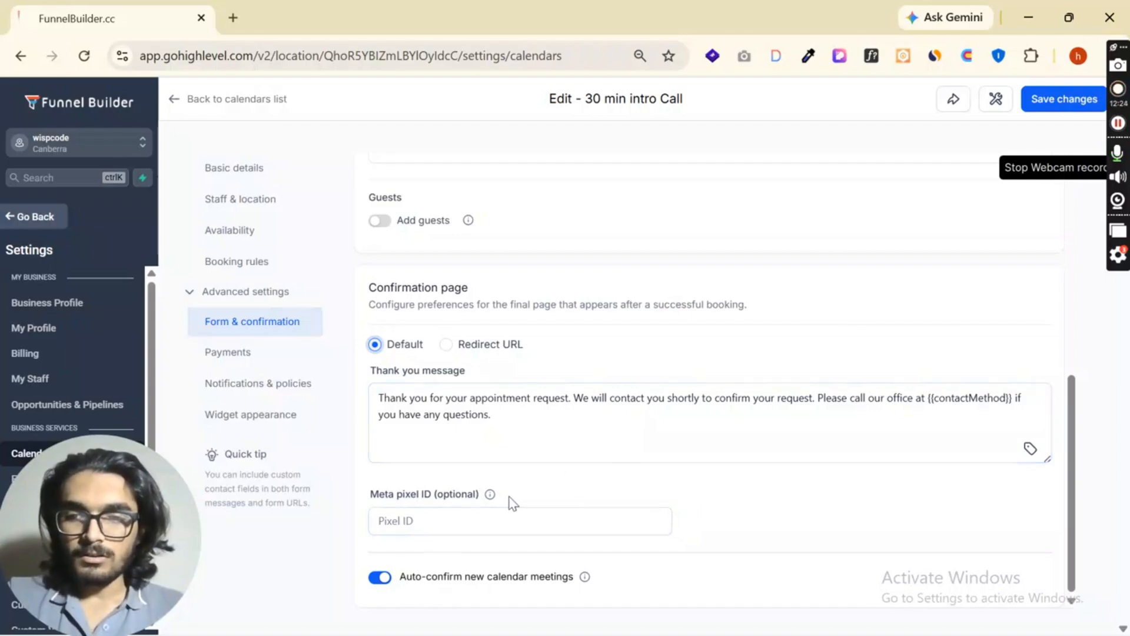
- Examine the calendar's payment settings, including the accept payments option and the payment provider status
{"action": "left_click", "coordinate": [272, 356]}
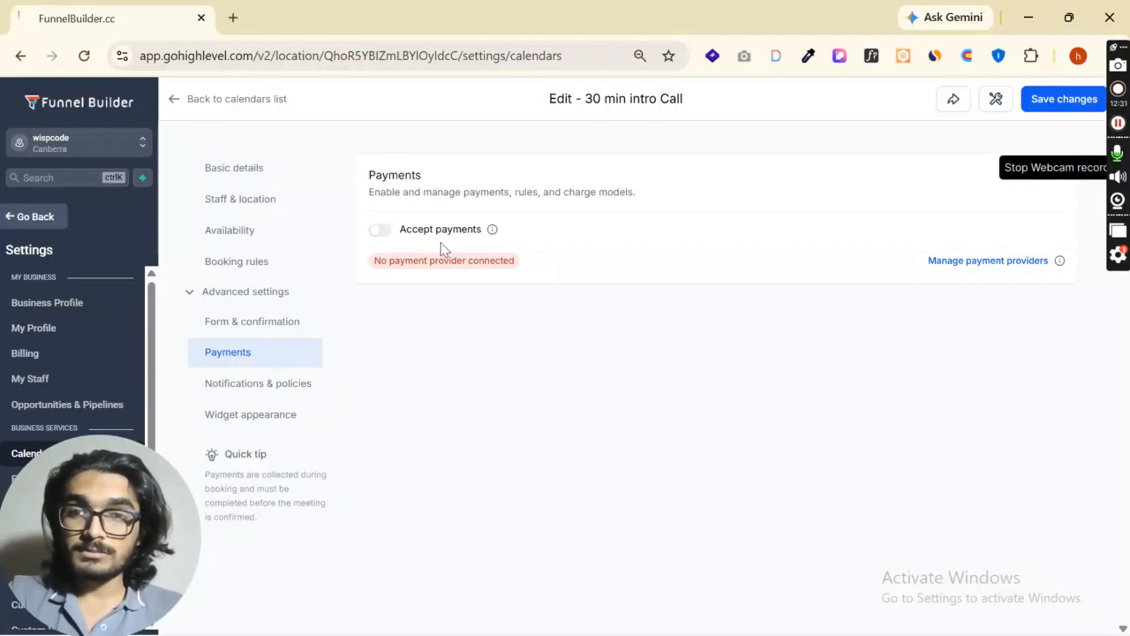
{"action": "mouse_move", "coordinate": [493, 236]}
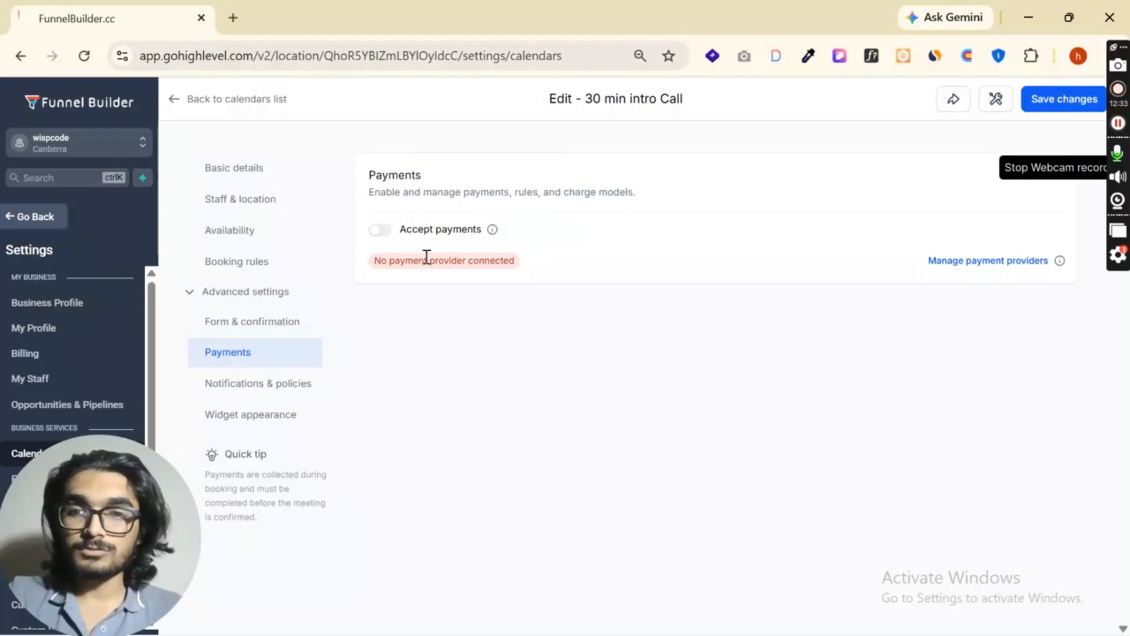
{"action": "left_click_drag", "start_coordinate": [379, 263], "coordinate": [501, 262]}
{"action": "left_click", "coordinate": [539, 306]}
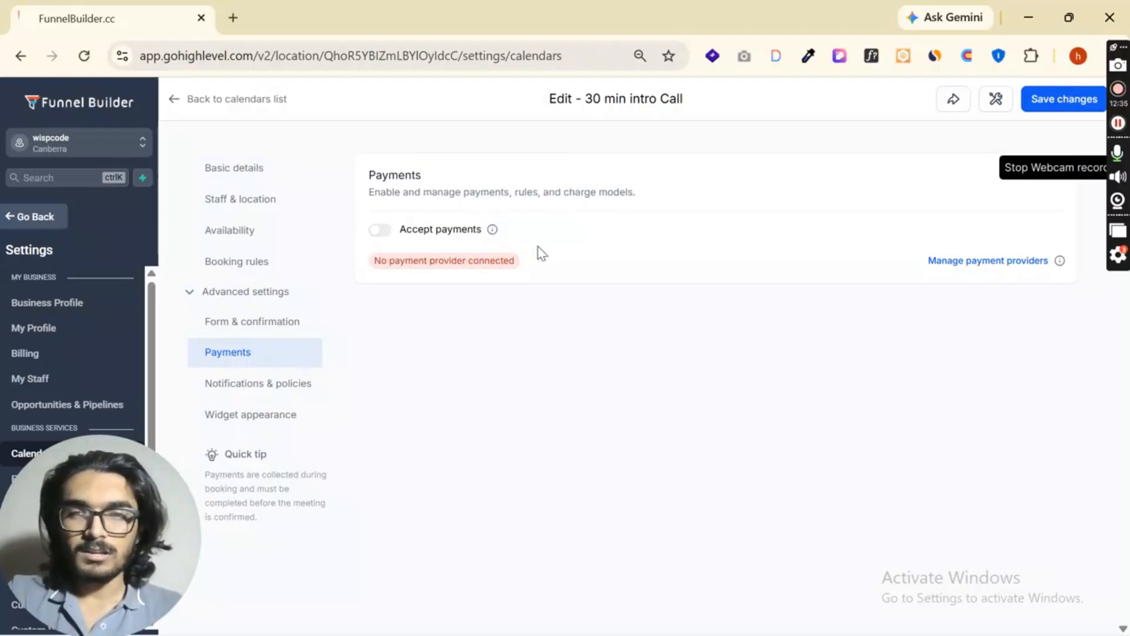
- Review the calendar's notification types and which delivery channels are enabled for each
{"action": "left_click", "coordinate": [274, 383]}
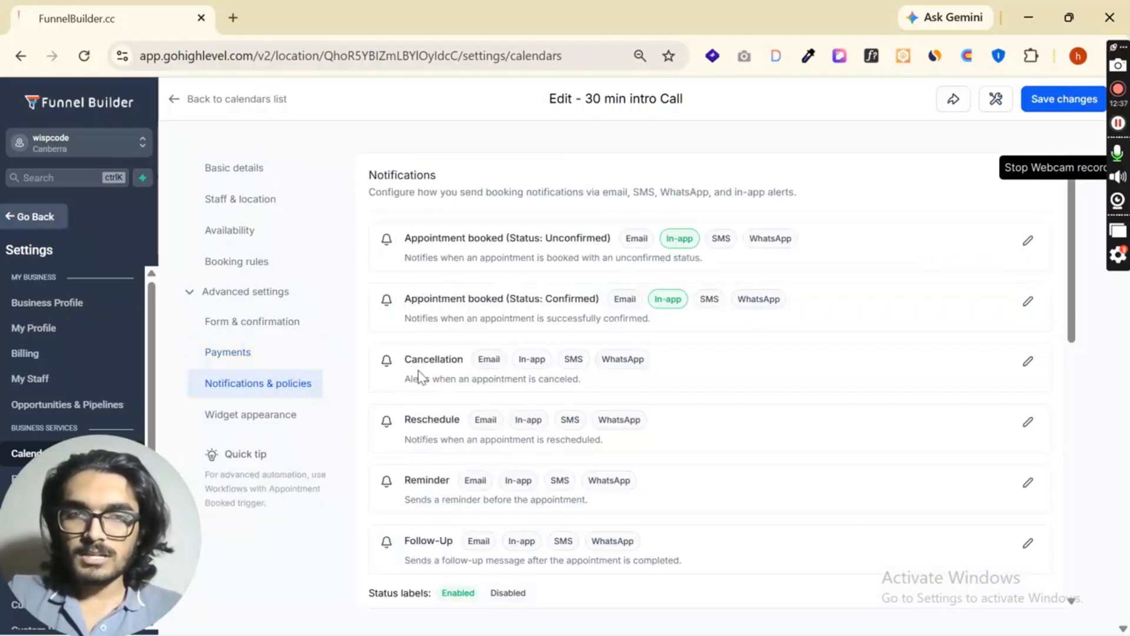
{"action": "left_click_drag", "start_coordinate": [405, 239], "coordinate": [637, 250]}
{"action": "left_click_drag", "start_coordinate": [403, 299], "coordinate": [499, 299]}
{"action": "scroll", "coordinate": [527, 253], "scroll_direction": "down", "scroll_amount": 5}
{"action": "scroll", "coordinate": [511, 376], "scroll_direction": "up", "scroll_amount": 2}
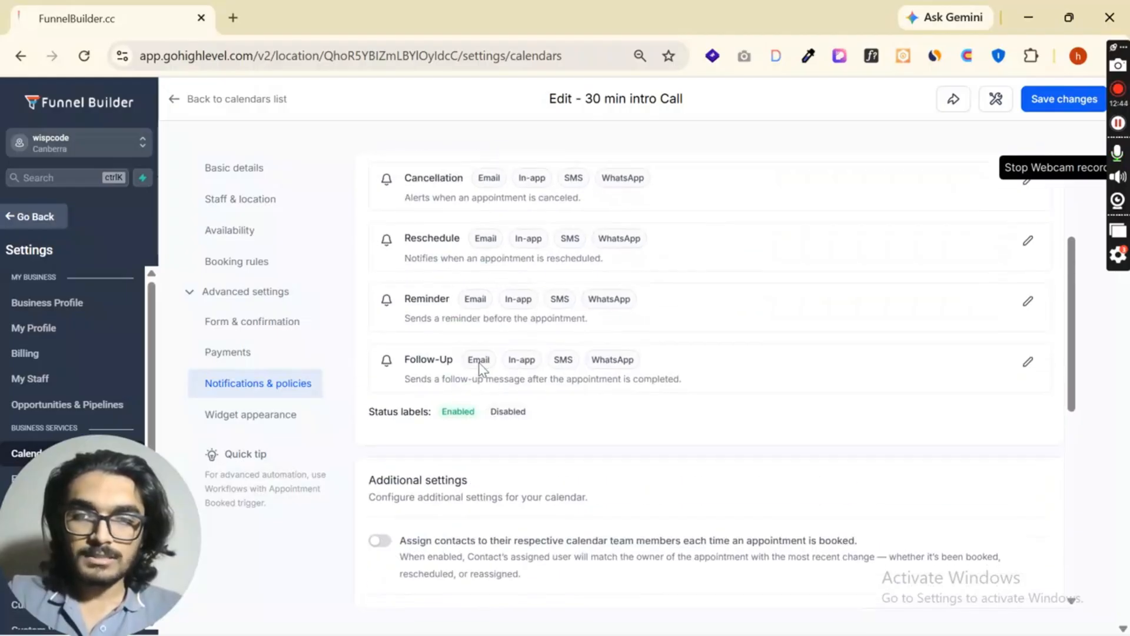
{"action": "scroll", "coordinate": [529, 400], "scroll_direction": "down", "scroll_amount": 5}
{"action": "scroll", "coordinate": [673, 316], "scroll_direction": "up", "scroll_amount": 8}
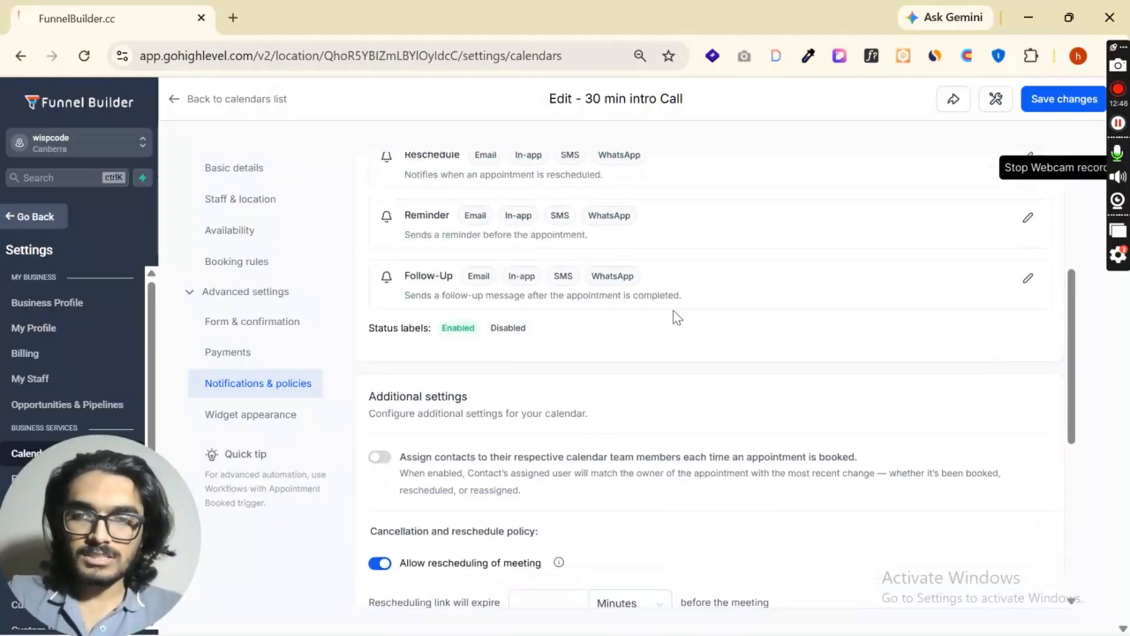
- Inspect the email options and recipients of the unconfirmed appointment notification, and look over the other notification types
{"action": "left_click", "coordinate": [1028, 240]}
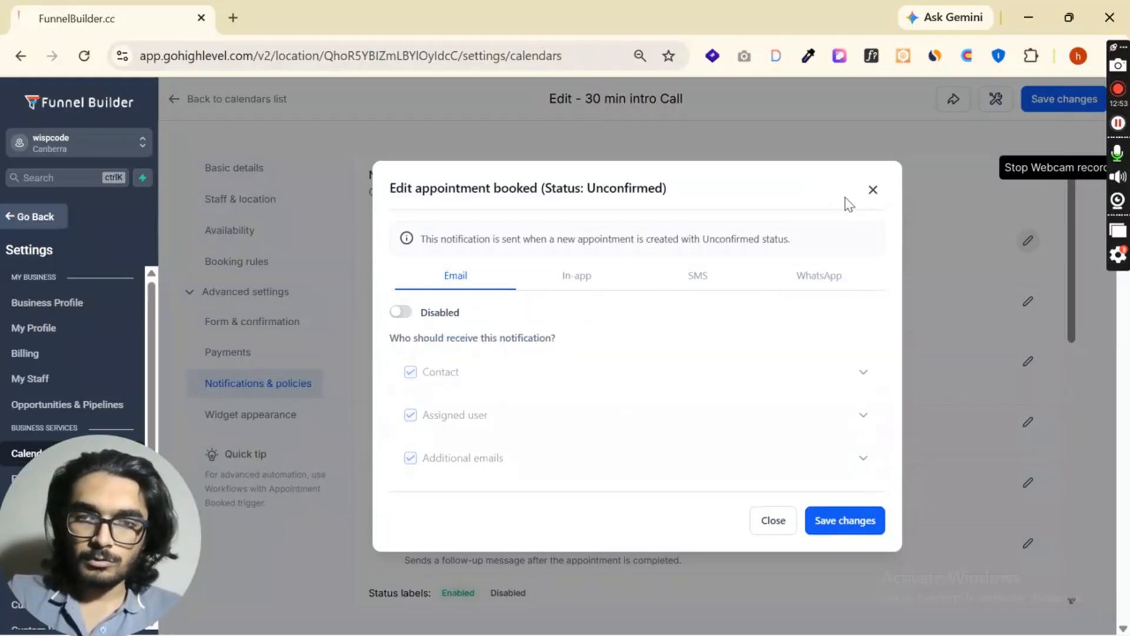
{"action": "left_click", "coordinate": [873, 190]}
{"action": "scroll", "coordinate": [518, 323], "scroll_direction": "down", "scroll_amount": 5}
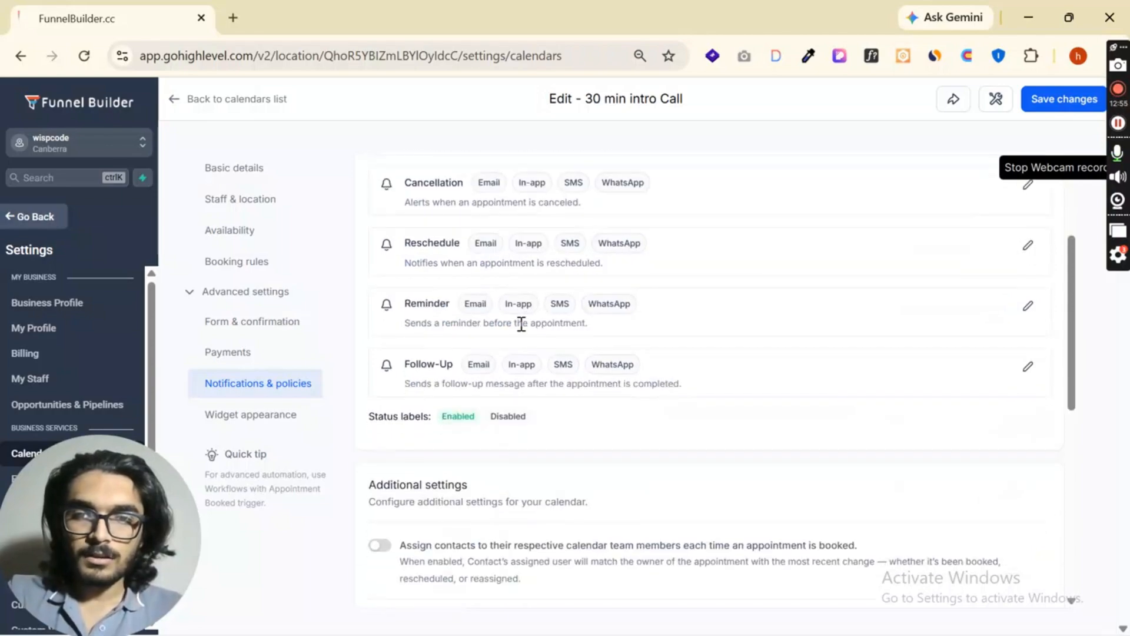
{"action": "scroll", "coordinate": [509, 346], "scroll_direction": "up", "scroll_amount": 4}
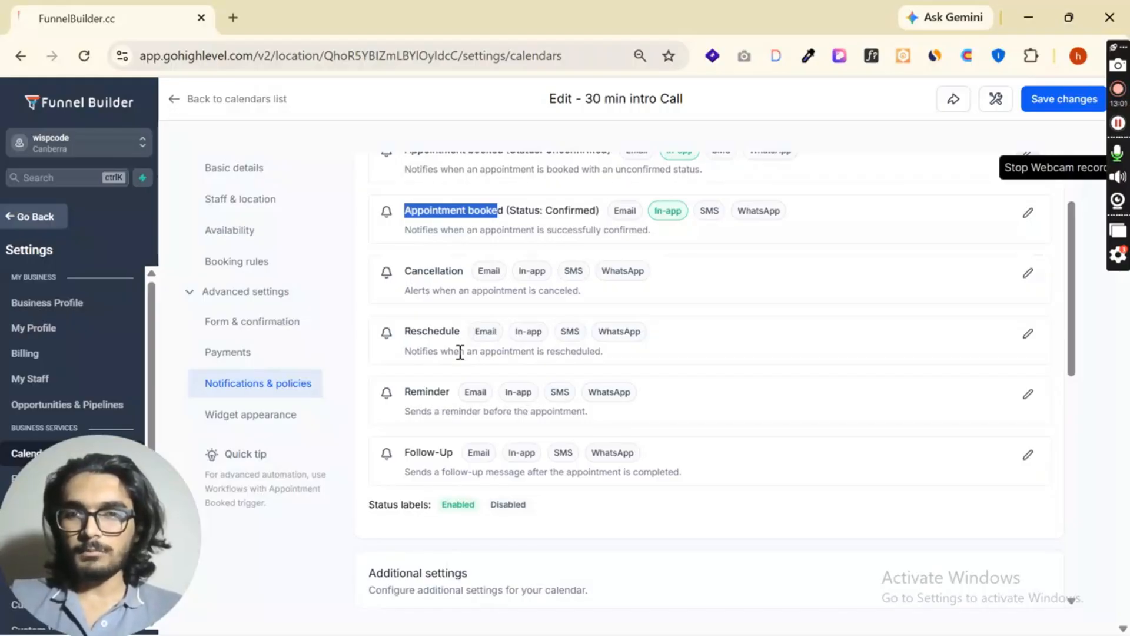
{"action": "scroll", "coordinate": [588, 353], "scroll_direction": "down", "scroll_amount": 3}
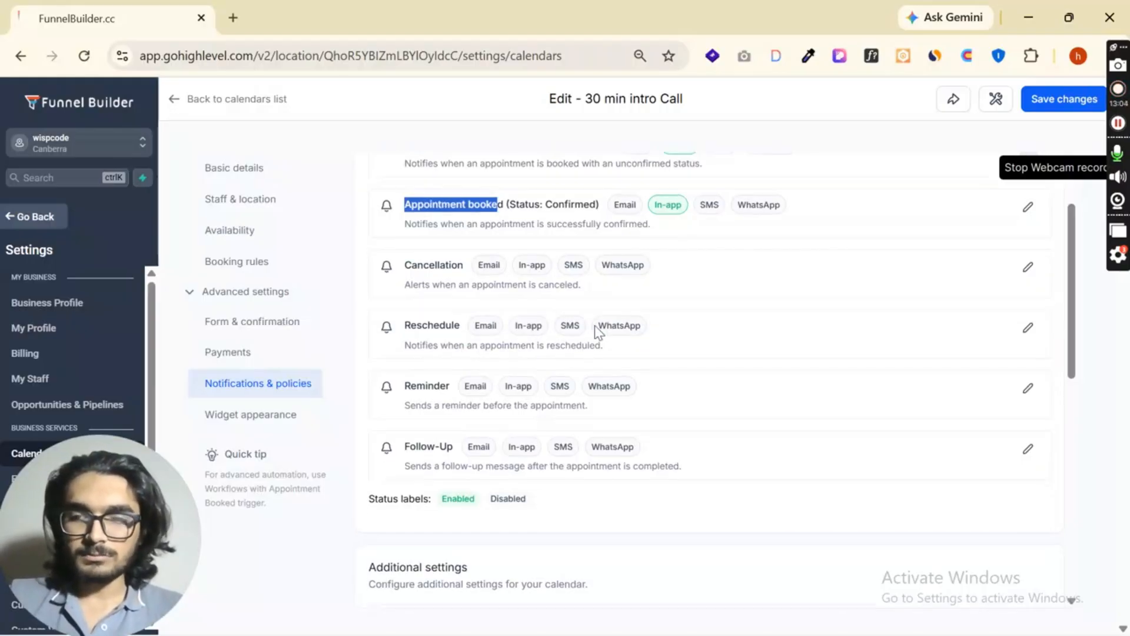
- Try assigning contacts to their respective calendar team members for each booked appointment, and switch the option back off
{"action": "scroll", "coordinate": [513, 395], "scroll_direction": "down", "scroll_amount": 4}
{"action": "scroll", "coordinate": [441, 295], "scroll_direction": "up", "scroll_amount": 2}
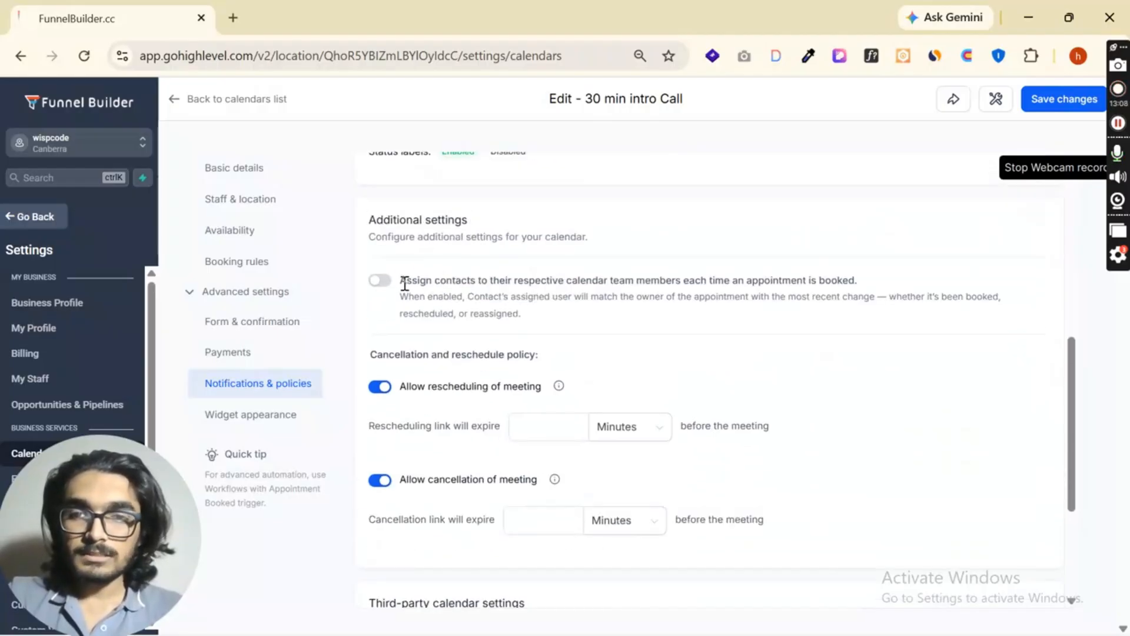
{"action": "left_click_drag", "start_coordinate": [405, 284], "coordinate": [855, 276]}
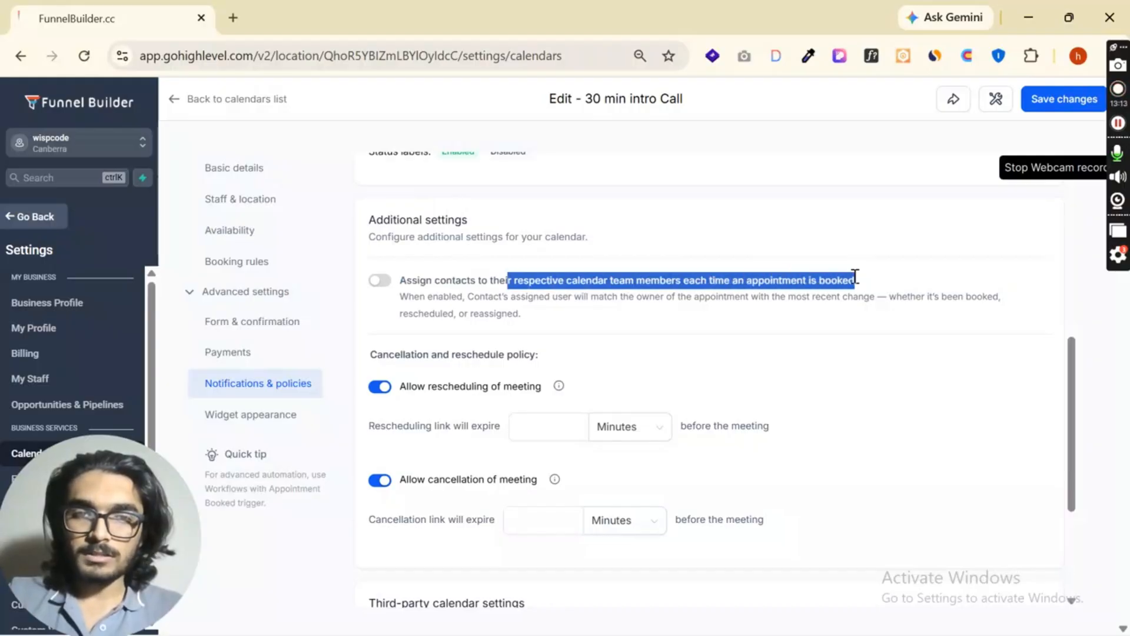
{"action": "left_click", "coordinate": [384, 283]}
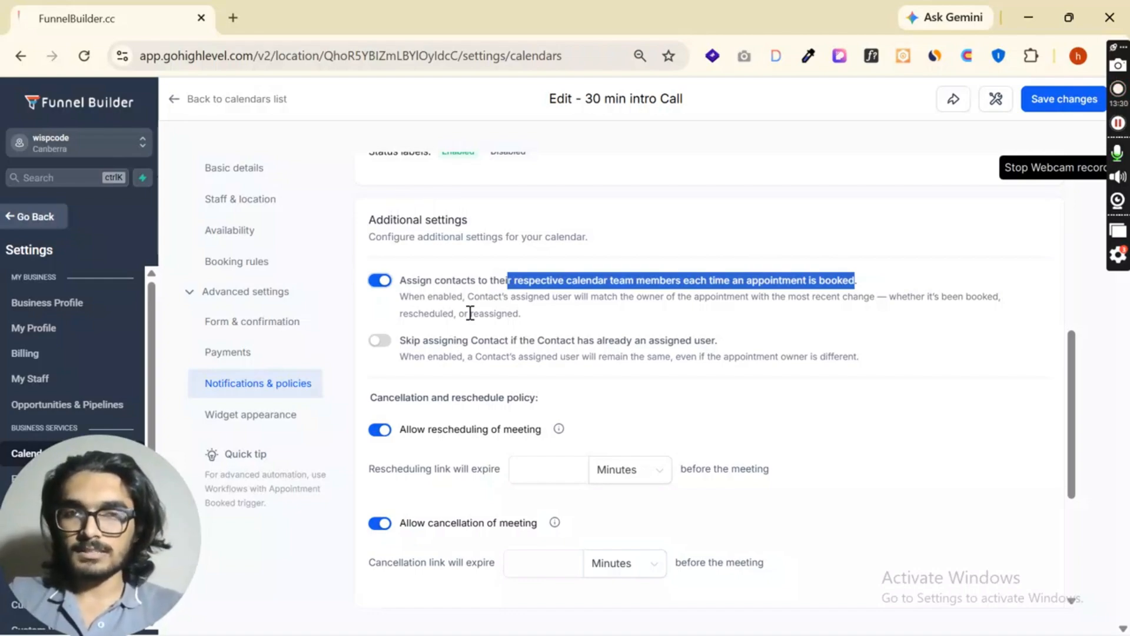
{"action": "left_click", "coordinate": [382, 281]}
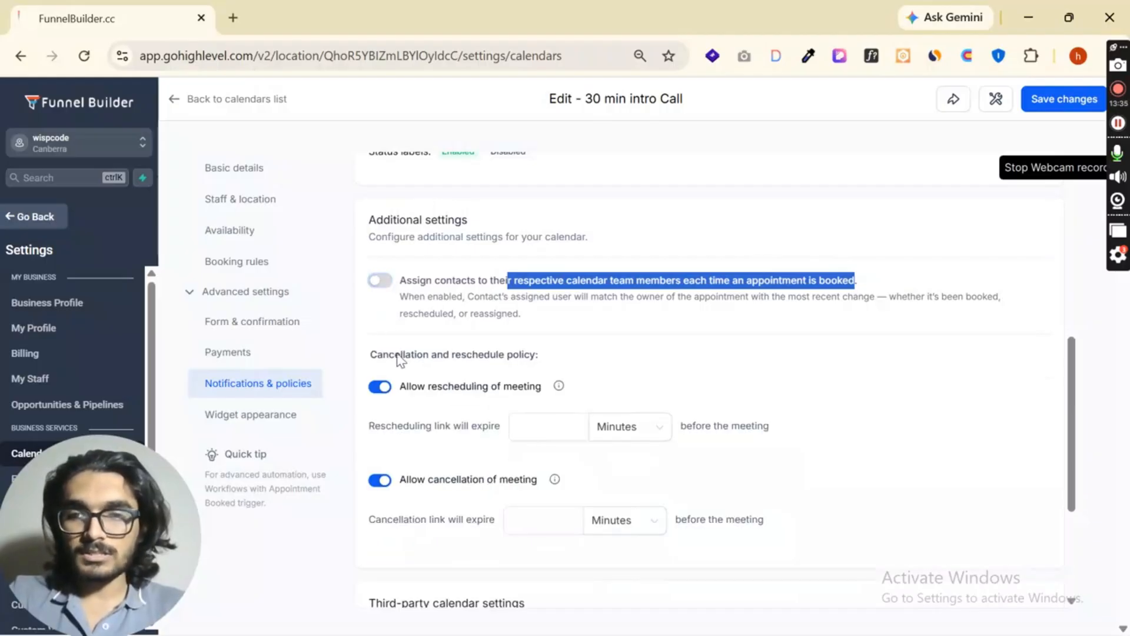
- Try contact assignment together with skipping contacts that already have an assigned user, and switch both options back off
{"action": "left_click", "coordinate": [377, 282]}
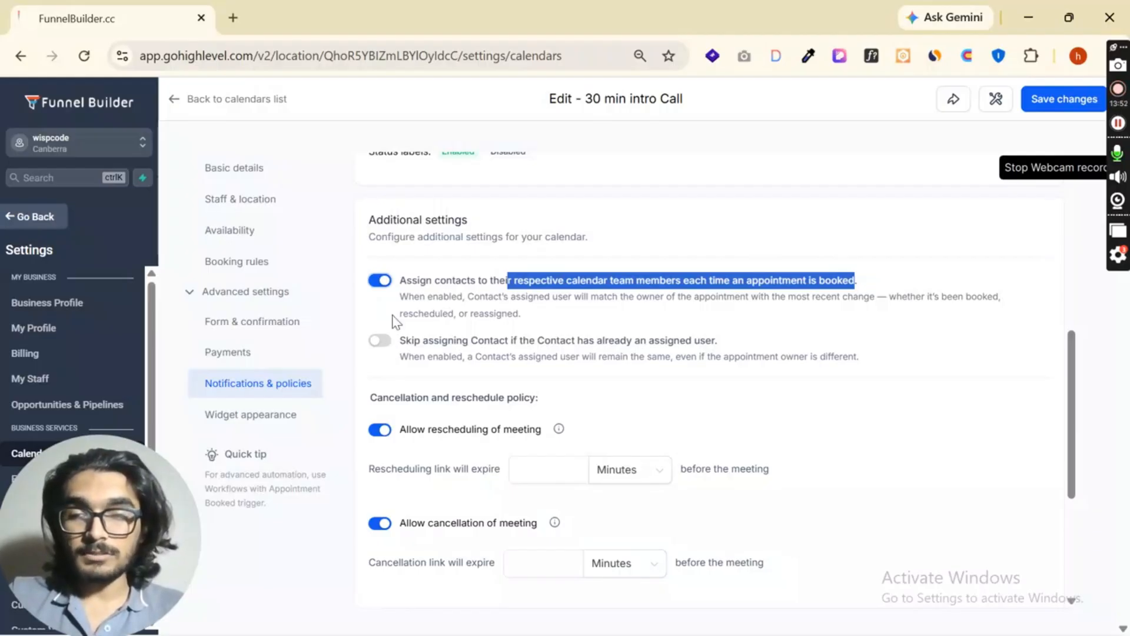
{"action": "left_click", "coordinate": [384, 346]}
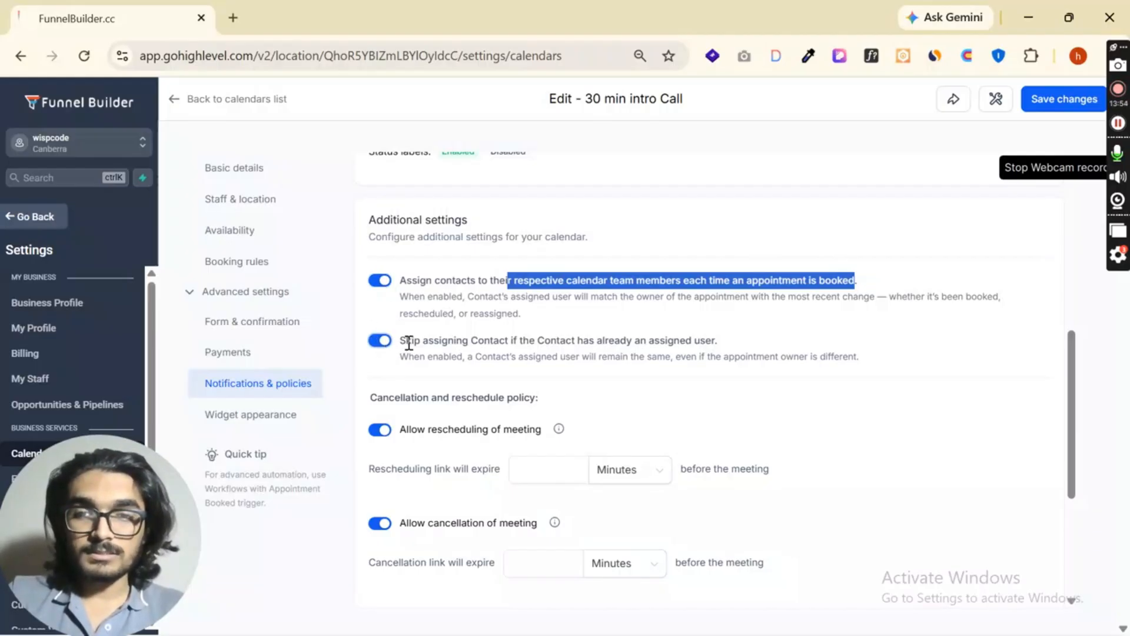
{"action": "left_click_drag", "start_coordinate": [400, 340], "coordinate": [735, 350]}
{"action": "left_click", "coordinate": [776, 379]}
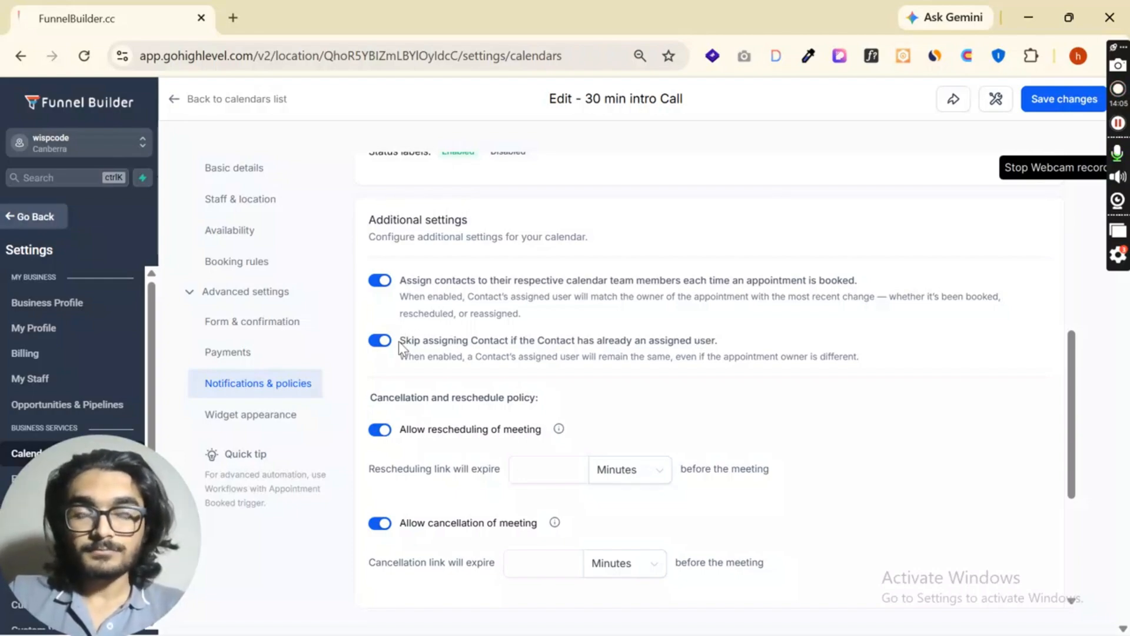
{"action": "left_click_drag", "start_coordinate": [399, 341], "coordinate": [730, 344]}
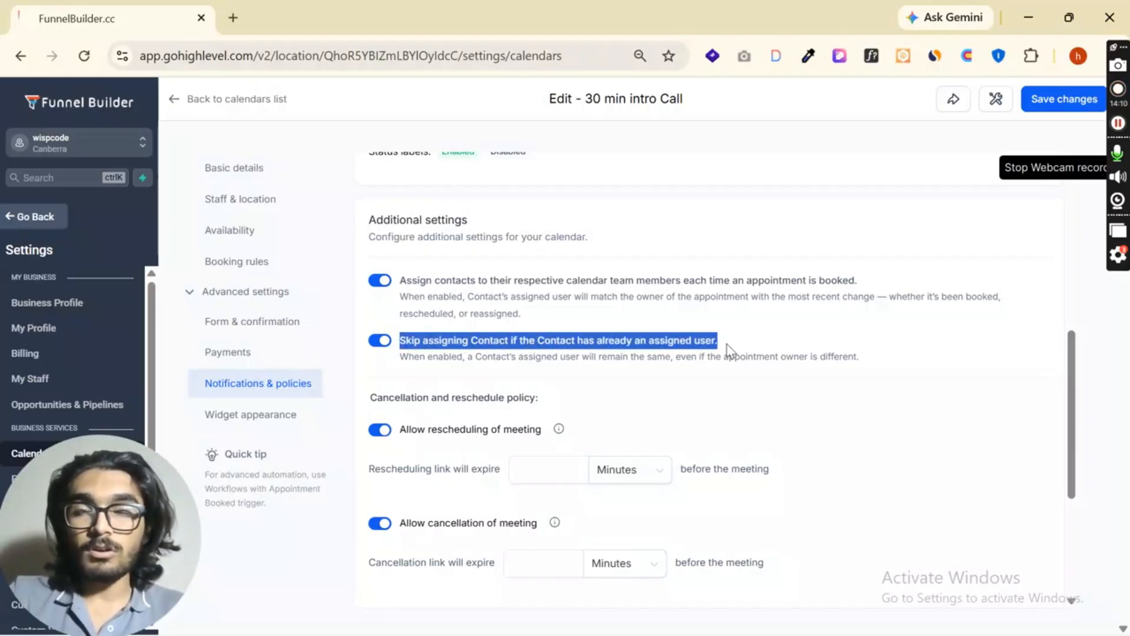
{"action": "left_click", "coordinate": [380, 346]}
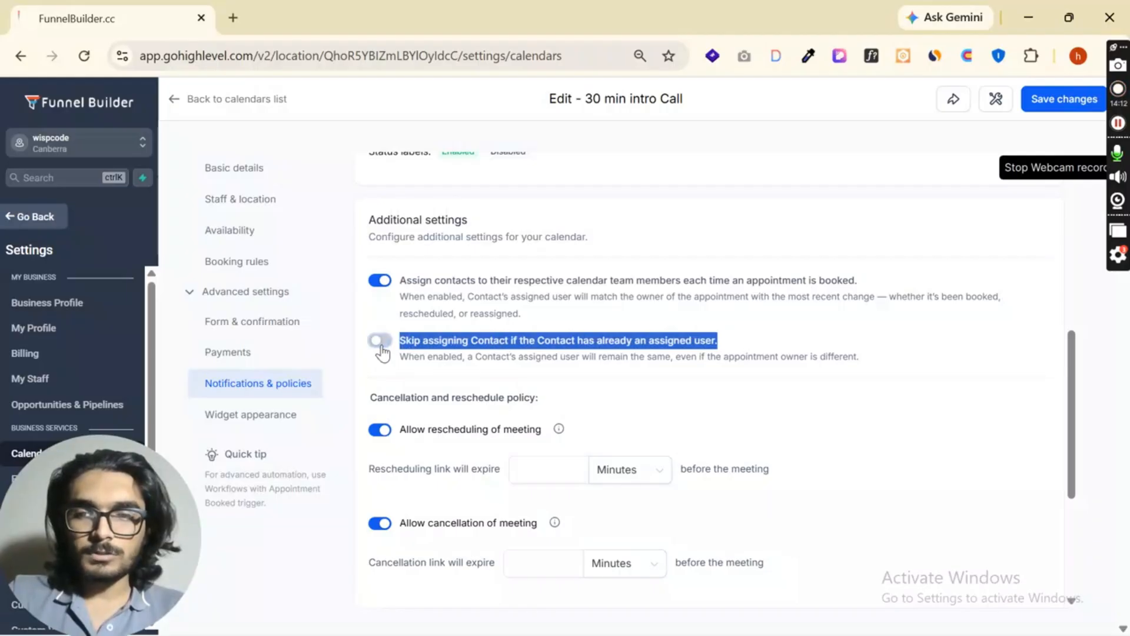
{"action": "left_click", "coordinate": [381, 346]}
{"action": "left_click", "coordinate": [380, 342]}
{"action": "left_click", "coordinate": [379, 281]}
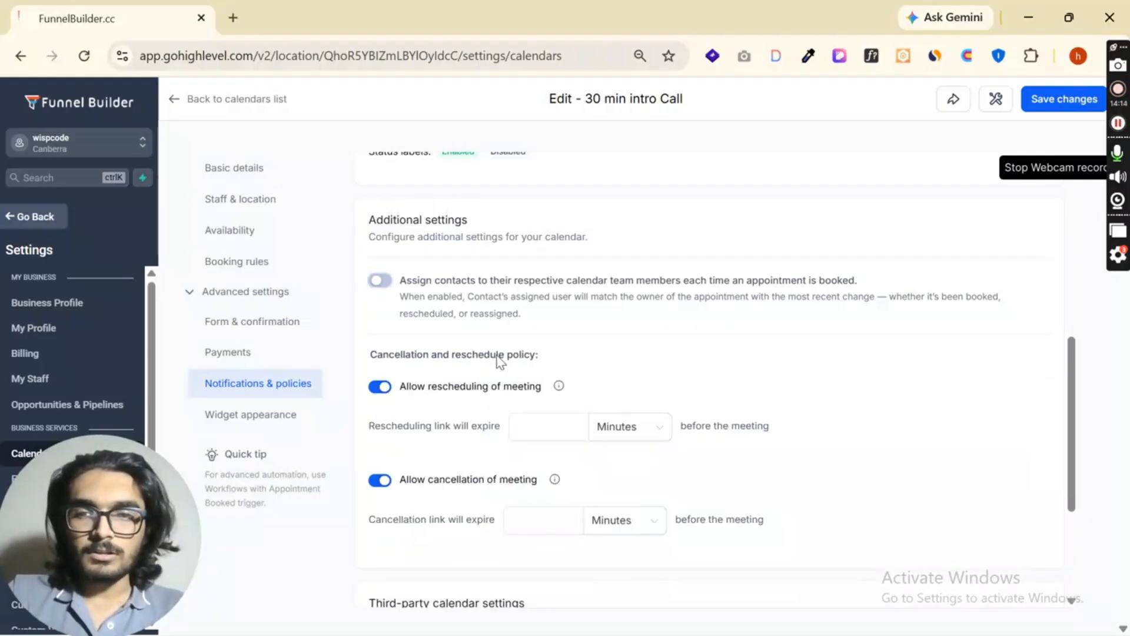
- Examine the cancellation and reschedule policy, including the expiry time of the rescheduling link
{"action": "scroll", "coordinate": [524, 362], "scroll_direction": "down", "scroll_amount": 3}
{"action": "left_click_drag", "start_coordinate": [372, 179], "coordinate": [530, 179]}
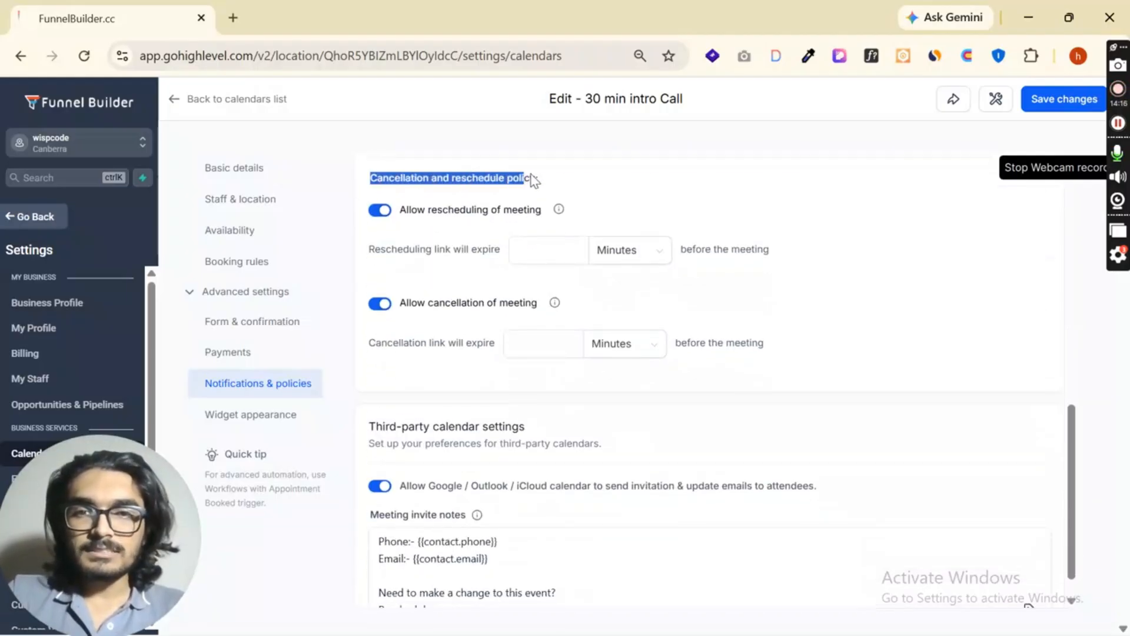
{"action": "left_click", "coordinate": [607, 184]}
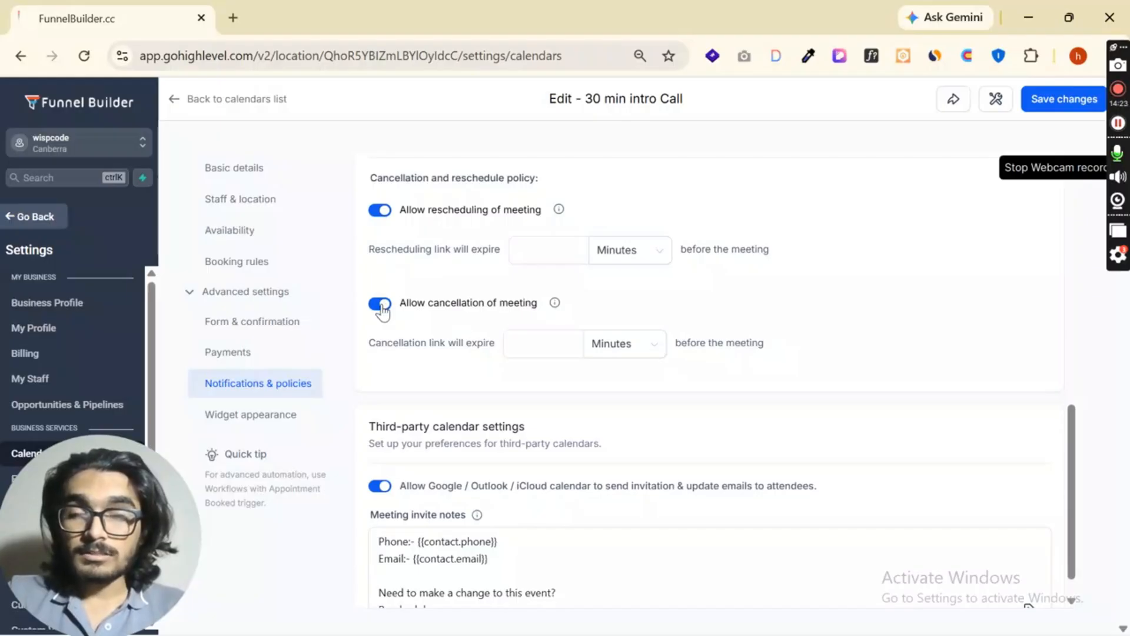
{"action": "left_click", "coordinate": [547, 254]}
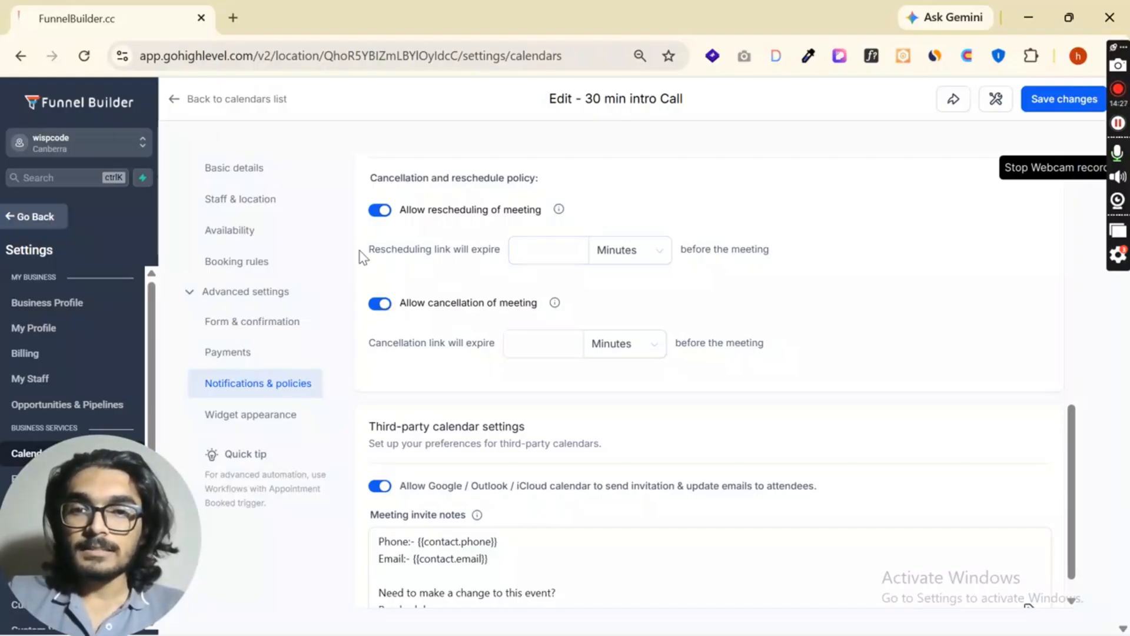
{"action": "left_click_drag", "start_coordinate": [359, 252], "coordinate": [493, 243]}
{"action": "left_click", "coordinate": [556, 250]}
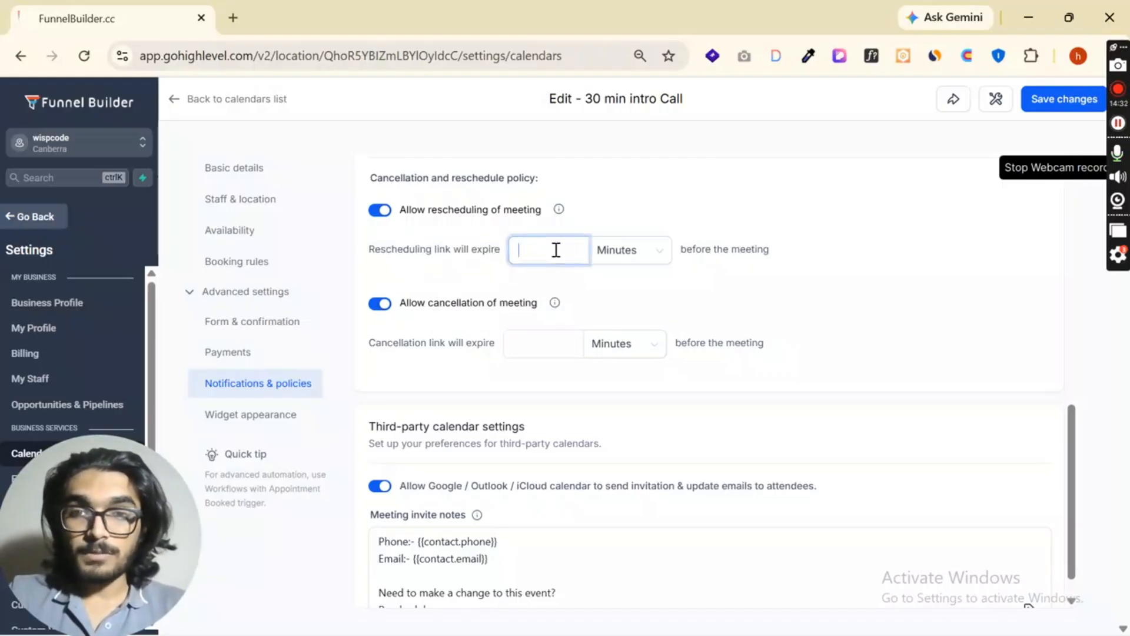
- Try a cancellation link expiry of 30 minutes before the meeting, and clear the value again
{"action": "left_click", "coordinate": [530, 341]}
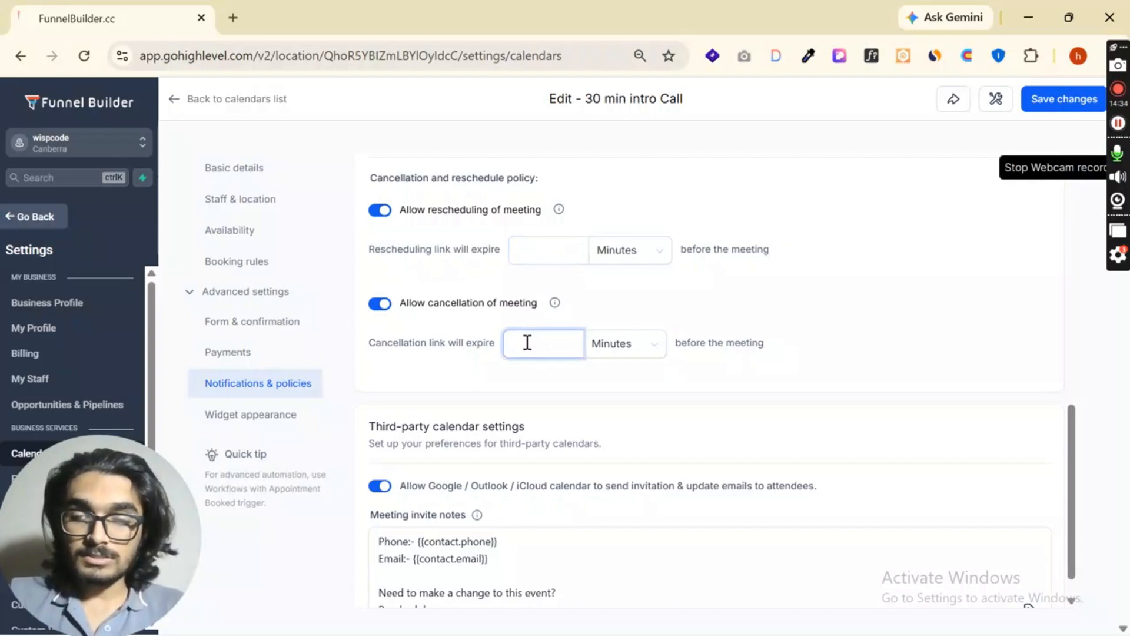
{"action": "double_click", "coordinate": [527, 342]}
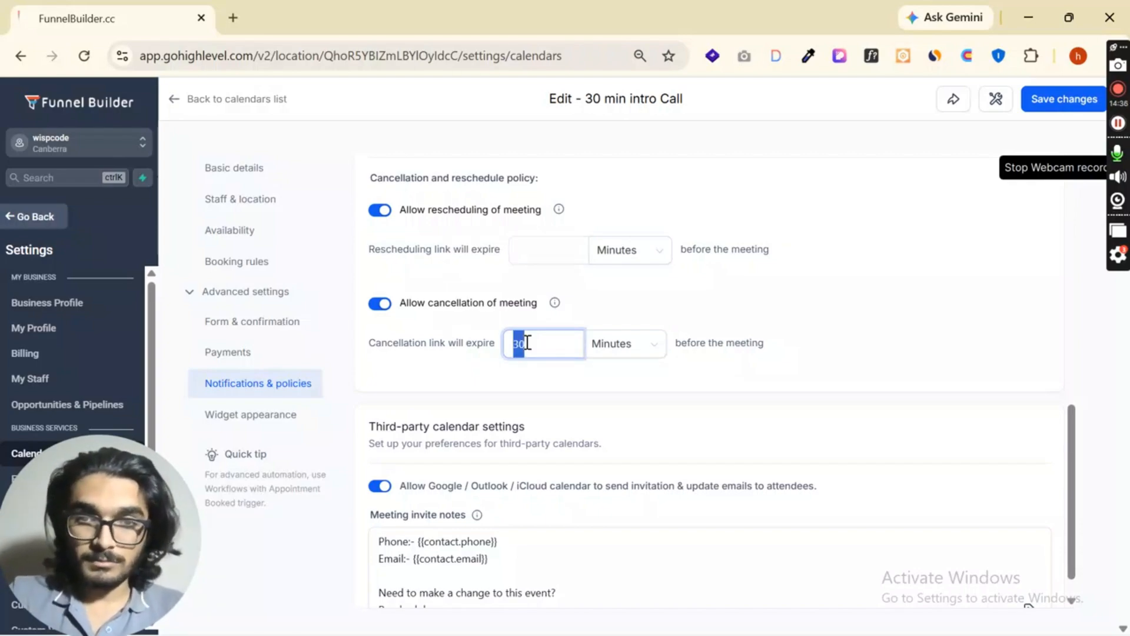
{"action": "key", "text": "BackSpace"}
- Review the third-party calendar settings and meeting invite notes, and toggle the Google / Outlook / iCloud invitation and update emails option
{"action": "scroll", "coordinate": [568, 345], "scroll_direction": "down", "scroll_amount": 1}
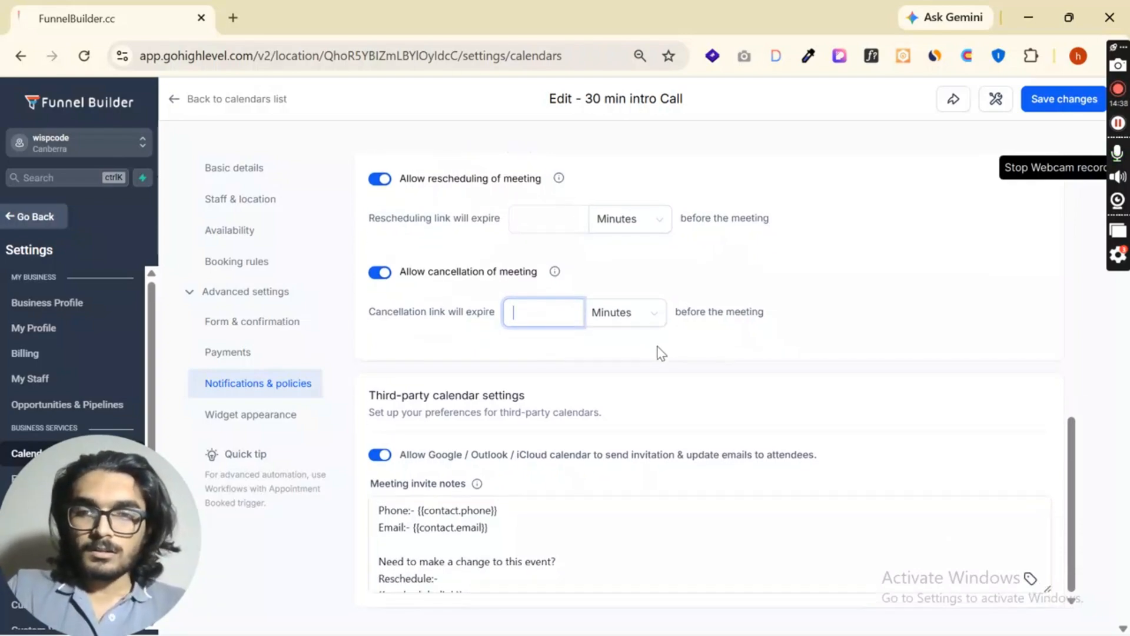
{"action": "left_click_drag", "start_coordinate": [366, 397], "coordinate": [532, 403]}
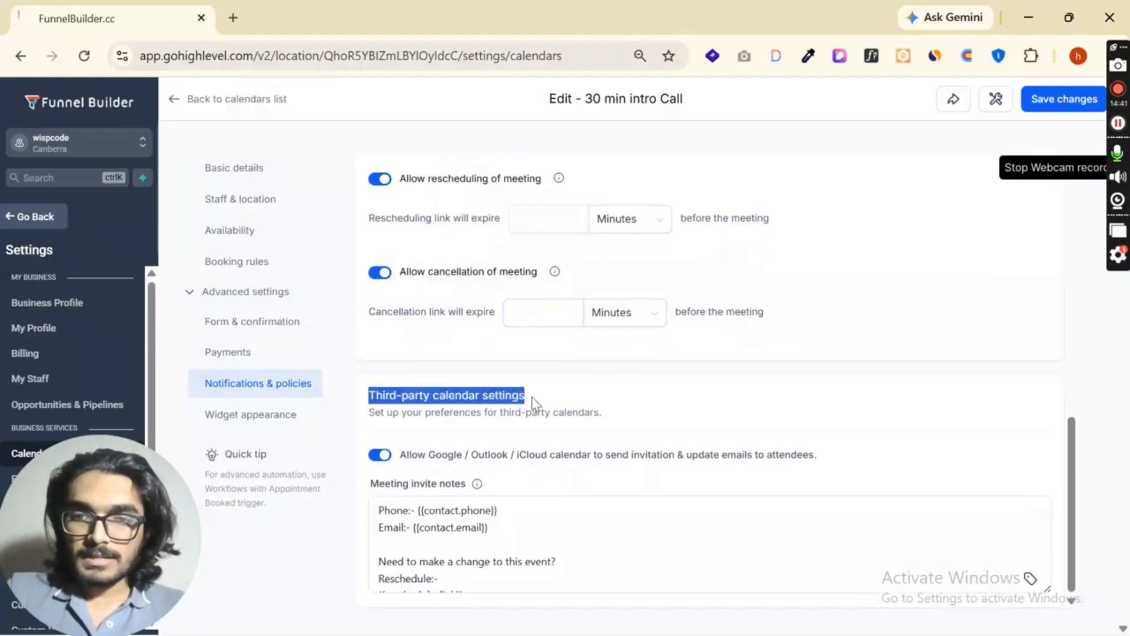
{"action": "left_click_drag", "start_coordinate": [406, 454], "coordinate": [838, 449]}
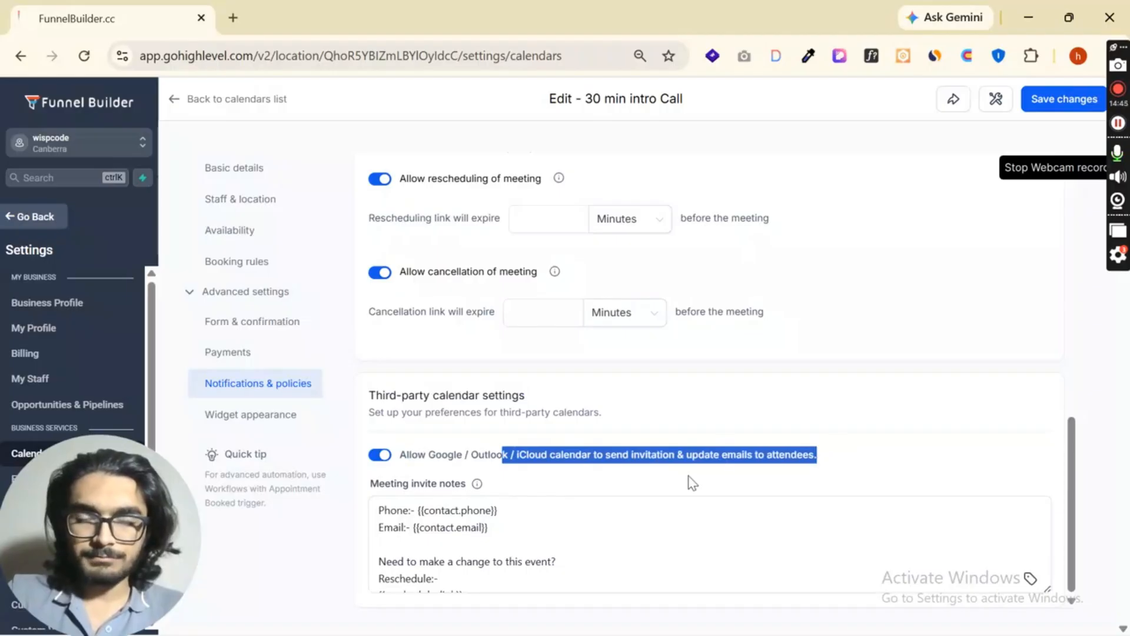
{"action": "scroll", "coordinate": [651, 523], "scroll_direction": "down", "scroll_amount": 2}
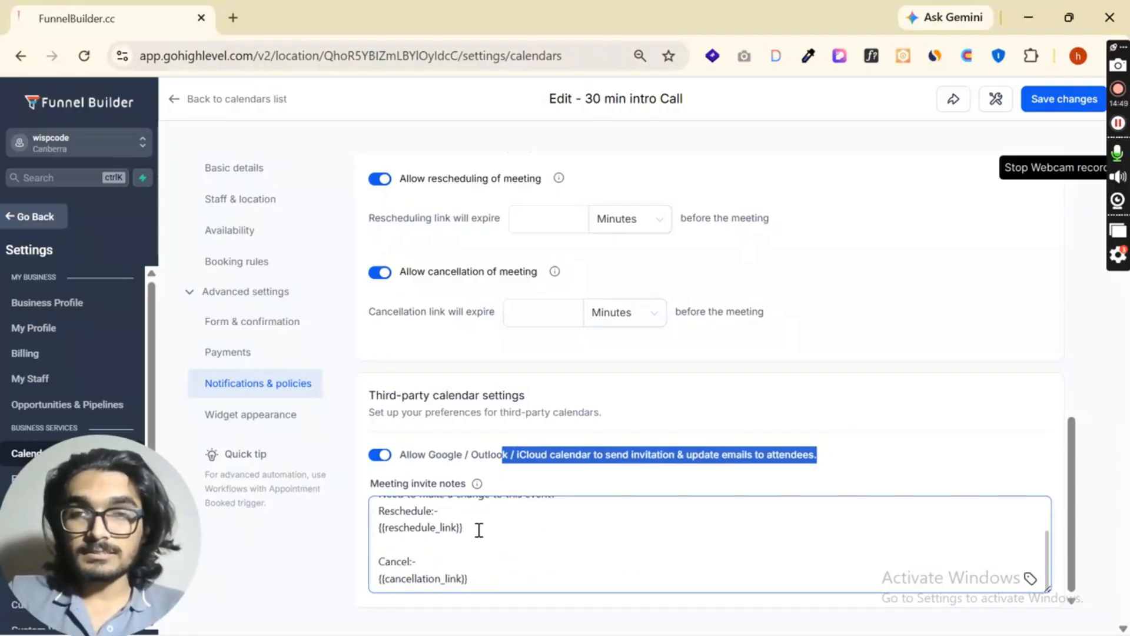
{"action": "left_click", "coordinate": [379, 455]}
{"action": "left_click", "coordinate": [238, 389]}
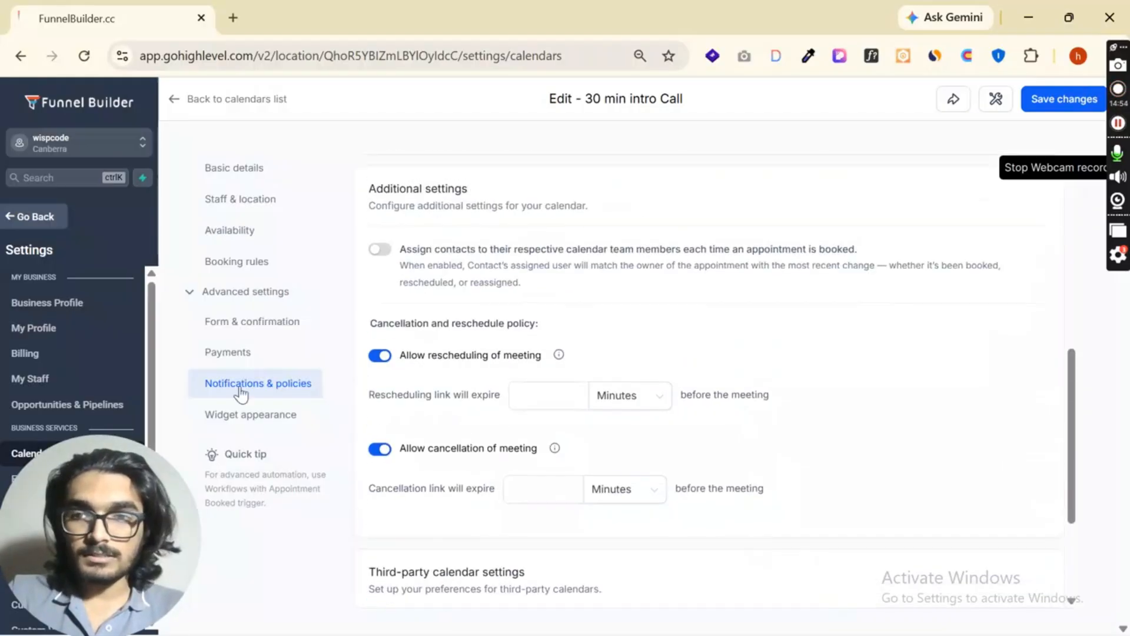
- Review the calendar cover image and widget style options in the widget appearance settings, trying Classic and returning to Neo
{"action": "left_click", "coordinate": [239, 418]}
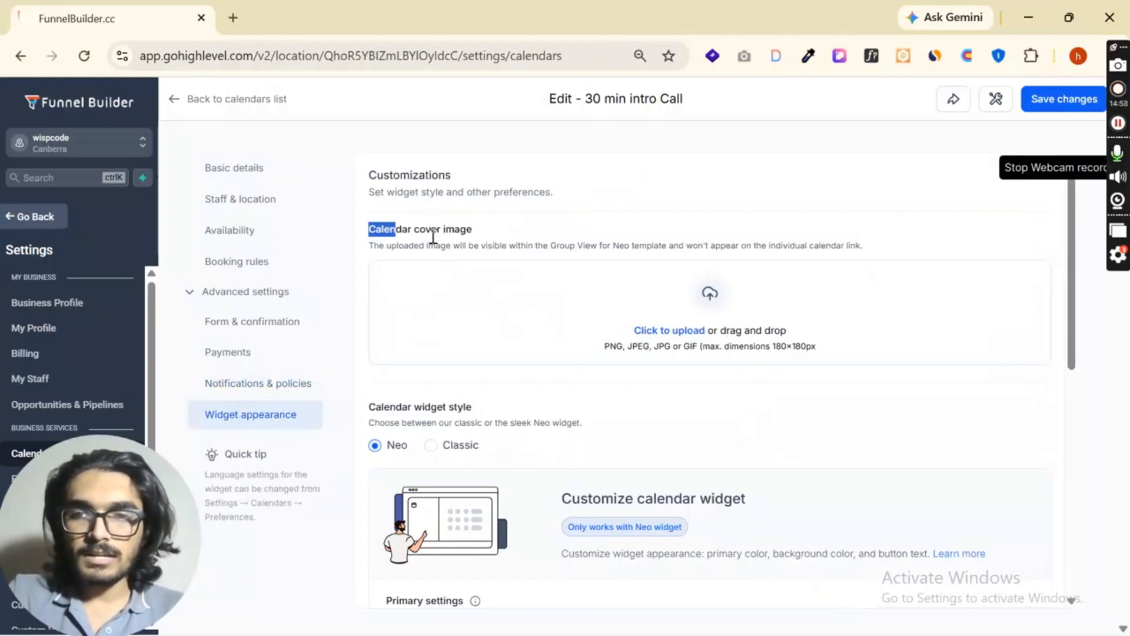
{"action": "left_click_drag", "start_coordinate": [433, 237], "coordinate": [501, 235]}
{"action": "scroll", "coordinate": [585, 420], "scroll_direction": "down", "scroll_amount": 3}
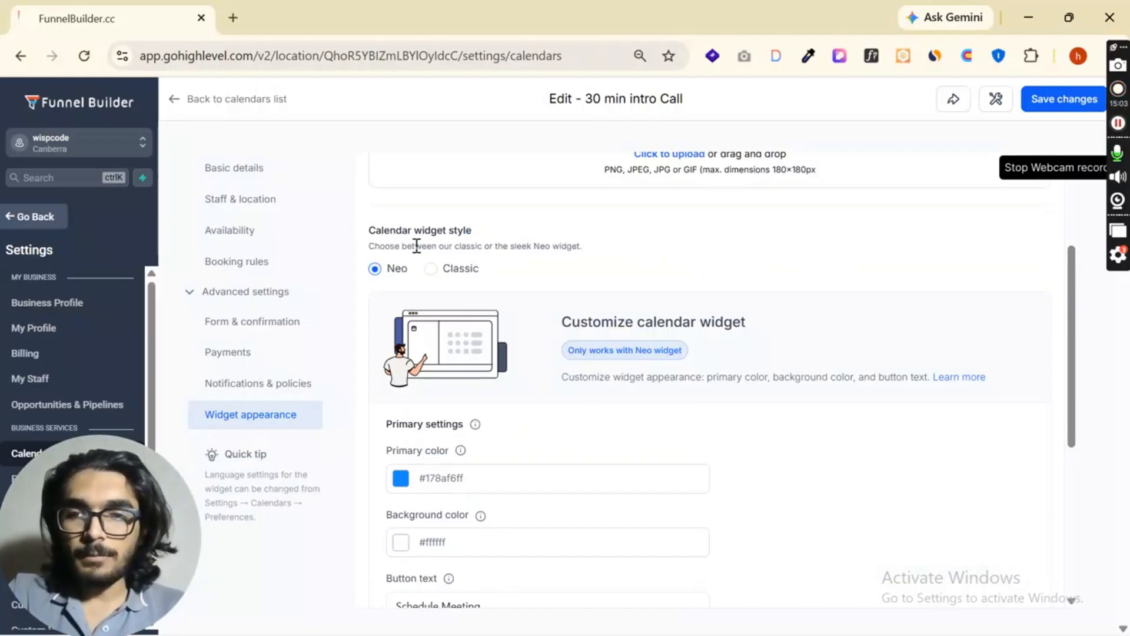
{"action": "left_click_drag", "start_coordinate": [384, 230], "coordinate": [379, 274]}
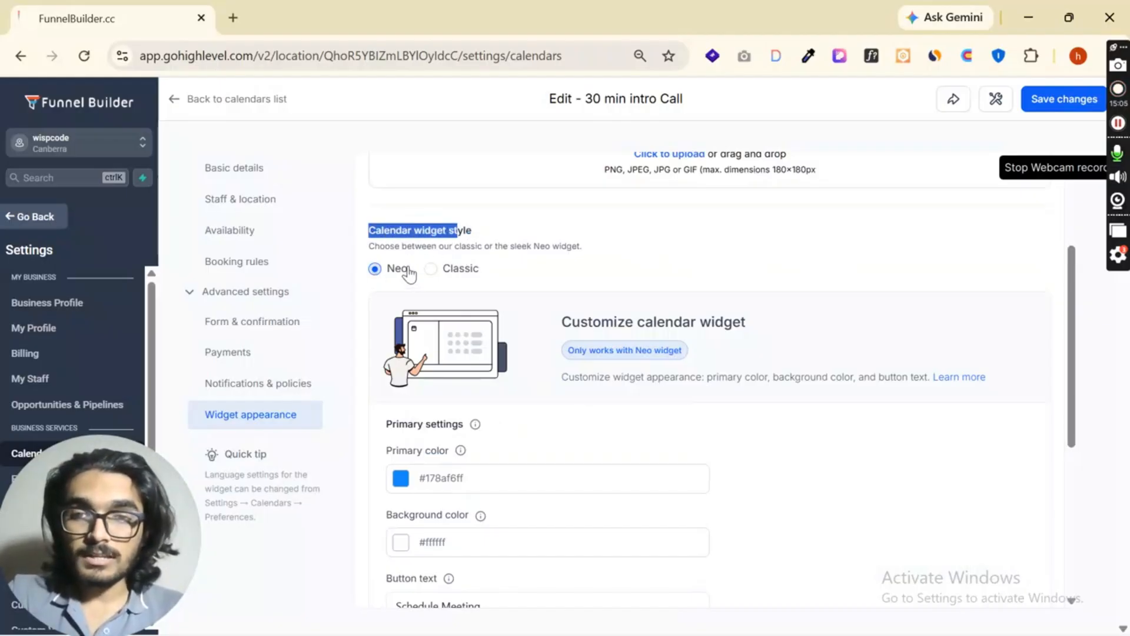
{"action": "left_click", "coordinate": [431, 268]}
{"action": "left_click", "coordinate": [398, 272]}
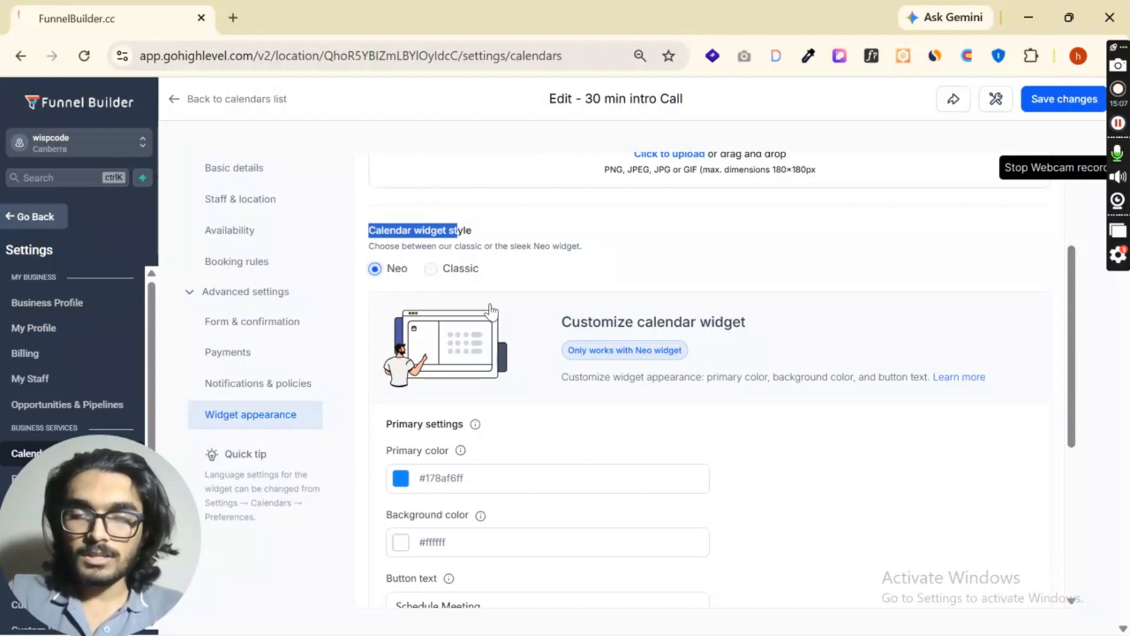
- Examine the widget's primary color picker, button text and custom code field without changing them
{"action": "scroll", "coordinate": [409, 253], "scroll_direction": "down", "scroll_amount": 4}
{"action": "left_click", "coordinate": [403, 214]}
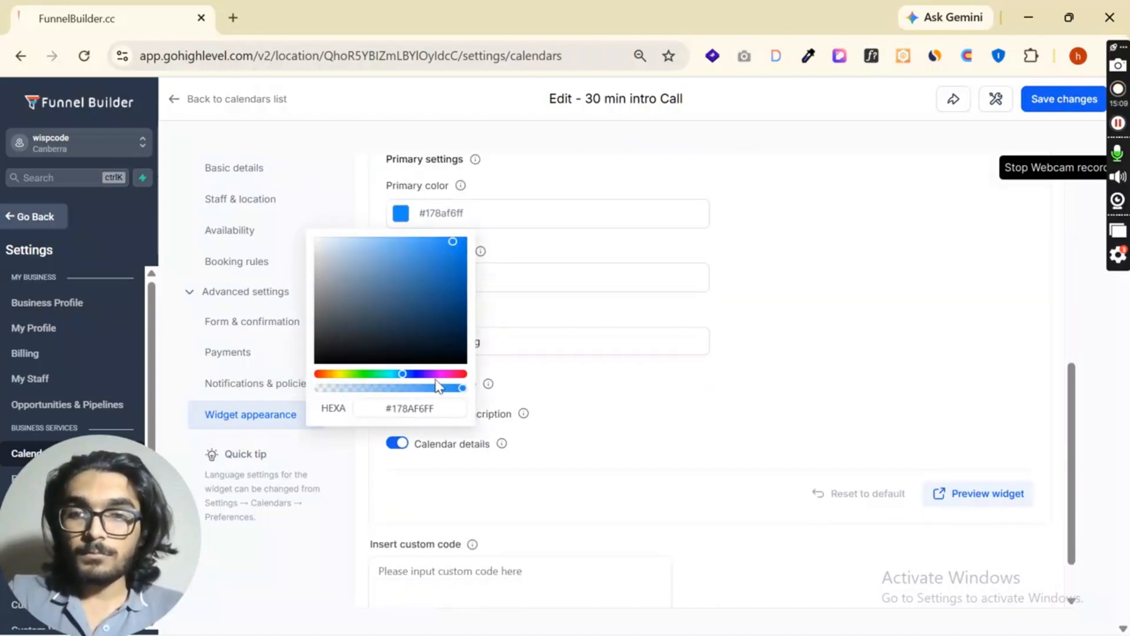
{"action": "left_click", "coordinate": [396, 408]}
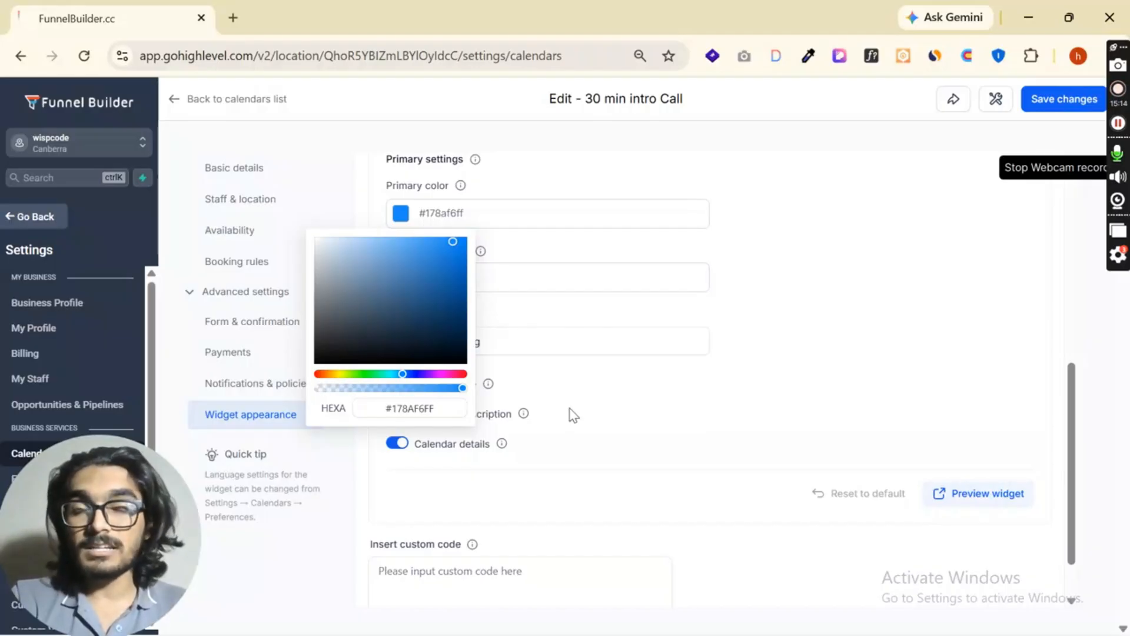
{"action": "left_click", "coordinate": [816, 332]}
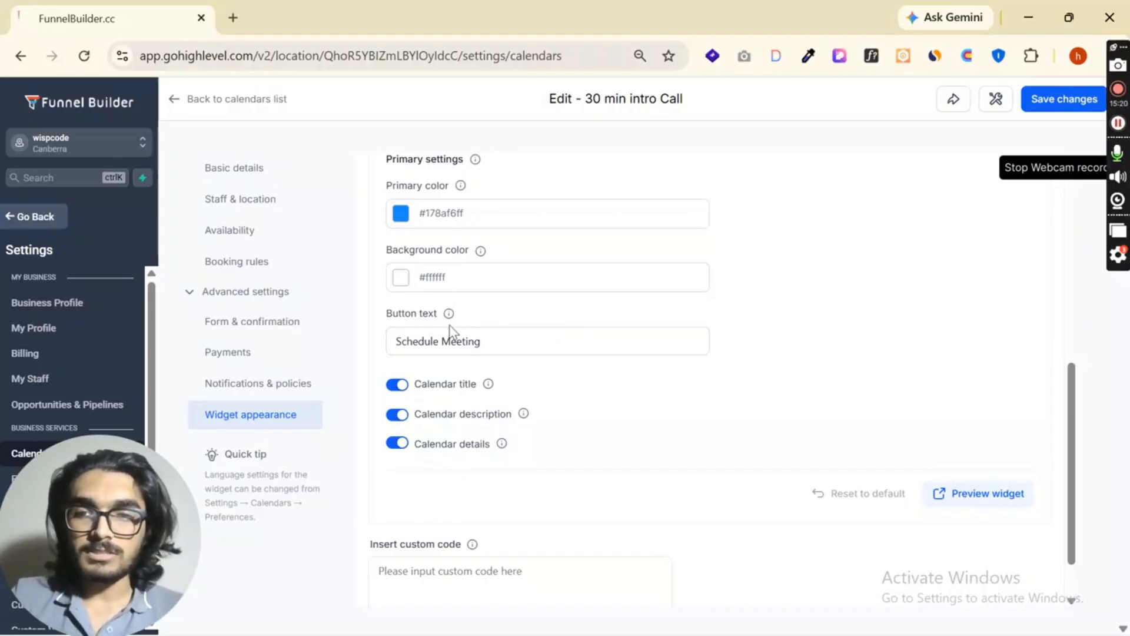
{"action": "left_click", "coordinate": [415, 345]}
{"action": "left_click_drag", "start_coordinate": [503, 340], "coordinate": [393, 341]}
{"action": "scroll", "coordinate": [509, 352], "scroll_direction": "down", "scroll_amount": 1}
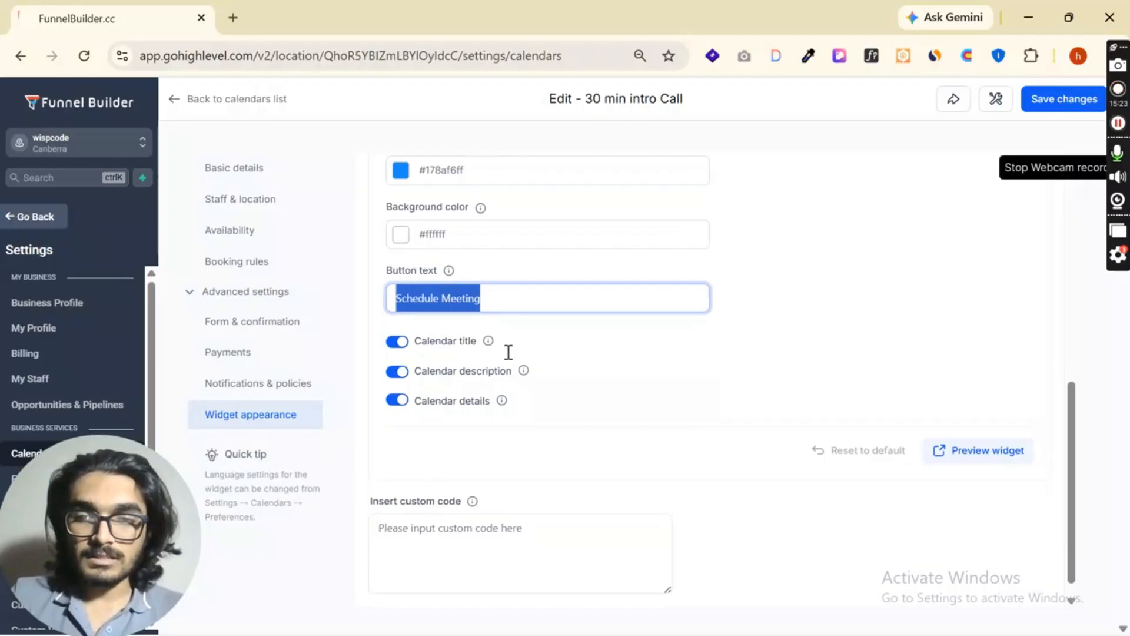
{"action": "left_click", "coordinate": [463, 518]}
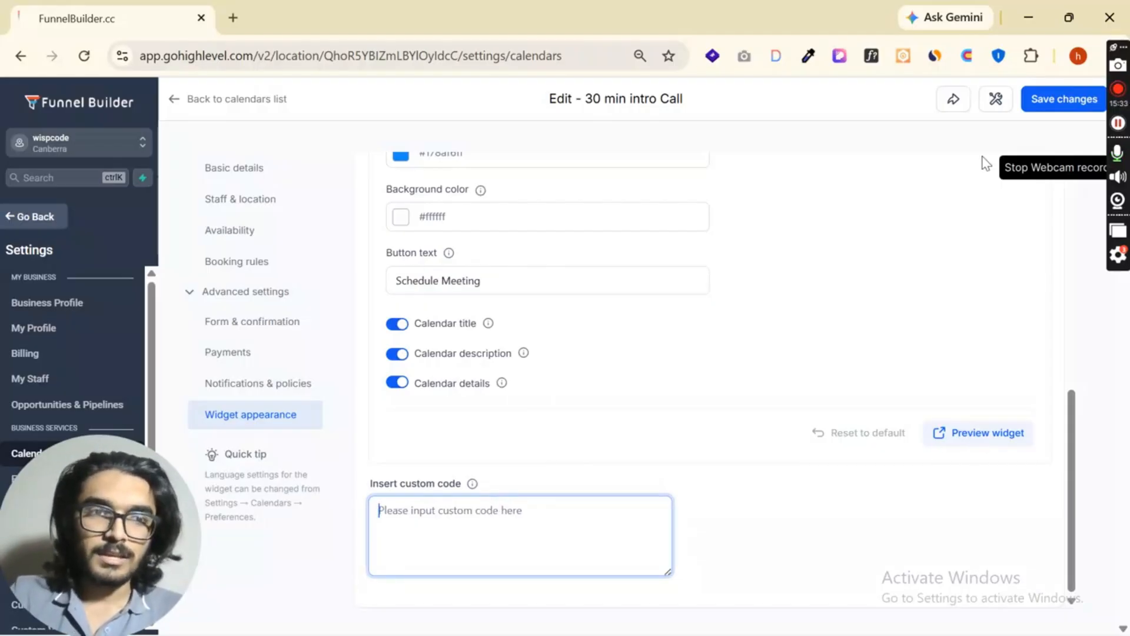
- Replace the calendar's invalid custom URL slug with 30-min-intro-call-786 and save the changes
{"action": "left_click", "coordinate": [1048, 100]}
{"action": "scroll", "coordinate": [635, 345], "scroll_direction": "down", "scroll_amount": 2}
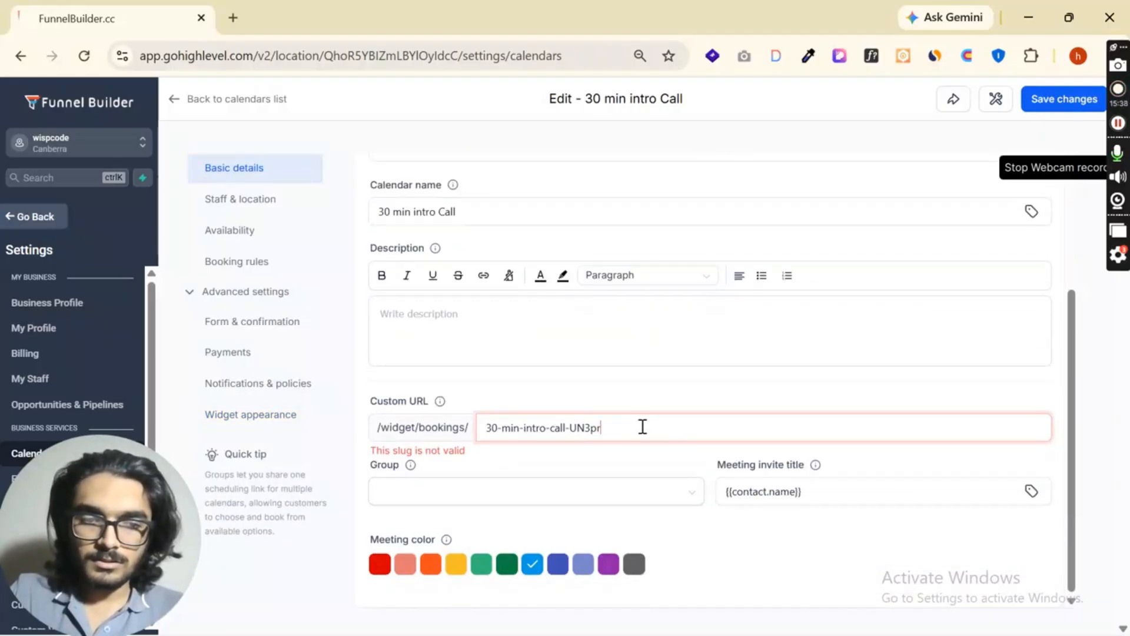
{"action": "key", "text": "BackSpace"}
{"action": "key", "text": "BackSpace"}
{"action": "key", "text": "BackSpace"}
{"action": "key", "text": "BackSpace"}
{"action": "key", "text": "BackSpace"}
{"action": "type", "text": "un3p"}
{"action": "key", "text": "BackSpace"}
{"action": "key", "text": "BackSpace"}
{"action": "key", "text": "BackSpace"}
{"action": "key", "text": "BackSpace"}
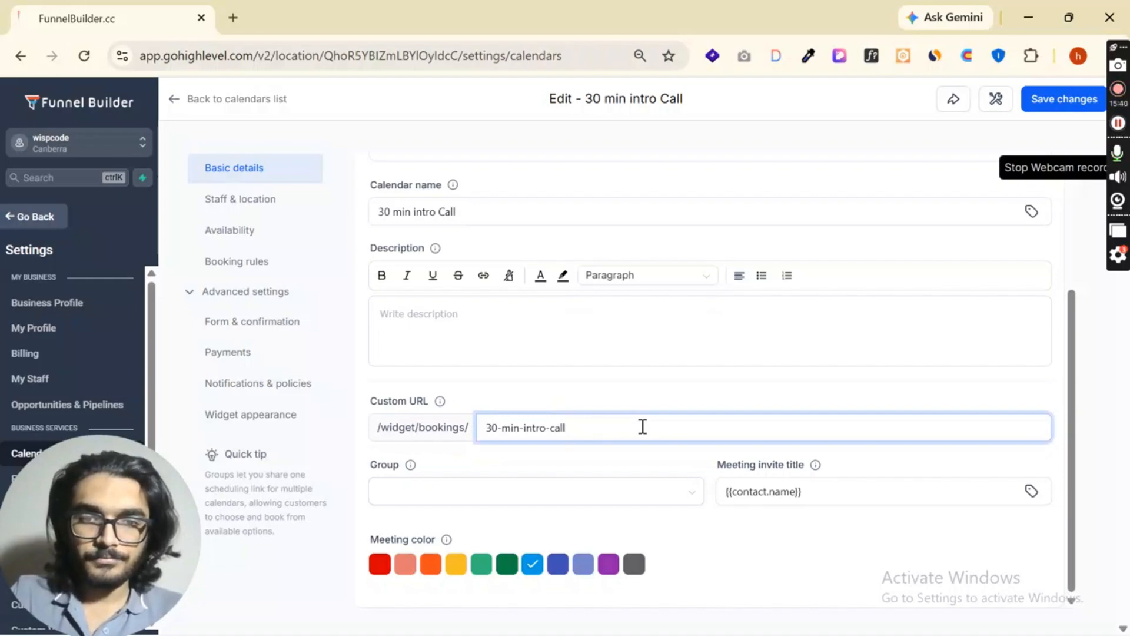
{"action": "left_click", "coordinate": [1036, 105]}
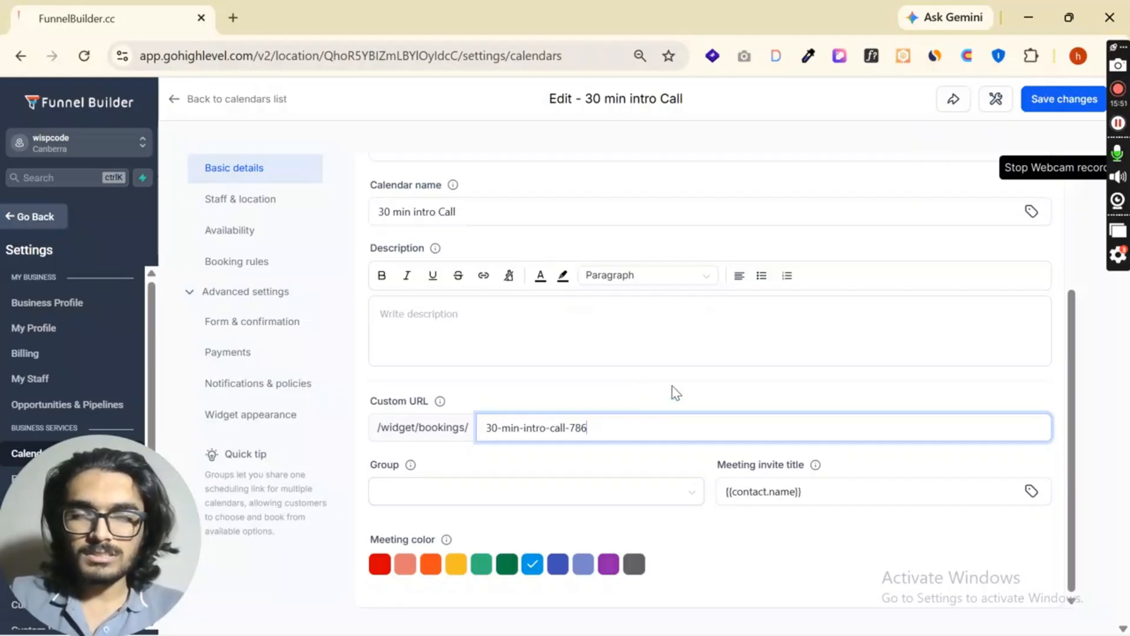
{"action": "left_click", "coordinate": [1040, 105]}
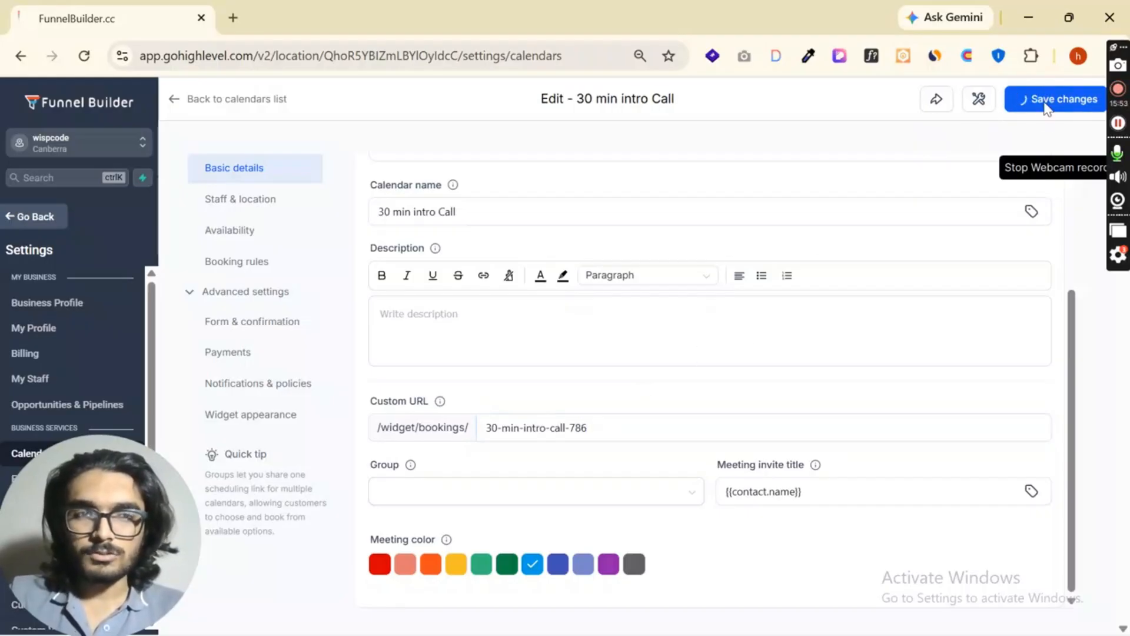
{"action": "left_click", "coordinate": [1089, 106]}
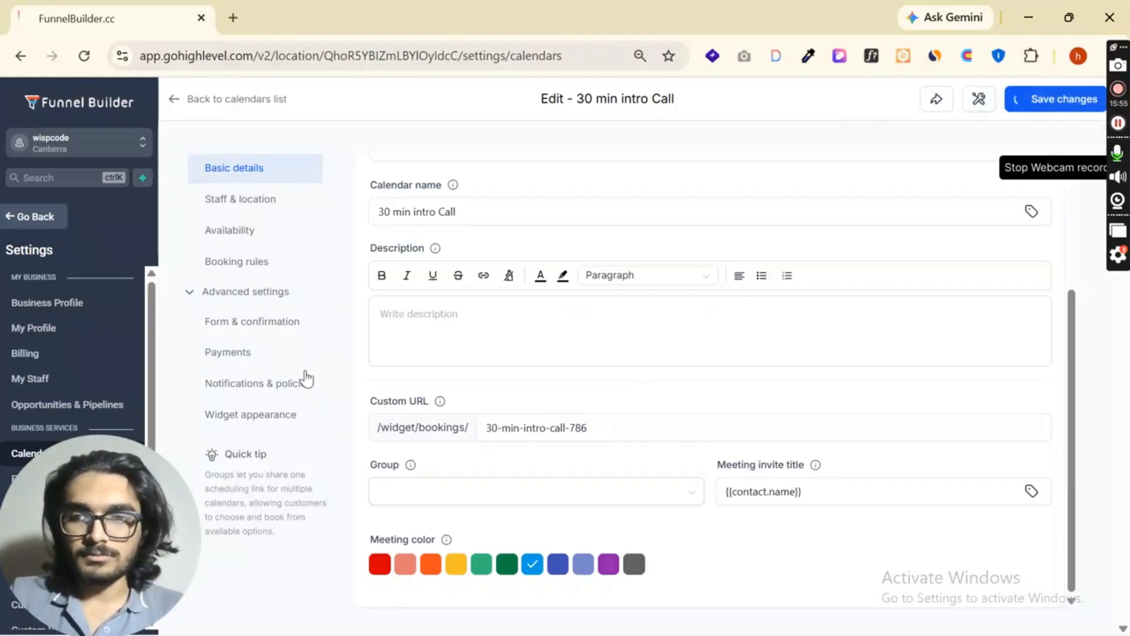
- Preview the booking widget and inspect its meeting details and the available dates in June and July 2026
{"action": "scroll", "coordinate": [934, 530], "scroll_direction": "down", "scroll_amount": 7}
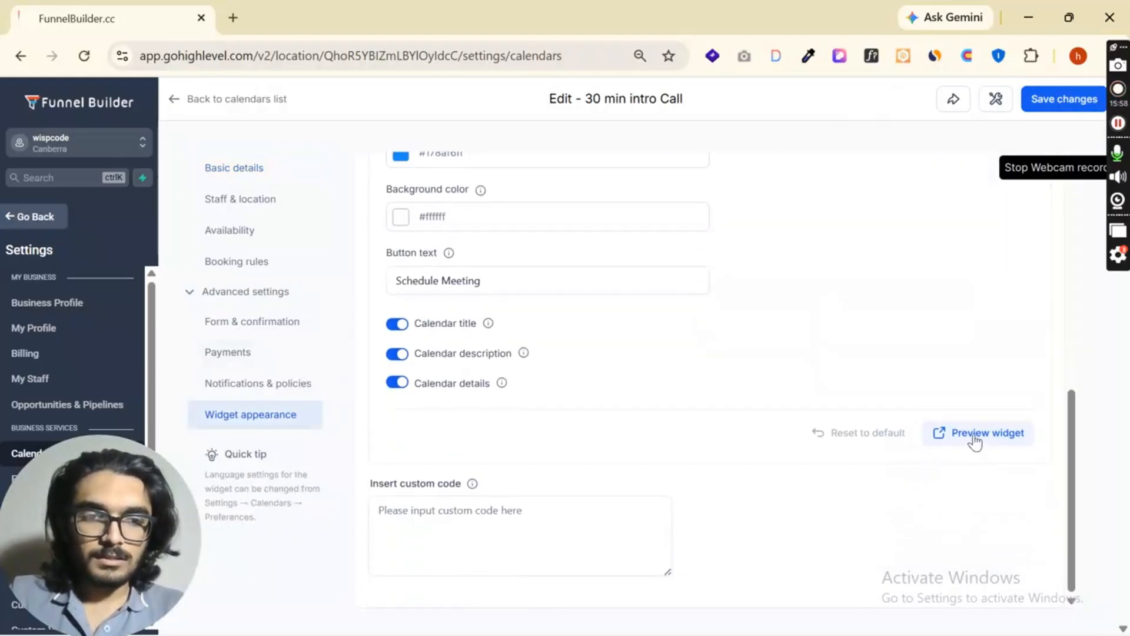
{"action": "left_click", "coordinate": [942, 446]}
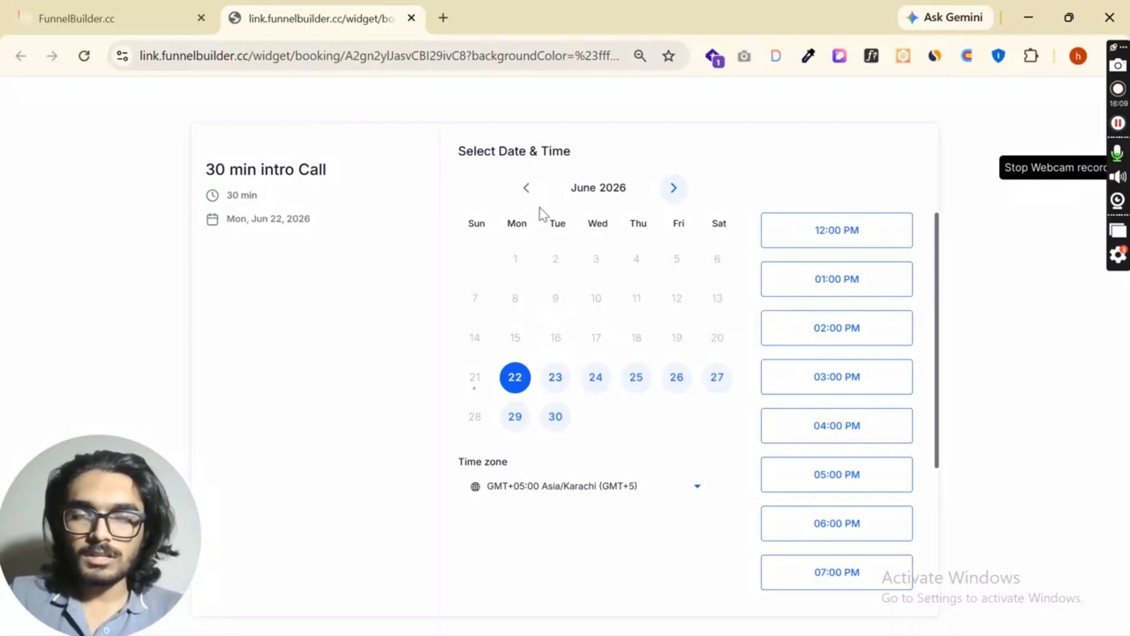
{"action": "left_click_drag", "start_coordinate": [216, 171], "coordinate": [335, 224]}
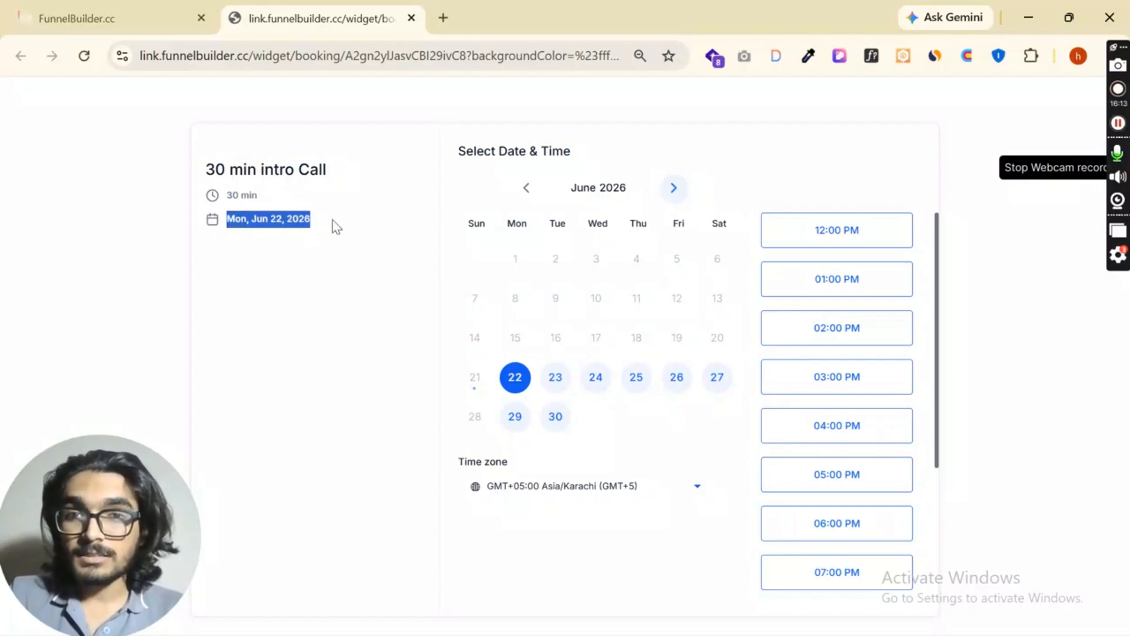
{"action": "left_click", "coordinate": [668, 190]}
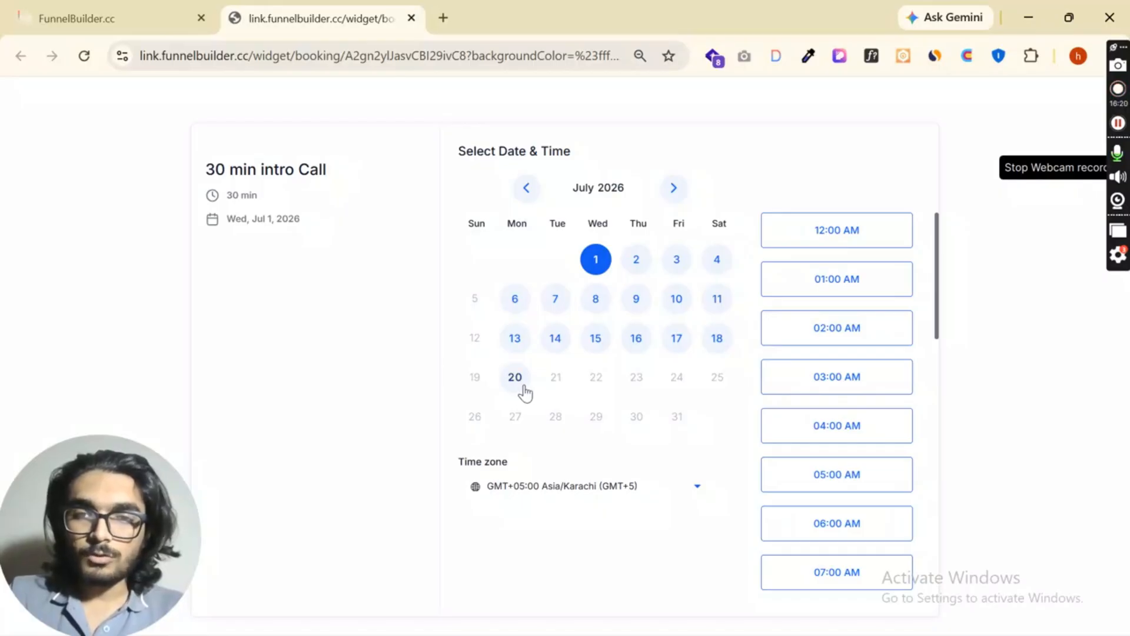
- Compare the date range in the booking rules with the bookable June and July dates in the widget preview
{"action": "left_click", "coordinate": [116, 16]}
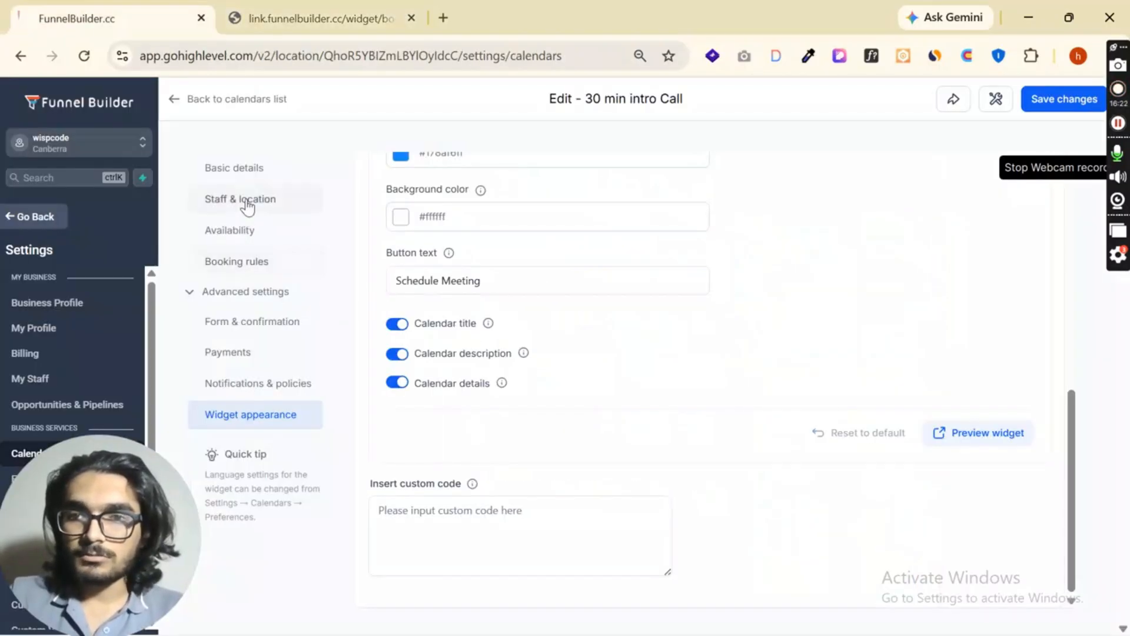
{"action": "left_click", "coordinate": [238, 263]}
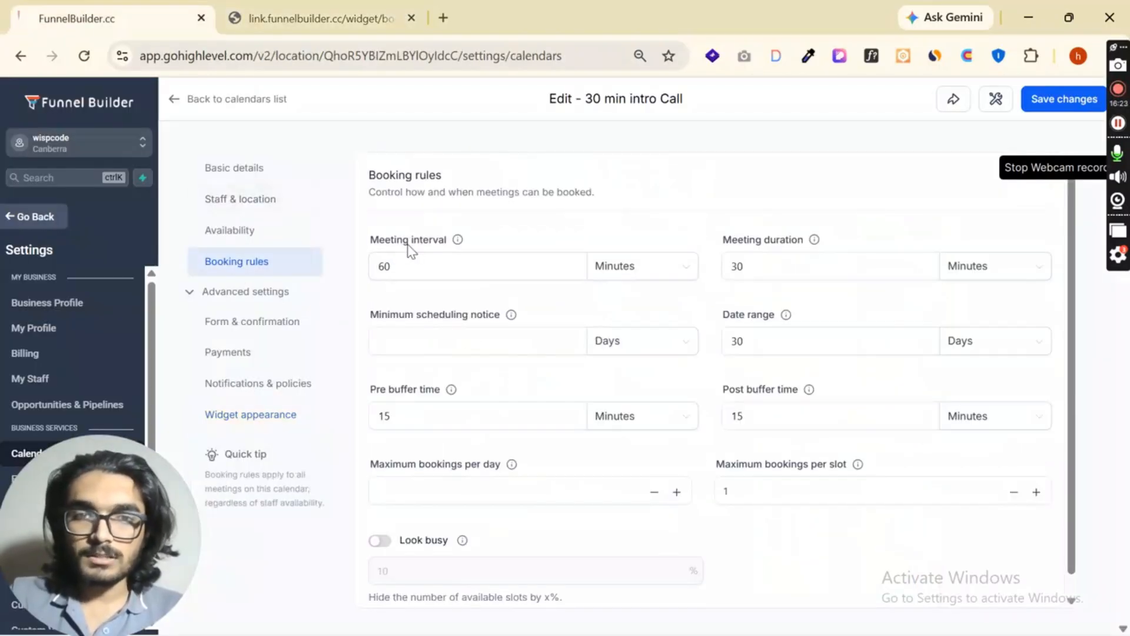
{"action": "double_click", "coordinate": [737, 341]}
{"action": "key", "text": "ctrl+Tab"}
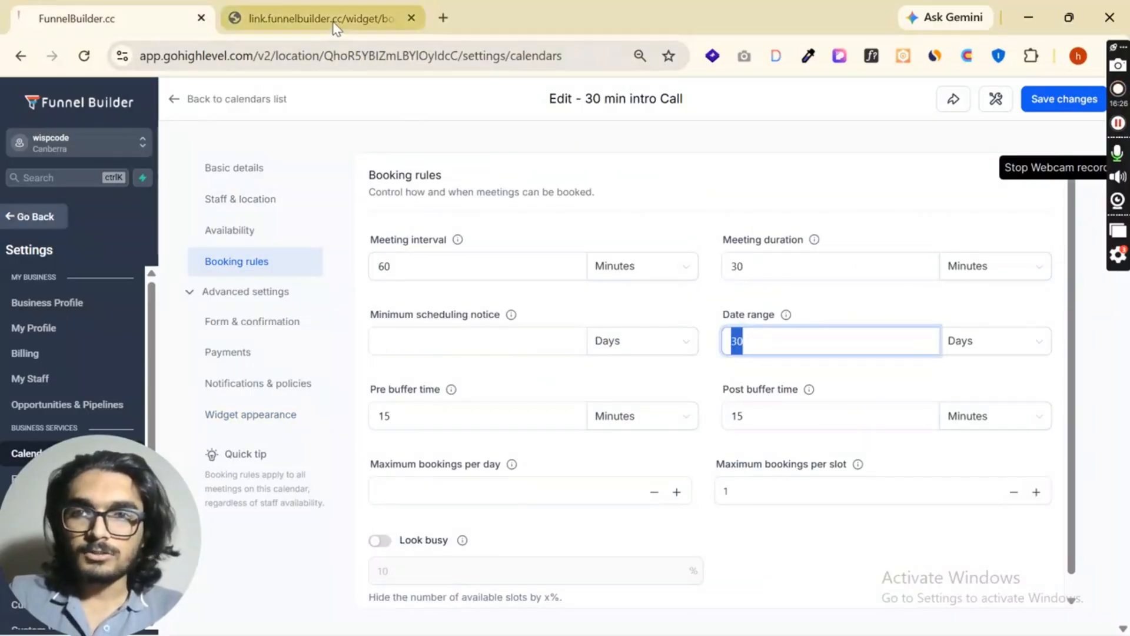
{"action": "left_click", "coordinate": [528, 190]}
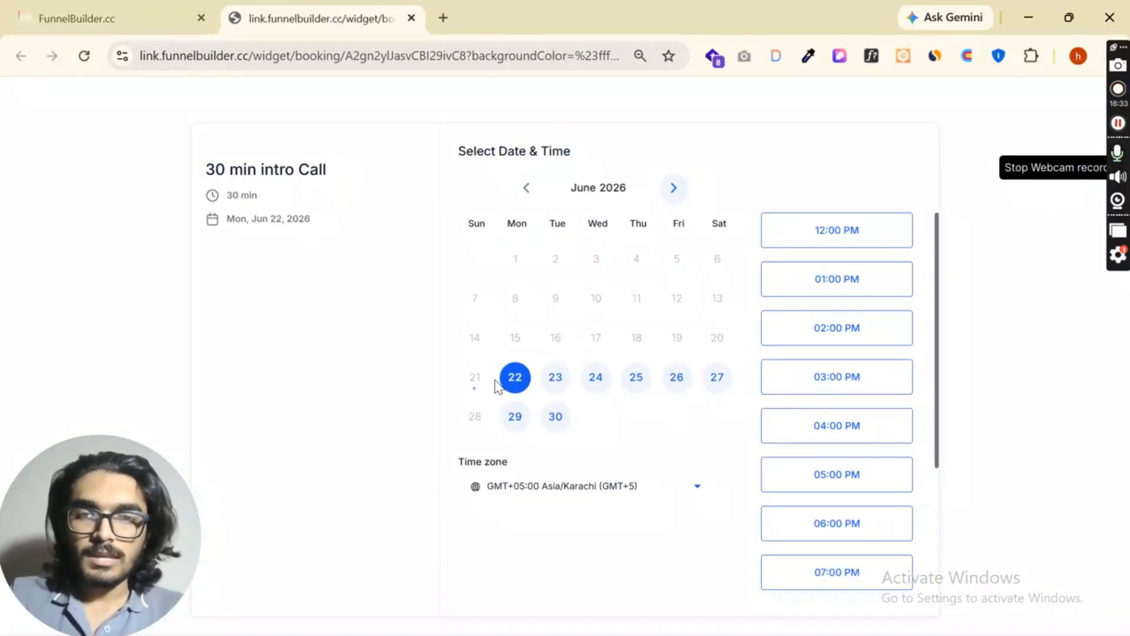
{"action": "left_click", "coordinate": [676, 195]}
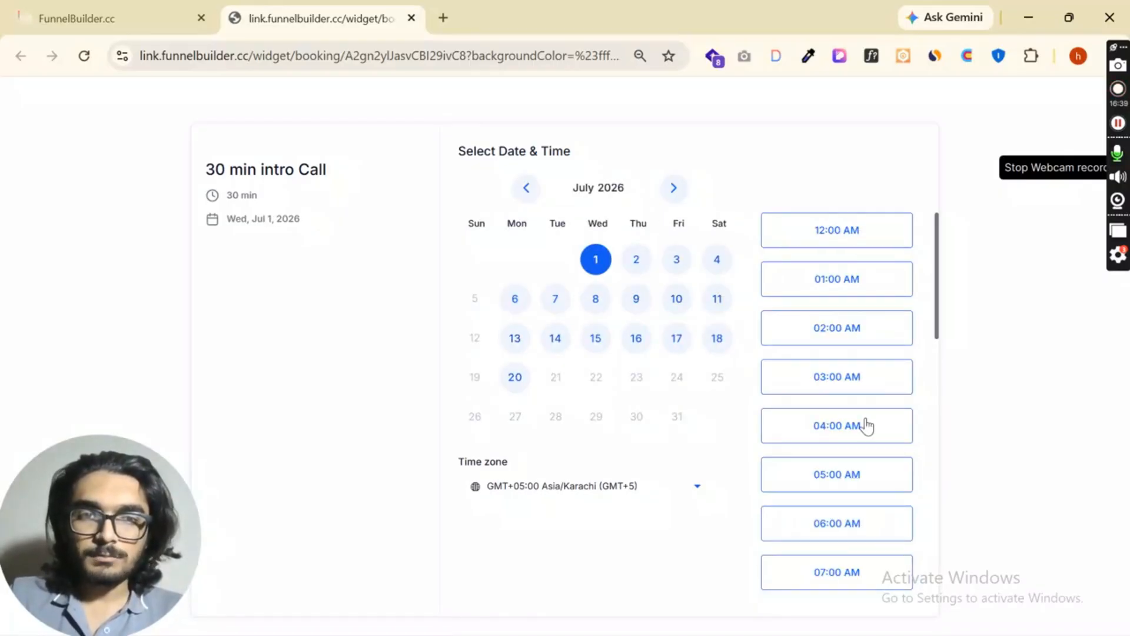
- Check the meeting interval and duration in the booking rules against the meeting length in the widget preview
{"action": "left_click", "coordinate": [77, 6]}
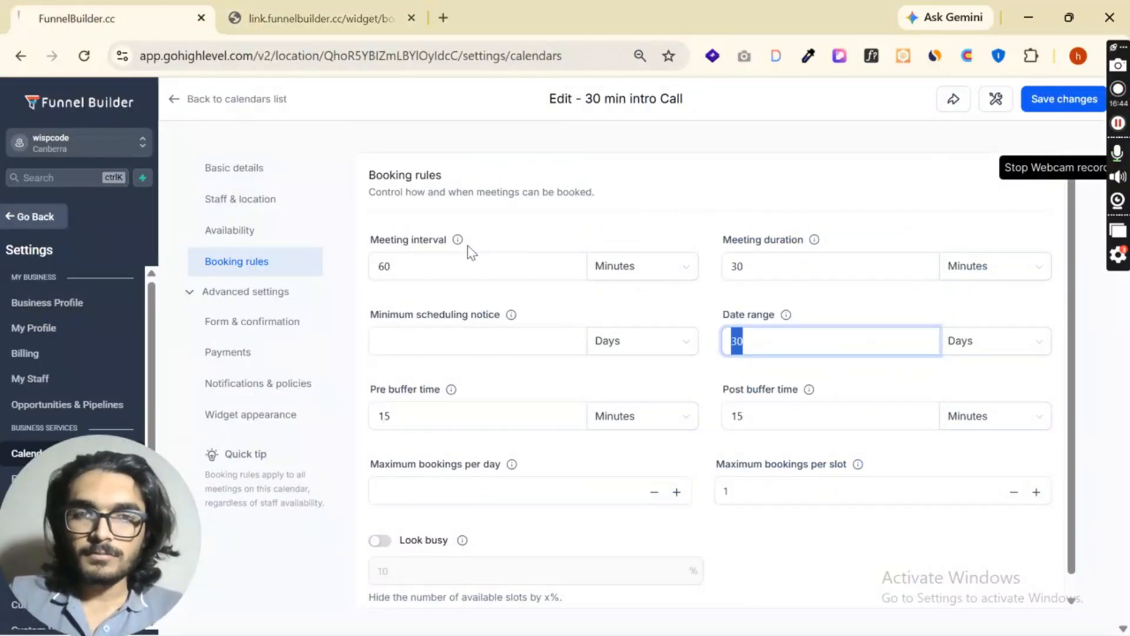
{"action": "double_click", "coordinate": [380, 267]}
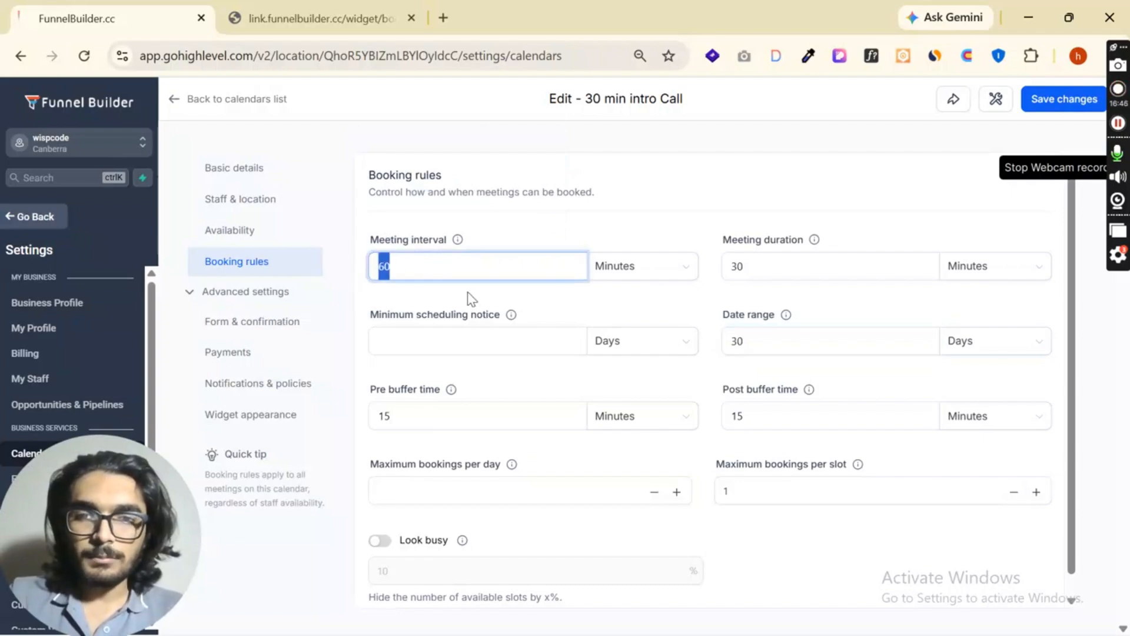
{"action": "double_click", "coordinate": [793, 270]}
{"action": "key", "text": "ctrl+Tab"}
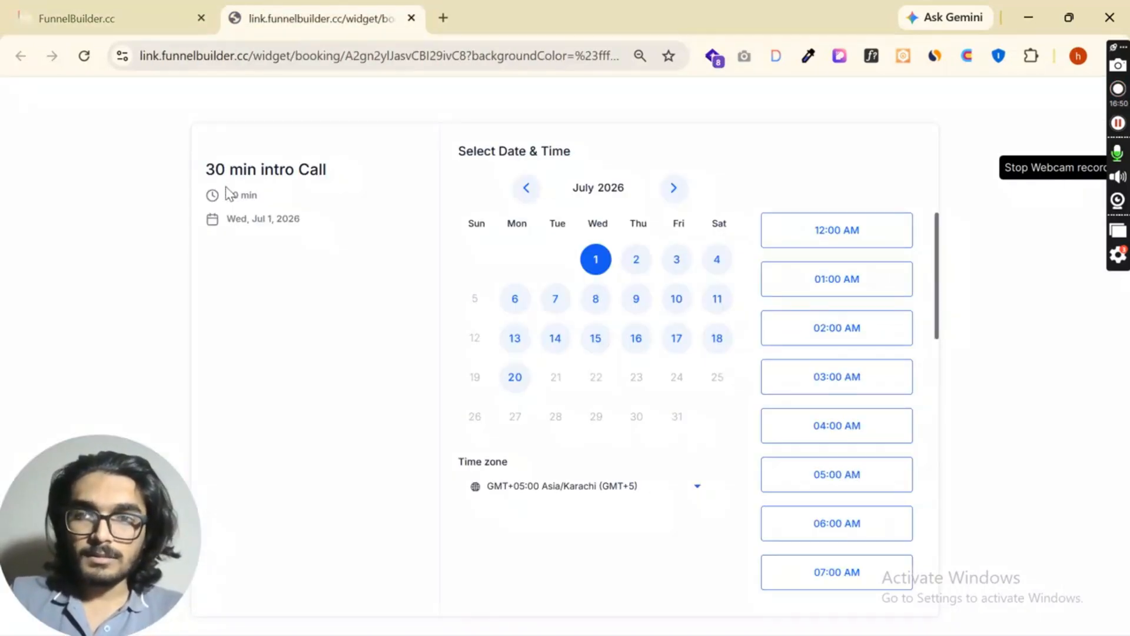
{"action": "triple_click", "coordinate": [247, 195]}
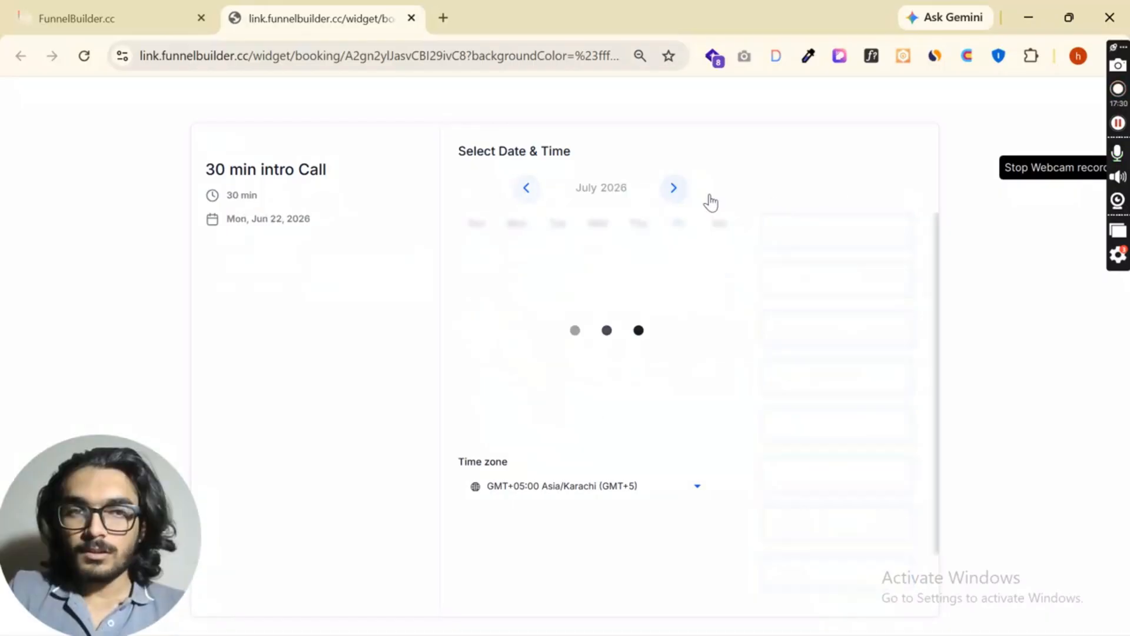
- Compare the meeting interval rule with the spacing of the time slots offered in the widget preview
{"action": "left_click", "coordinate": [107, 12]}
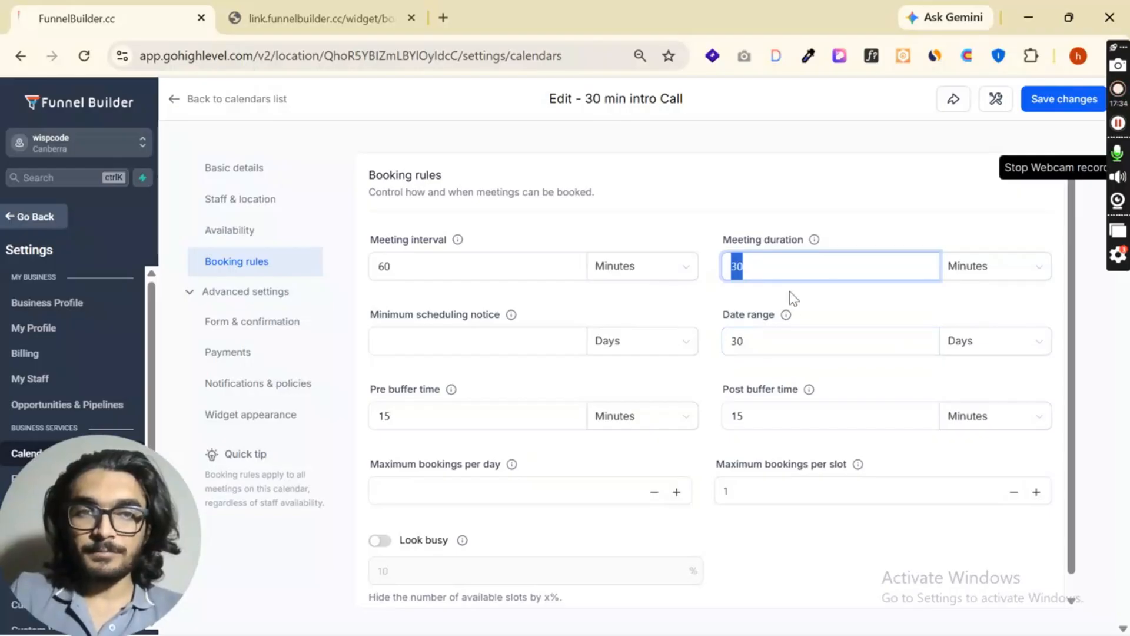
{"action": "left_click", "coordinate": [773, 288]}
{"action": "left_click", "coordinate": [497, 260]}
{"action": "left_click_drag", "start_coordinate": [378, 245], "coordinate": [447, 241]}
{"action": "left_click", "coordinate": [325, 4]}
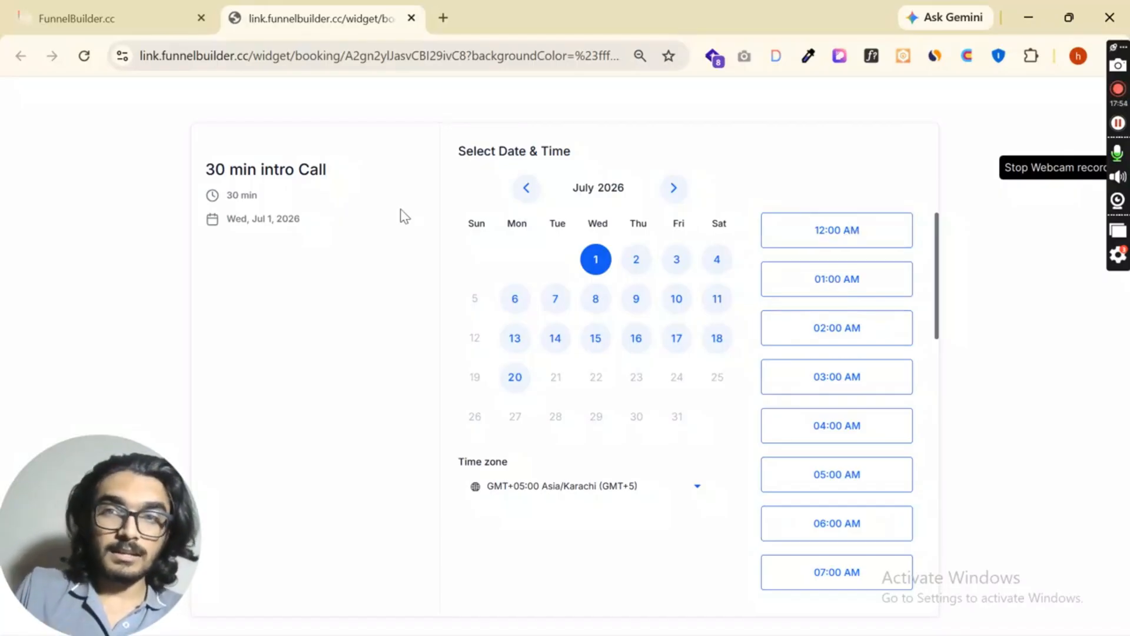
- Set the meeting interval to 30 minutes in the booking rules and save the calendar
{"action": "left_click", "coordinate": [75, 18]}
{"action": "left_click", "coordinate": [429, 268]}
{"action": "double_click", "coordinate": [429, 267]}
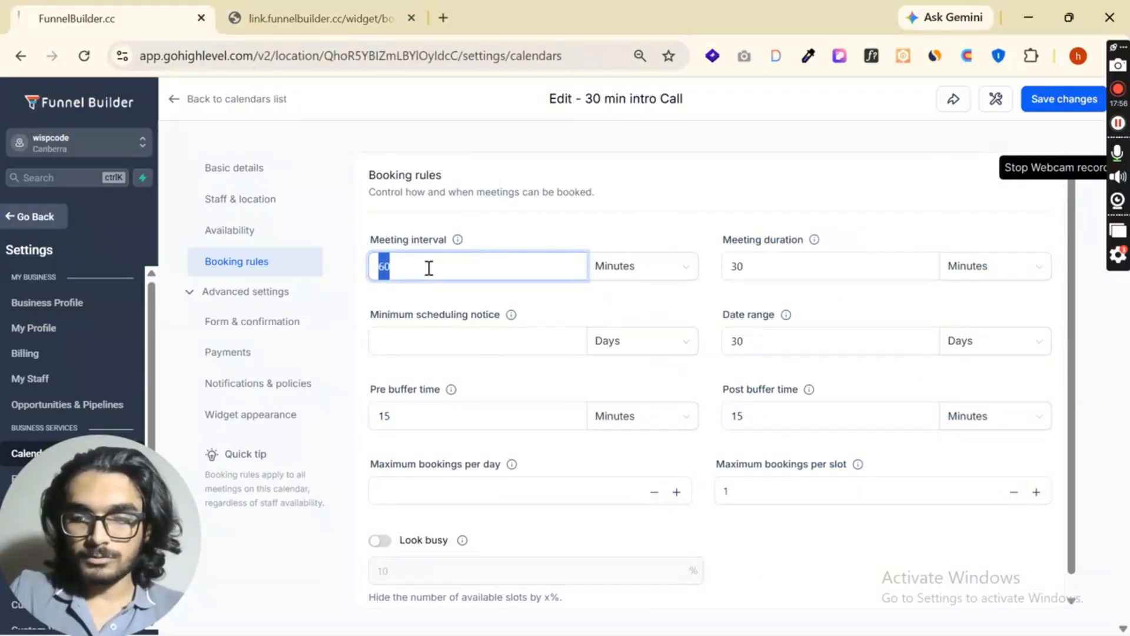
{"action": "type", "text": "30"}
{"action": "left_click", "coordinate": [1058, 100]}
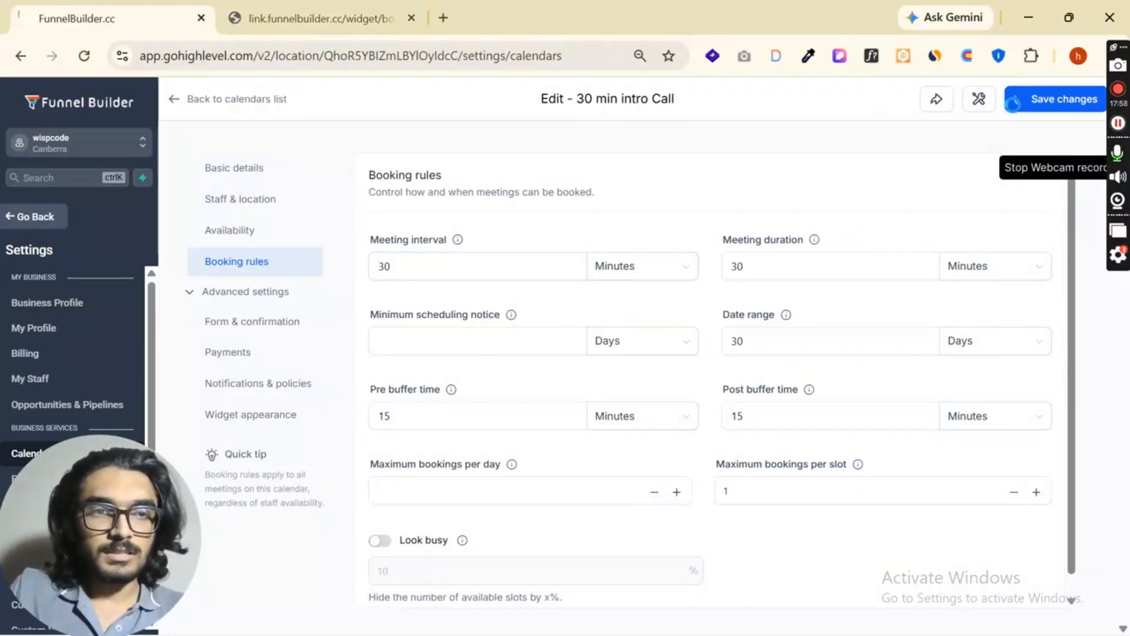
- Close the old widget preview and search the calendars list for 30 to locate the 30 min intro Call calendar
{"action": "left_click", "coordinate": [245, 412]}
{"action": "scroll", "coordinate": [871, 408], "scroll_direction": "down", "scroll_amount": 10}
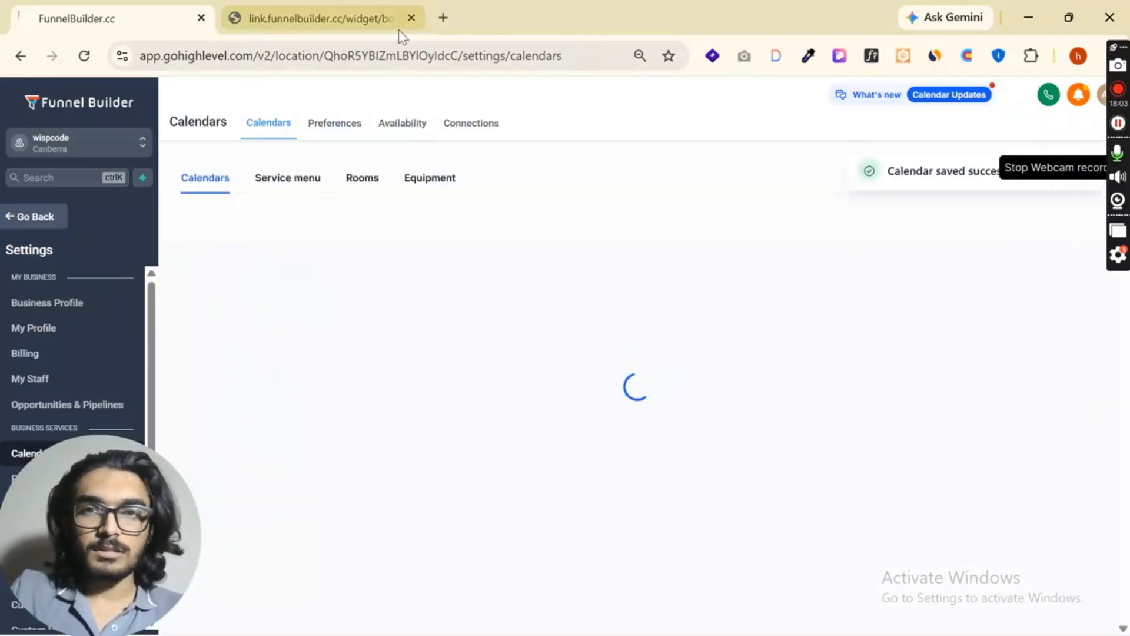
{"action": "left_click", "coordinate": [411, 19]}
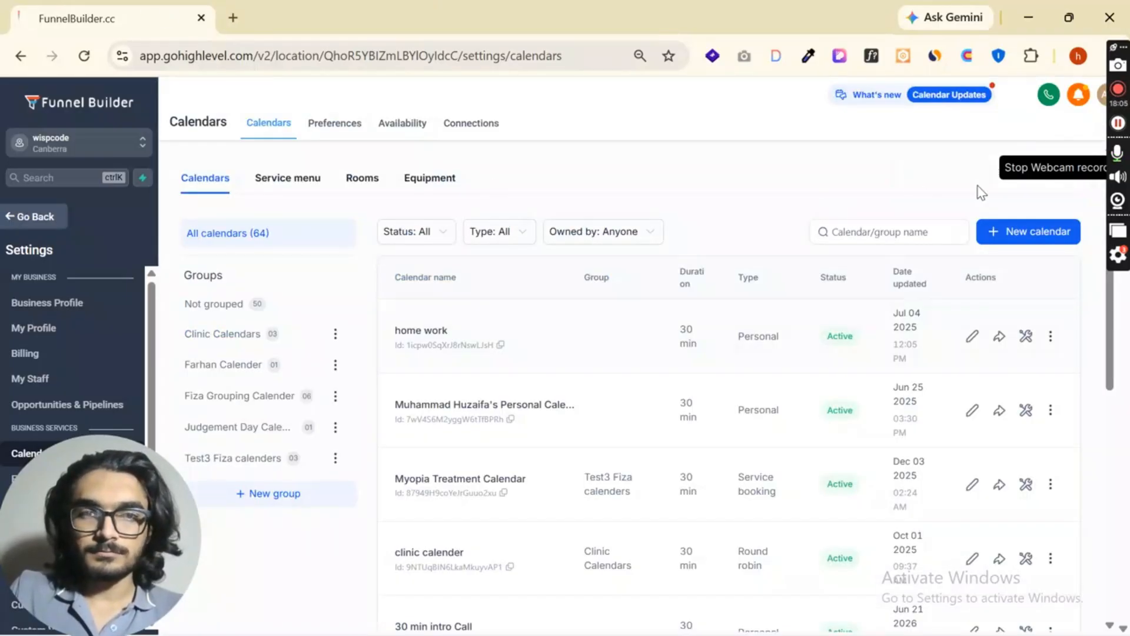
{"action": "left_click", "coordinate": [910, 232]}
{"action": "type", "text": "30"}
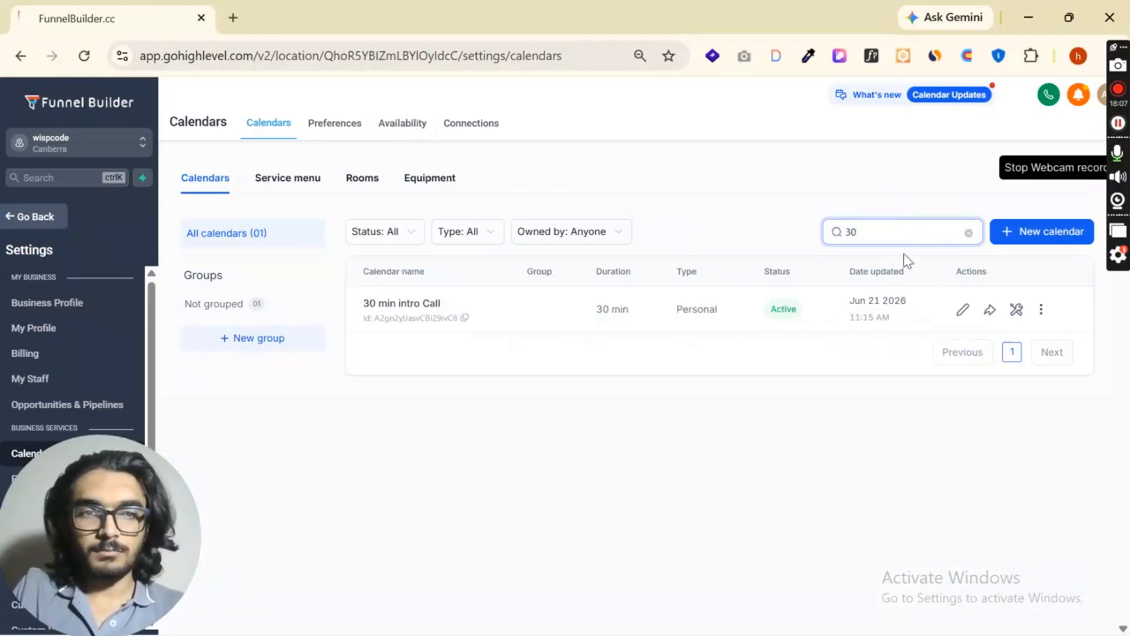
{"action": "left_click", "coordinate": [417, 307]}
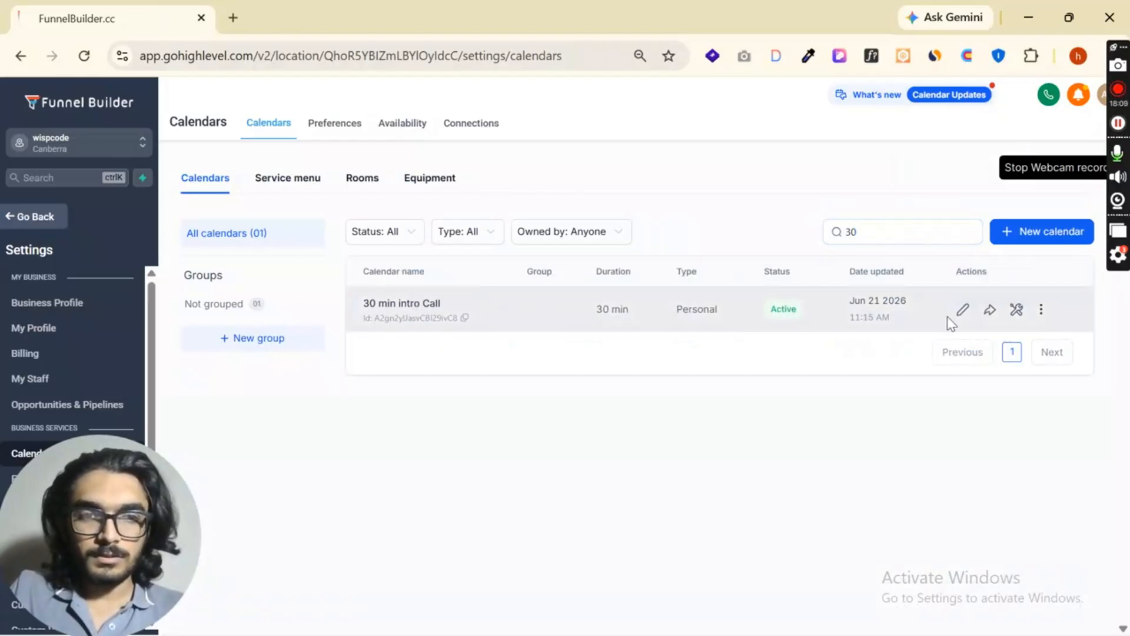
- Open the 30 min intro Call calendar's widget appearance settings and preview its booking widget
{"action": "left_click", "coordinate": [962, 312]}
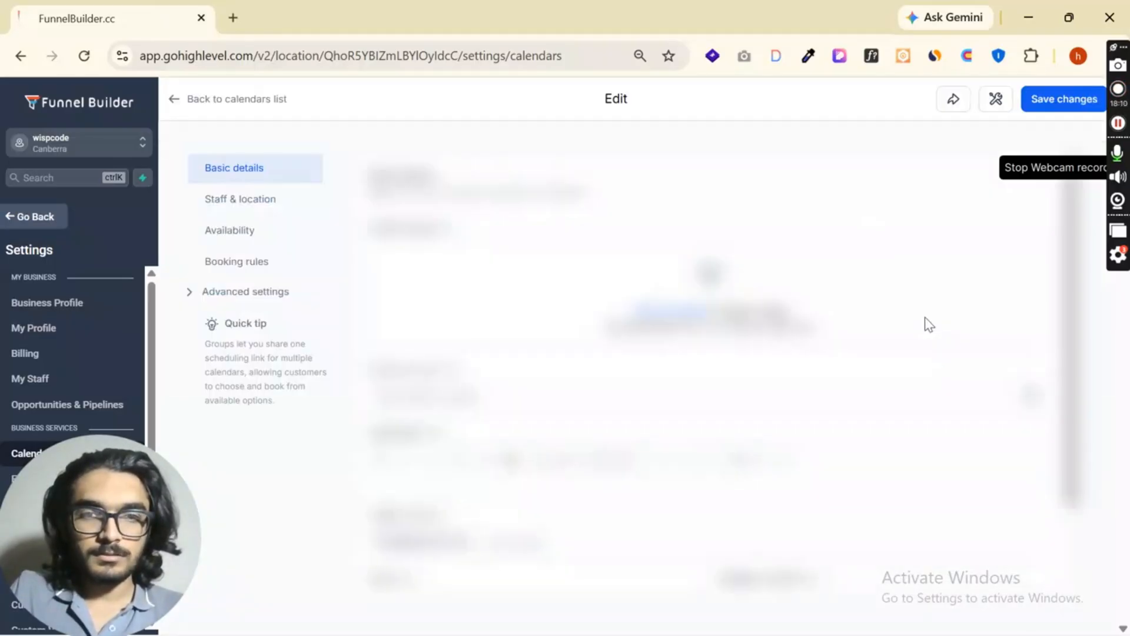
{"action": "left_click", "coordinate": [252, 294]}
{"action": "left_click", "coordinate": [252, 414]}
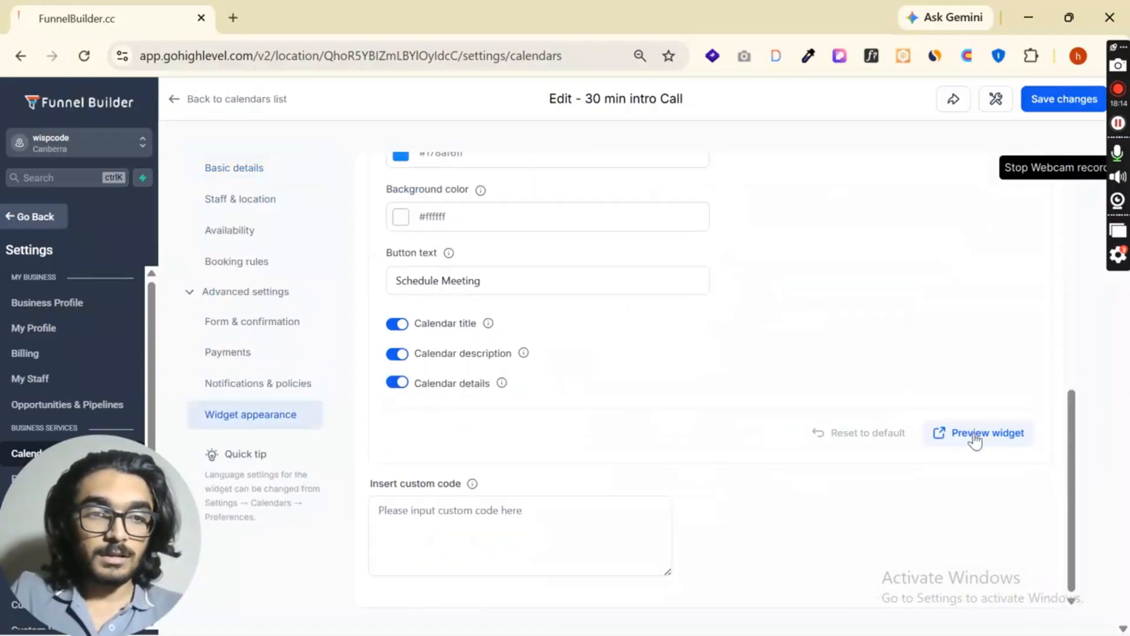
{"action": "left_click", "coordinate": [949, 436]}
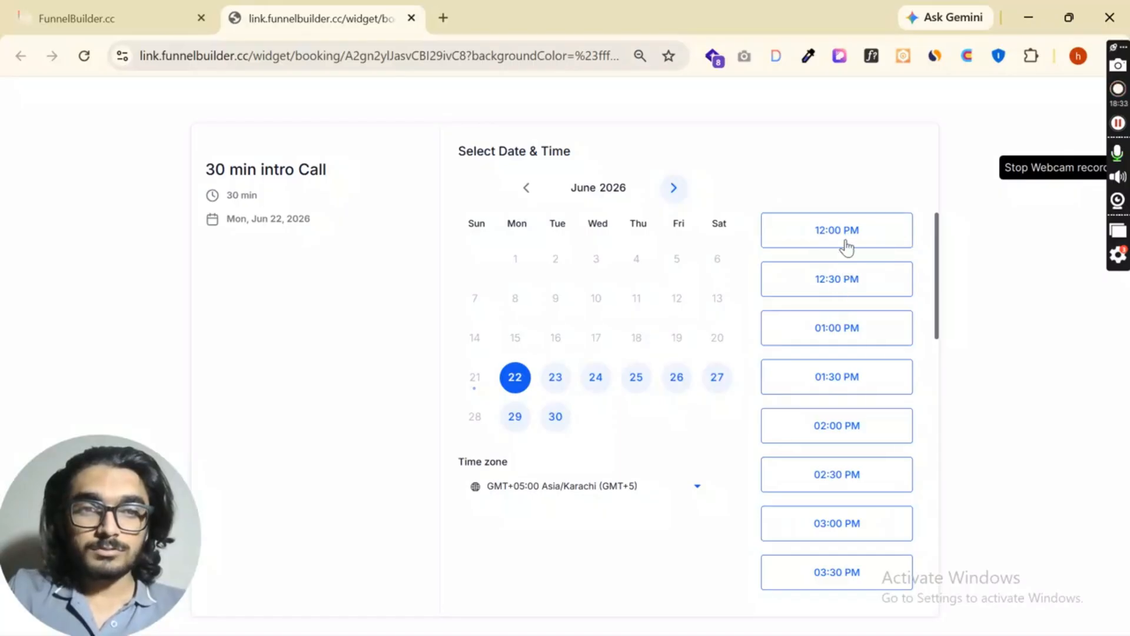
- Set the date range to 10 days in the booking rules and save the calendar
{"action": "left_click", "coordinate": [105, 13]}
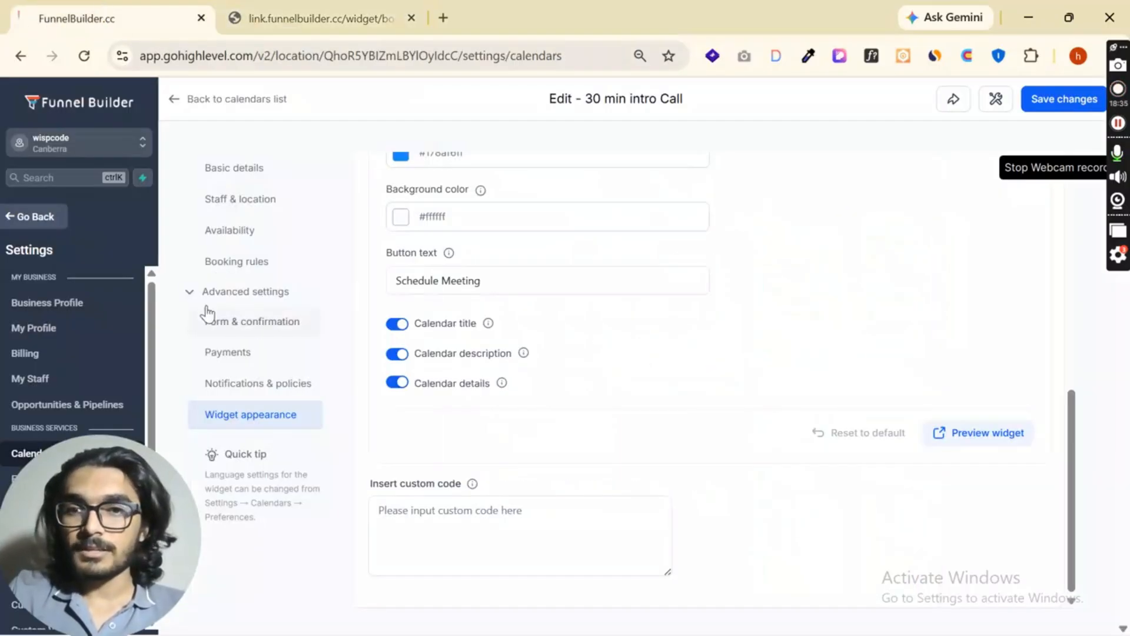
{"action": "left_click", "coordinate": [240, 265]}
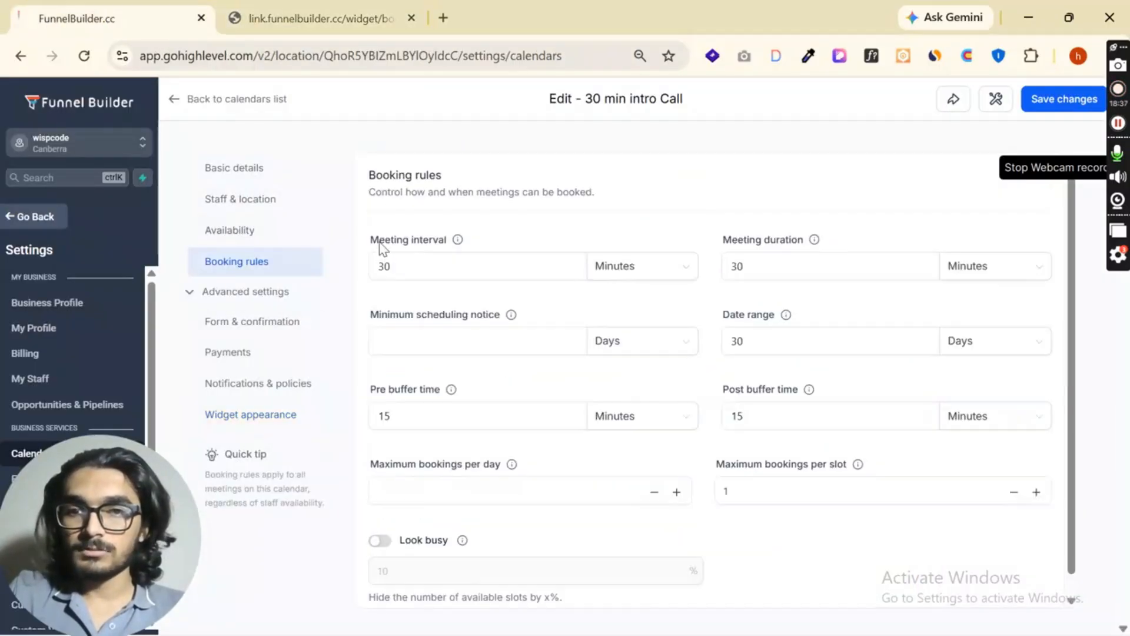
{"action": "left_click_drag", "start_coordinate": [371, 240], "coordinate": [446, 240]}
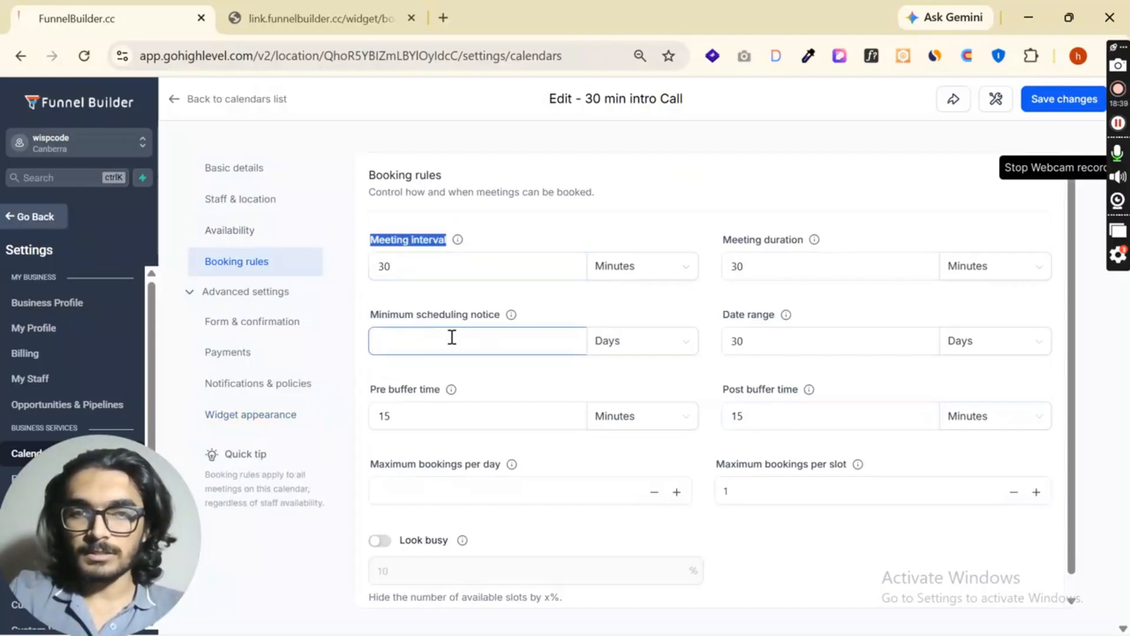
{"action": "left_click", "coordinate": [748, 348]}
{"action": "key", "text": "ctrl+a"}
{"action": "type", "text": "1"}
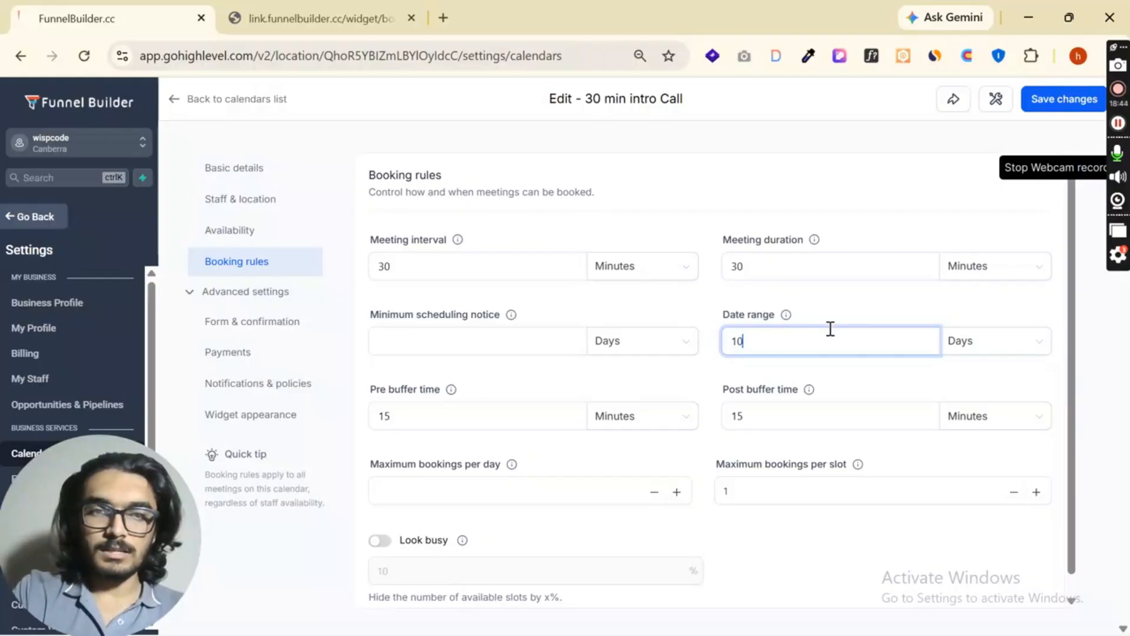
{"action": "left_click", "coordinate": [849, 313]}
{"action": "left_click", "coordinate": [1056, 108]}
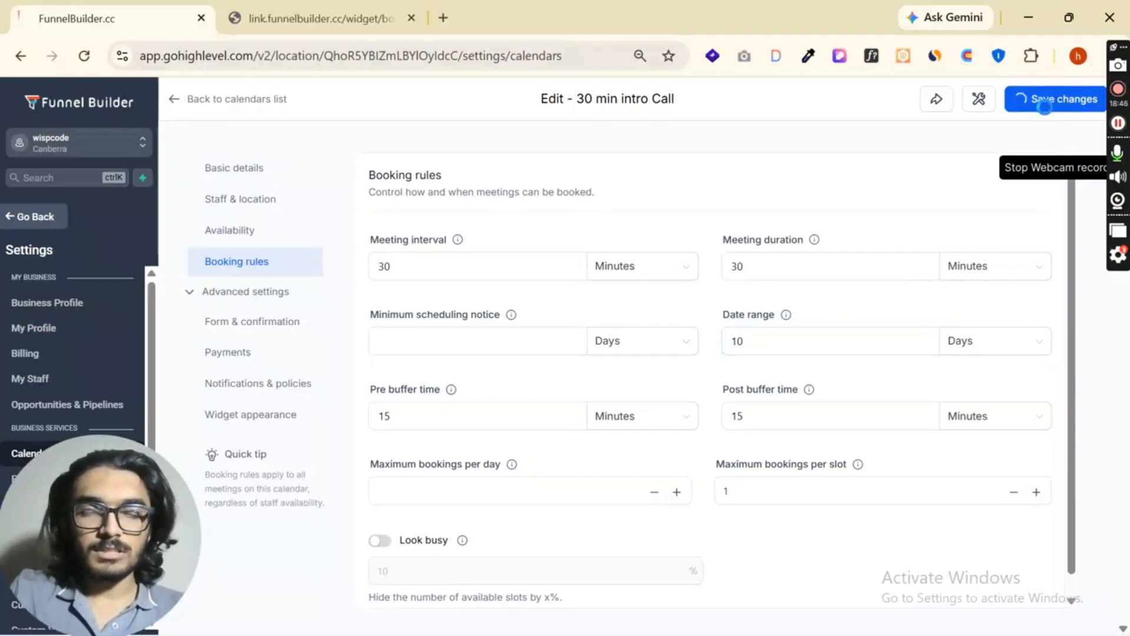
- Reload the widget preview and compare slot availability in June and July 2026 against the date range rule
{"action": "left_click", "coordinate": [321, 18]}
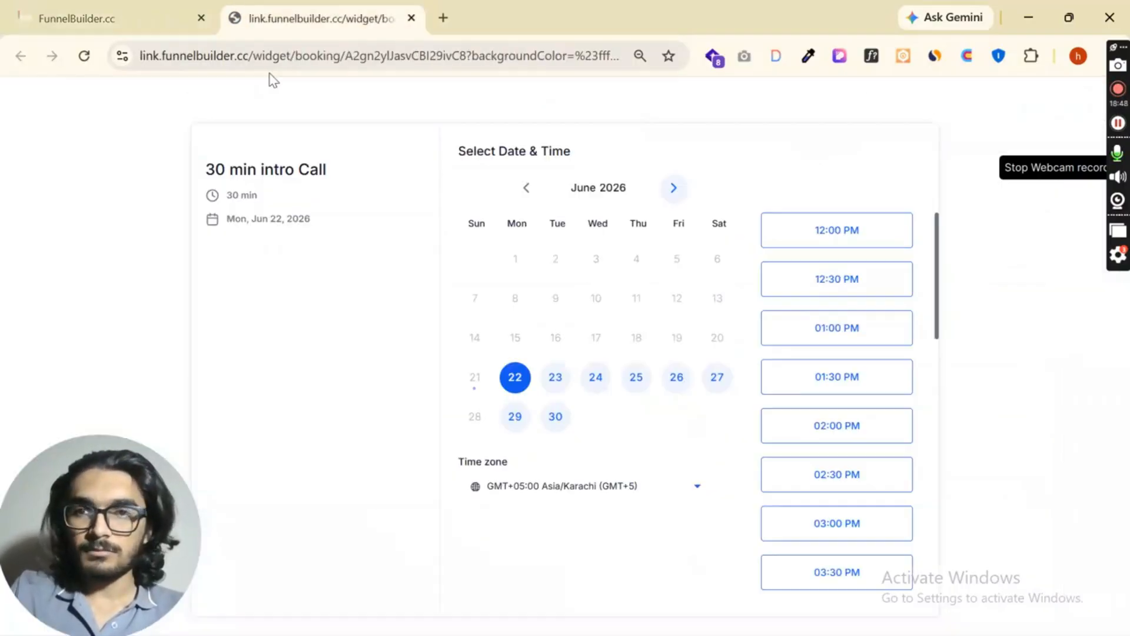
{"action": "left_click", "coordinate": [84, 56]}
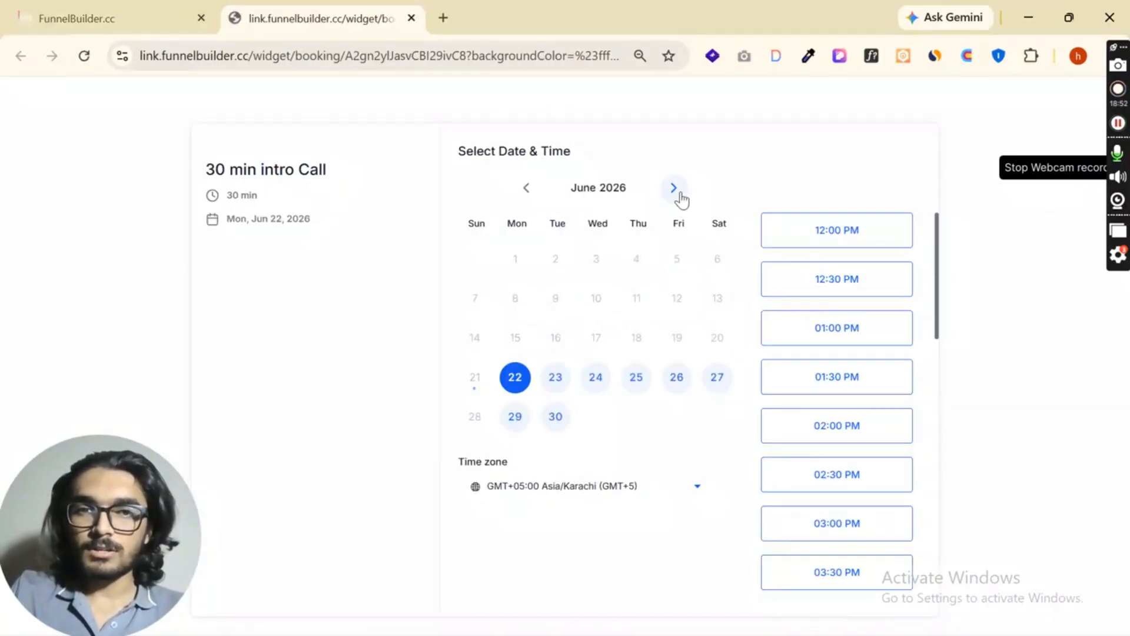
{"action": "left_click", "coordinate": [676, 192]}
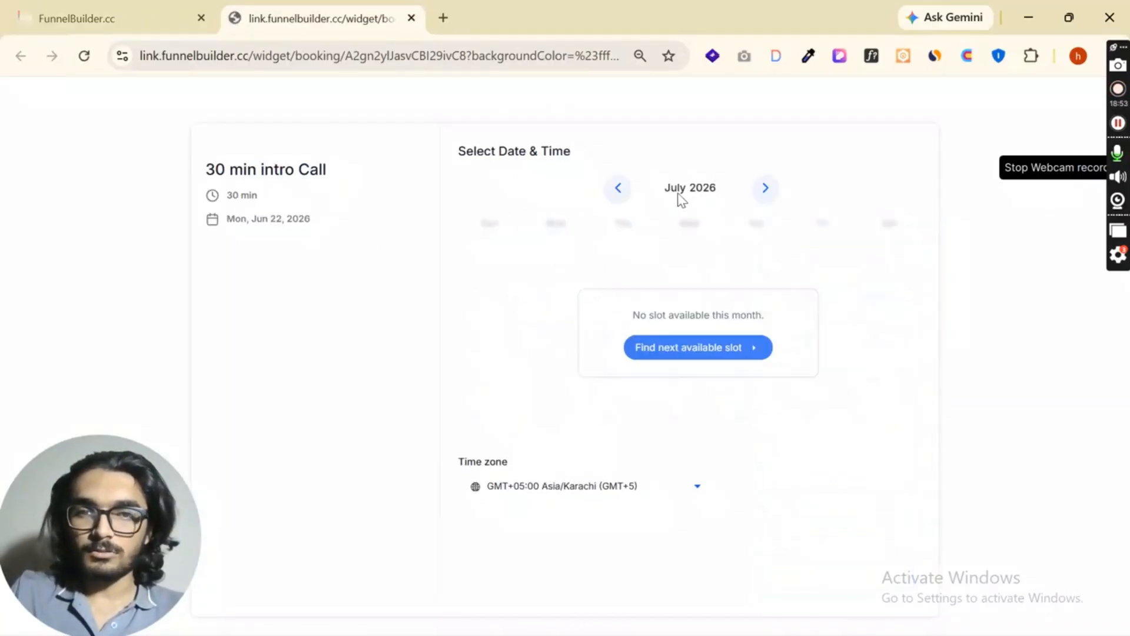
{"action": "left_click", "coordinate": [621, 196]}
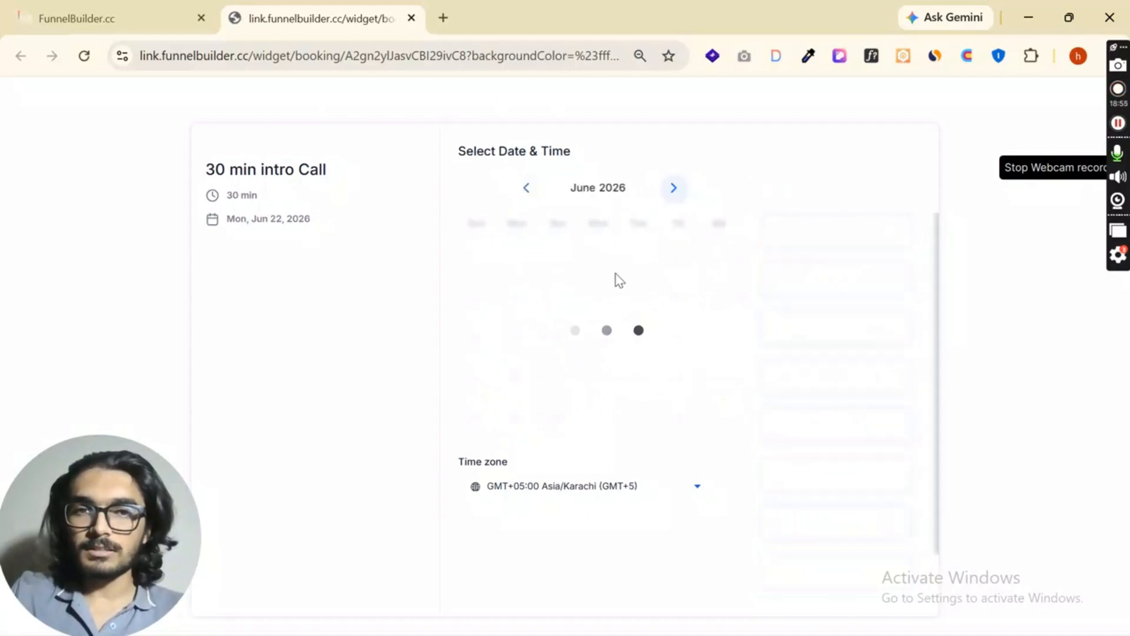
{"action": "left_click", "coordinate": [674, 188]}
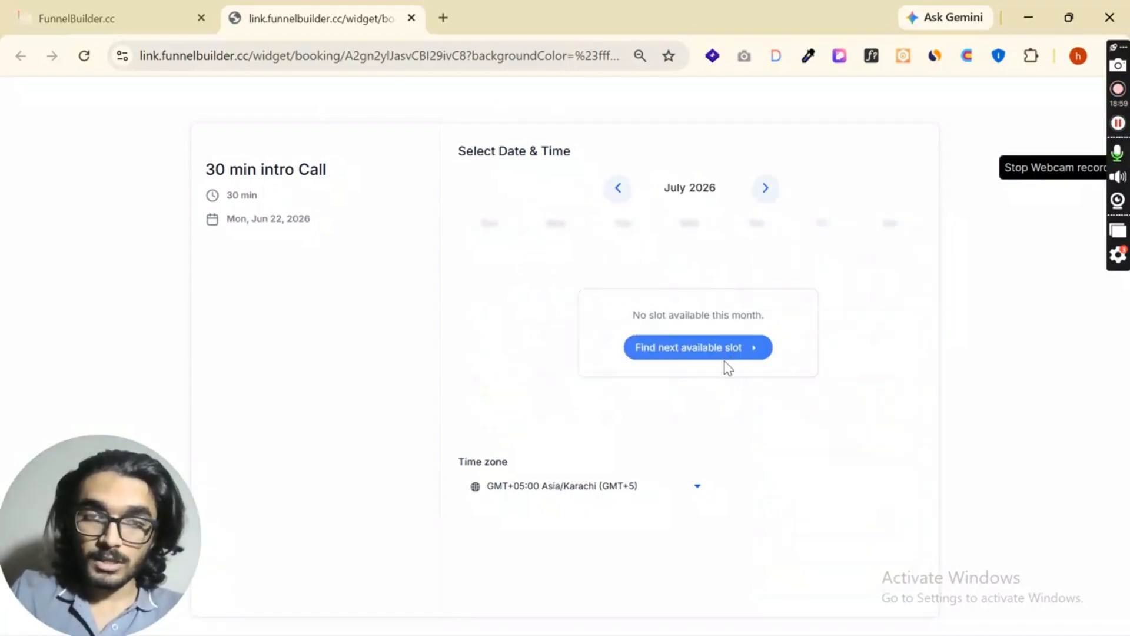
- Return to the calendar editor, review all the booking rules and save the calendar again
{"action": "left_click", "coordinate": [123, 16]}
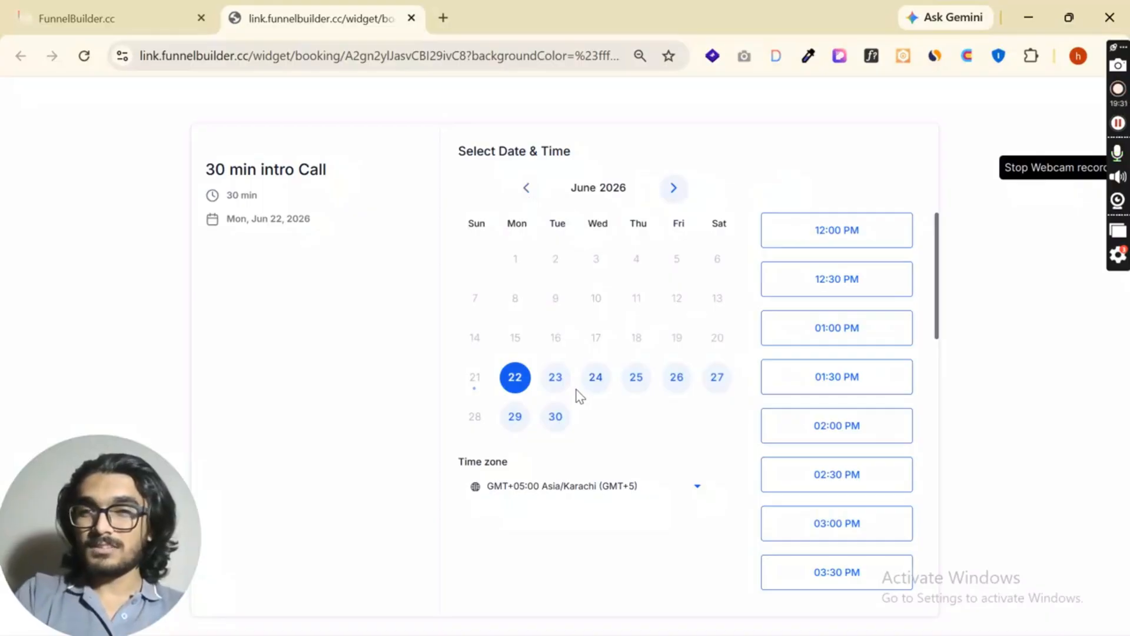
{"action": "left_click", "coordinate": [85, 11]}
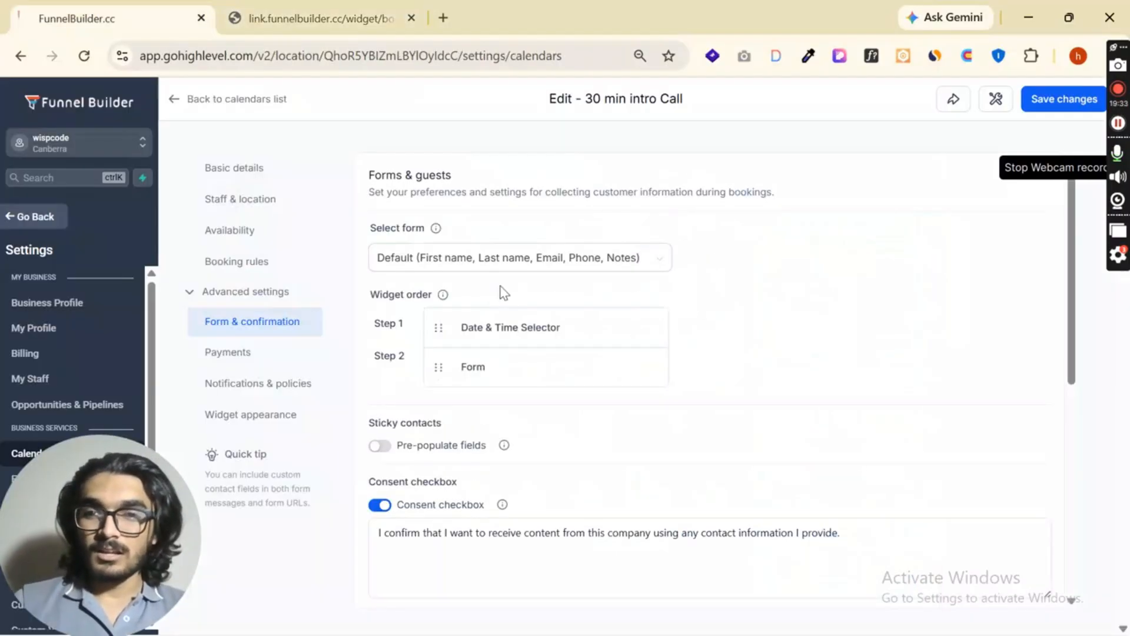
{"action": "left_click", "coordinate": [244, 261]}
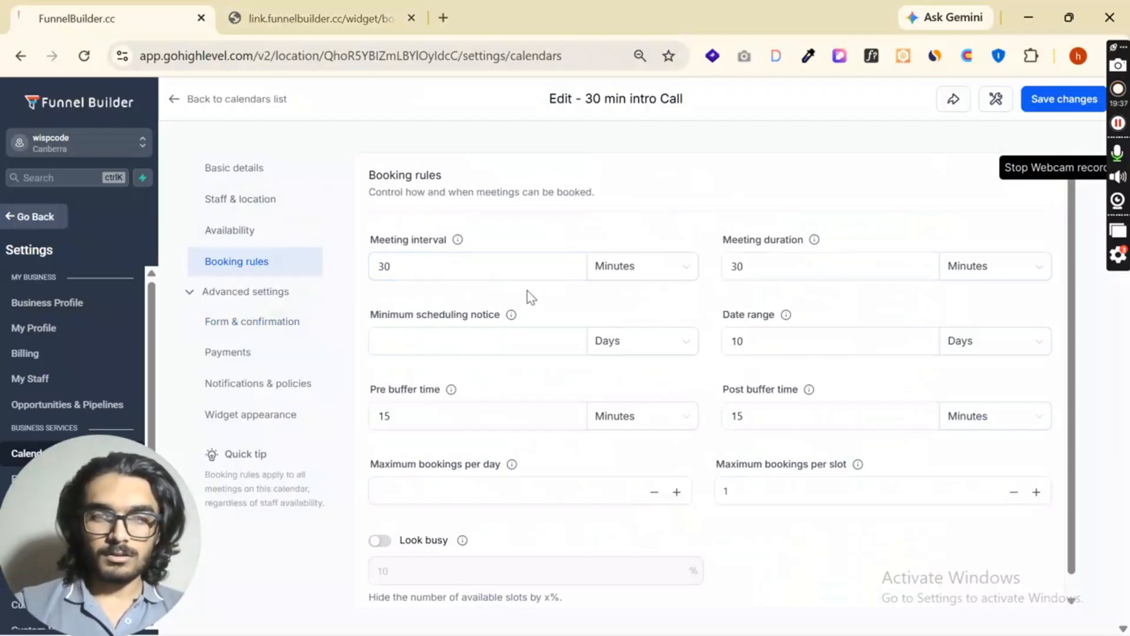
{"action": "scroll", "coordinate": [483, 302], "scroll_direction": "down", "scroll_amount": 1}
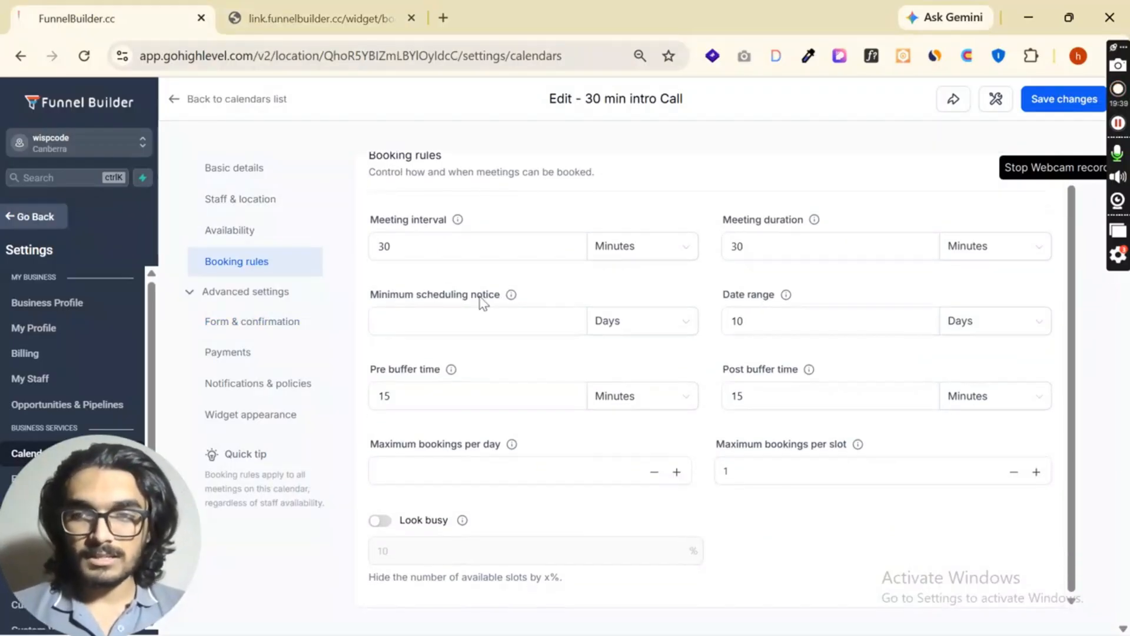
{"action": "scroll", "coordinate": [644, 259], "scroll_direction": "up", "scroll_amount": 1}
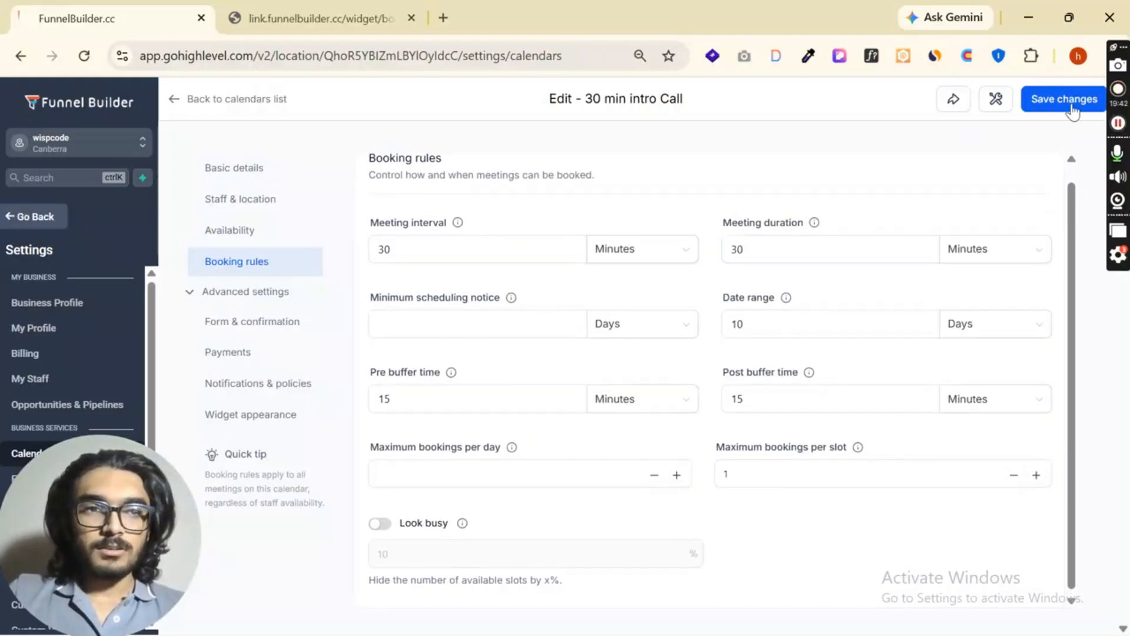
{"action": "left_click", "coordinate": [1076, 101]}
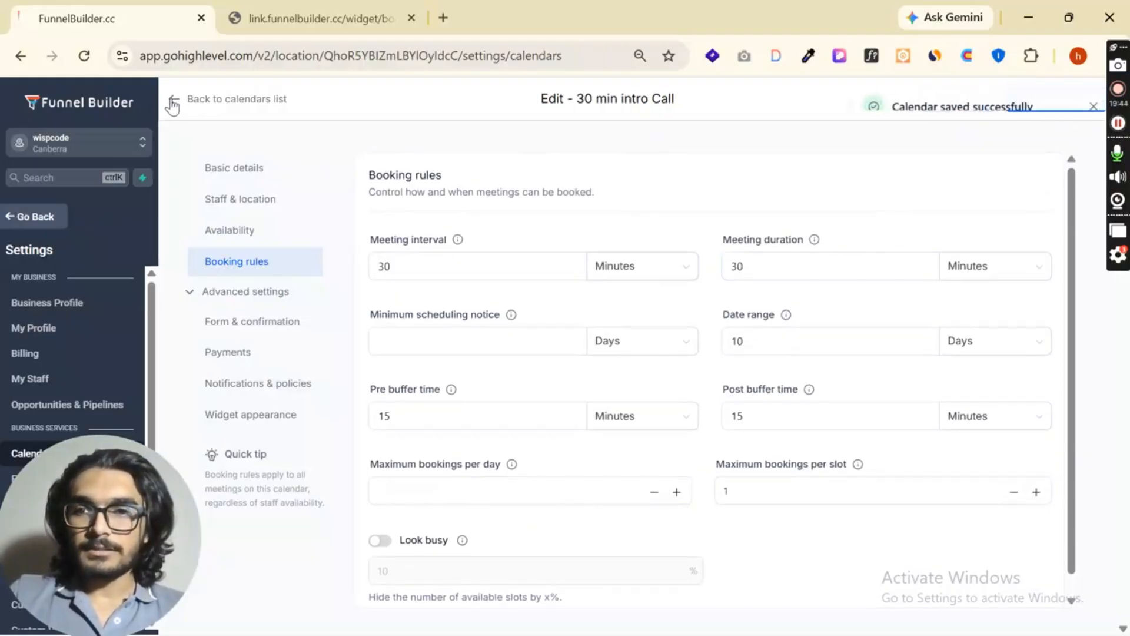
- Go back to the calendars list and search for 30 to locate the 30 min intro Call calendar
{"action": "left_click", "coordinate": [198, 101]}
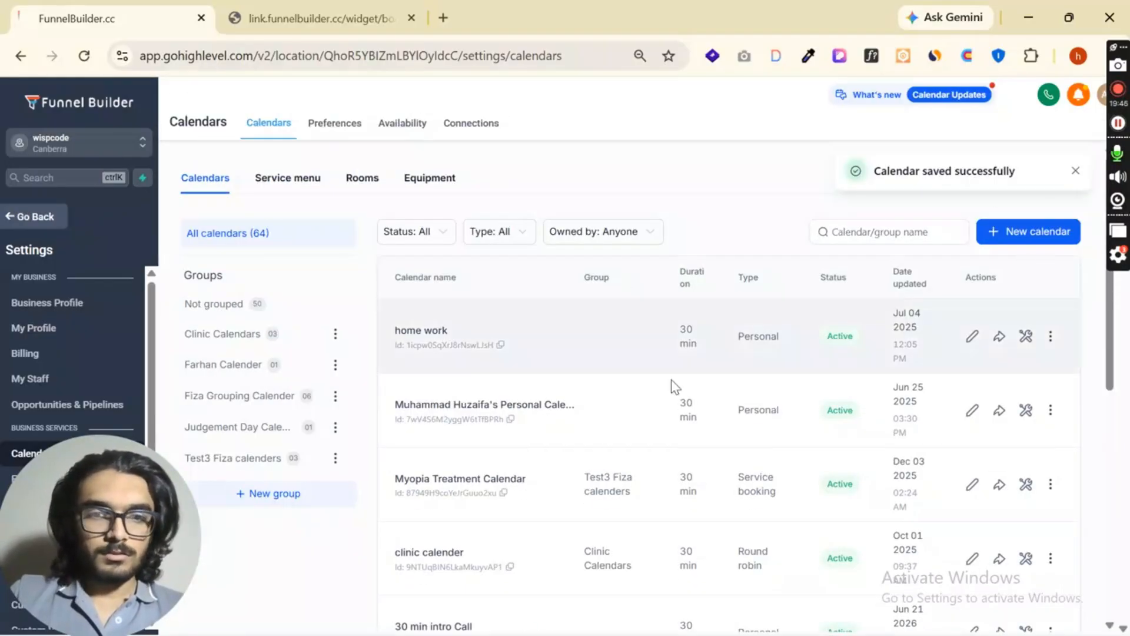
{"action": "left_click", "coordinate": [1074, 171]}
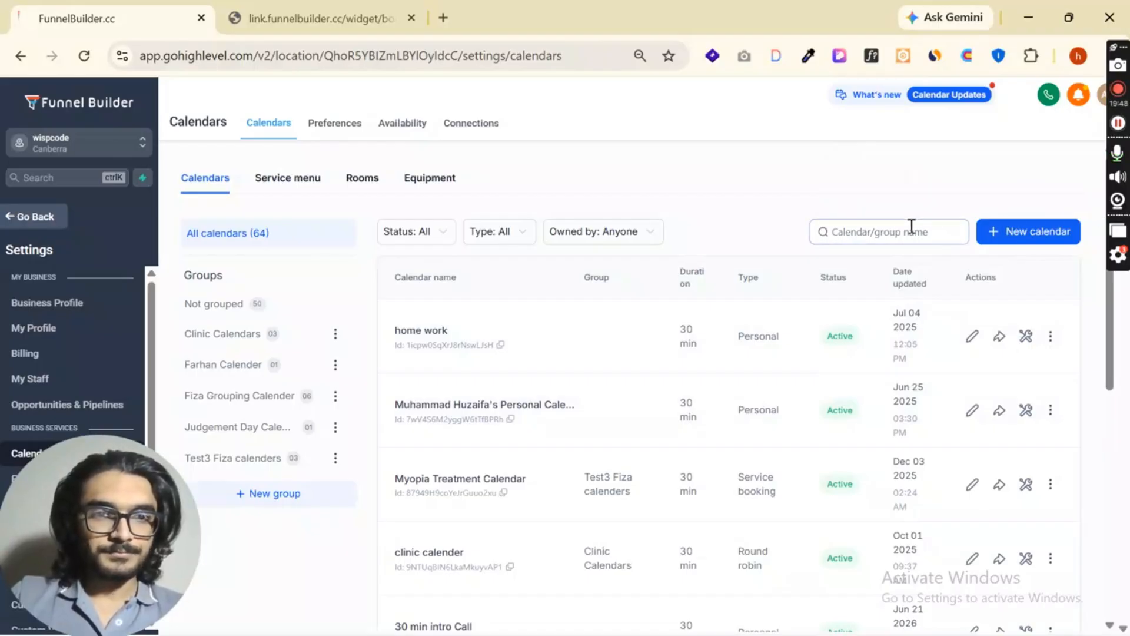
{"action": "left_click", "coordinate": [912, 227]}
{"action": "type", "text": "30"}
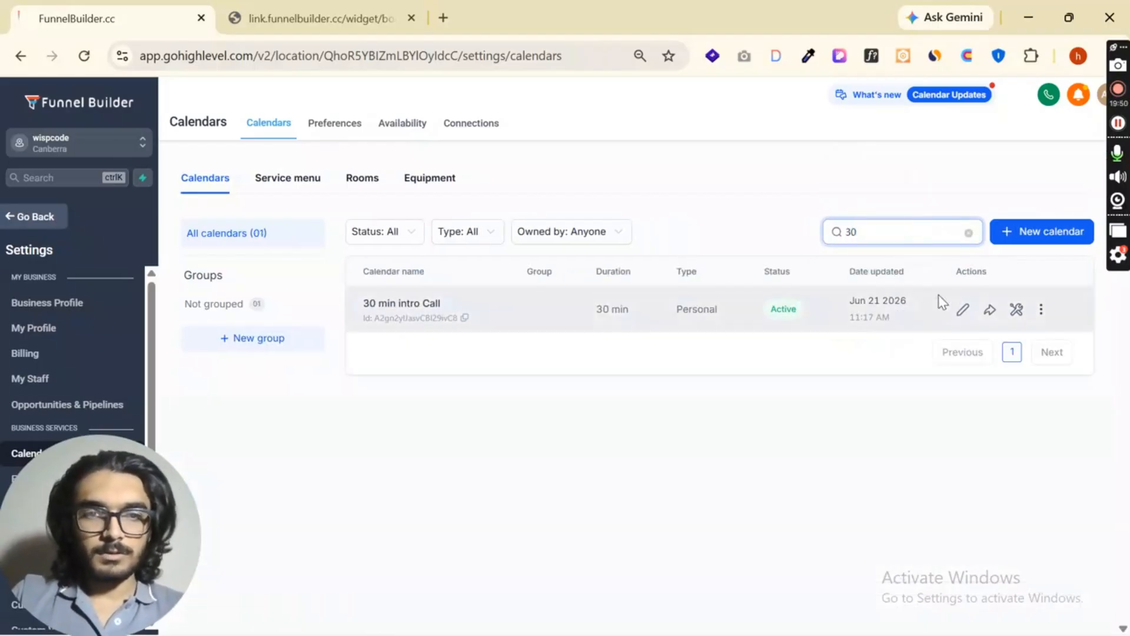
{"action": "left_click", "coordinate": [930, 343]}
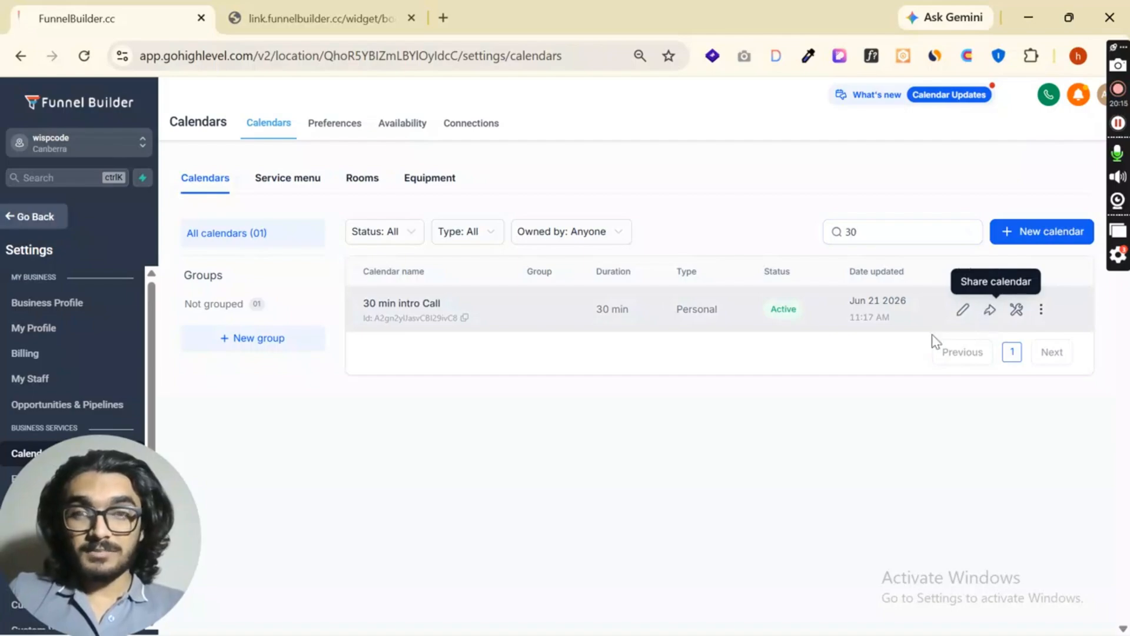
- Open the calendar's sharing options and examine the scheduling, permanent and one time links
{"action": "left_click", "coordinate": [991, 312]}
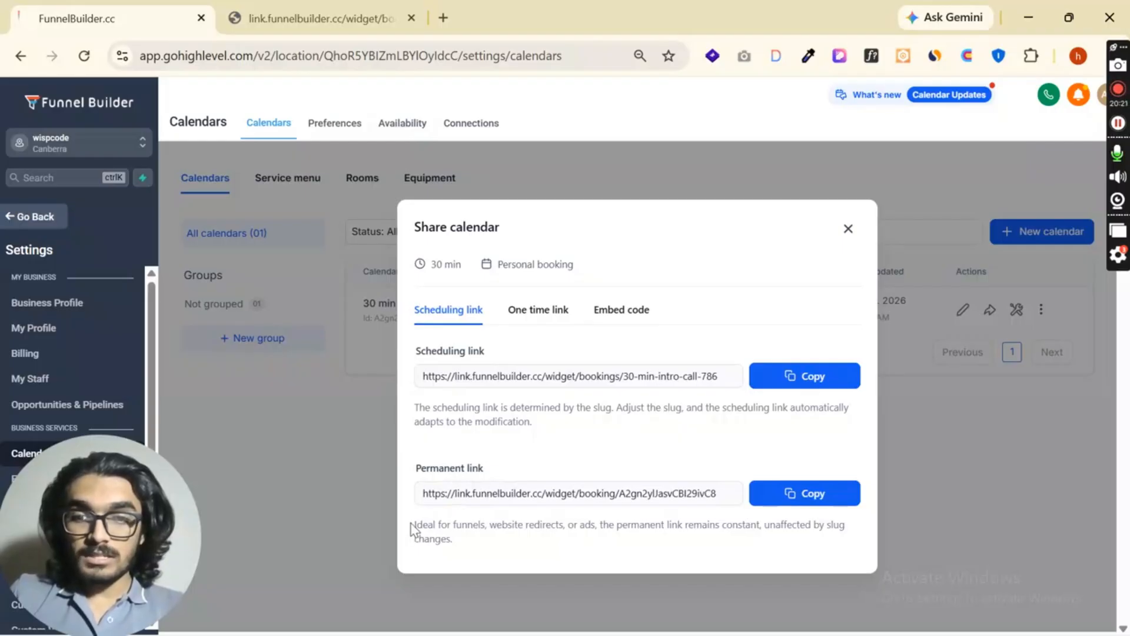
{"action": "left_click_drag", "start_coordinate": [410, 527], "coordinate": [864, 545]}
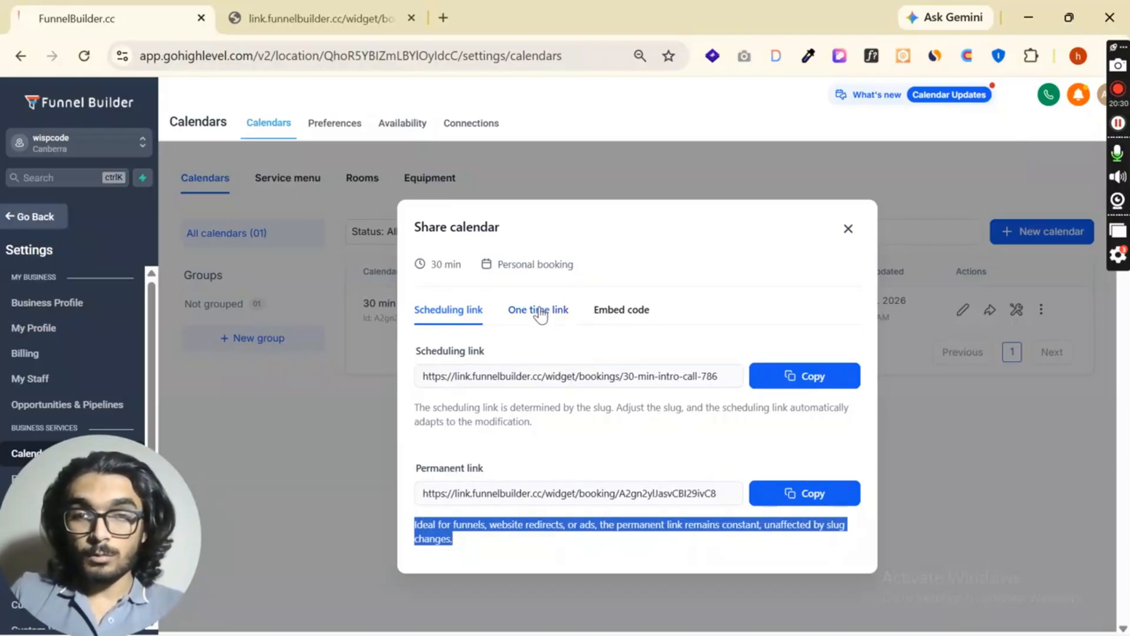
{"action": "left_click", "coordinate": [320, 16]}
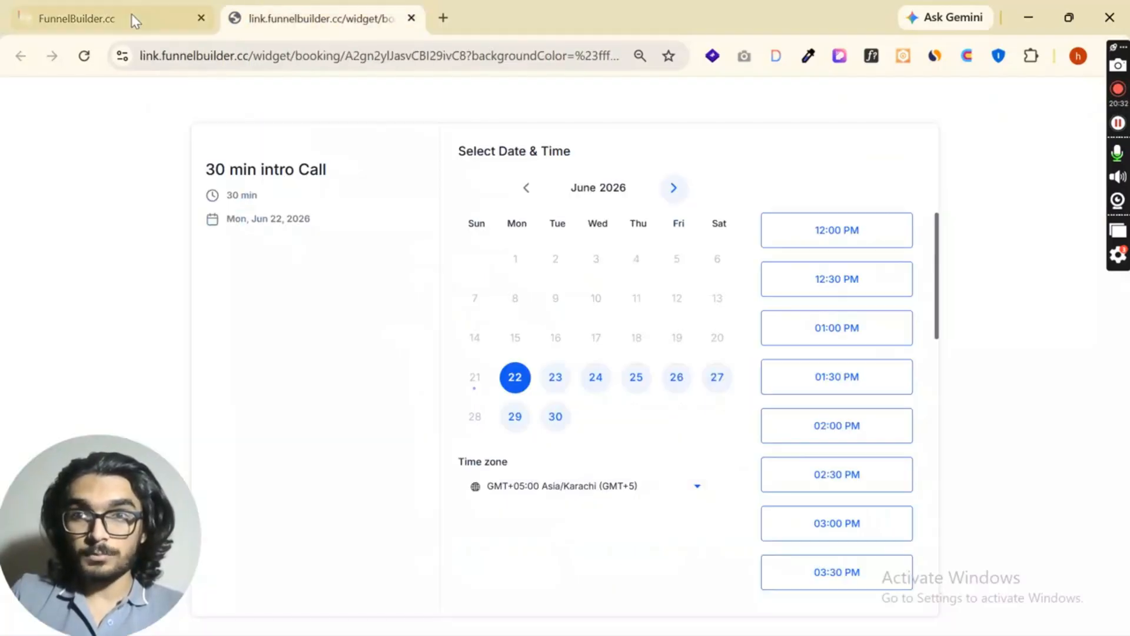
{"action": "left_click", "coordinate": [132, 13]}
{"action": "left_click", "coordinate": [518, 311]}
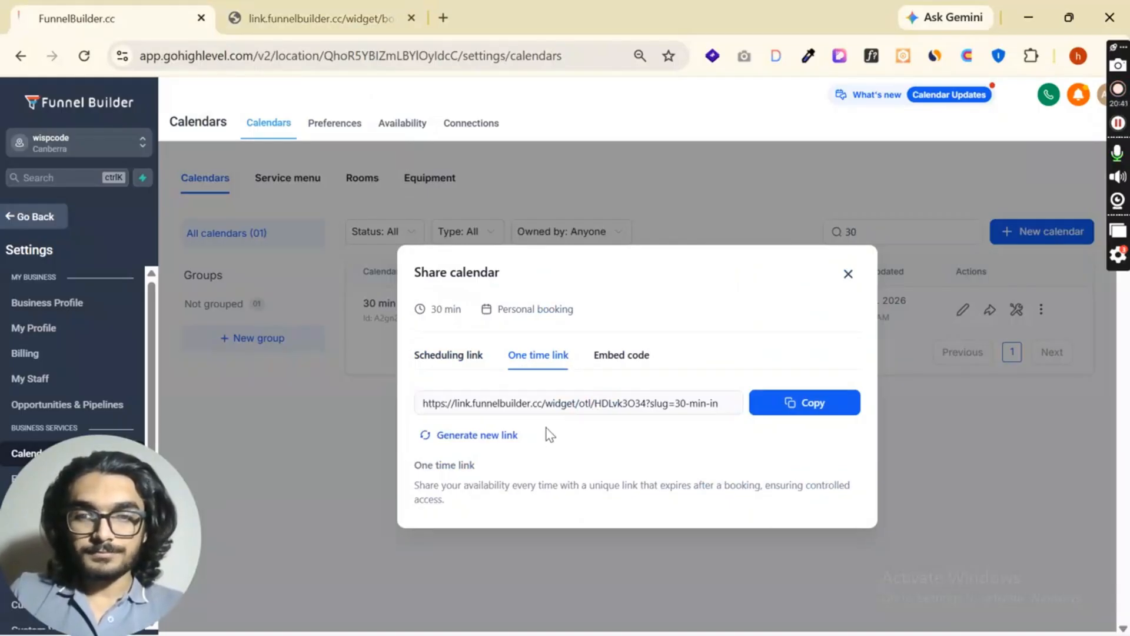
- Copy the calendar's embed code to the clipboard and close the sharing dialog
{"action": "left_click", "coordinate": [623, 355]}
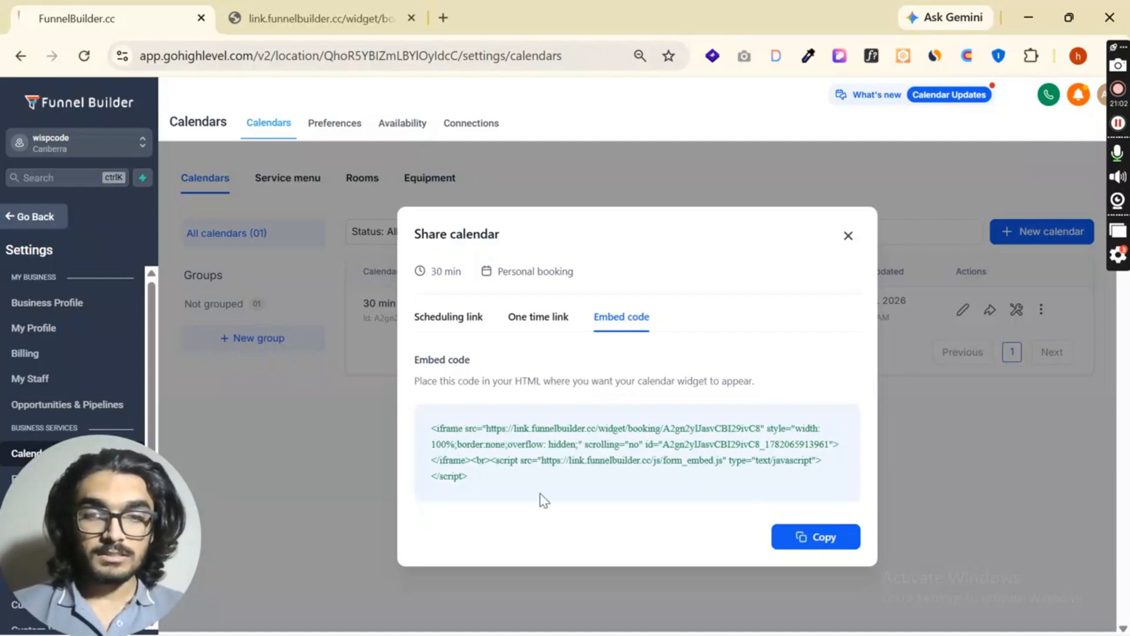
{"action": "left_click_drag", "start_coordinate": [543, 500], "coordinate": [415, 268]}
{"action": "left_click_drag", "start_coordinate": [480, 484], "coordinate": [434, 428]}
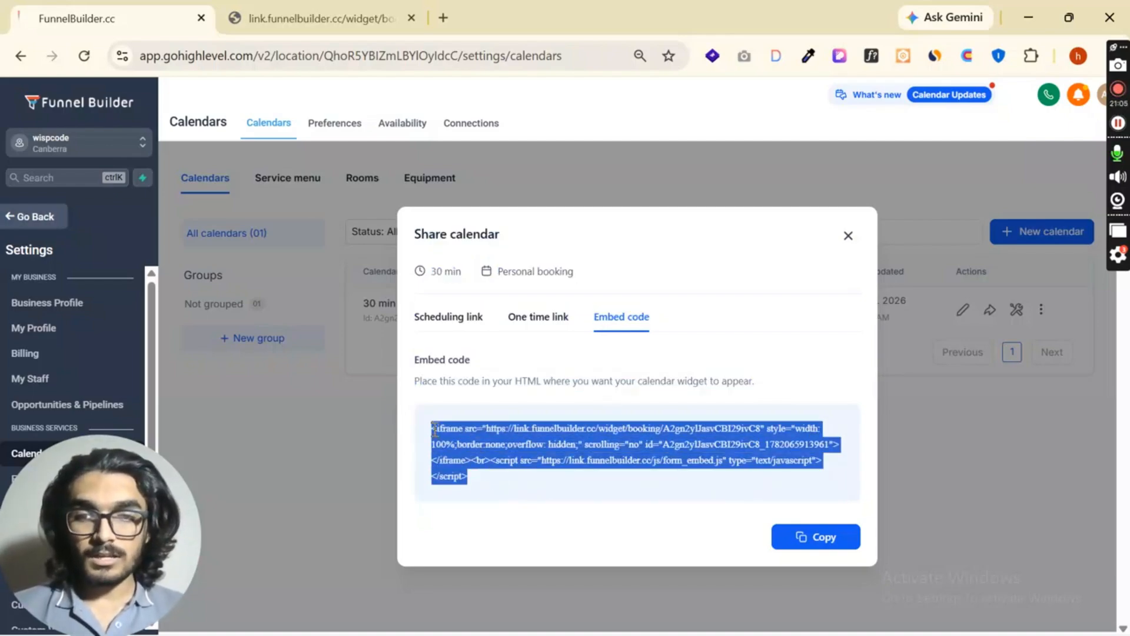
{"action": "left_click", "coordinate": [478, 437]}
{"action": "left_click_drag", "start_coordinate": [485, 480], "coordinate": [431, 435]}
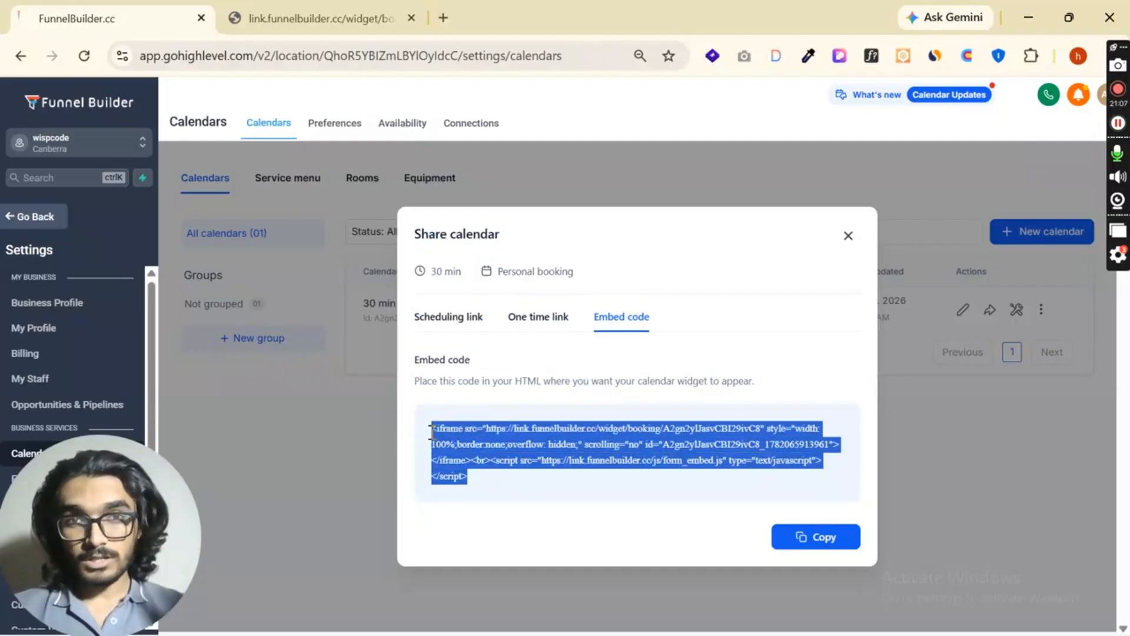
{"action": "left_click", "coordinate": [507, 475]}
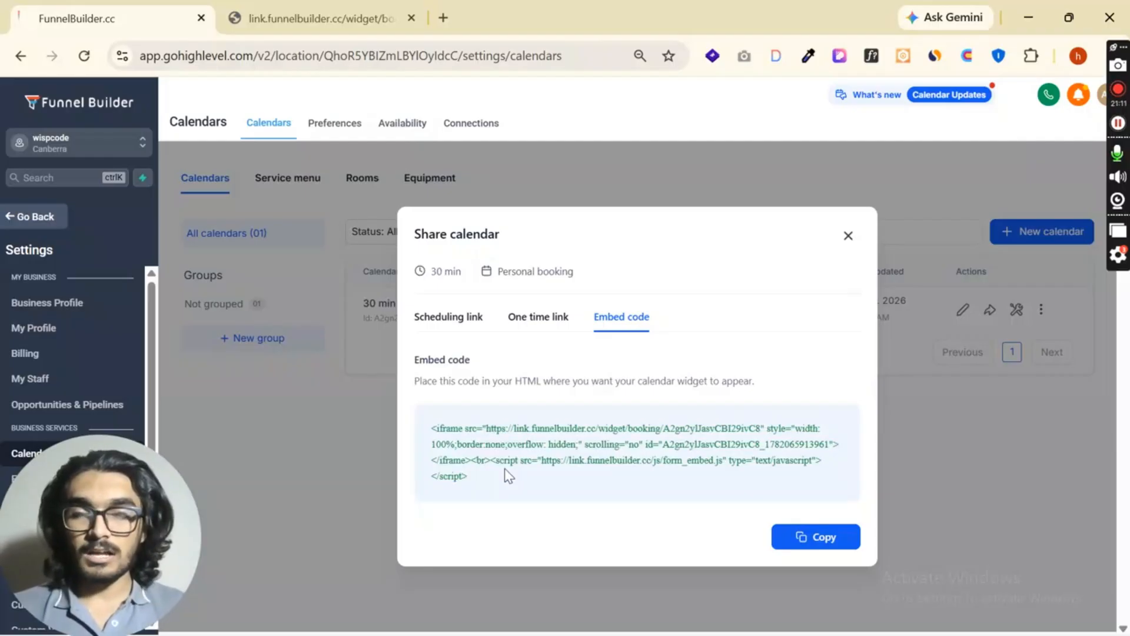
{"action": "left_click", "coordinate": [815, 539]}
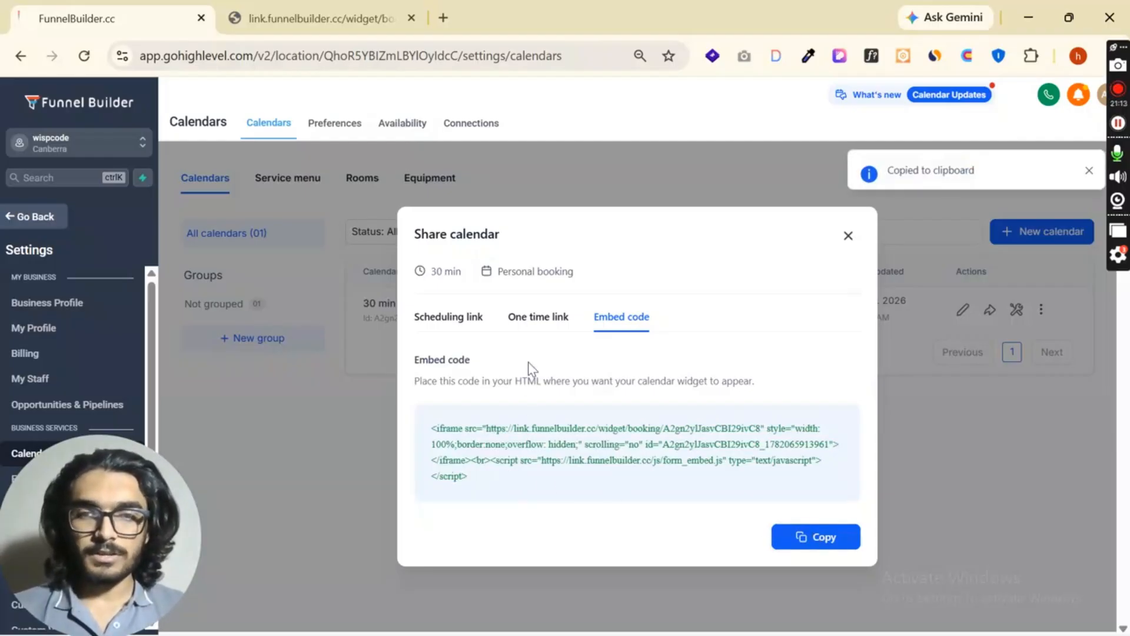
{"action": "left_click", "coordinate": [535, 321]}
{"action": "left_click", "coordinate": [465, 355]}
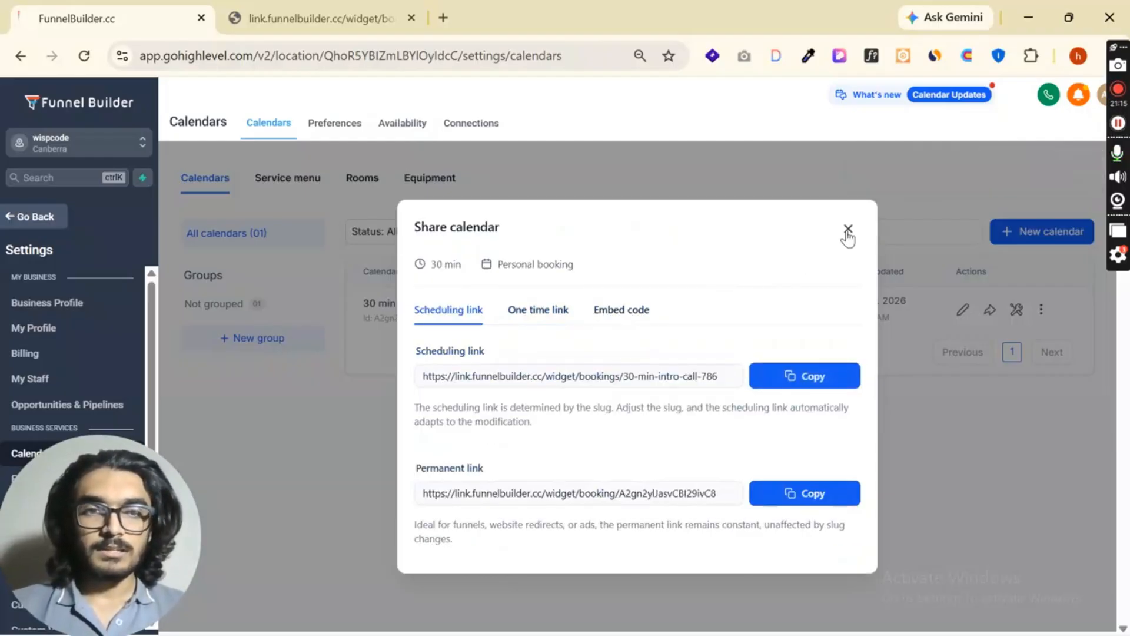
{"action": "left_click", "coordinate": [848, 228]}
- Select the 03:30 PM slot on Monday, June 22, 2026 in the widget preview and continue to the details form
{"action": "left_click", "coordinate": [281, 1]}
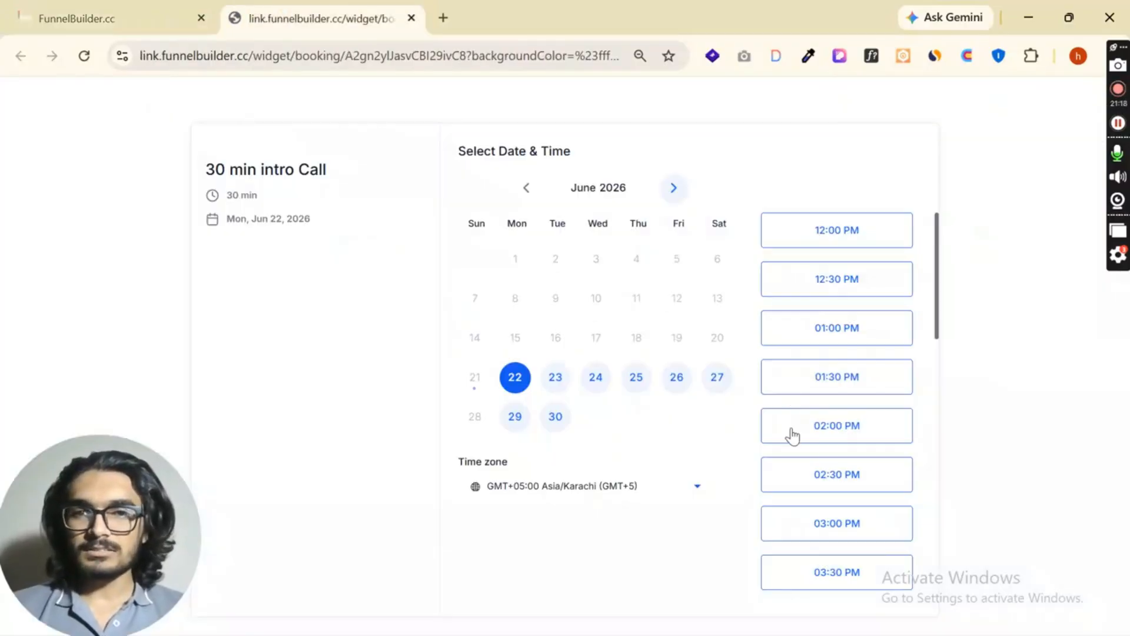
{"action": "scroll", "coordinate": [790, 434], "scroll_direction": "down", "scroll_amount": 5}
{"action": "left_click", "coordinate": [836, 298]}
{"action": "left_click", "coordinate": [848, 308]}
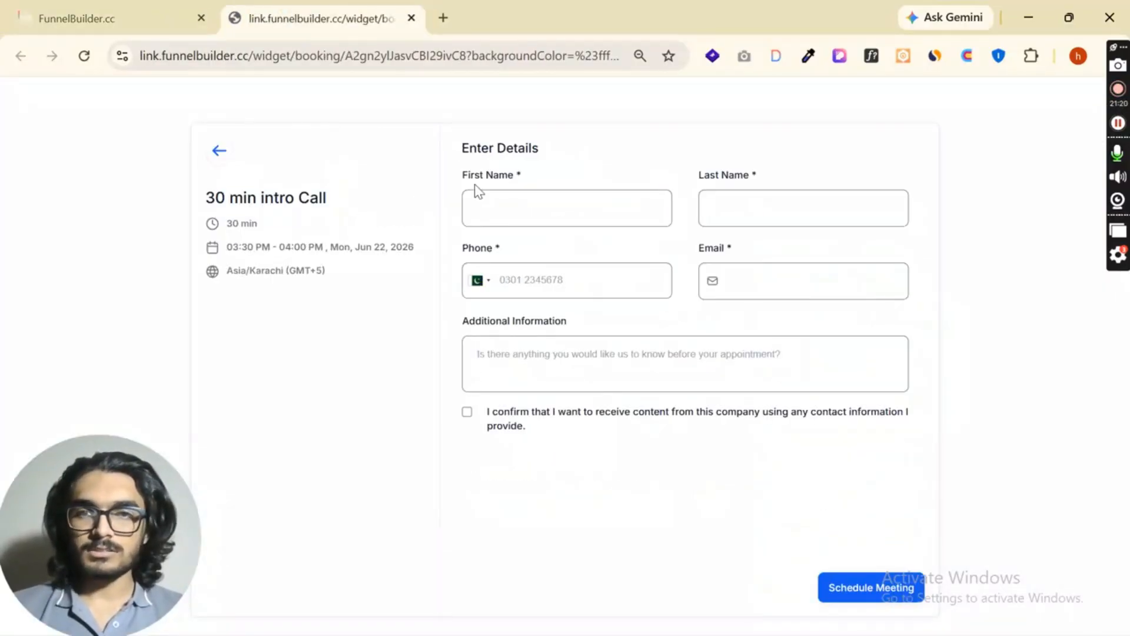
- Fill in the booker's first name, last name, email and phone number in the booking details form
{"action": "left_click", "coordinate": [532, 199]}
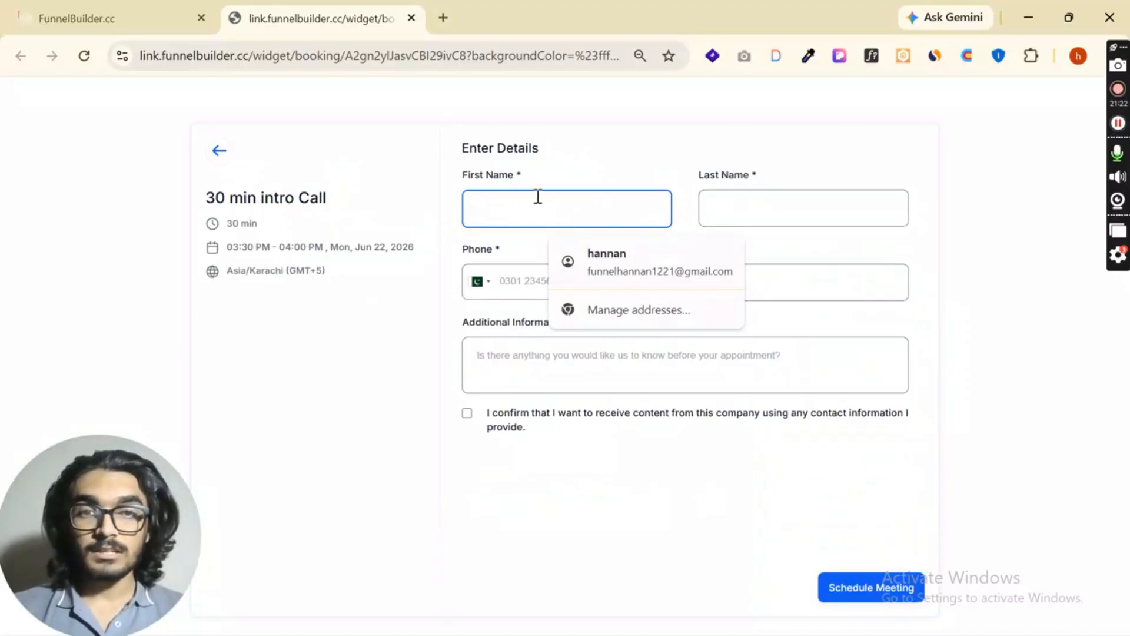
{"action": "left_click", "coordinate": [473, 371]}
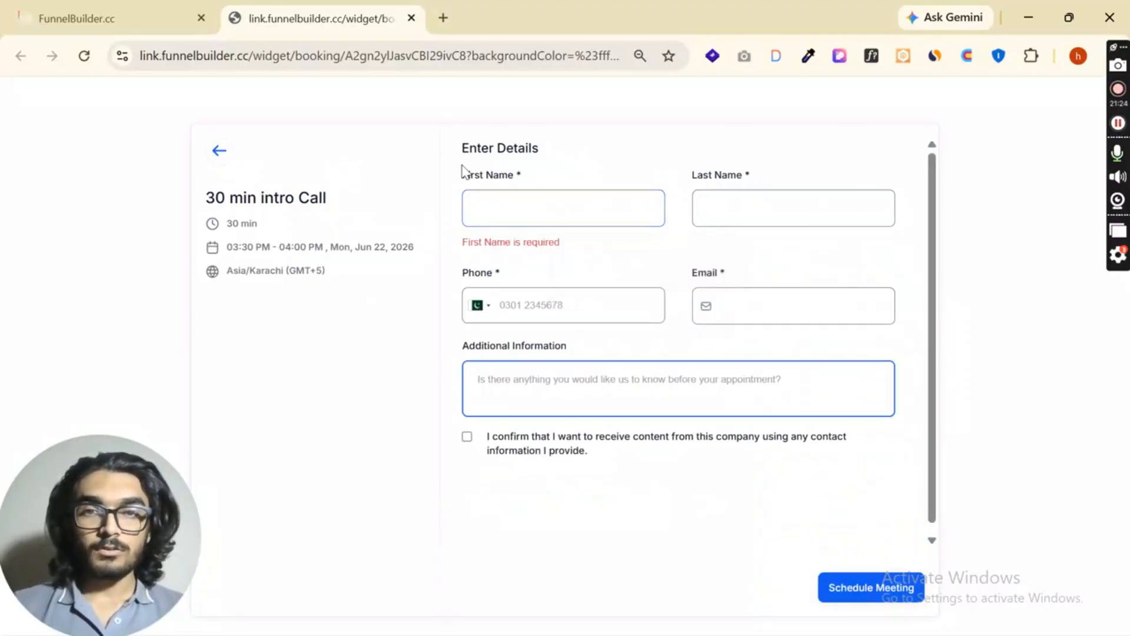
{"action": "left_click", "coordinate": [547, 215]}
{"action": "left_click", "coordinate": [575, 259]}
{"action": "left_click", "coordinate": [580, 283]}
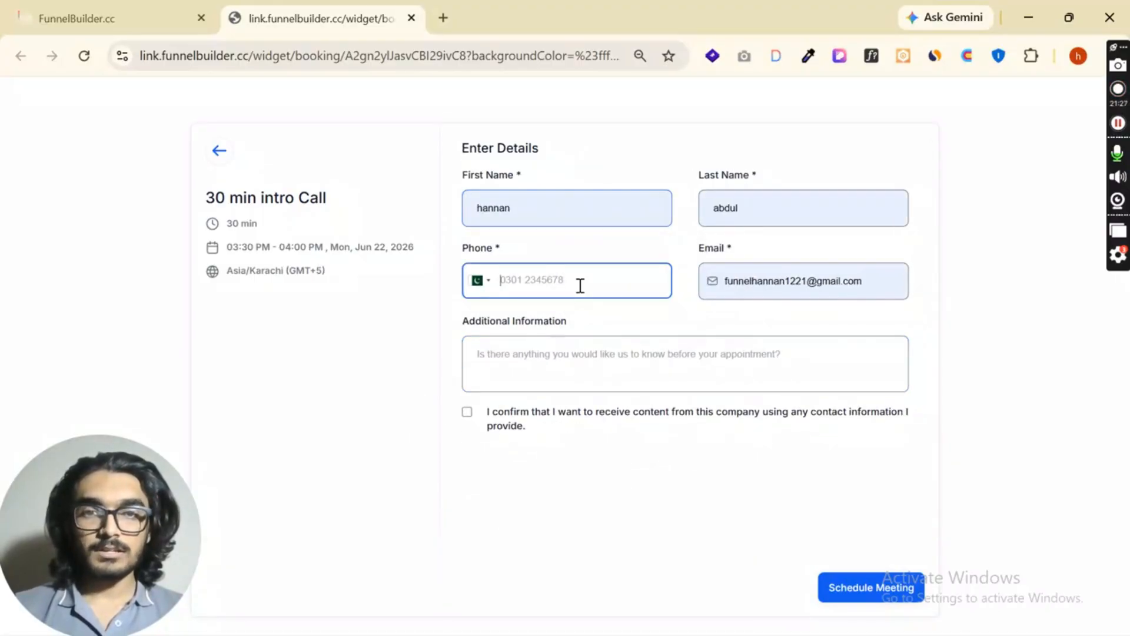
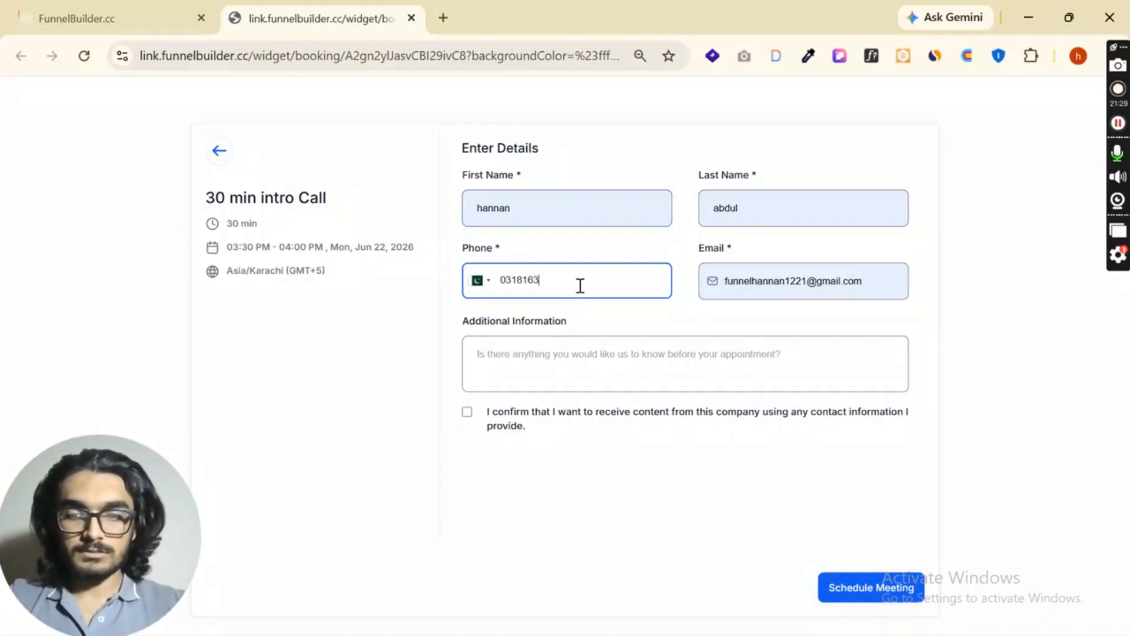
- Enter abx as additional information, accept the contact consent and schedule the meeting
{"action": "left_click", "coordinate": [572, 355]}
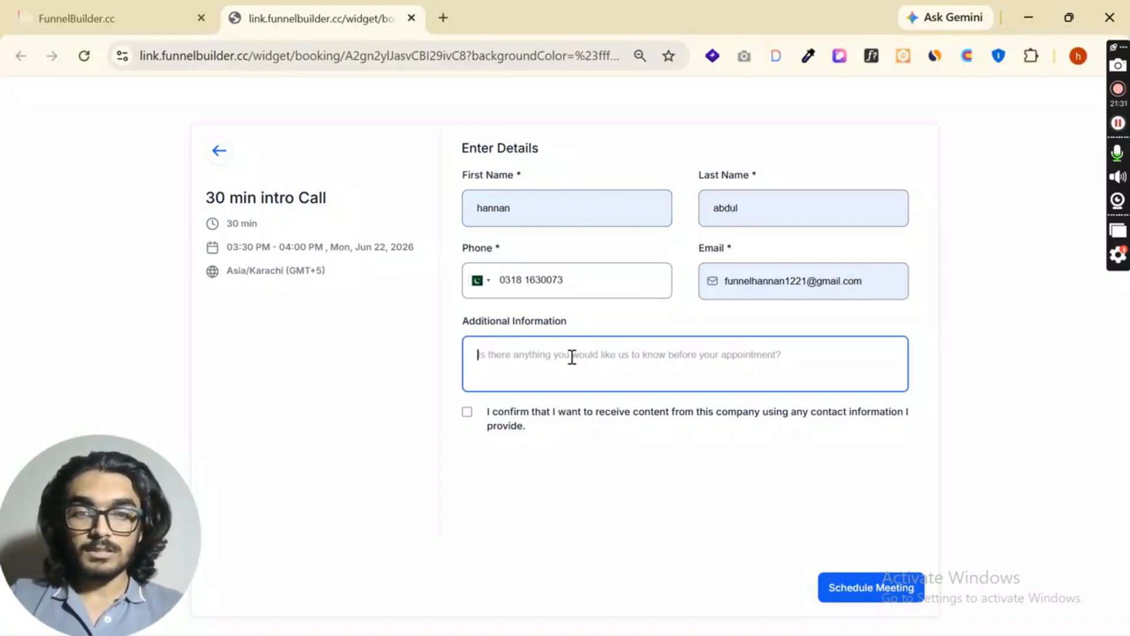
{"action": "type", "text": "abx"}
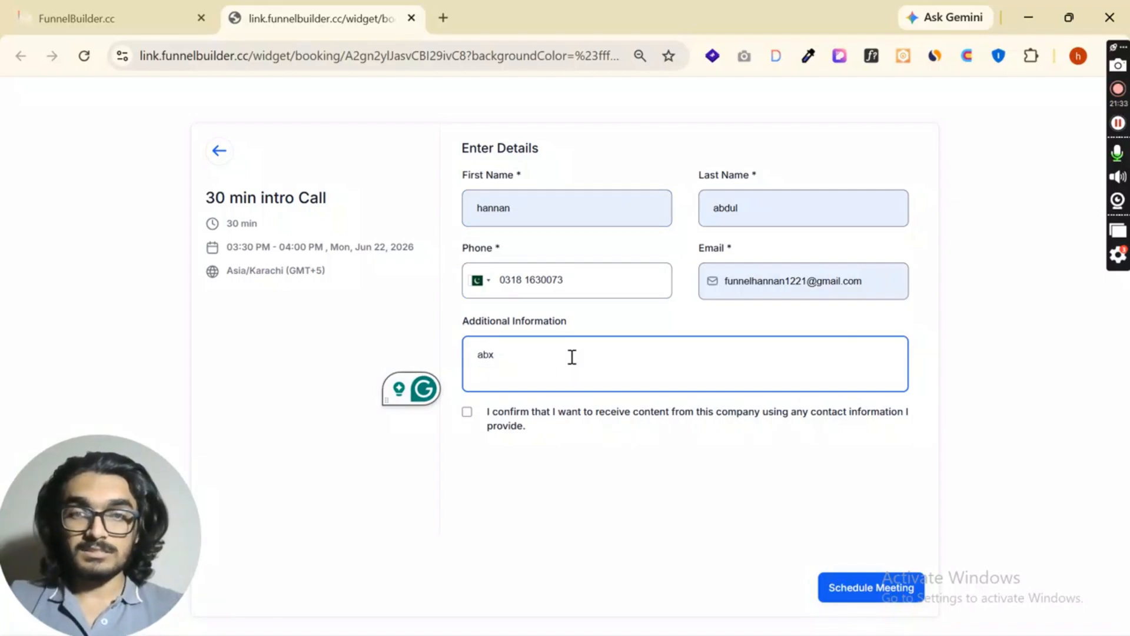
{"action": "left_click", "coordinate": [466, 413]}
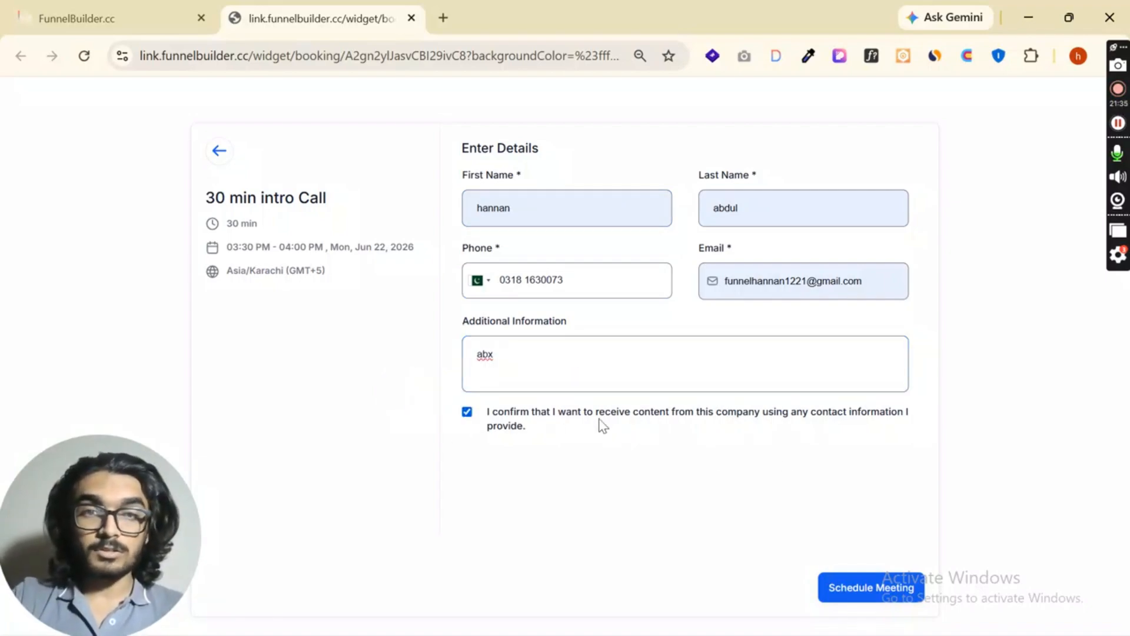
{"action": "left_click", "coordinate": [877, 582]}
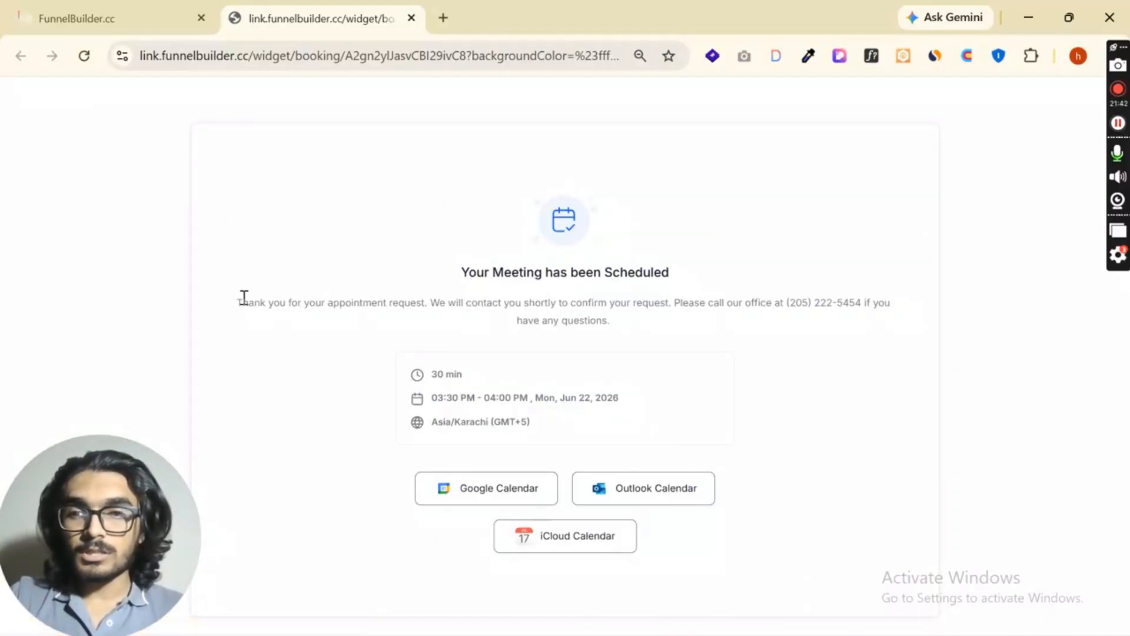
- Examine the booking confirmation's thank-you message, duration, date and time, and time zone
{"action": "left_click_drag", "start_coordinate": [243, 297], "coordinate": [911, 325]}
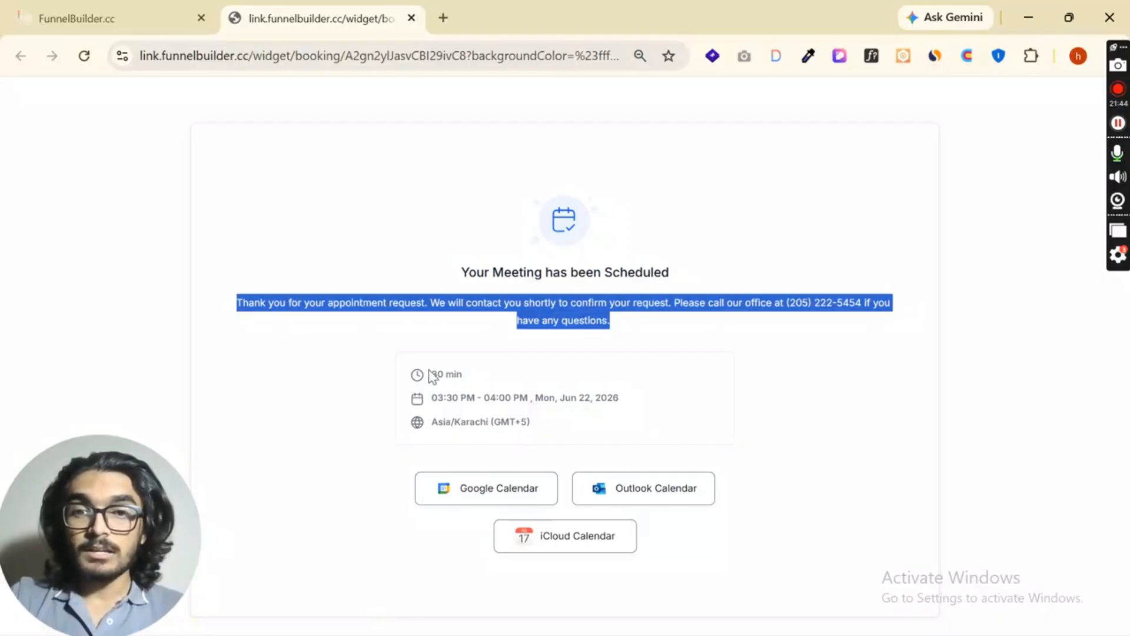
{"action": "left_click_drag", "start_coordinate": [432, 375], "coordinate": [620, 398]}
{"action": "left_click_drag", "start_coordinate": [430, 423], "coordinate": [644, 448]}
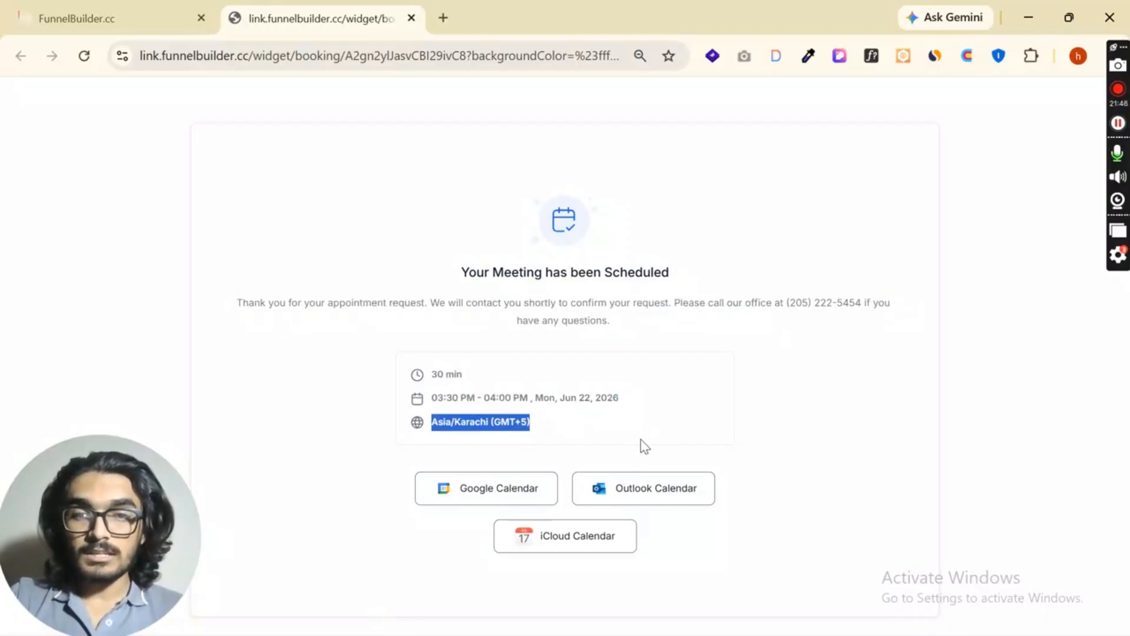
{"action": "left_click", "coordinate": [645, 448]}
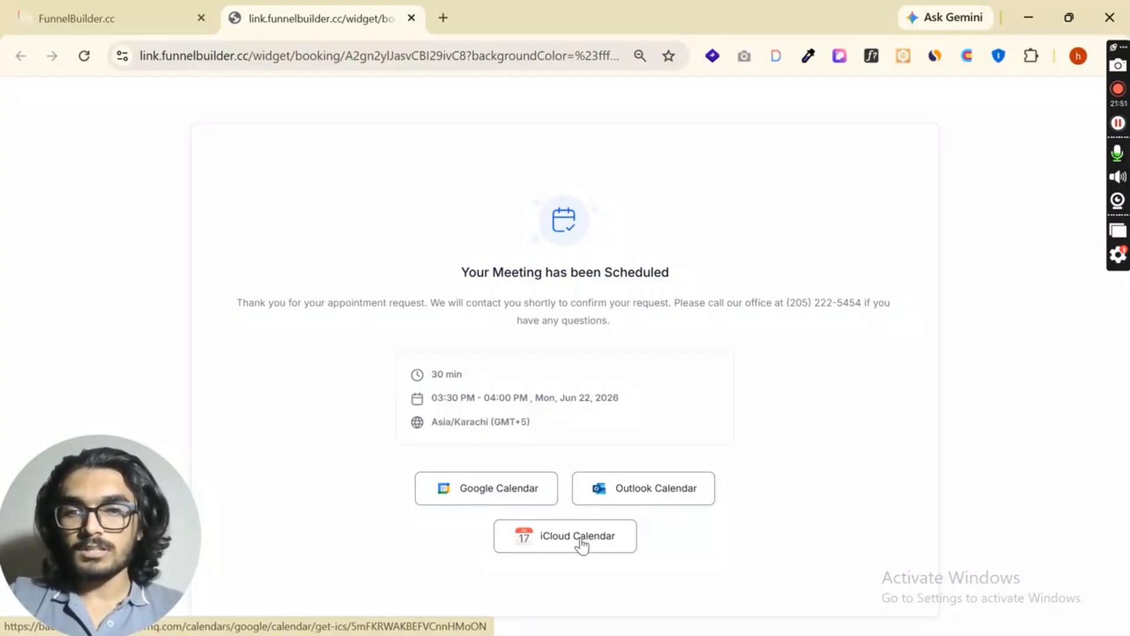
- Return to the calendars list in the FunnelBuilder tab and start a new Round robin calendar
{"action": "left_click", "coordinate": [138, 10]}
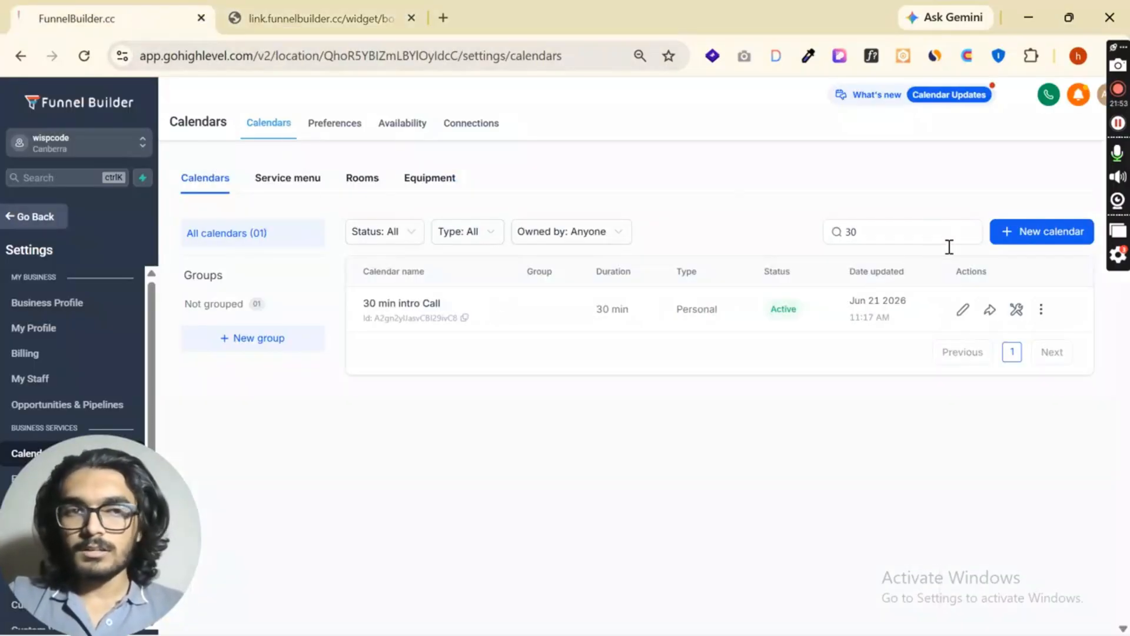
{"action": "left_click", "coordinate": [1030, 238]}
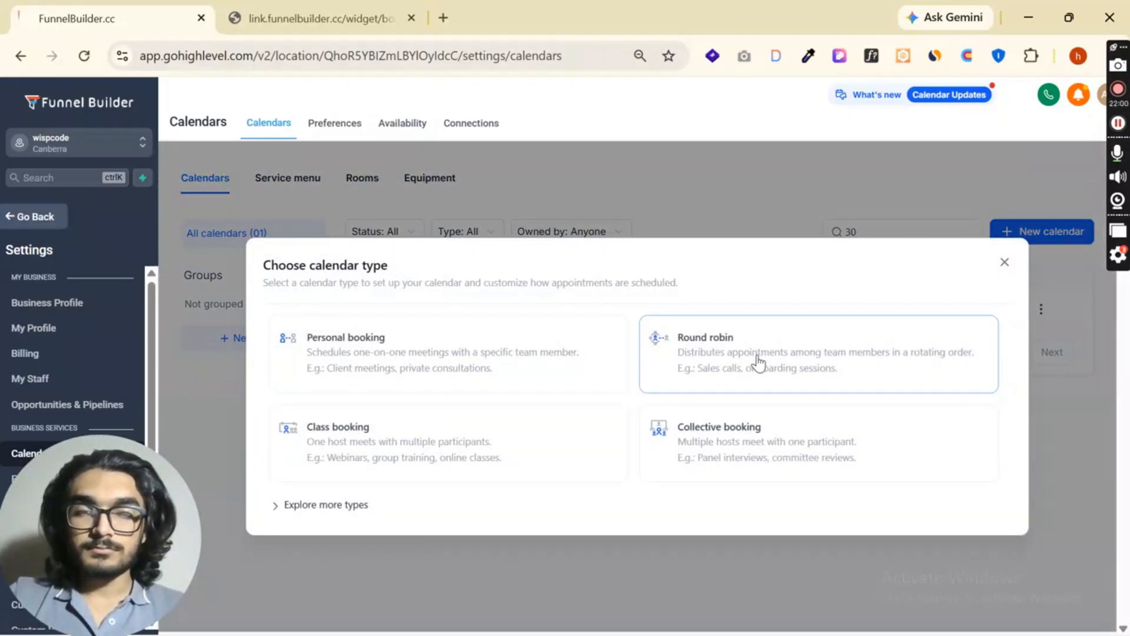
{"action": "left_click", "coordinate": [760, 361]}
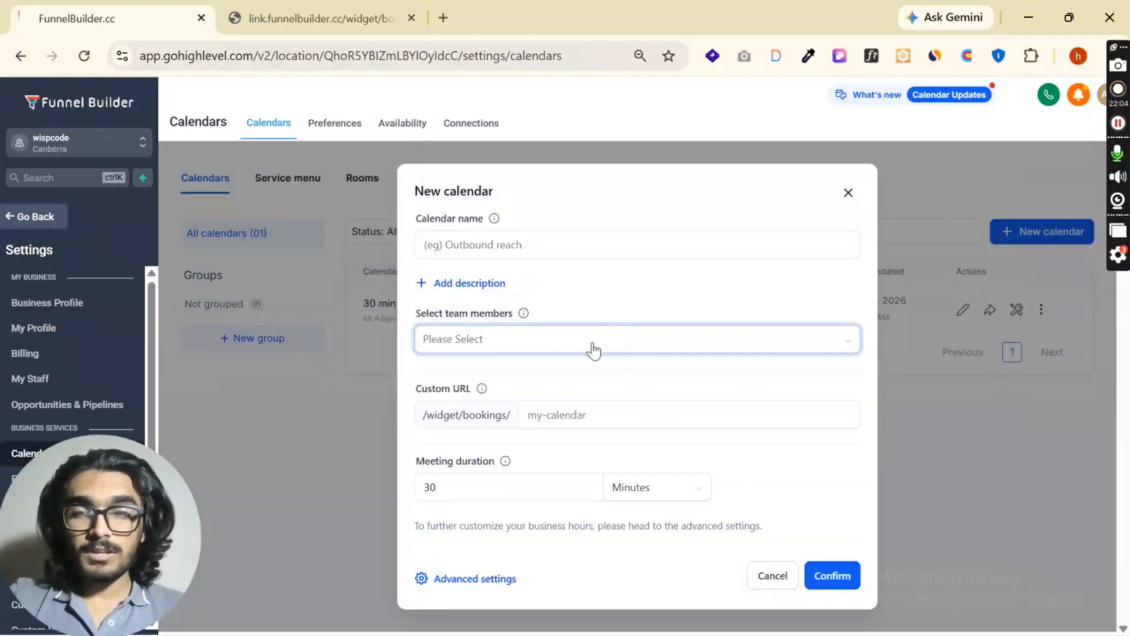
- Assign the first two listed team members to the new calendar, leaving out the third and fourth
{"action": "left_click", "coordinate": [571, 339]}
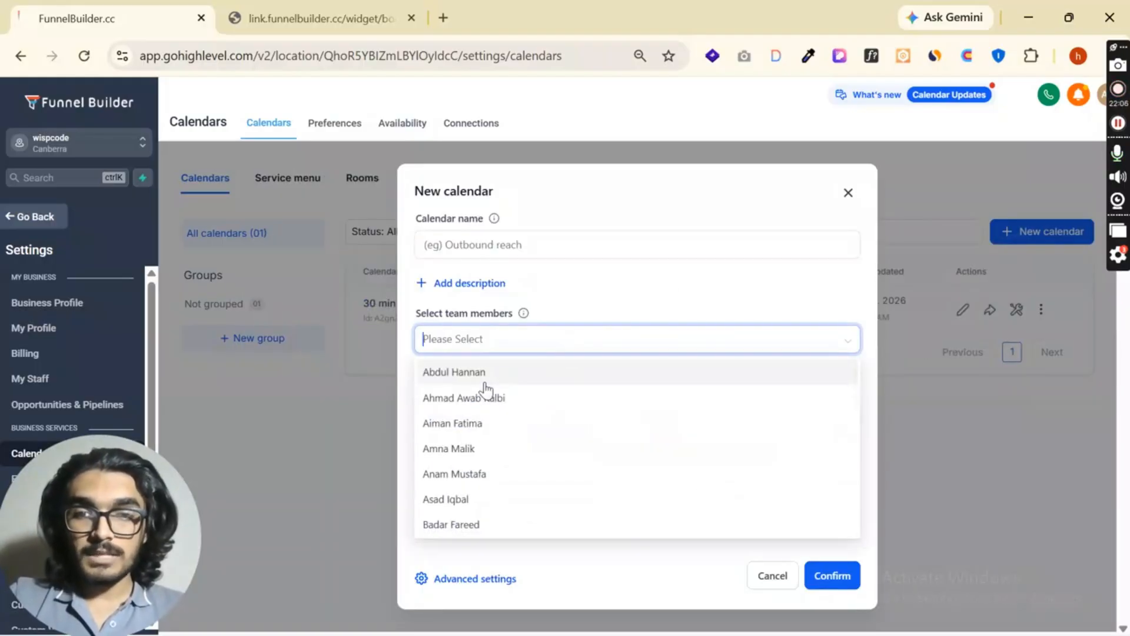
{"action": "left_click", "coordinate": [490, 376]}
{"action": "left_click", "coordinate": [503, 376]}
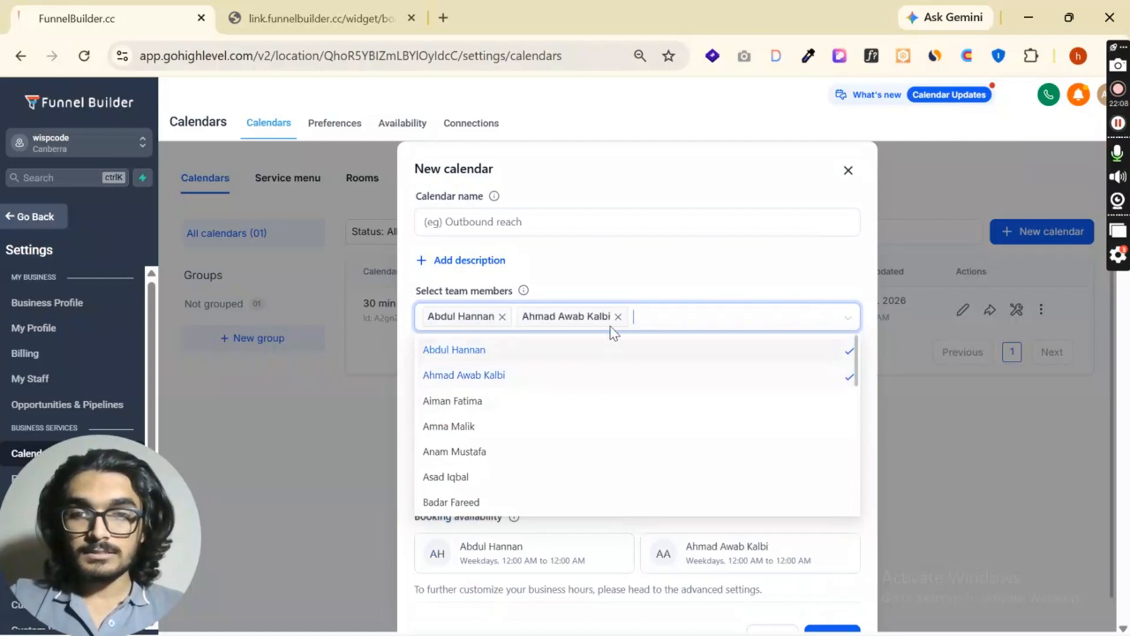
{"action": "left_click", "coordinate": [547, 403]}
{"action": "left_click", "coordinate": [591, 425]}
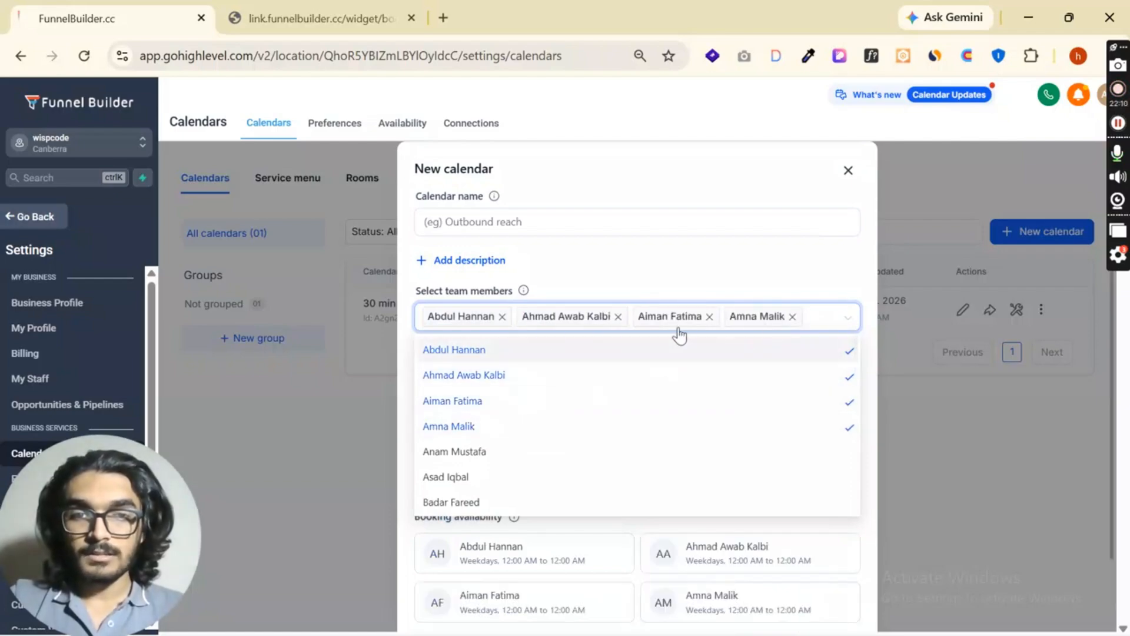
{"action": "left_click", "coordinate": [710, 316]}
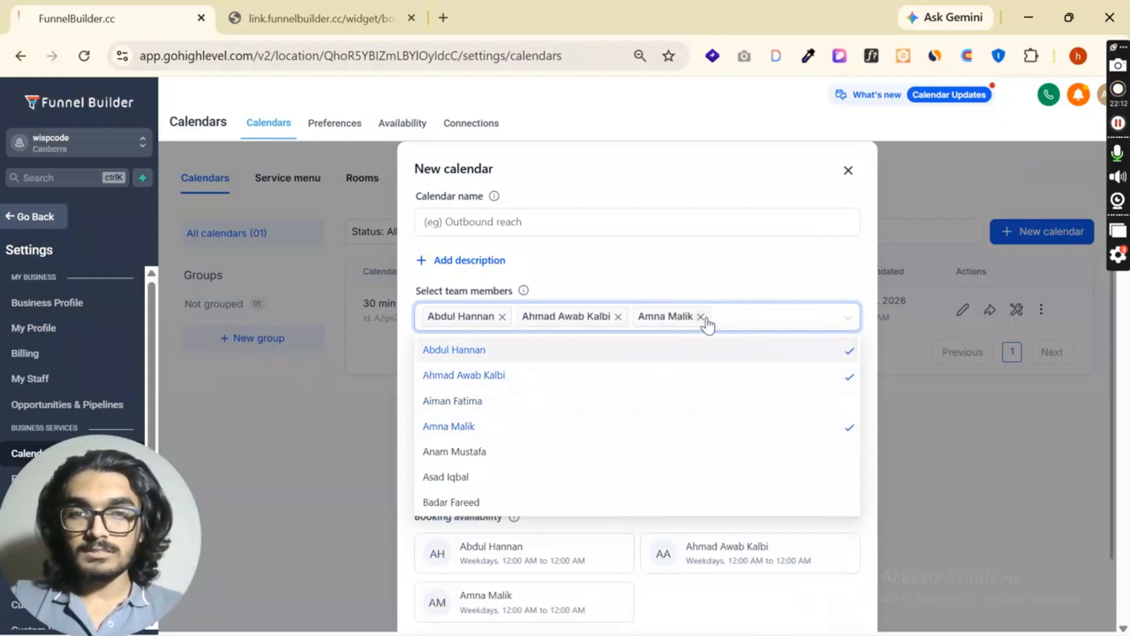
{"action": "left_click", "coordinate": [701, 317]}
{"action": "left_click", "coordinate": [657, 272]}
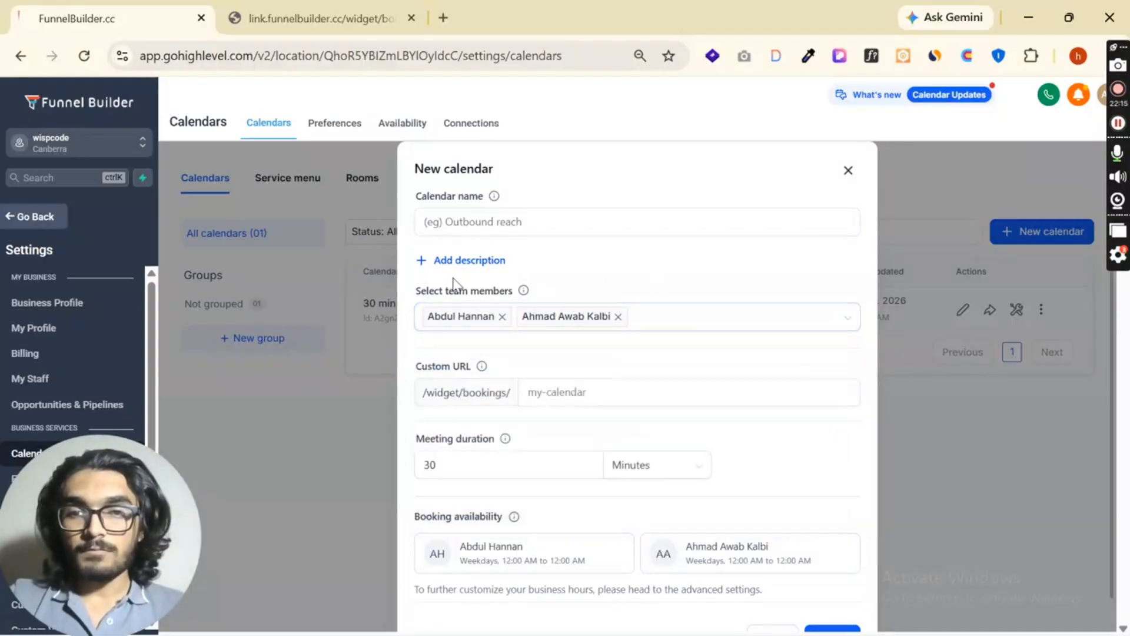
- Name the calendar Round Robin 30 min Calendar with the custom URL round-robin-30-min-calendar and create it
{"action": "left_click", "coordinate": [550, 230]}
{"action": "type", "text": "Round Robin 30 min Calendar"}
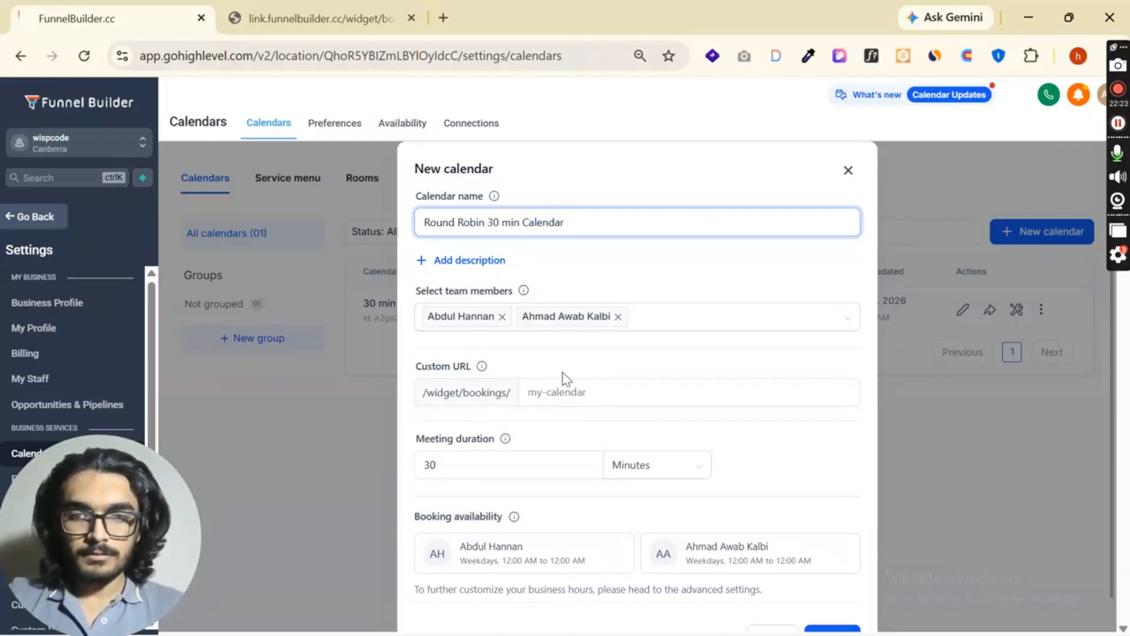
{"action": "scroll", "coordinate": [567, 379], "scroll_direction": "down", "scroll_amount": 2}
{"action": "left_click", "coordinate": [600, 359]}
{"action": "left_click", "coordinate": [540, 406]}
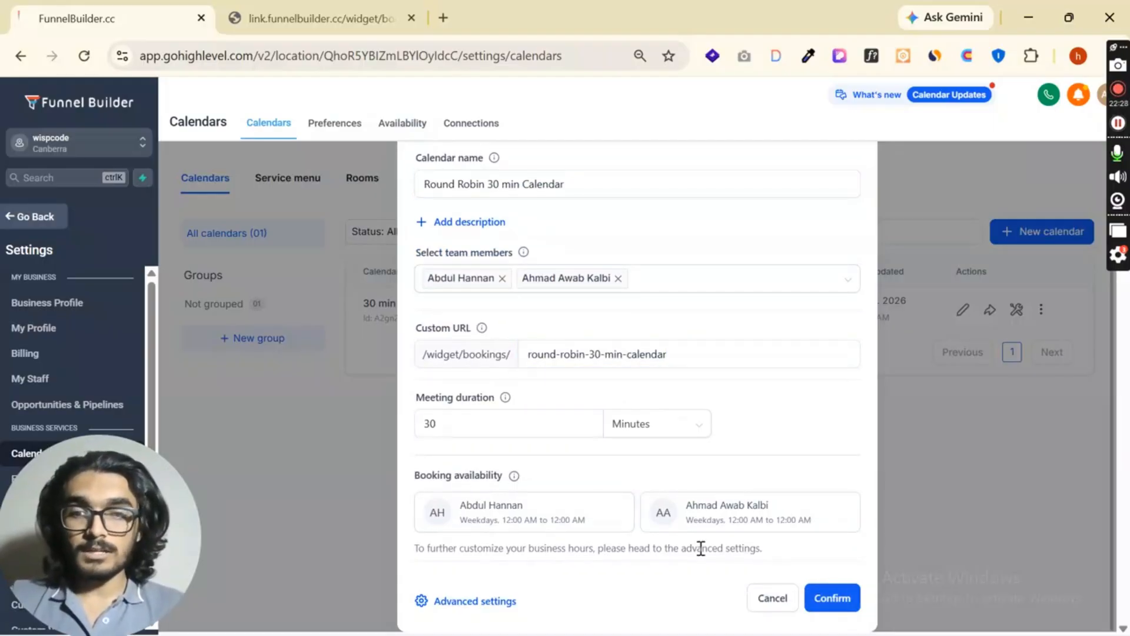
{"action": "left_click", "coordinate": [820, 602]}
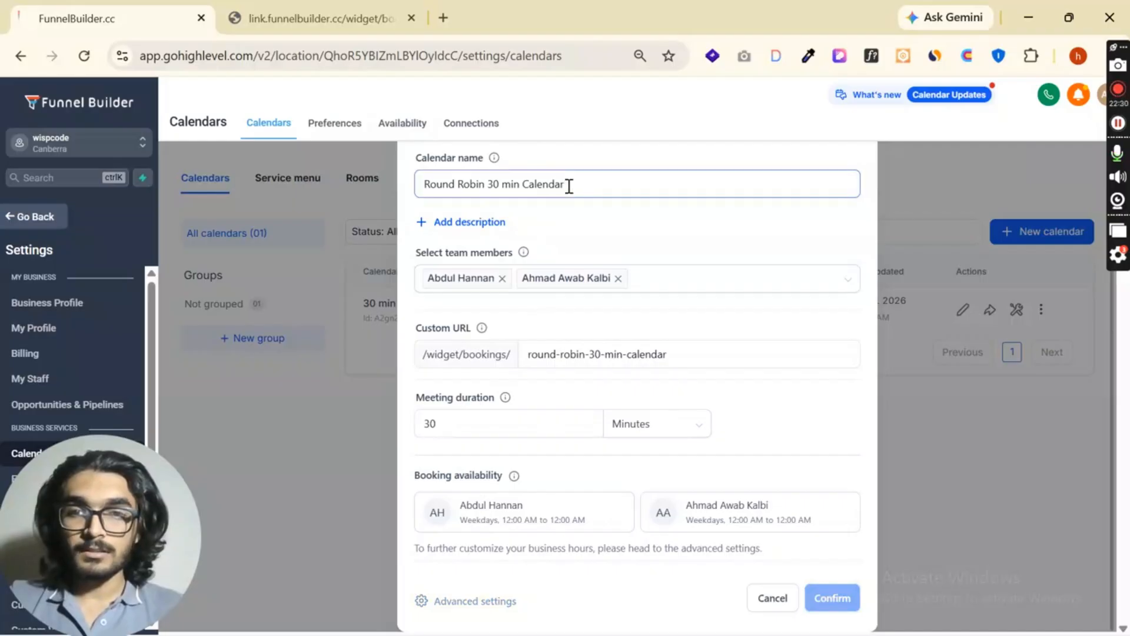
{"action": "left_click", "coordinate": [647, 526]}
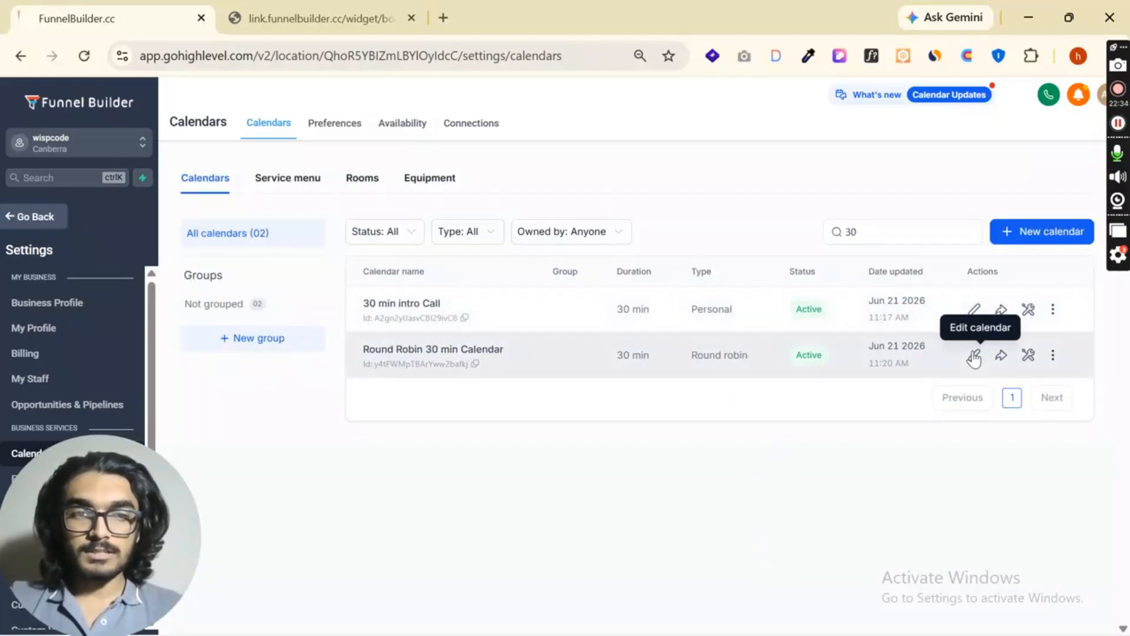
- Open Round Robin 30 min Calendar for editing and examine its basic details and its staff and location settings
{"action": "left_click", "coordinate": [974, 356]}
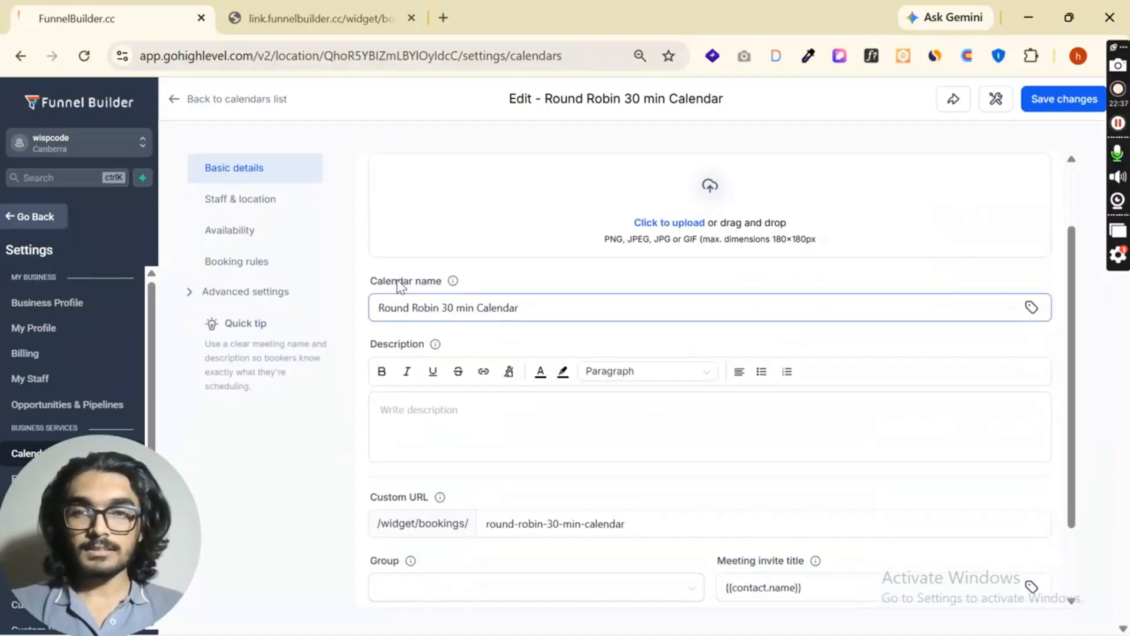
{"action": "scroll", "coordinate": [424, 253], "scroll_direction": "down", "scroll_amount": 3}
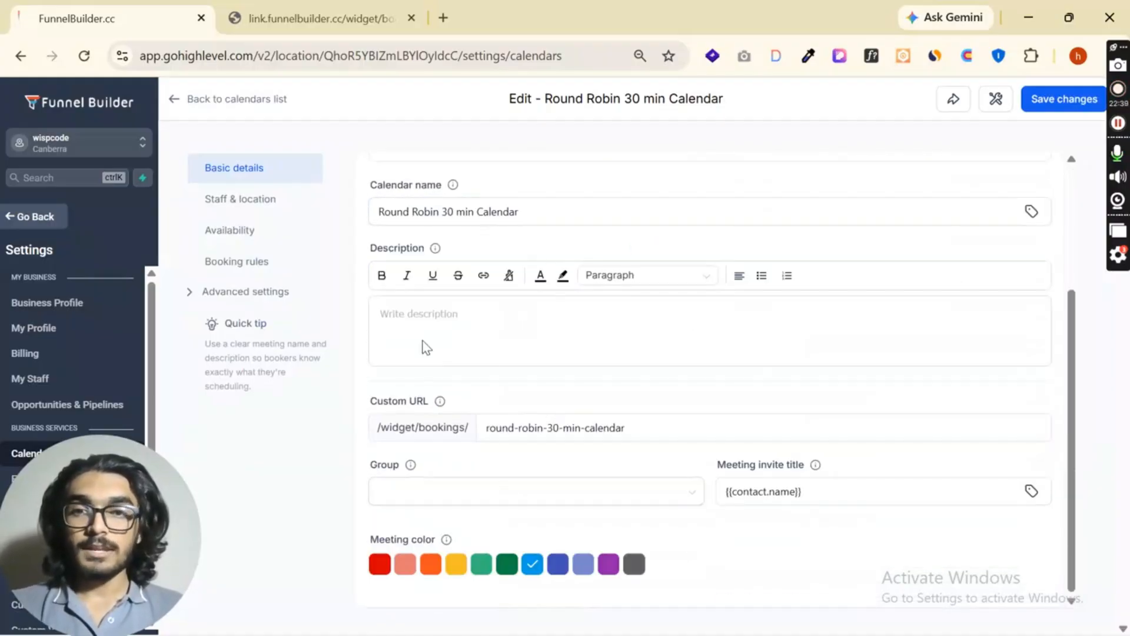
{"action": "left_click", "coordinate": [242, 202]}
{"action": "scroll", "coordinate": [565, 239], "scroll_direction": "down", "scroll_amount": 1}
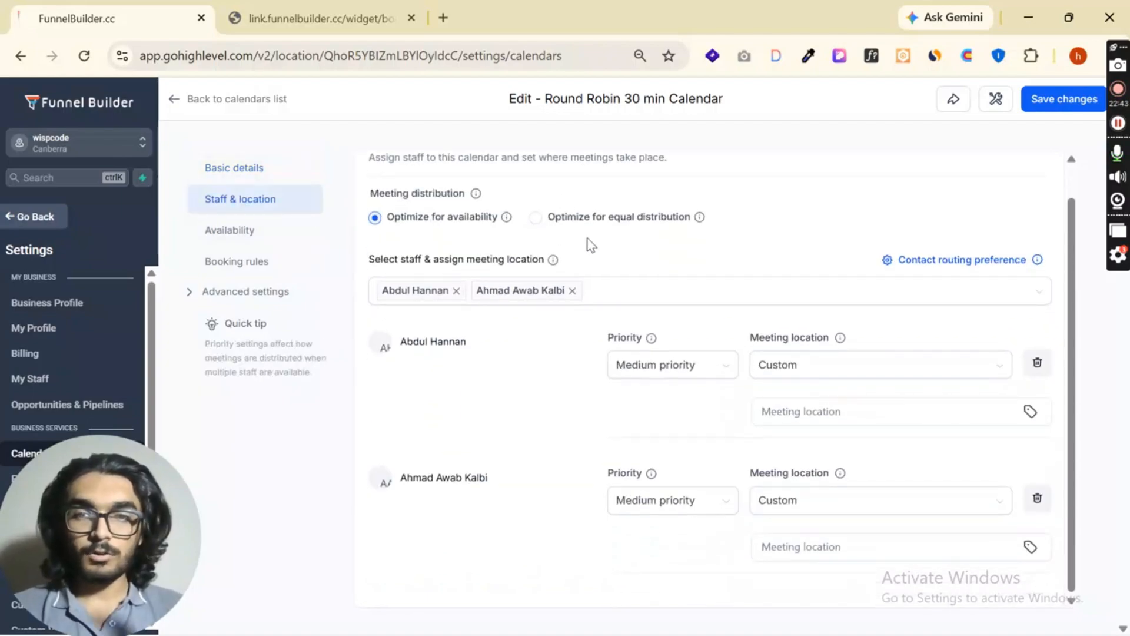
{"action": "left_click", "coordinate": [542, 285]}
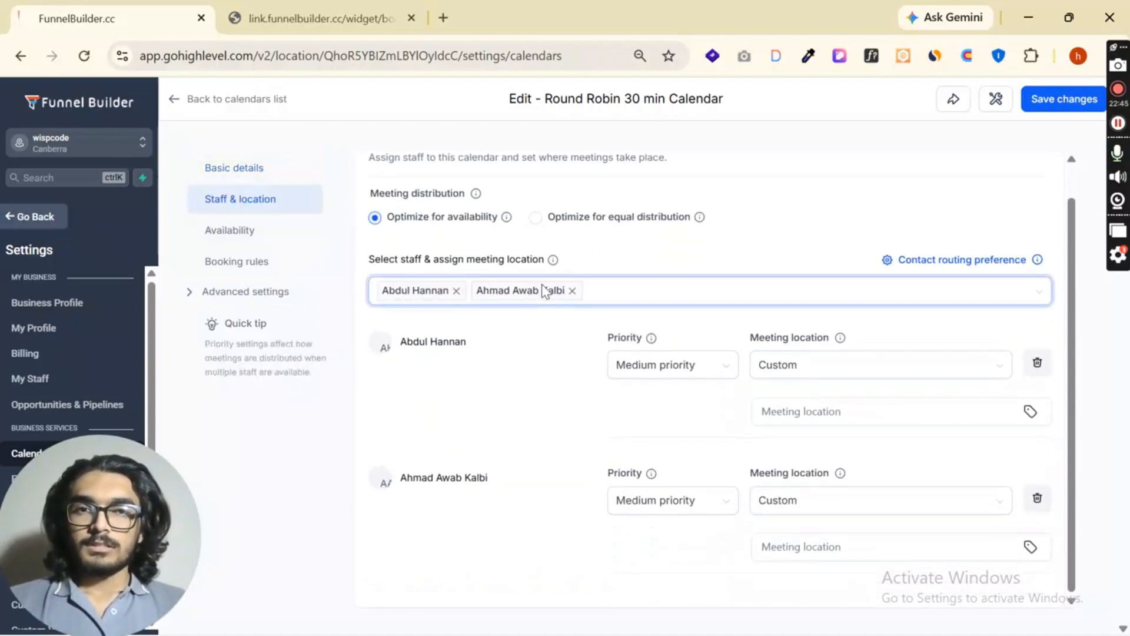
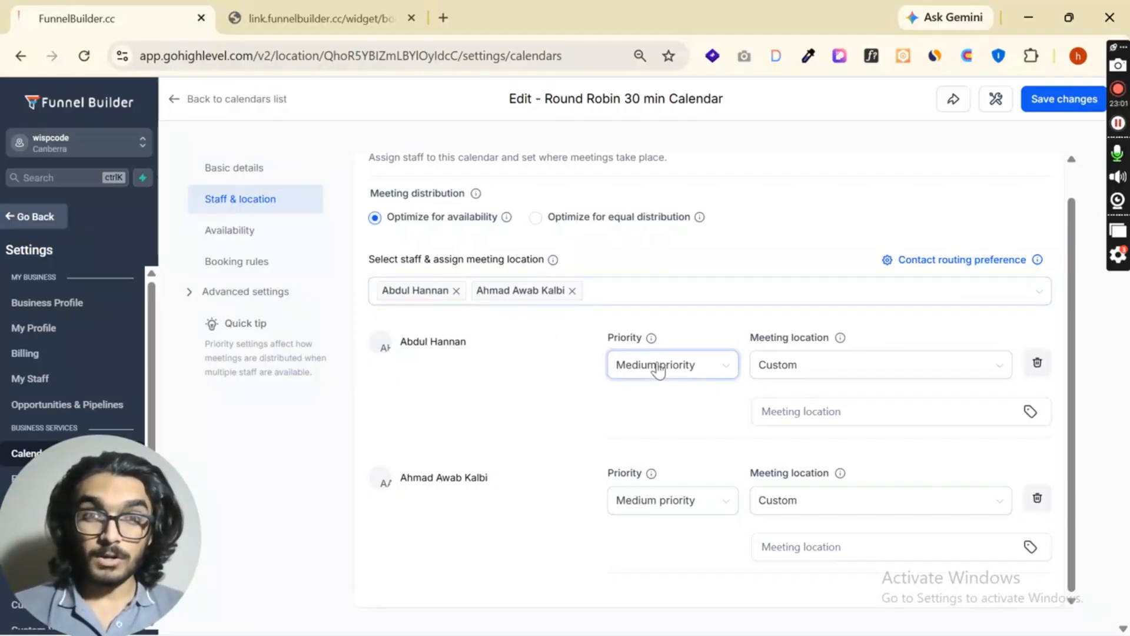
- Set the first staff member's priority to High and the second staff member's priority to Low
{"action": "left_click", "coordinate": [658, 370]}
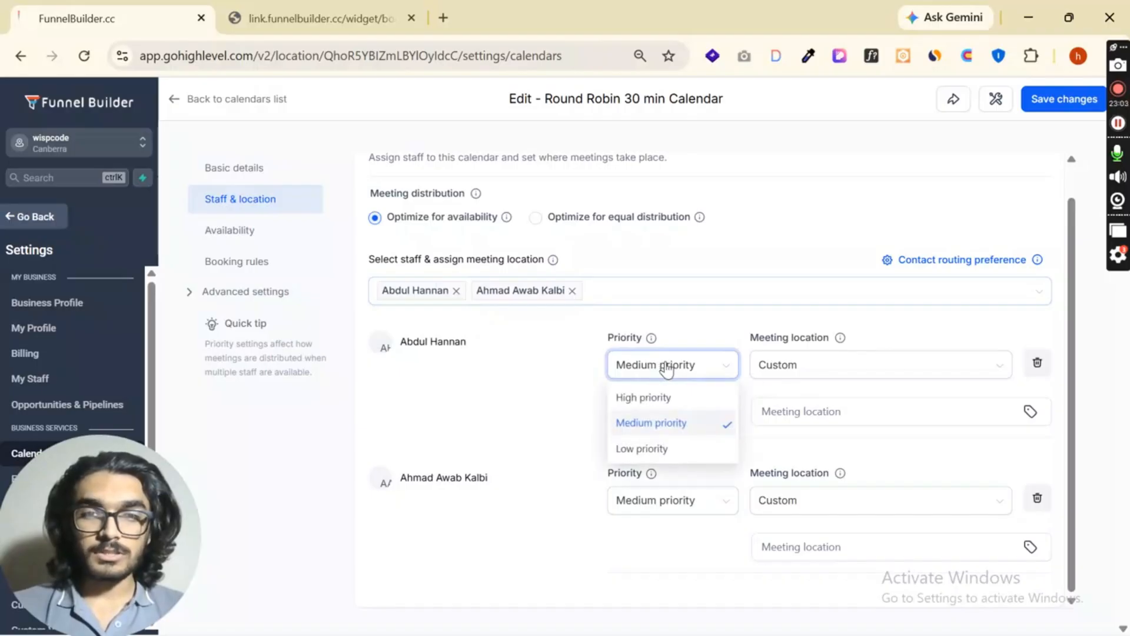
{"action": "left_click", "coordinate": [664, 400]}
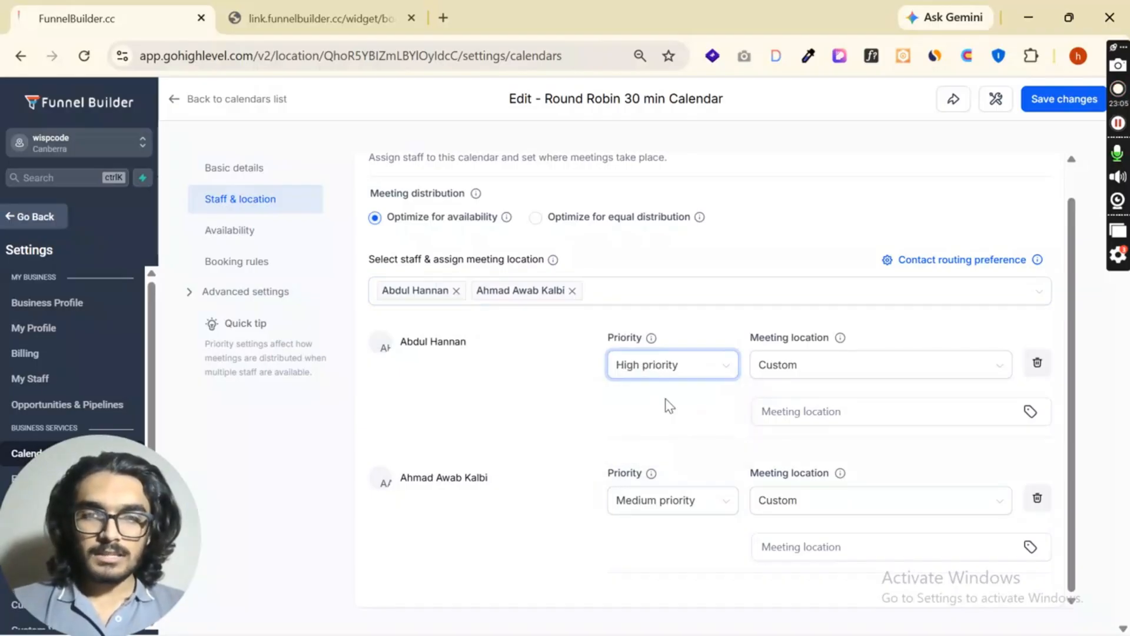
{"action": "left_click", "coordinate": [680, 500]}
{"action": "left_click", "coordinate": [652, 585]}
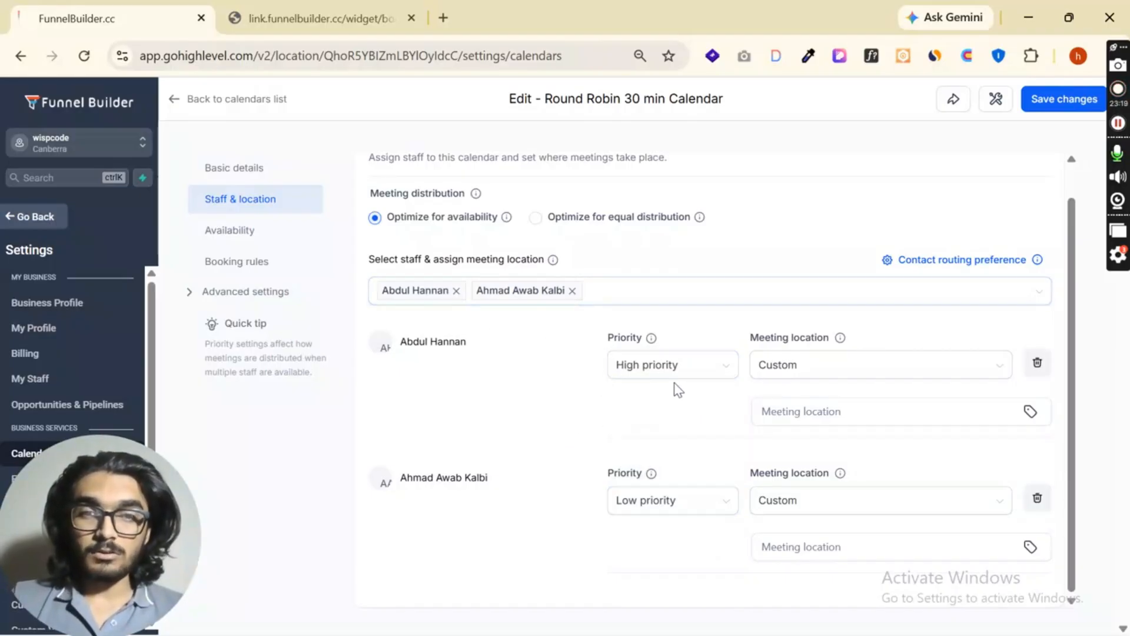
- Set both staff members' priorities back to Medium
{"action": "left_click_drag", "start_coordinate": [399, 342], "coordinate": [485, 344]}
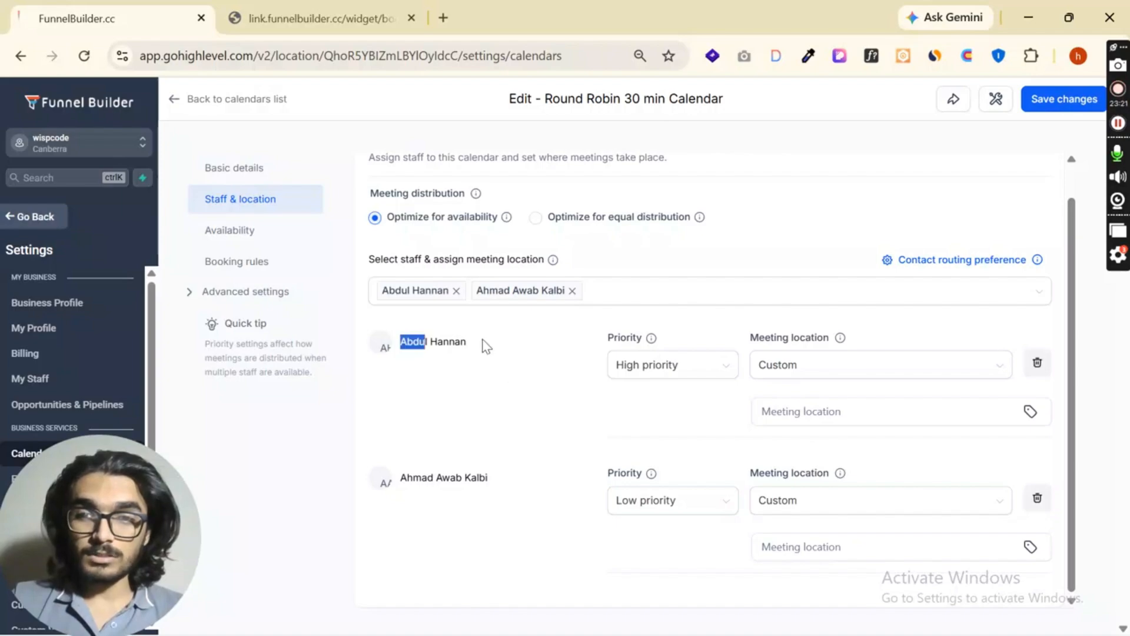
{"action": "left_click_drag", "start_coordinate": [400, 477], "coordinate": [516, 477]}
{"action": "left_click_drag", "start_coordinate": [399, 341], "coordinate": [523, 346]}
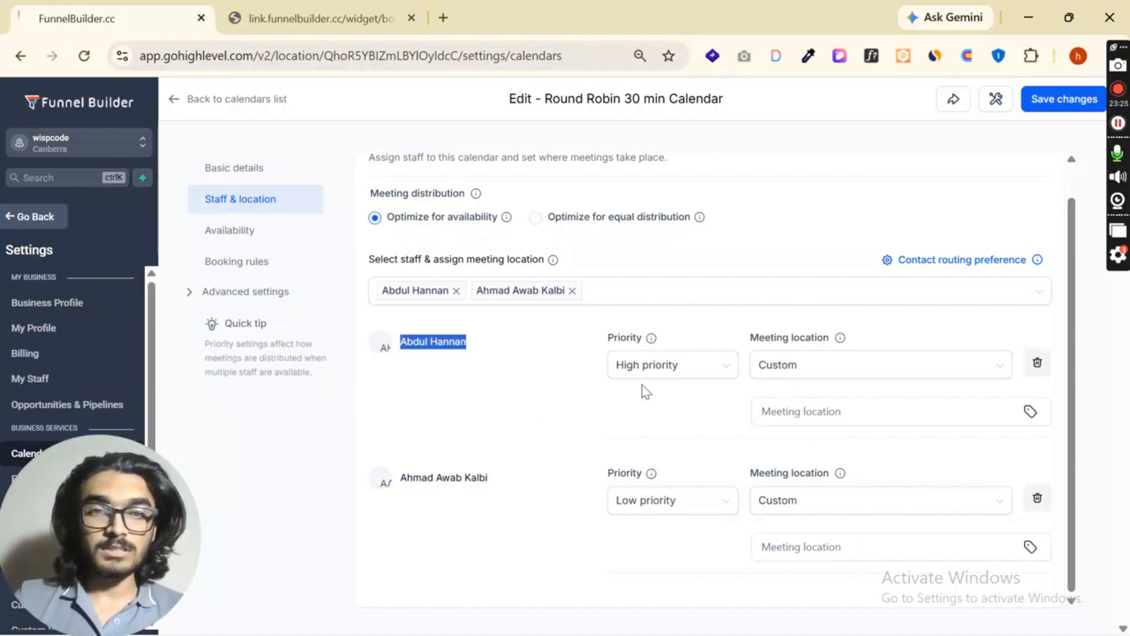
{"action": "left_click", "coordinate": [674, 369]}
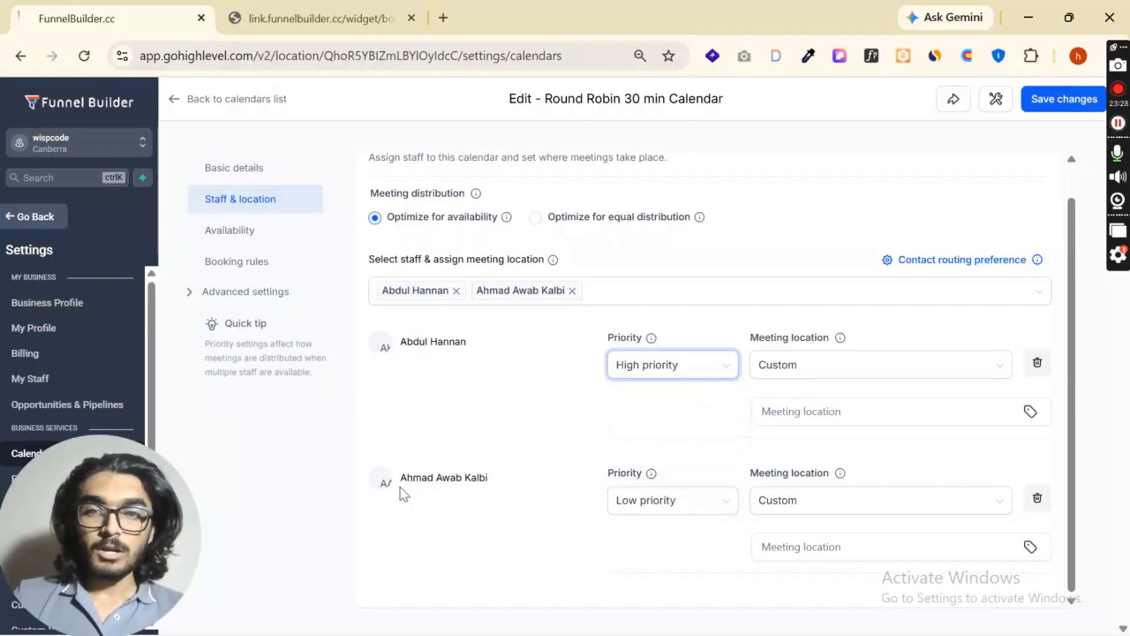
{"action": "left_click_drag", "start_coordinate": [402, 479], "coordinate": [502, 484]}
{"action": "left_click", "coordinate": [676, 505]}
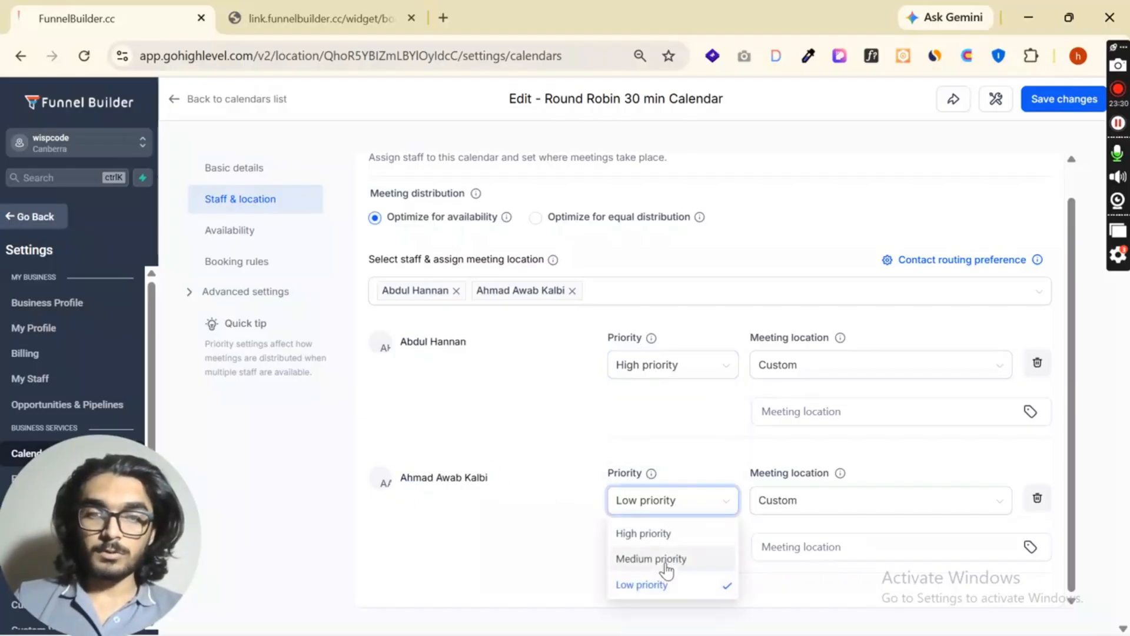
{"action": "left_click", "coordinate": [666, 466]}
{"action": "left_click", "coordinate": [669, 502]}
{"action": "left_click", "coordinate": [673, 555]}
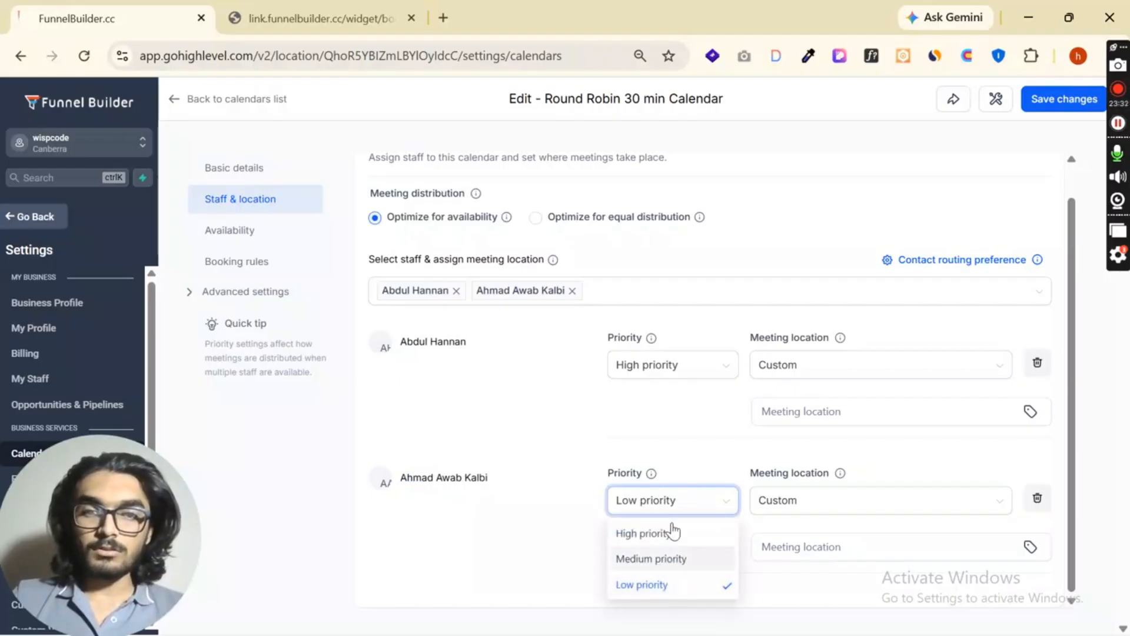
{"action": "left_click", "coordinate": [681, 380]}
{"action": "left_click", "coordinate": [669, 424]}
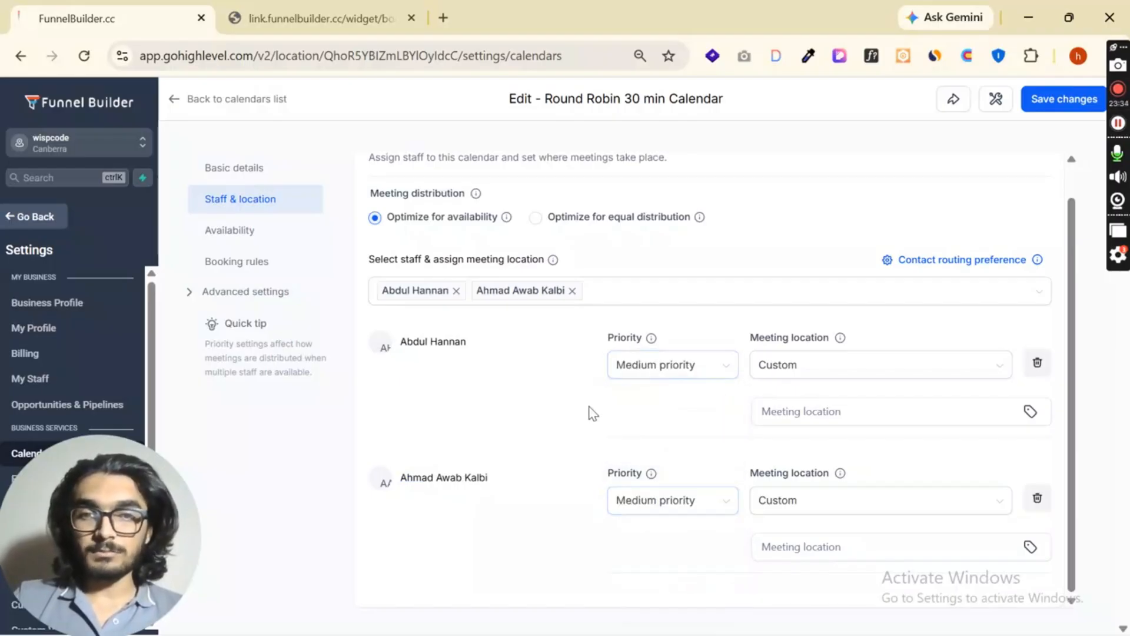
- Add the fifth listed team member to the calendar's staff and set that member's priority to High
{"action": "left_click", "coordinate": [582, 299]}
{"action": "left_click", "coordinate": [485, 424]}
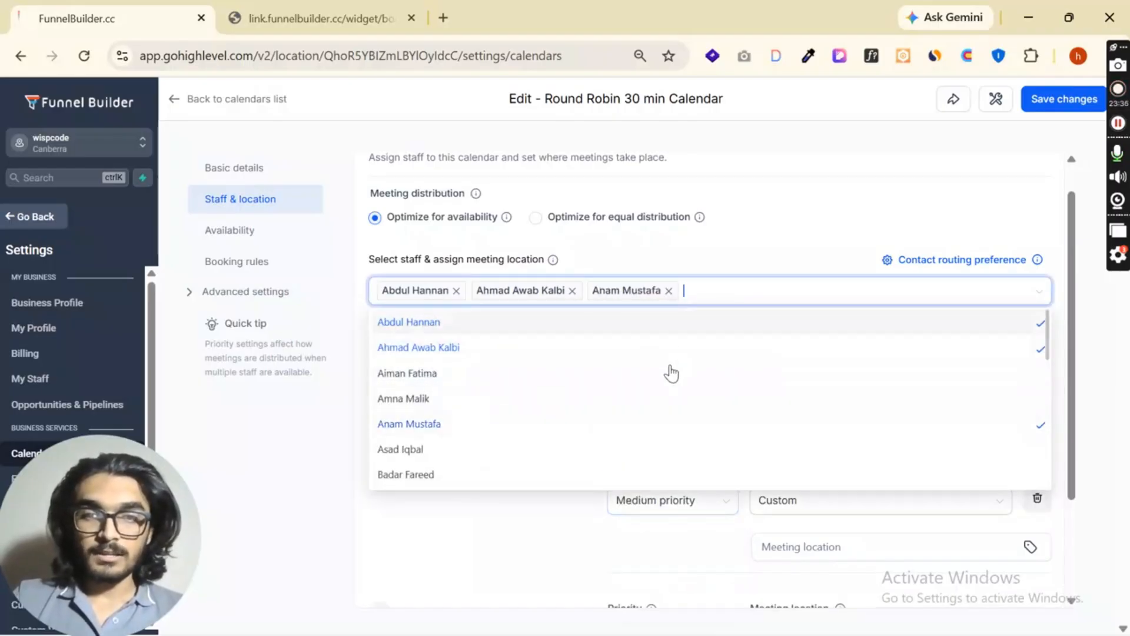
{"action": "left_click", "coordinate": [564, 522]}
{"action": "scroll", "coordinate": [648, 430], "scroll_direction": "down", "scroll_amount": 2}
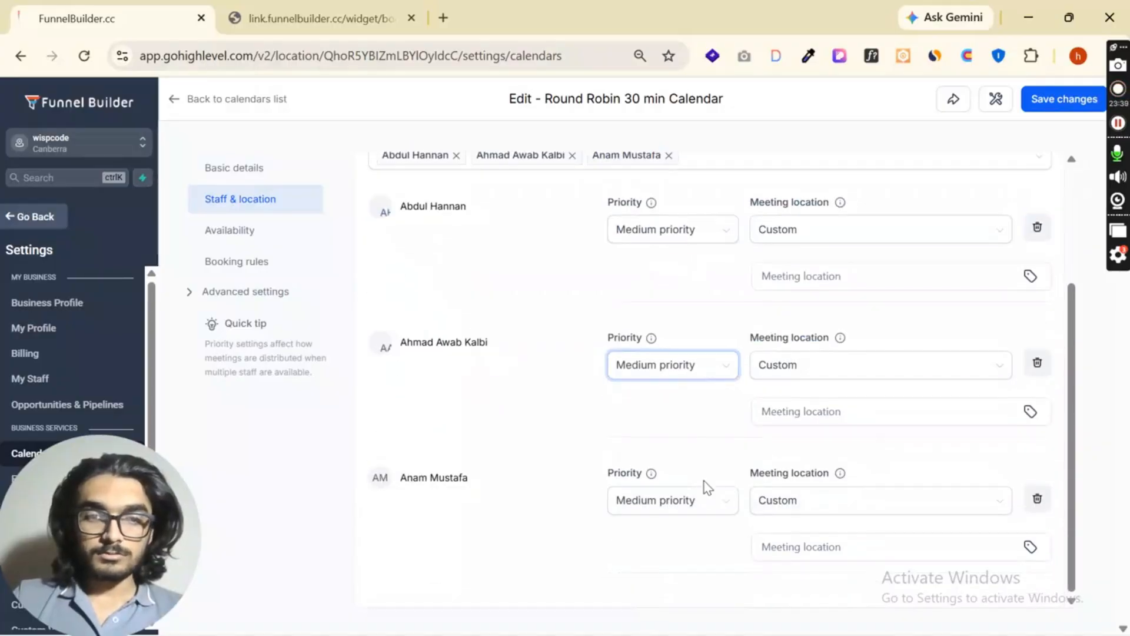
{"action": "left_click", "coordinate": [700, 508]}
{"action": "left_click", "coordinate": [649, 534]}
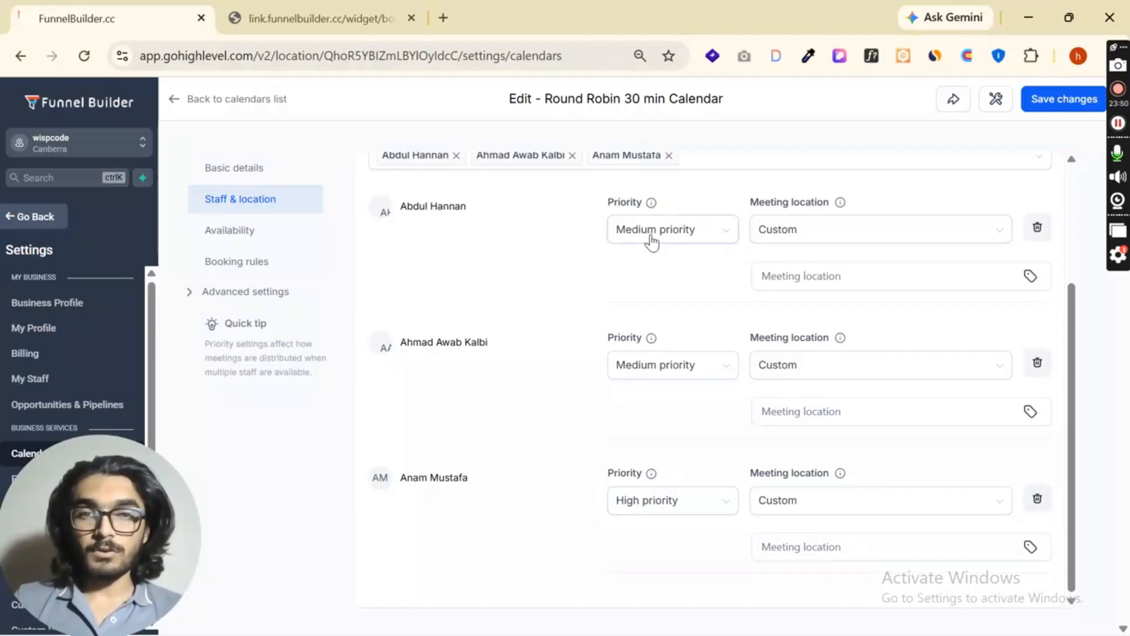
- Set the meeting location to Google Meet for all three staff members
{"action": "left_click", "coordinate": [896, 234]}
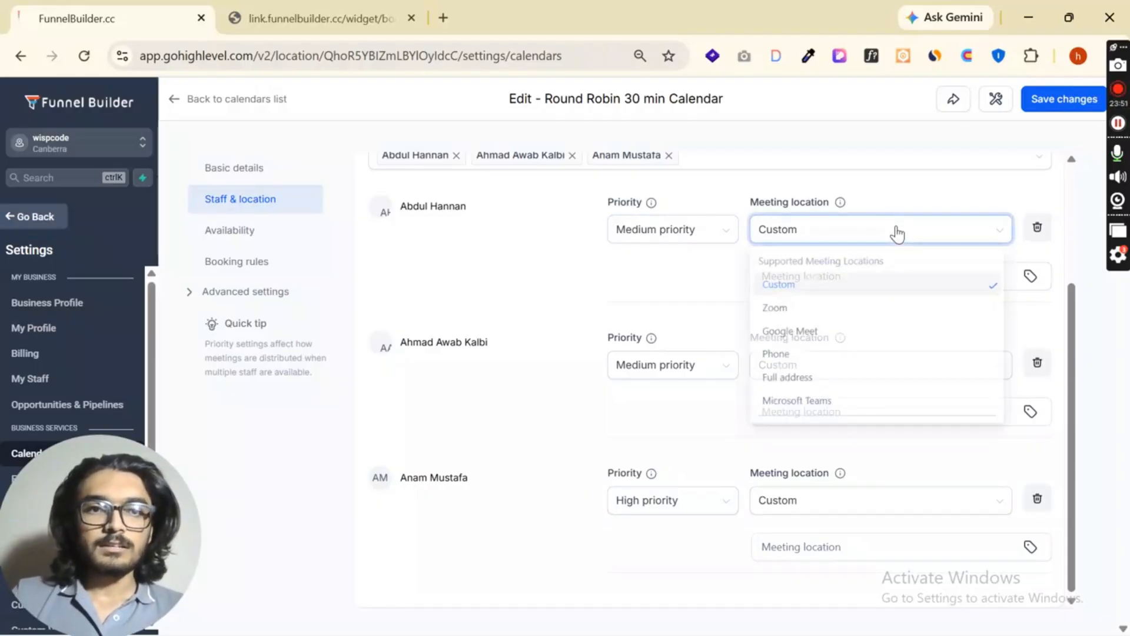
{"action": "left_click", "coordinate": [806, 333]}
{"action": "left_click", "coordinate": [893, 370]}
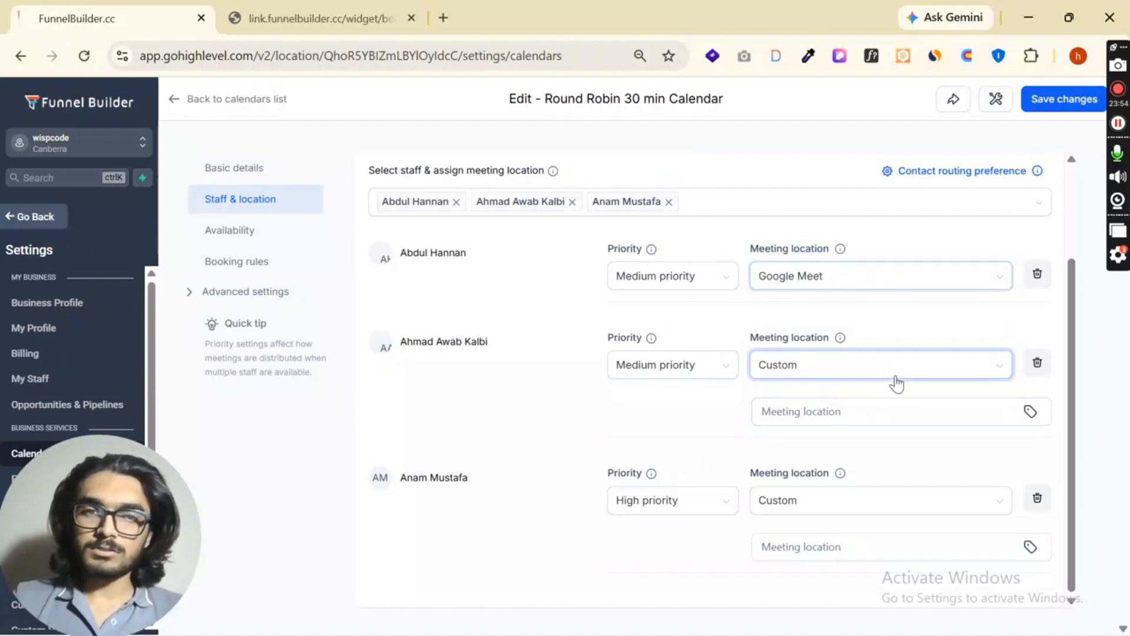
{"action": "left_click", "coordinate": [783, 468]}
{"action": "left_click", "coordinate": [877, 512]}
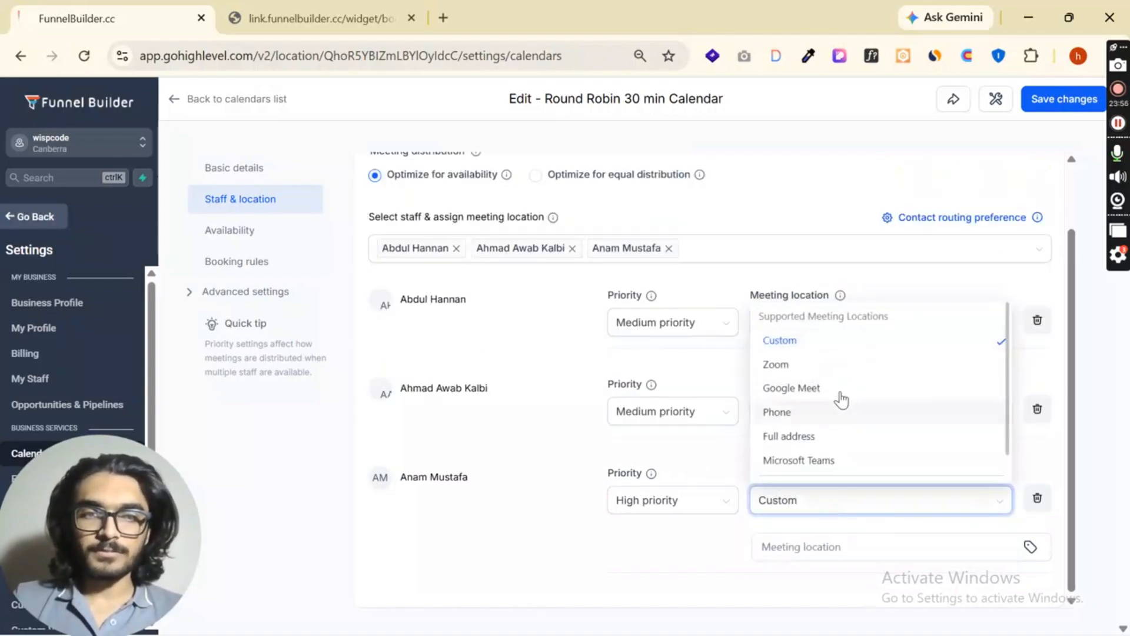
{"action": "left_click", "coordinate": [839, 389]}
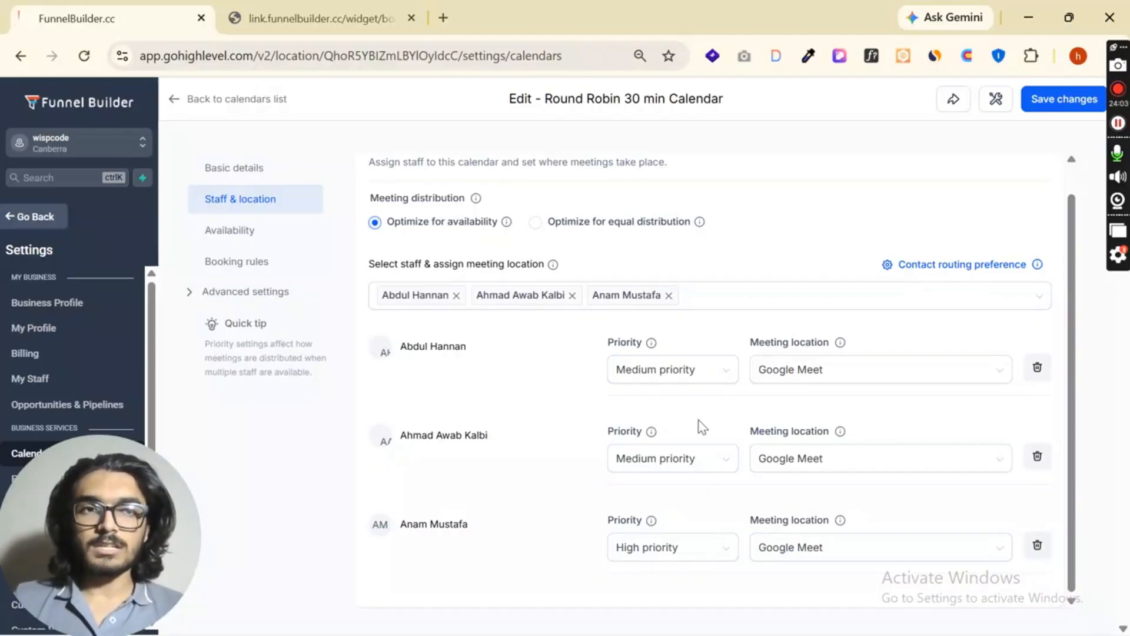
- Review the first staff member's availability schedule and the booking rules, and save the calendar's changes
{"action": "left_click", "coordinate": [238, 233]}
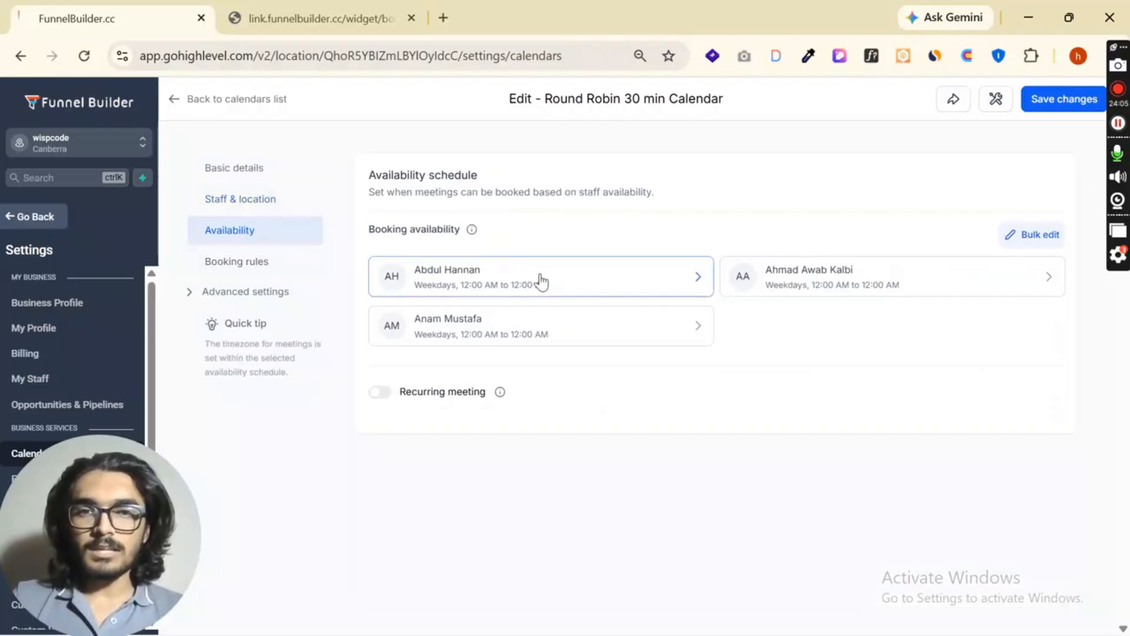
{"action": "left_click", "coordinate": [645, 284]}
{"action": "left_click", "coordinate": [1093, 96]}
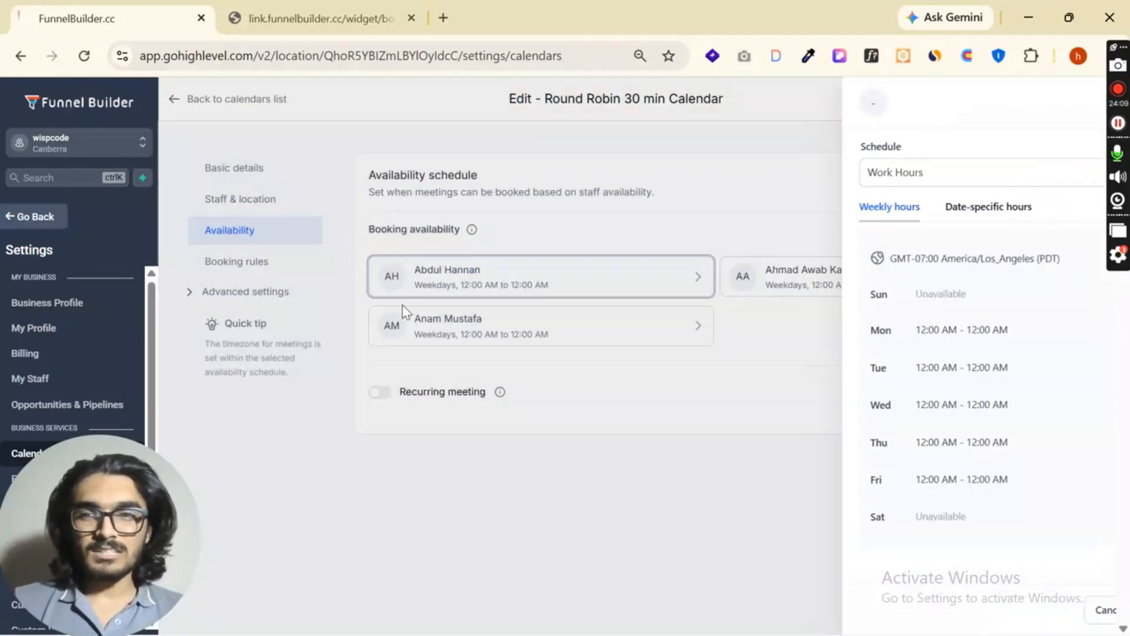
{"action": "left_click", "coordinate": [258, 268]}
{"action": "scroll", "coordinate": [628, 359], "scroll_direction": "down", "scroll_amount": 1}
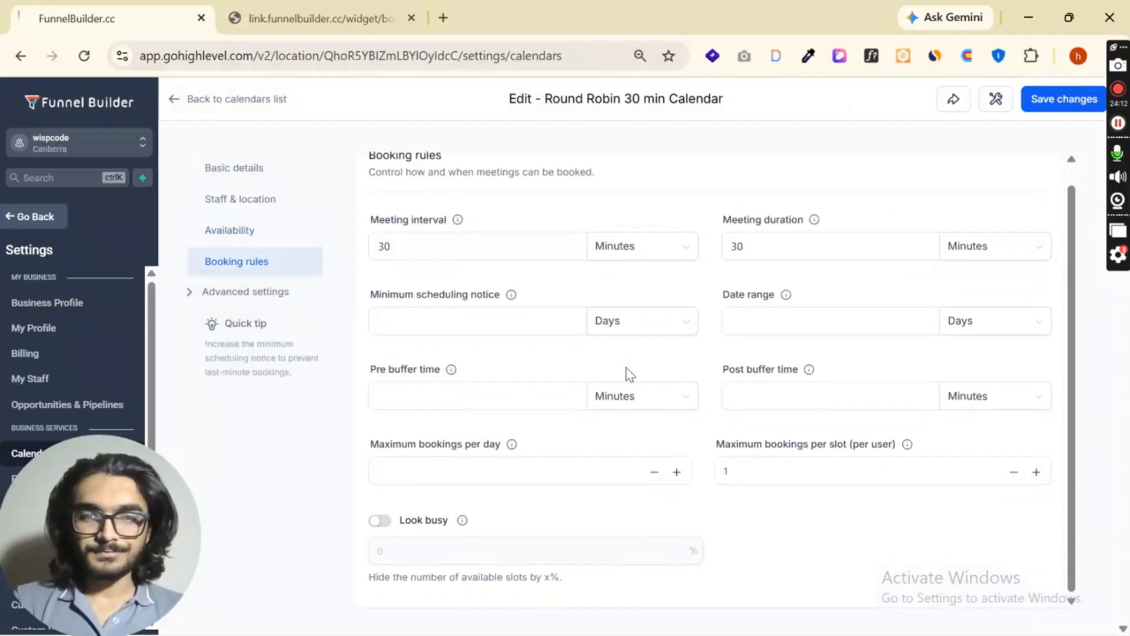
{"action": "left_click", "coordinate": [267, 297]}
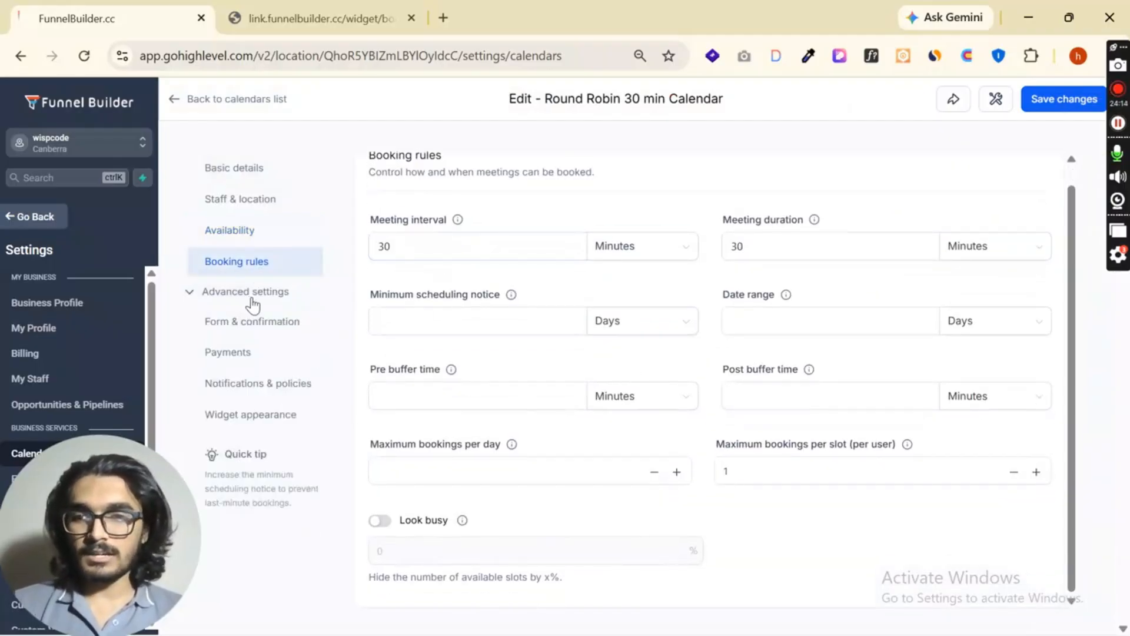
{"action": "left_click", "coordinate": [1056, 98]}
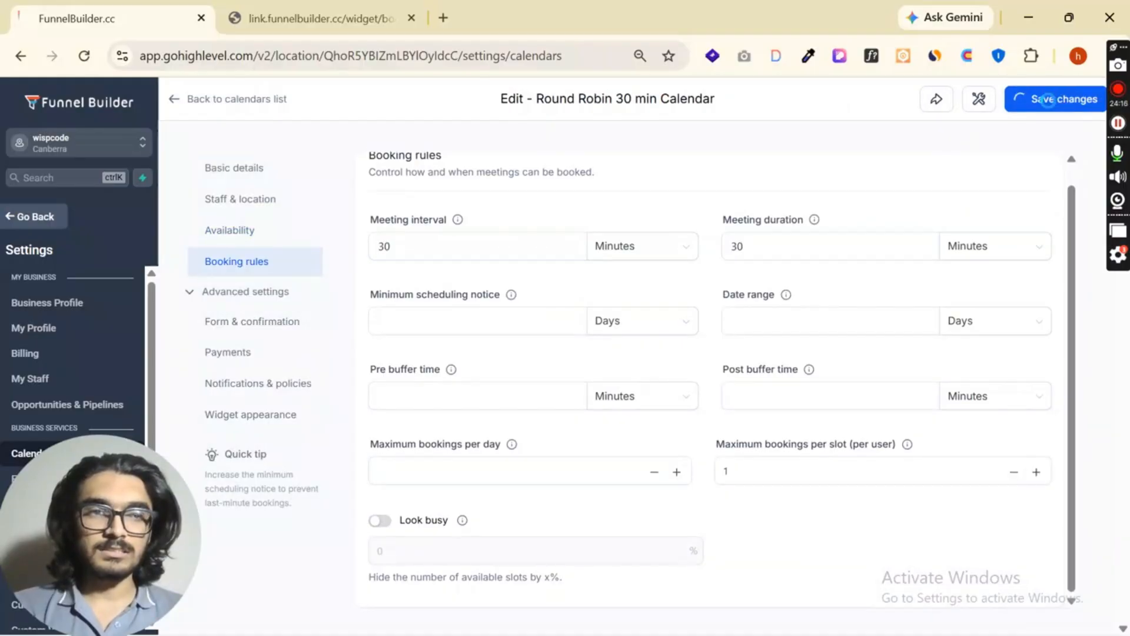
- Return to the calendars list and start a new Class booking calendar named Webinar 360
{"action": "left_click", "coordinate": [176, 101]}
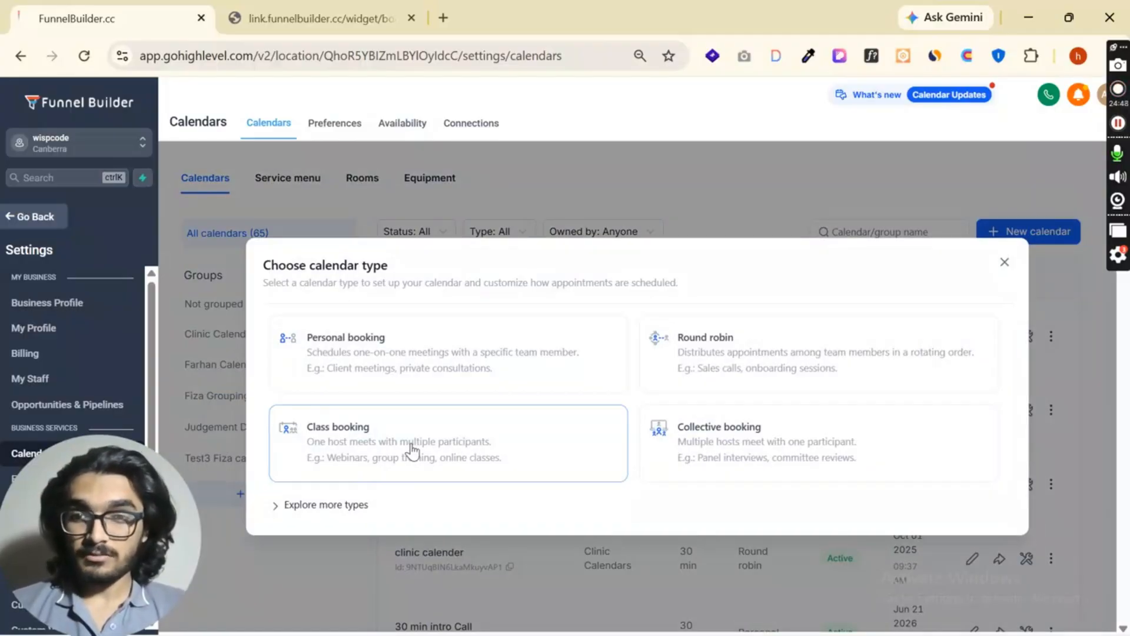
{"action": "left_click", "coordinate": [412, 450]}
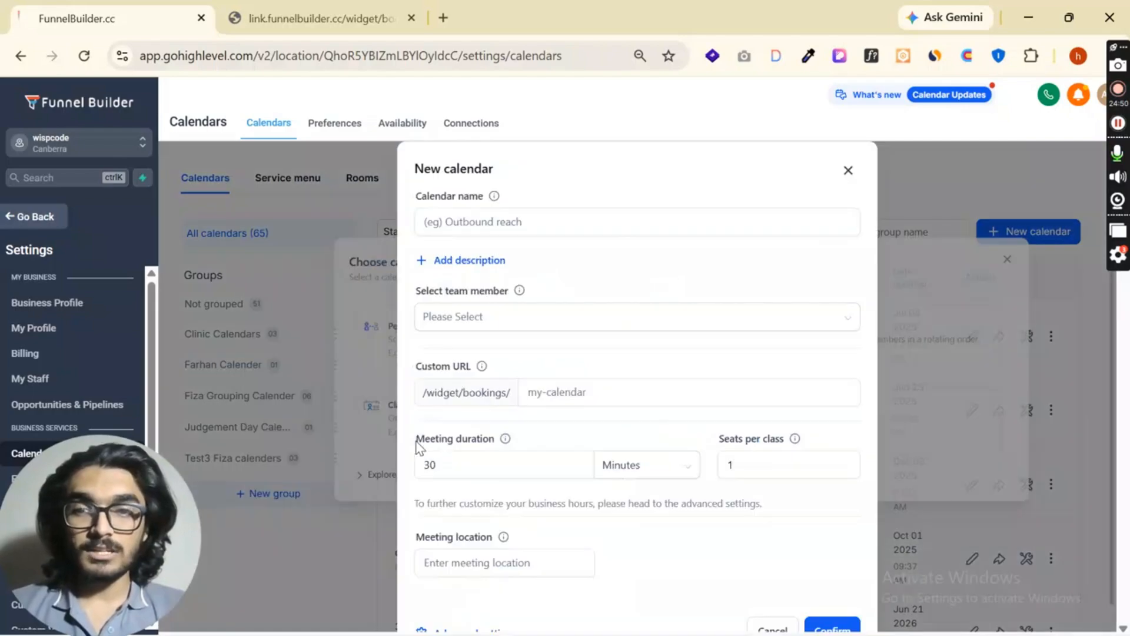
{"action": "left_click", "coordinate": [552, 222]}
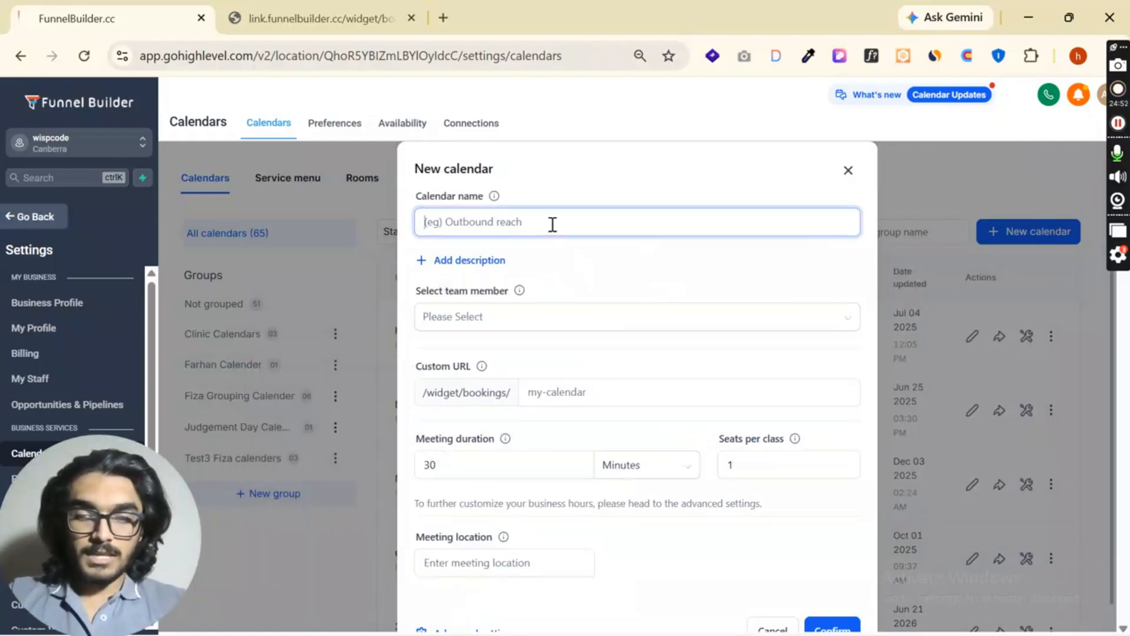
{"action": "type", "text": "Webinar"}
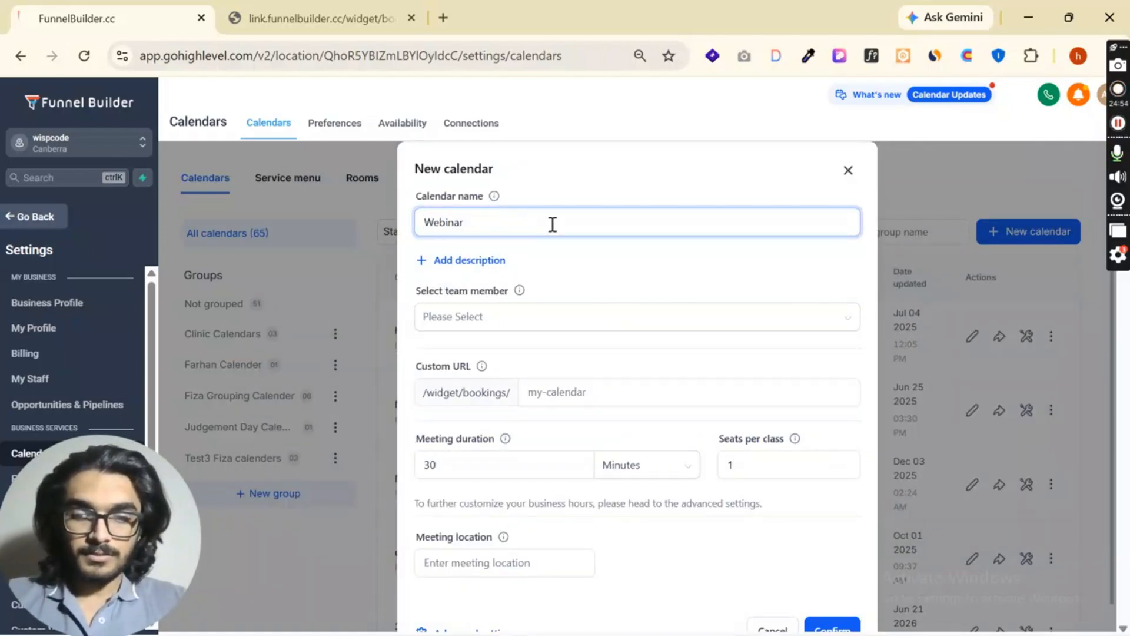
{"action": "type", "text": " 360"}
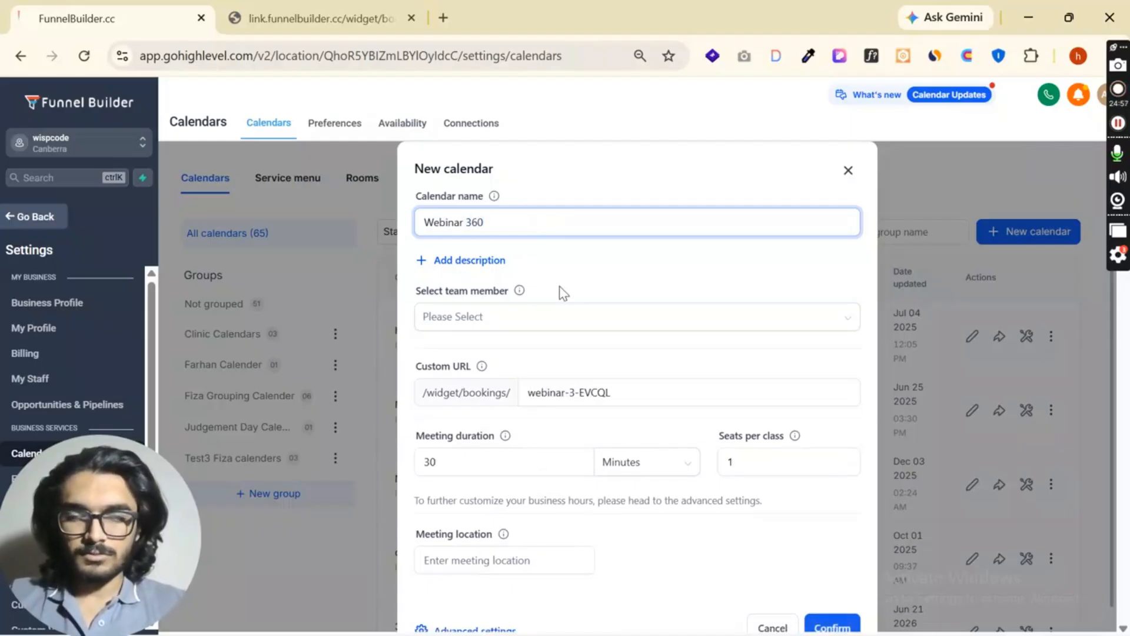
- Assign the first listed team member to the Webinar 360 calendar
{"action": "left_click", "coordinate": [557, 321]}
{"action": "left_click", "coordinate": [545, 349]}
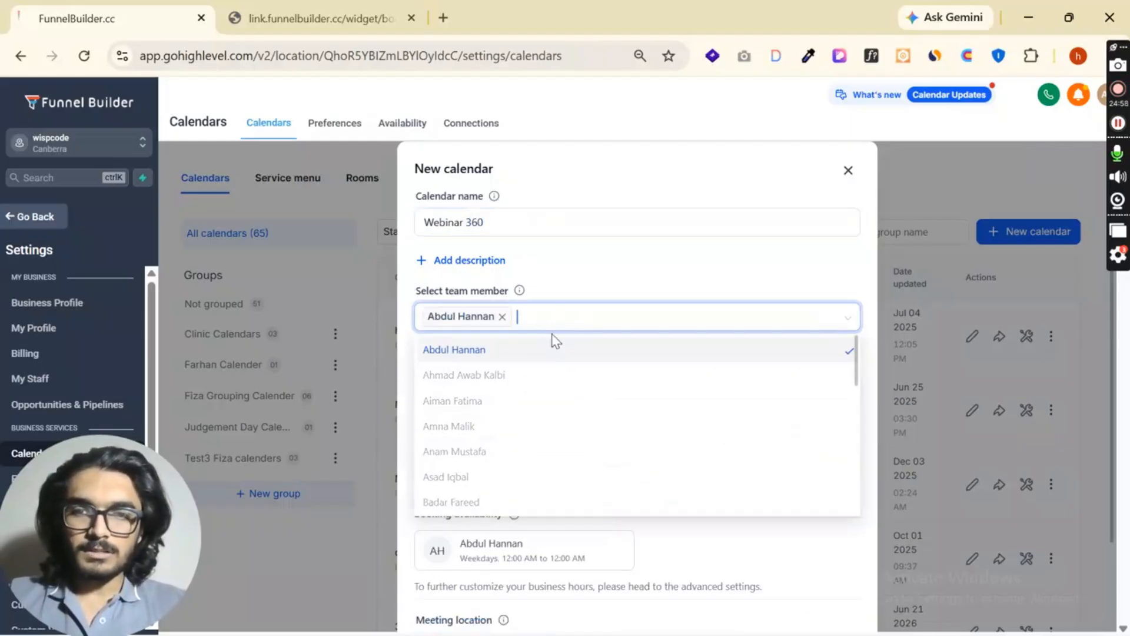
{"action": "left_click", "coordinate": [590, 301]}
{"action": "left_click", "coordinate": [582, 312]}
{"action": "left_click", "coordinate": [571, 294]}
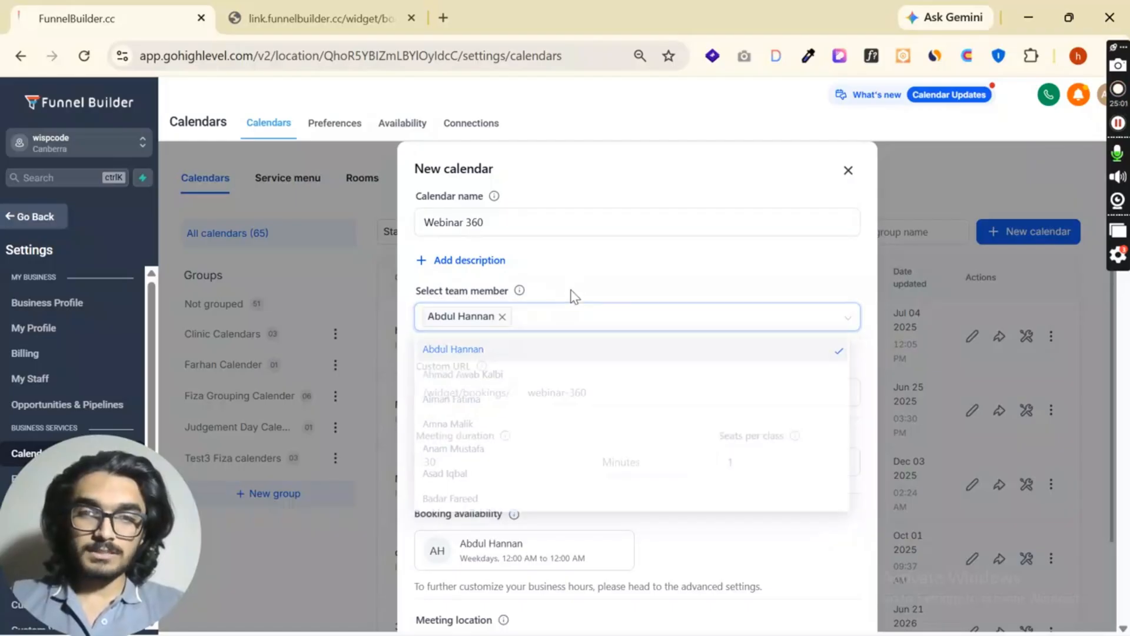
{"action": "left_click", "coordinate": [561, 328]}
{"action": "scroll", "coordinate": [562, 334], "scroll_direction": "down", "scroll_amount": 2}
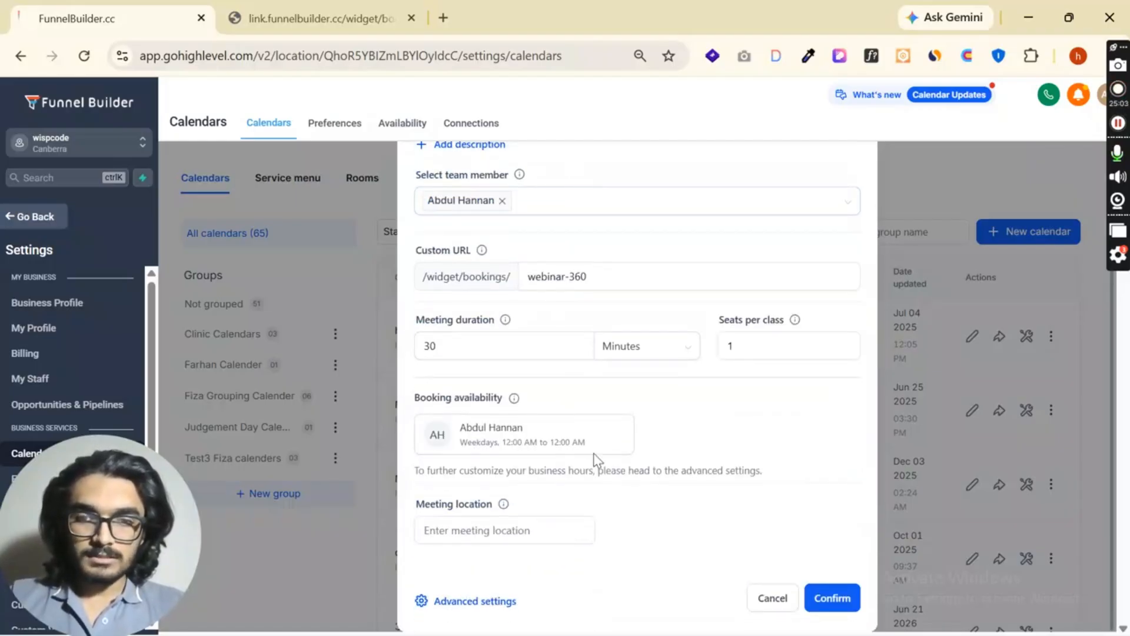
{"action": "left_click", "coordinate": [540, 524]}
- Check the explanation of seats per class and set the class's seats to 100
{"action": "scroll", "coordinate": [541, 521], "scroll_direction": "up", "scroll_amount": 2}
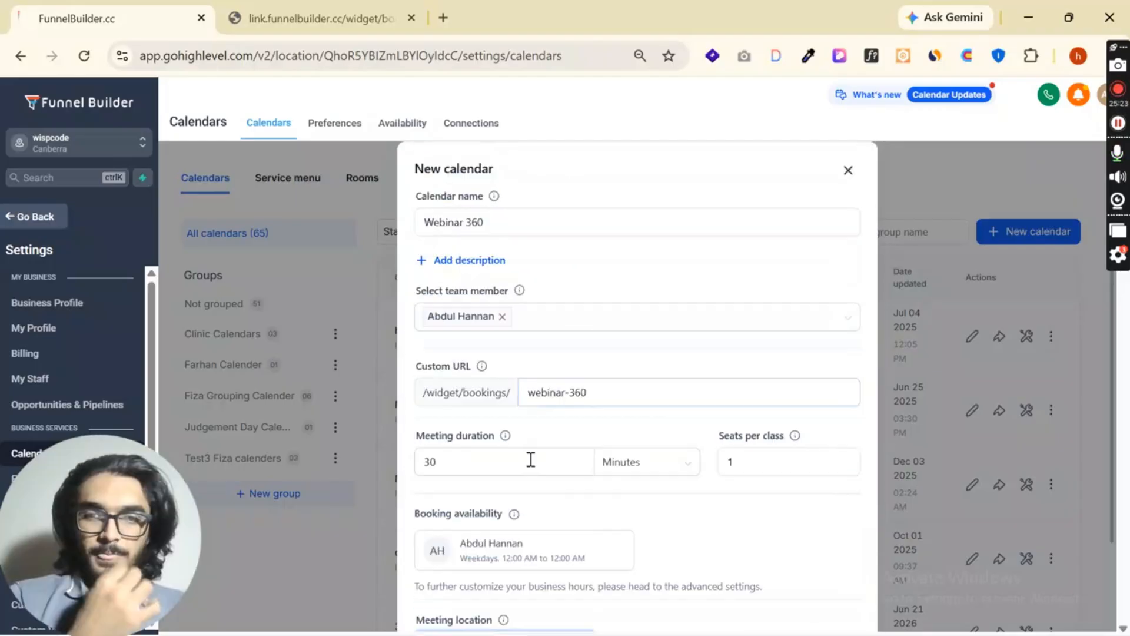
{"action": "left_click", "coordinate": [812, 465]}
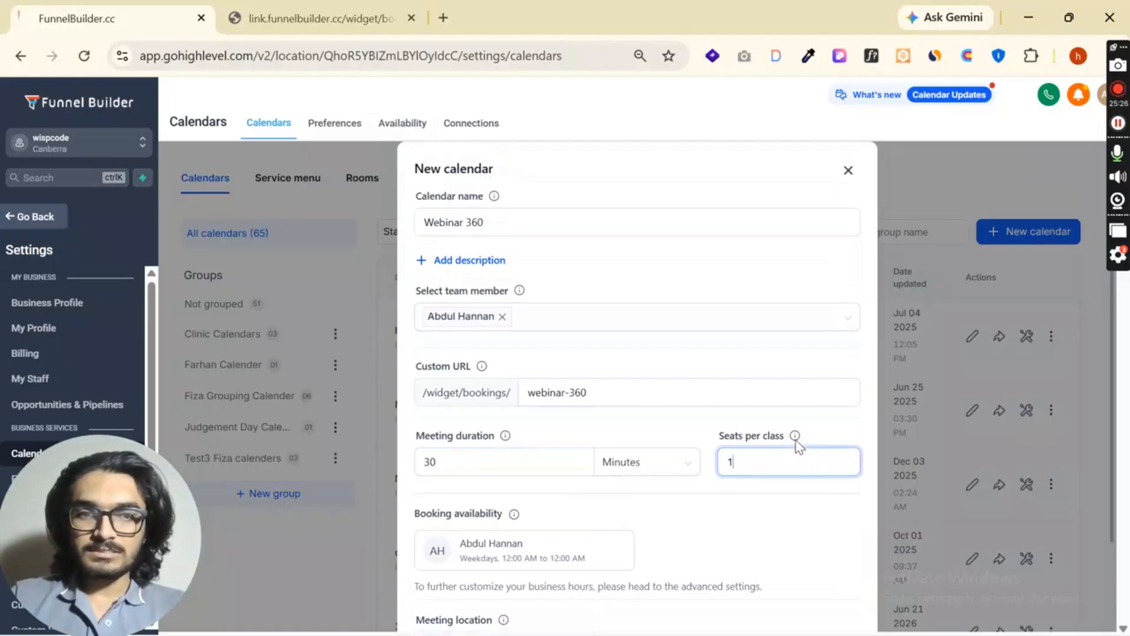
{"action": "mouse_move", "coordinate": [796, 439]}
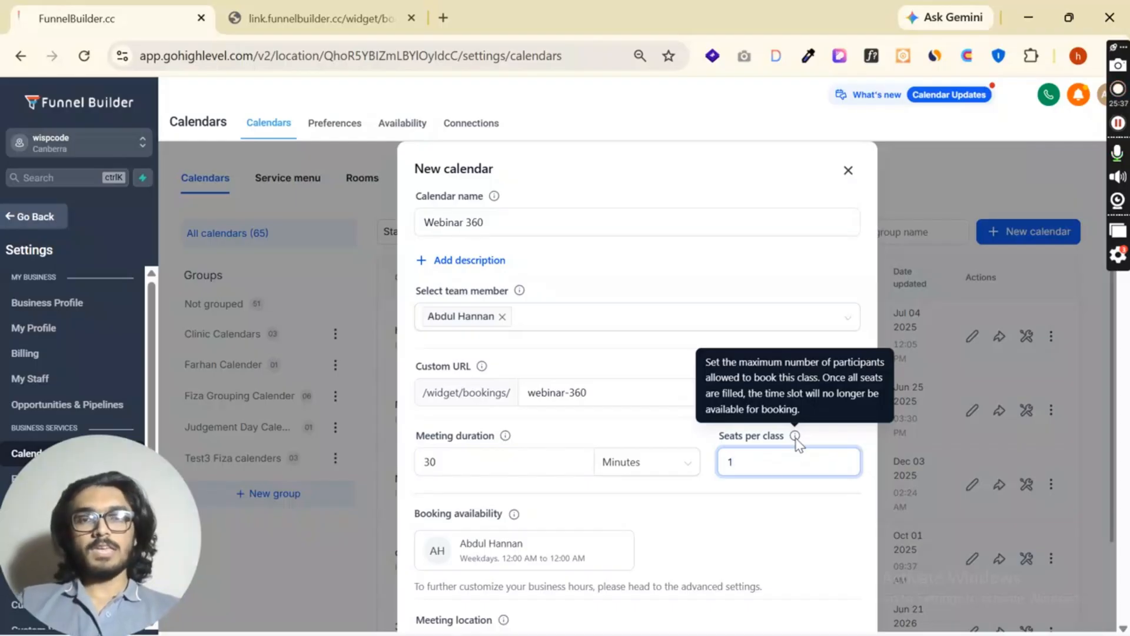
{"action": "double_click", "coordinate": [763, 457]}
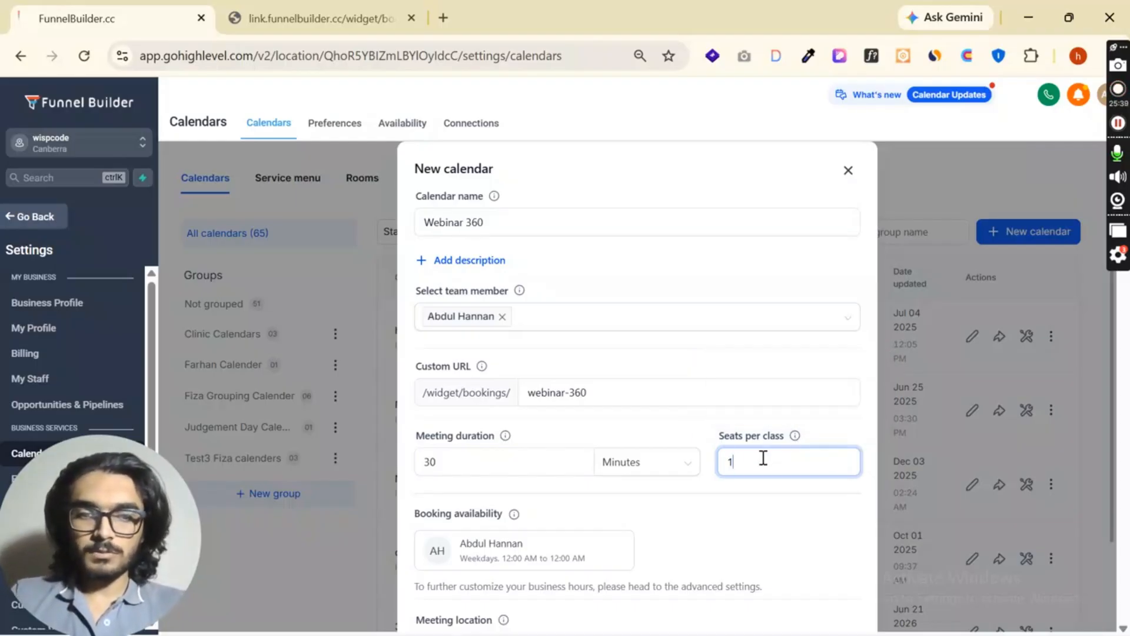
{"action": "left_click", "coordinate": [690, 537]}
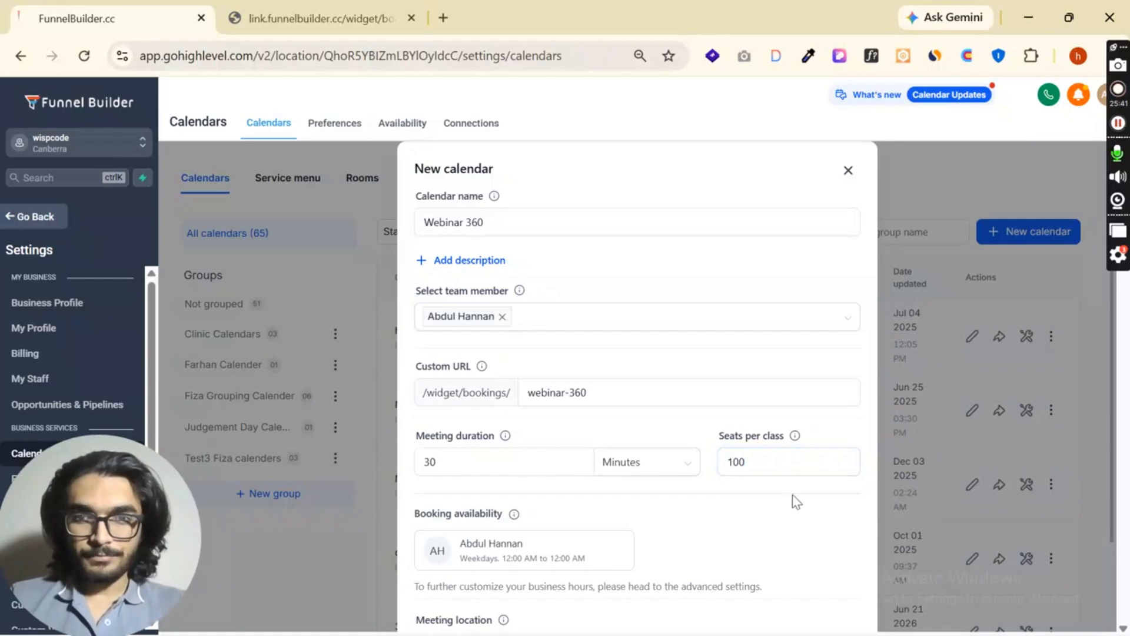
{"action": "left_click", "coordinate": [769, 473]}
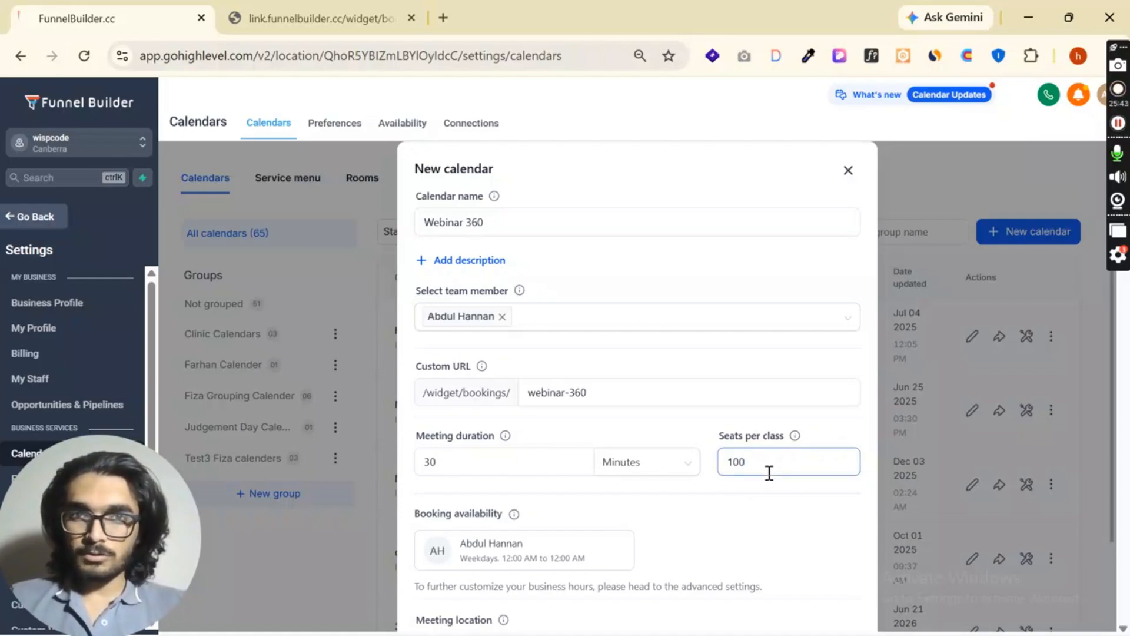
- Try to create the Webinar 360 calendar with its meeting location left blank
{"action": "left_click", "coordinate": [742, 497]}
{"action": "scroll", "coordinate": [733, 412], "scroll_direction": "down", "scroll_amount": 2}
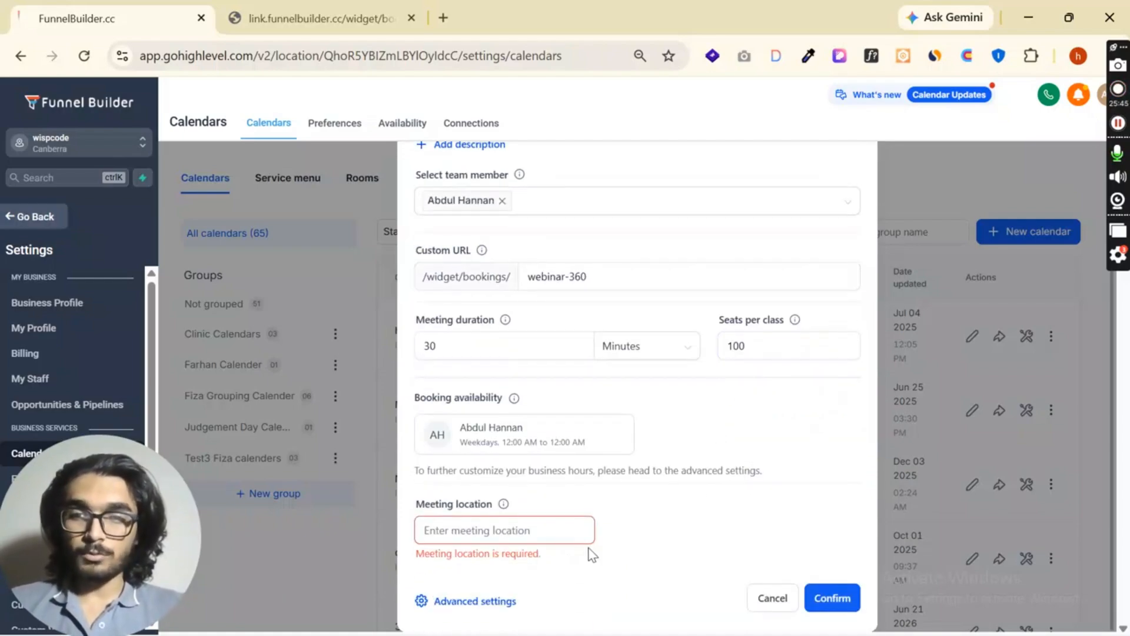
{"action": "left_click", "coordinate": [497, 528]}
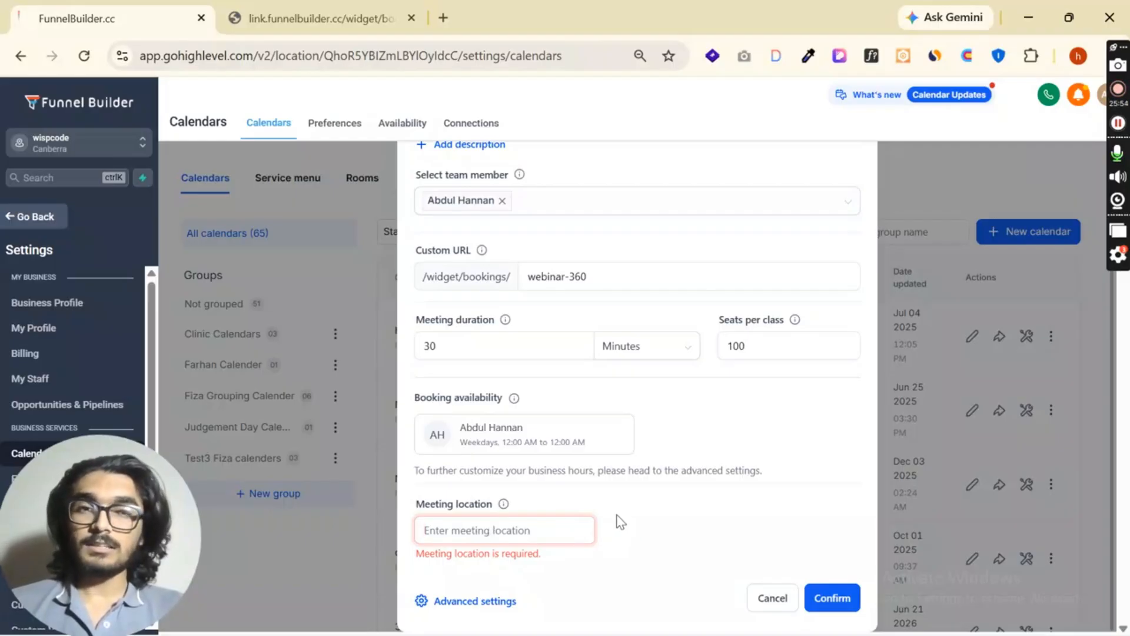
{"action": "left_click", "coordinate": [839, 605]}
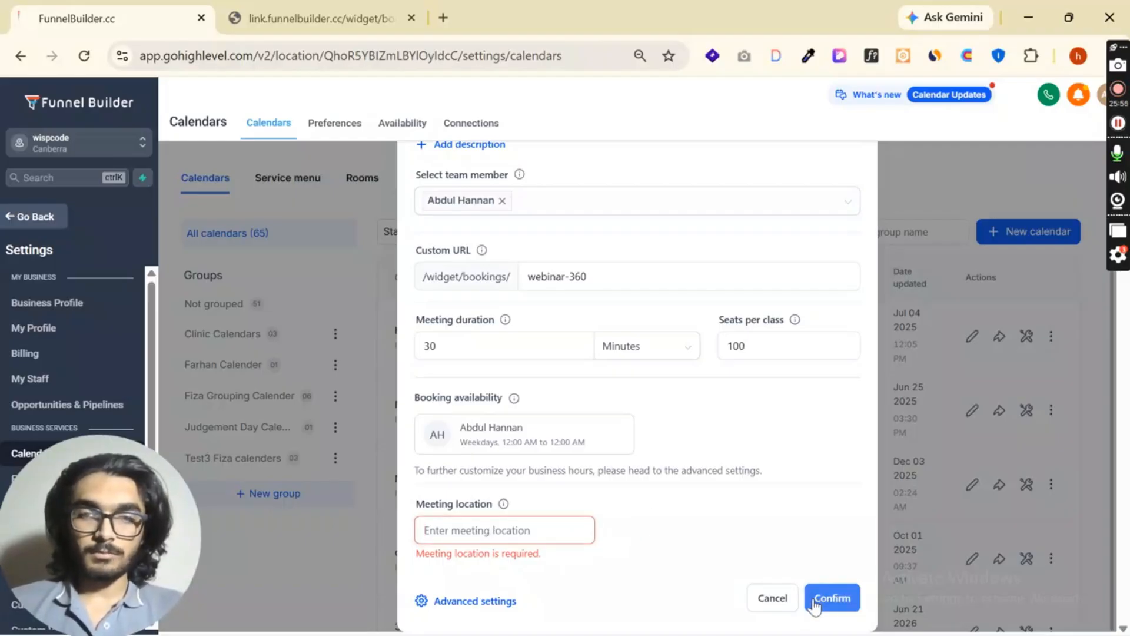
{"action": "scroll", "coordinate": [656, 493], "scroll_direction": "up", "scroll_amount": 1}
{"action": "scroll", "coordinate": [658, 500], "scroll_direction": "down", "scroll_amount": 1}
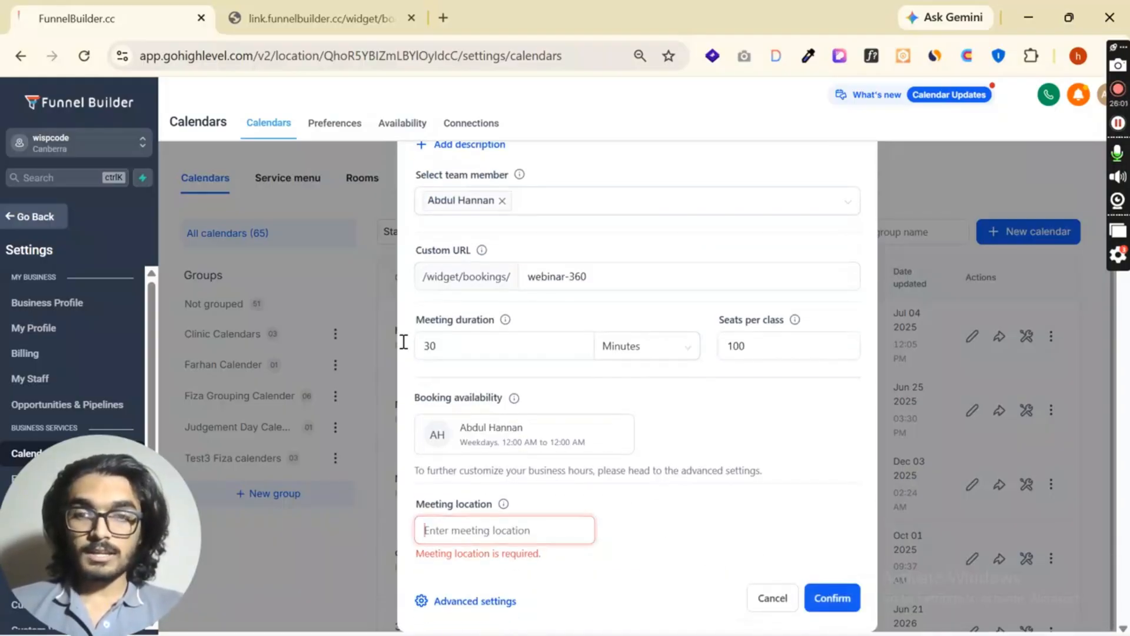
- Open Google Meet in a new browser tab, create a meeting for later and copy its joining link
{"action": "left_click", "coordinate": [443, 18]}
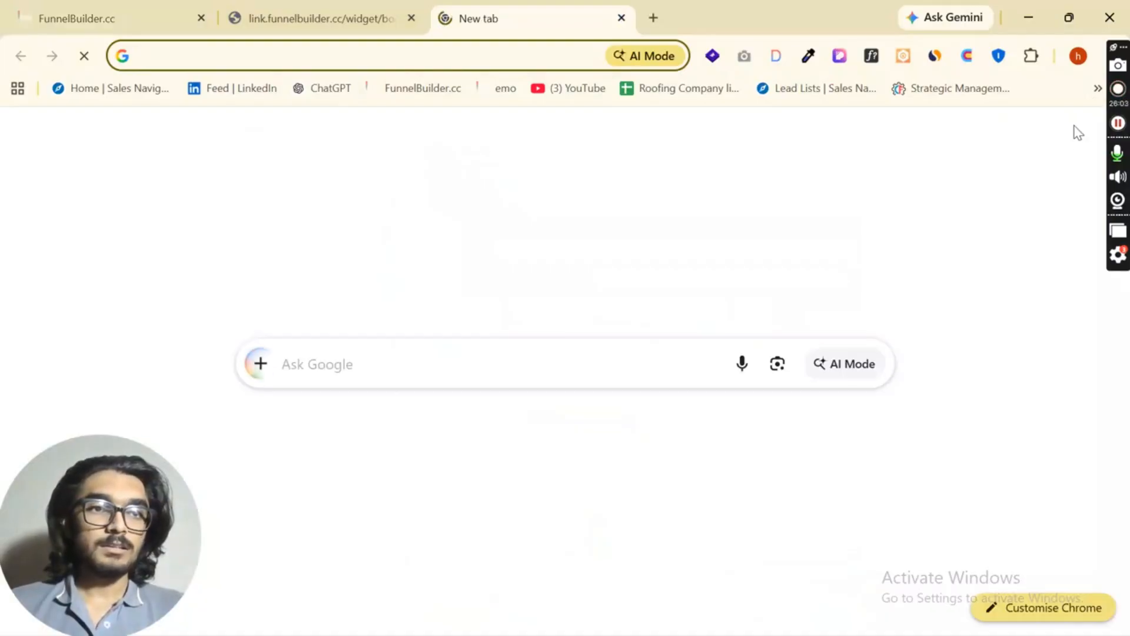
{"action": "left_click", "coordinate": [1064, 137]}
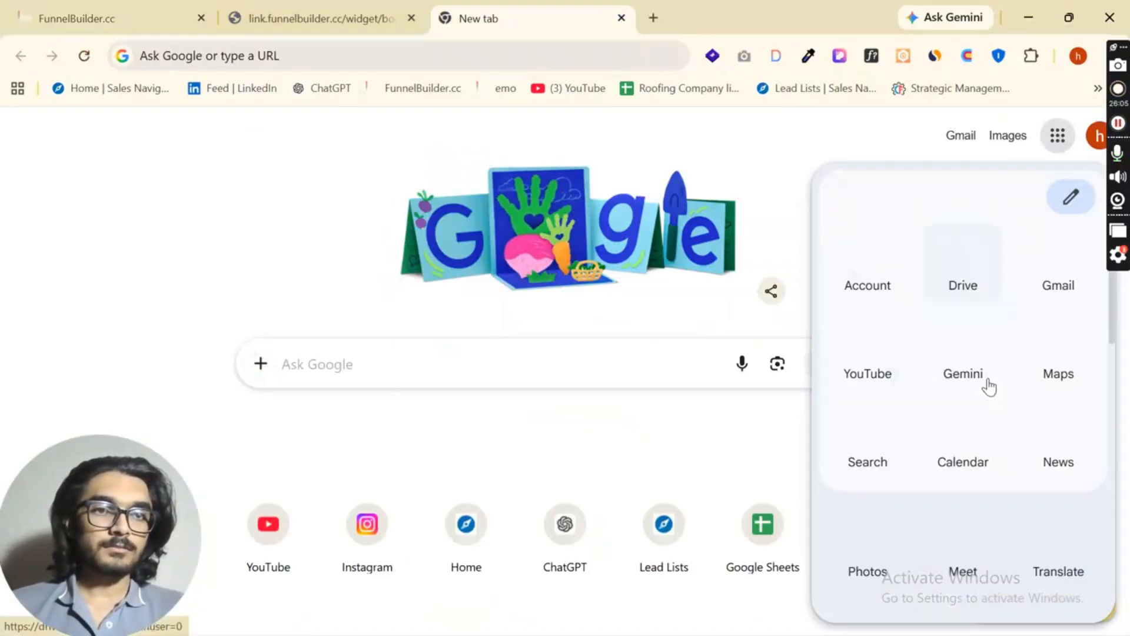
{"action": "left_click", "coordinate": [970, 531]}
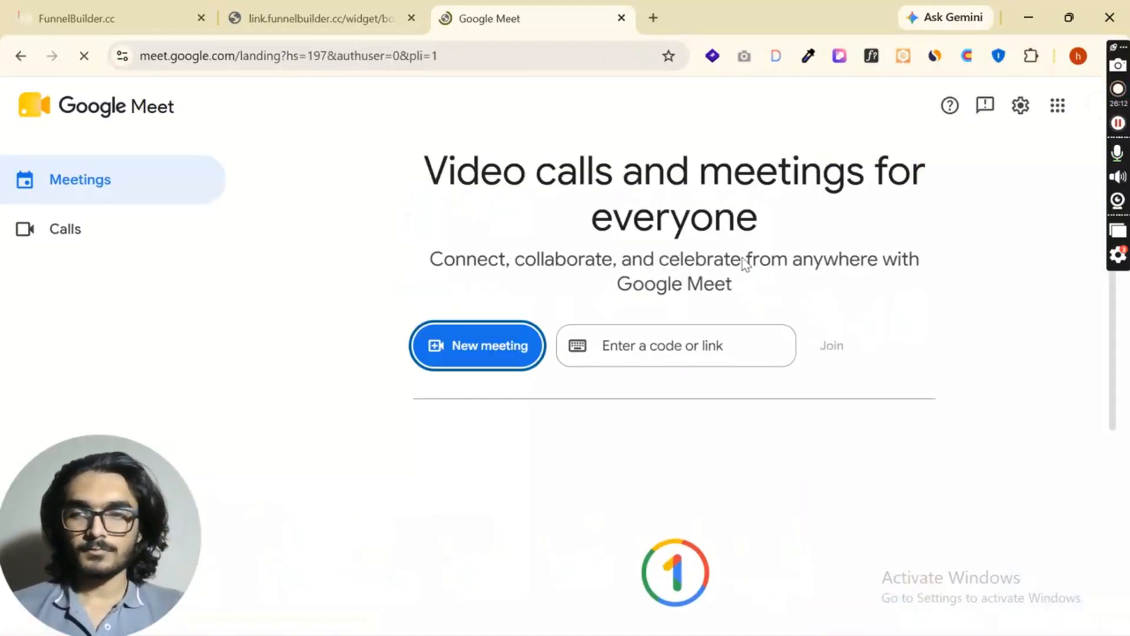
{"action": "left_click", "coordinate": [514, 352]}
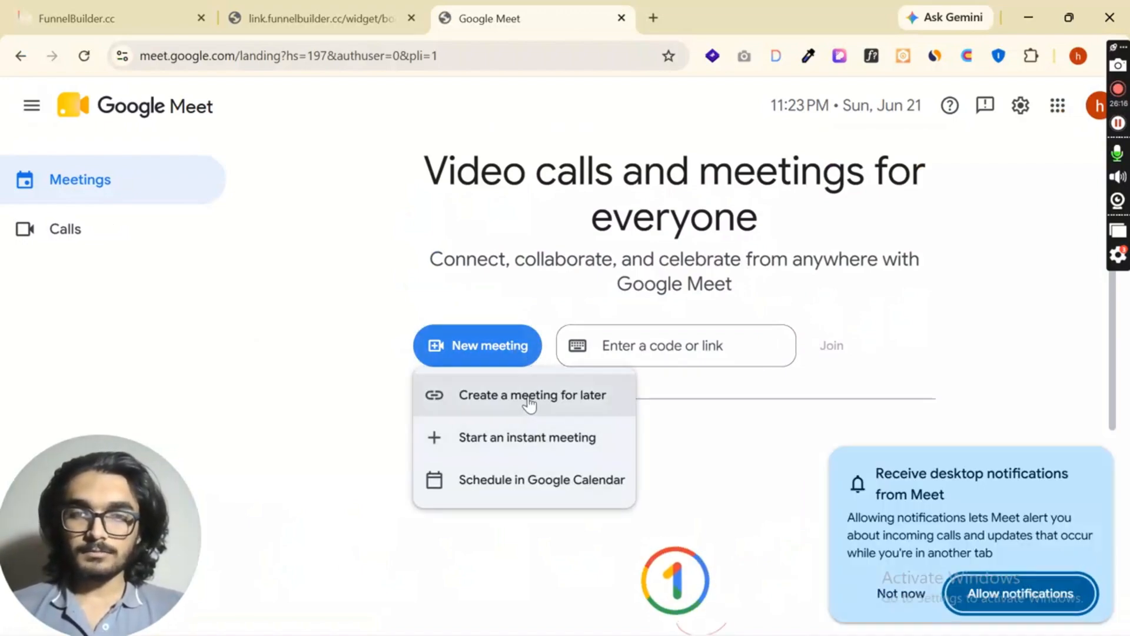
{"action": "left_click", "coordinate": [535, 398]}
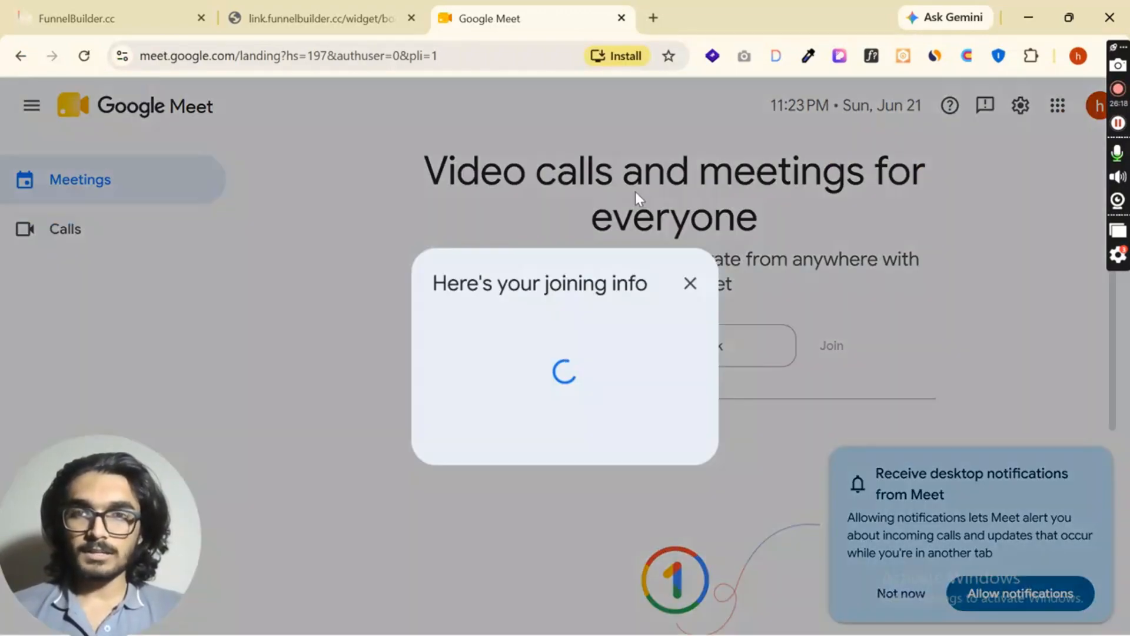
{"action": "left_click", "coordinate": [679, 405]}
{"action": "left_click", "coordinate": [695, 283]}
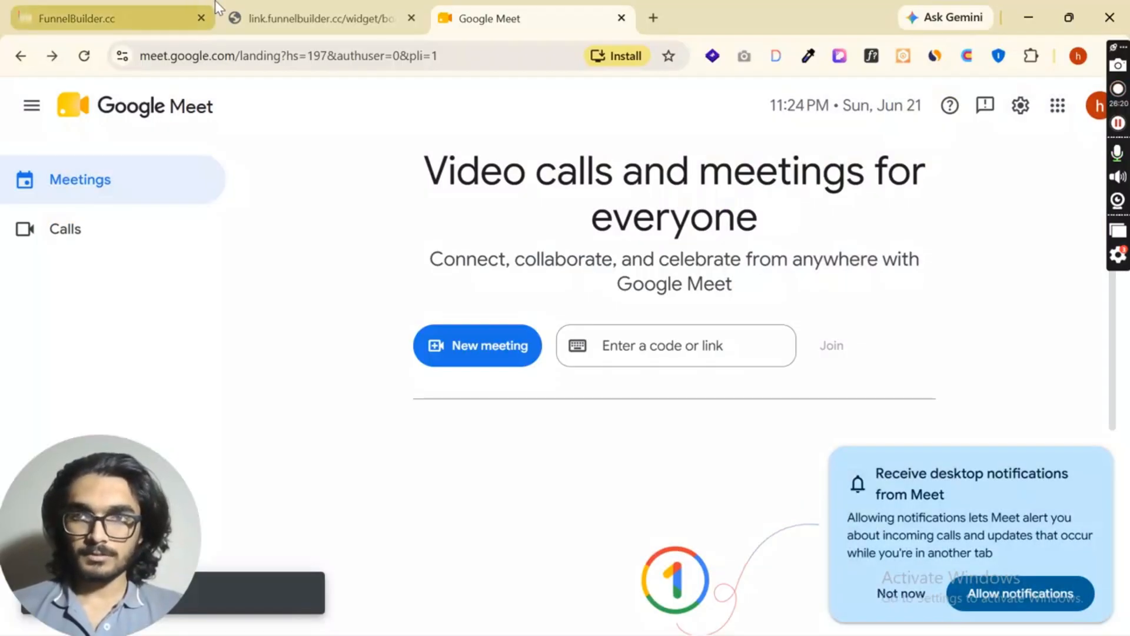
- Create the Webinar 360 calendar with the copied Meet link as its meeting location and open its booking page in a new tab
{"action": "left_click", "coordinate": [118, 19]}
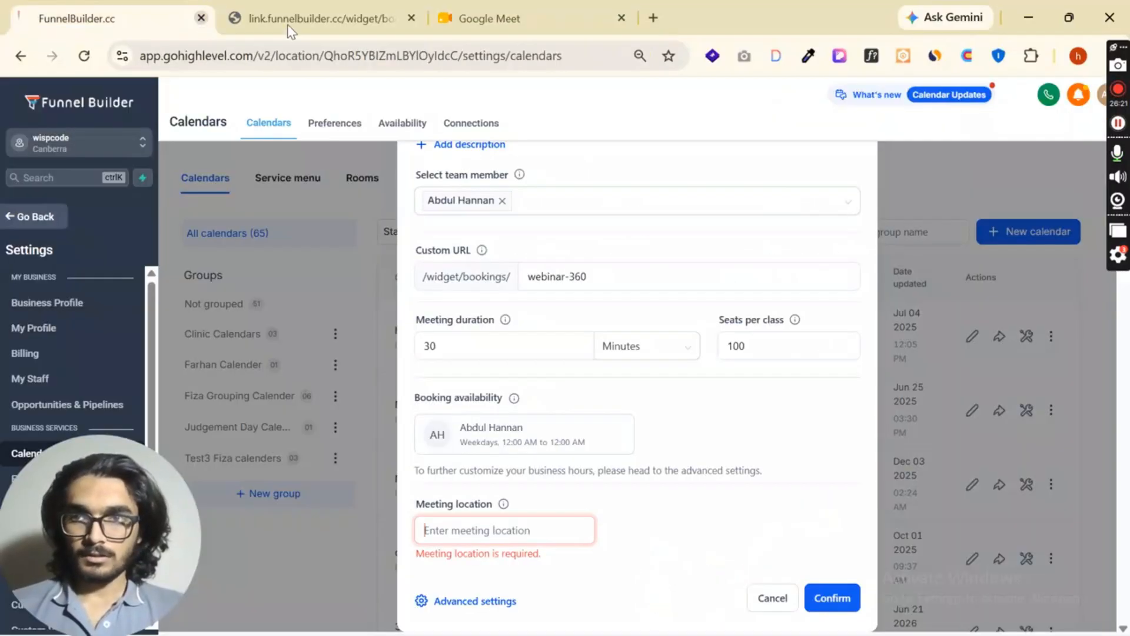
{"action": "left_click", "coordinate": [497, 533]}
{"action": "key", "text": "ctrl+v"}
{"action": "left_click", "coordinate": [848, 596]}
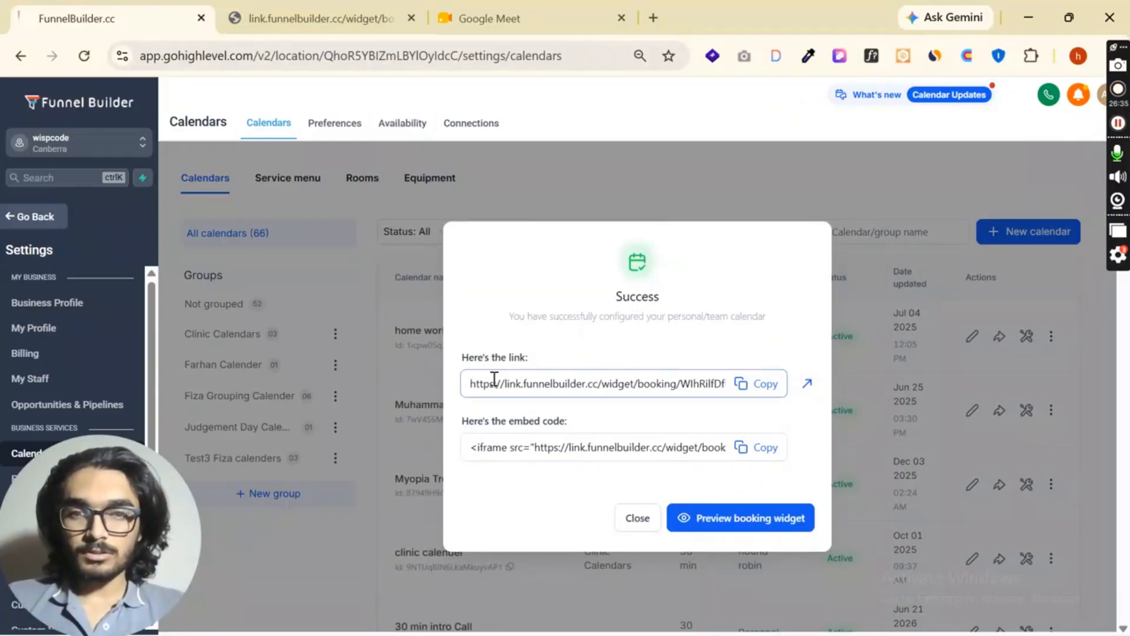
{"action": "left_click", "coordinate": [806, 384]}
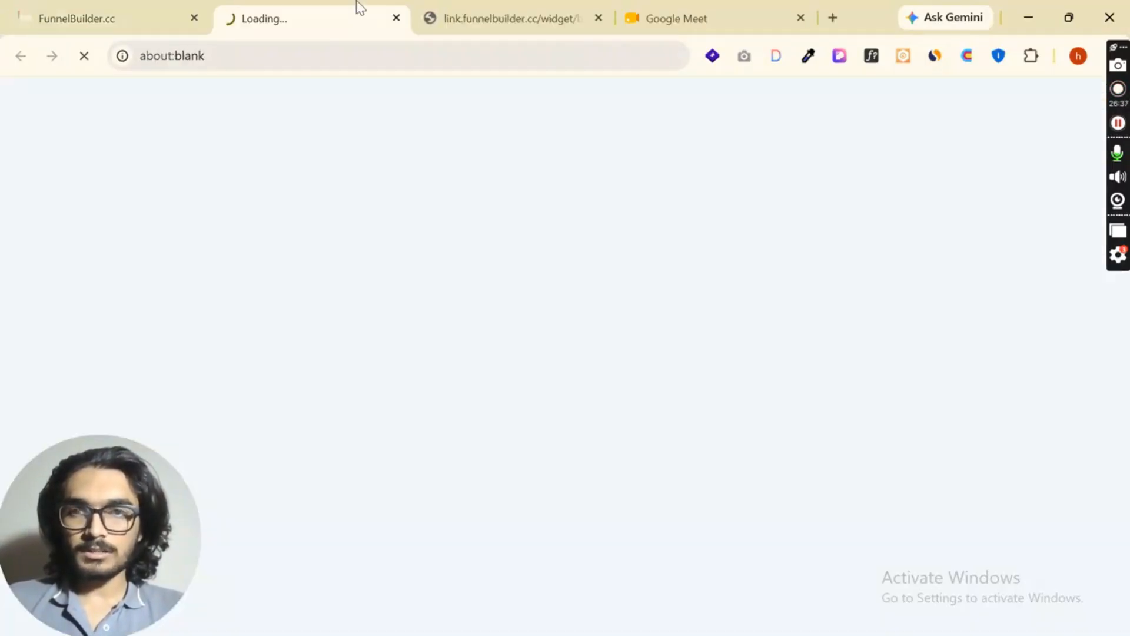
{"action": "left_click", "coordinate": [170, 18]}
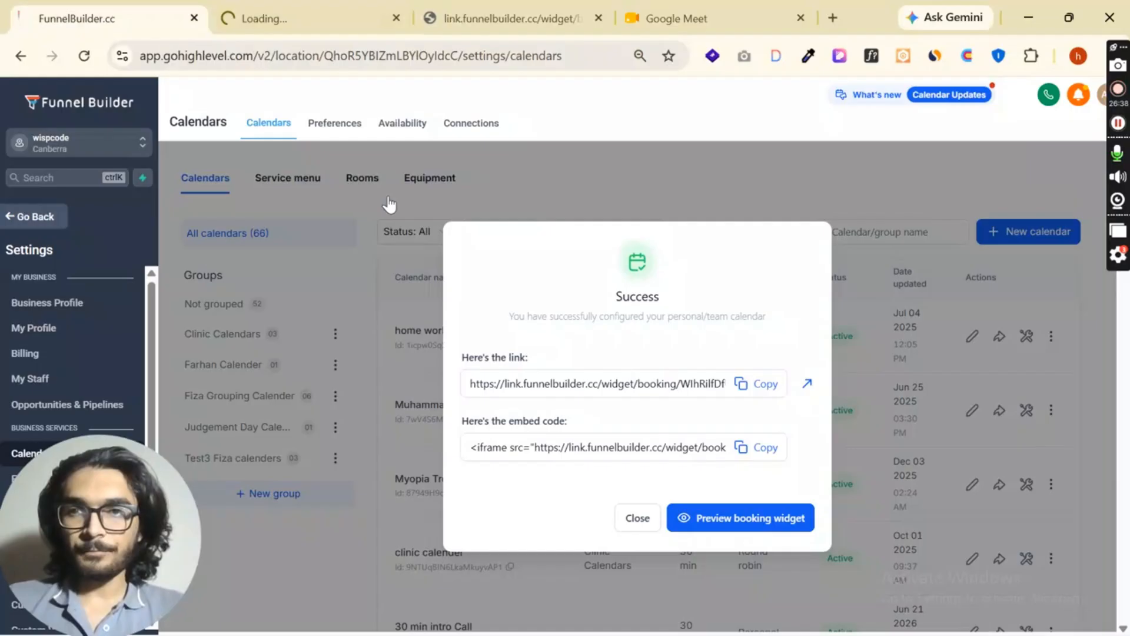
- Search the calendars list for "web" and open the Webinar 360 calendar for editing
{"action": "left_click", "coordinate": [642, 525]}
{"action": "left_click", "coordinate": [921, 229]}
{"action": "type", "text": "web"}
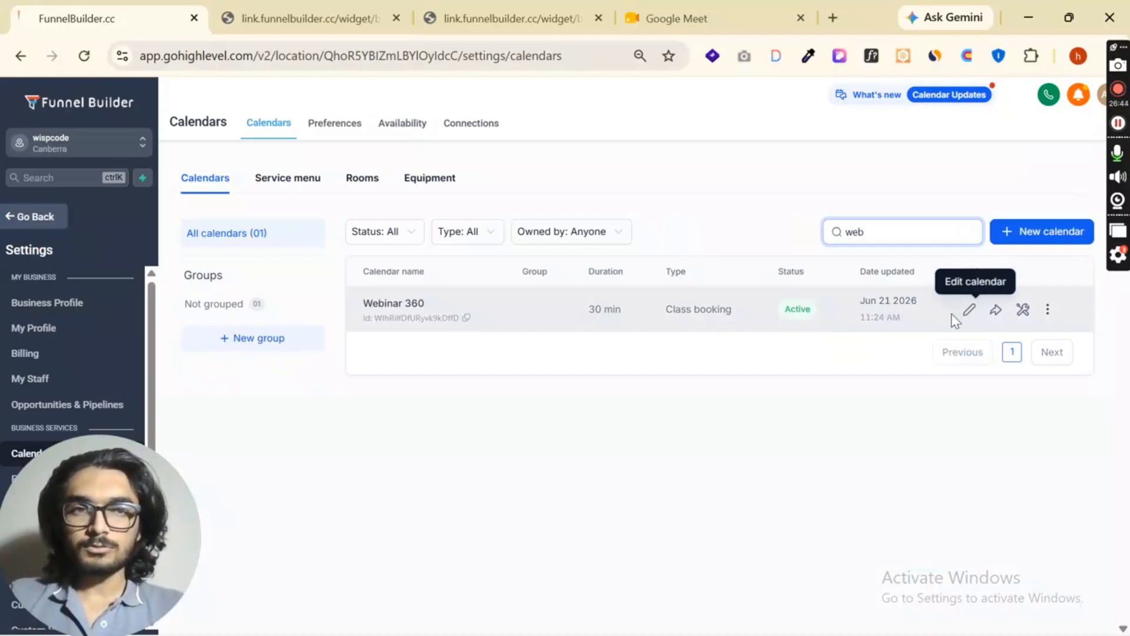
{"action": "left_click", "coordinate": [968, 309]}
- Review the Webinar 360 calendar's basic details, staff and location, availability and booking rules
{"action": "scroll", "coordinate": [715, 324], "scroll_direction": "down", "scroll_amount": 2}
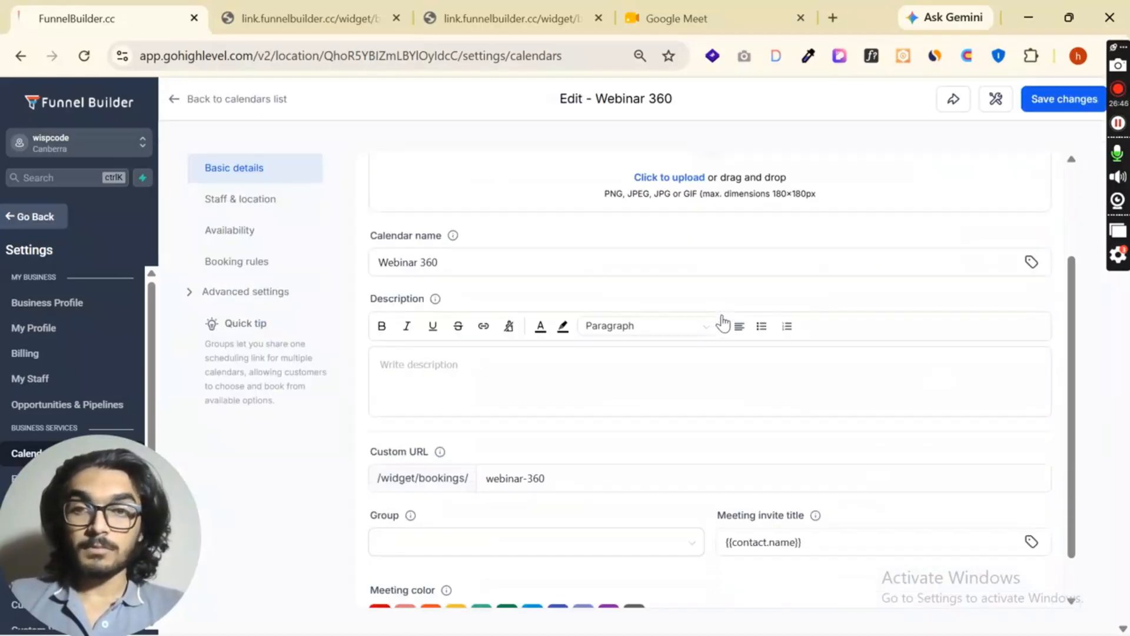
{"action": "scroll", "coordinate": [723, 323], "scroll_direction": "down", "scroll_amount": 1}
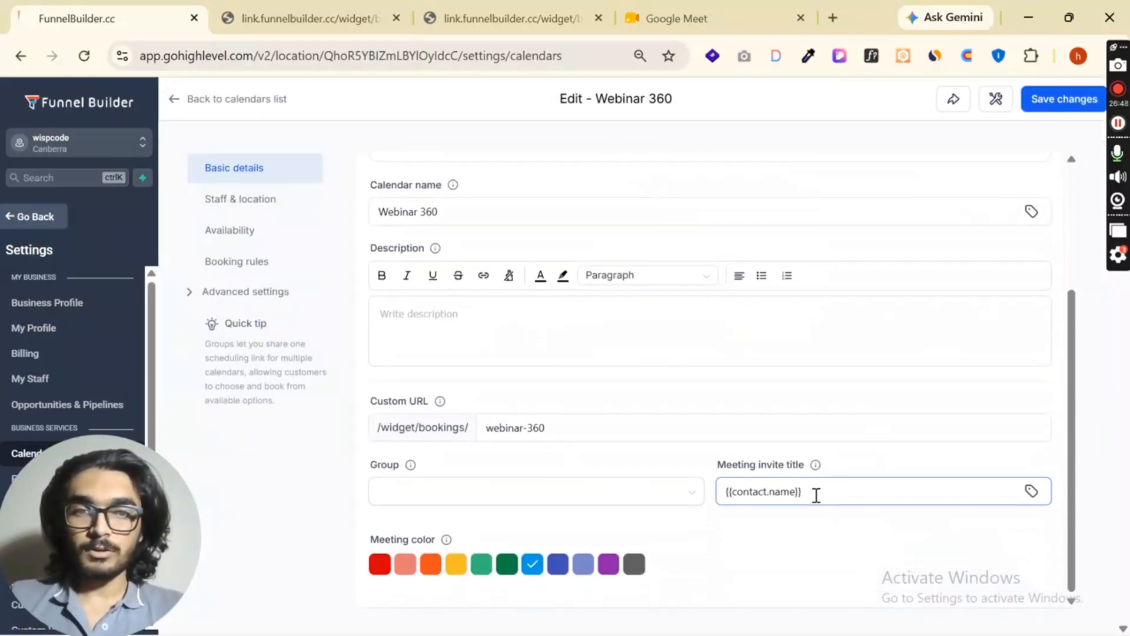
{"action": "left_click", "coordinate": [272, 203]}
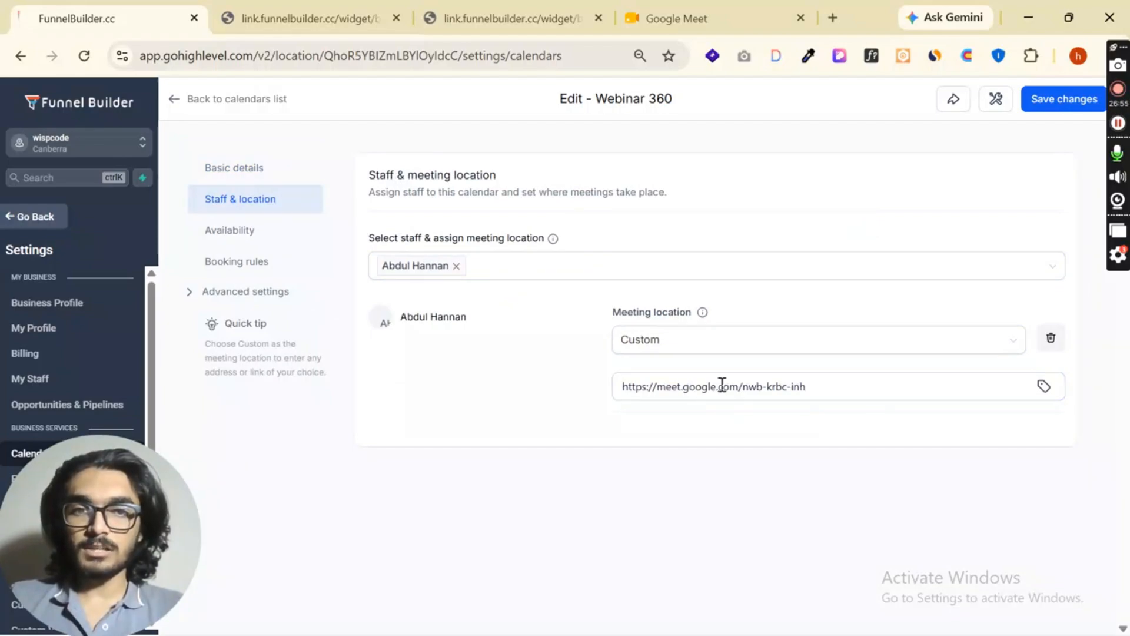
{"action": "left_click", "coordinate": [235, 232]}
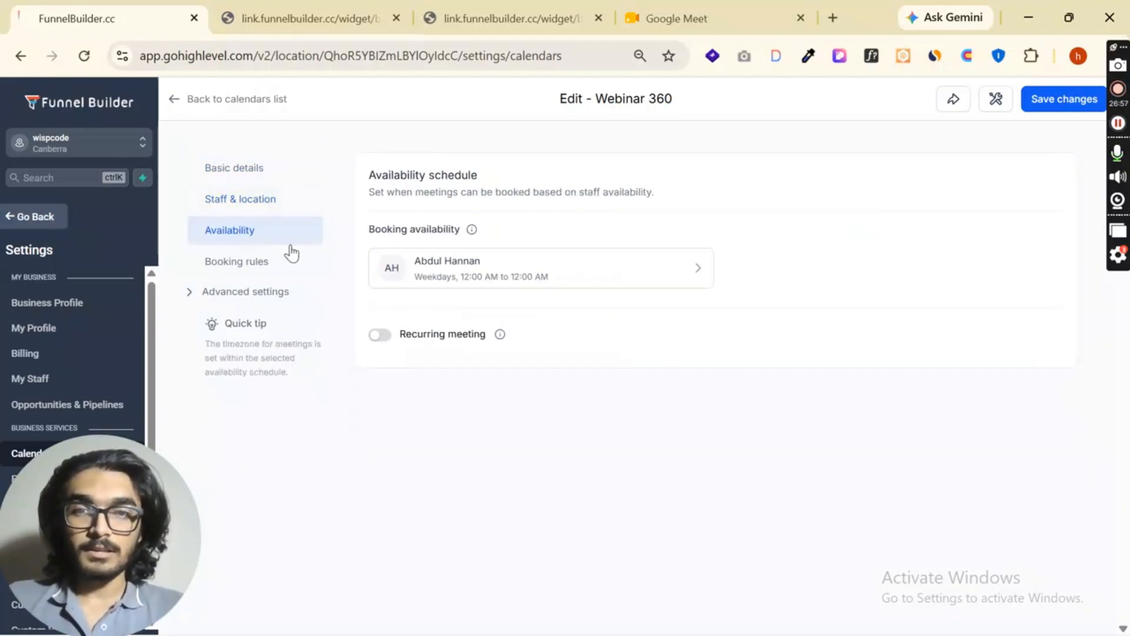
{"action": "left_click", "coordinate": [255, 263]}
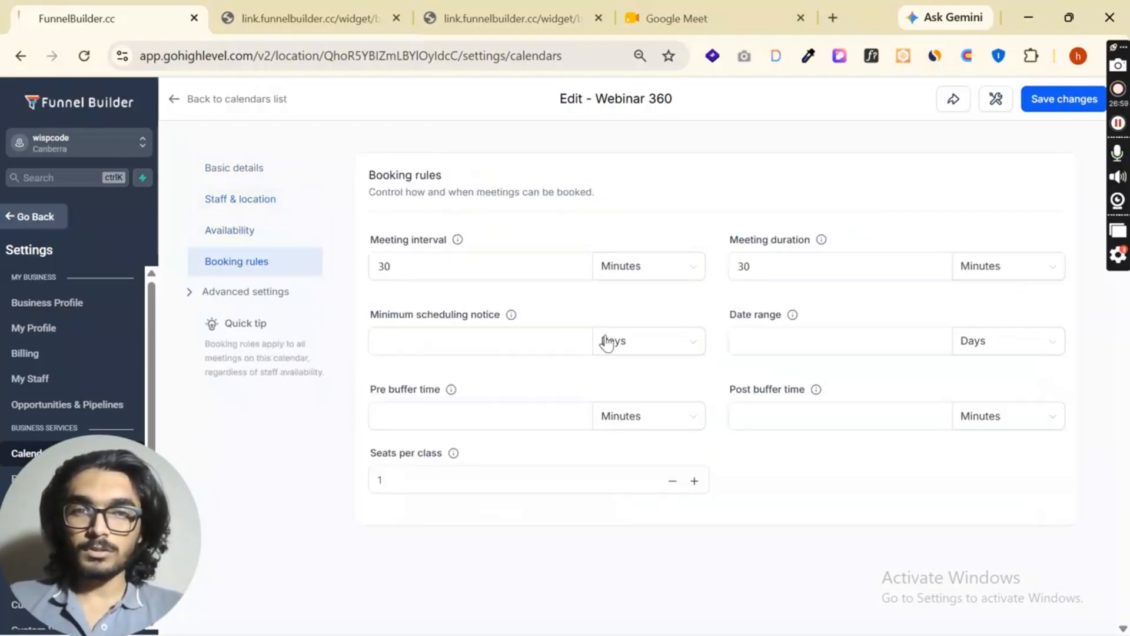
- Look through the calendar's advanced settings for form and confirmation, payments, notifications and policies, and widget appearance
{"action": "left_click", "coordinate": [210, 293]}
{"action": "left_click", "coordinate": [269, 322]}
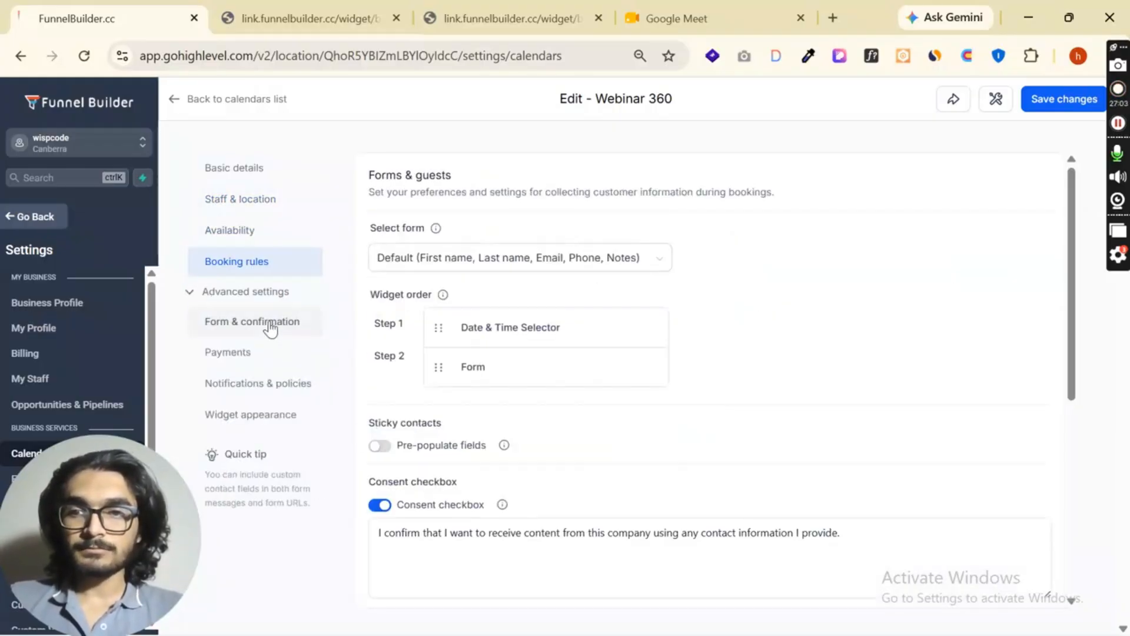
{"action": "left_click", "coordinate": [238, 353]}
{"action": "left_click", "coordinate": [249, 386]}
{"action": "left_click", "coordinate": [253, 416]}
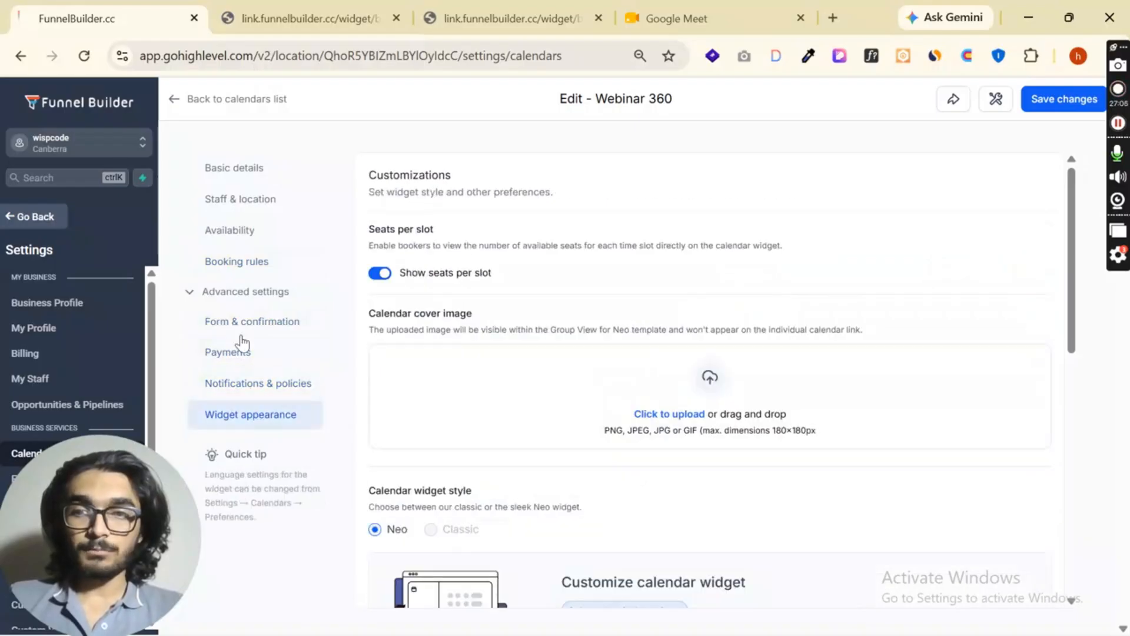
- Recheck the Webinar 360 basic details and view the calendar's public booking page
{"action": "left_click", "coordinate": [238, 172]}
{"action": "scroll", "coordinate": [483, 259], "scroll_direction": "down", "scroll_amount": 3}
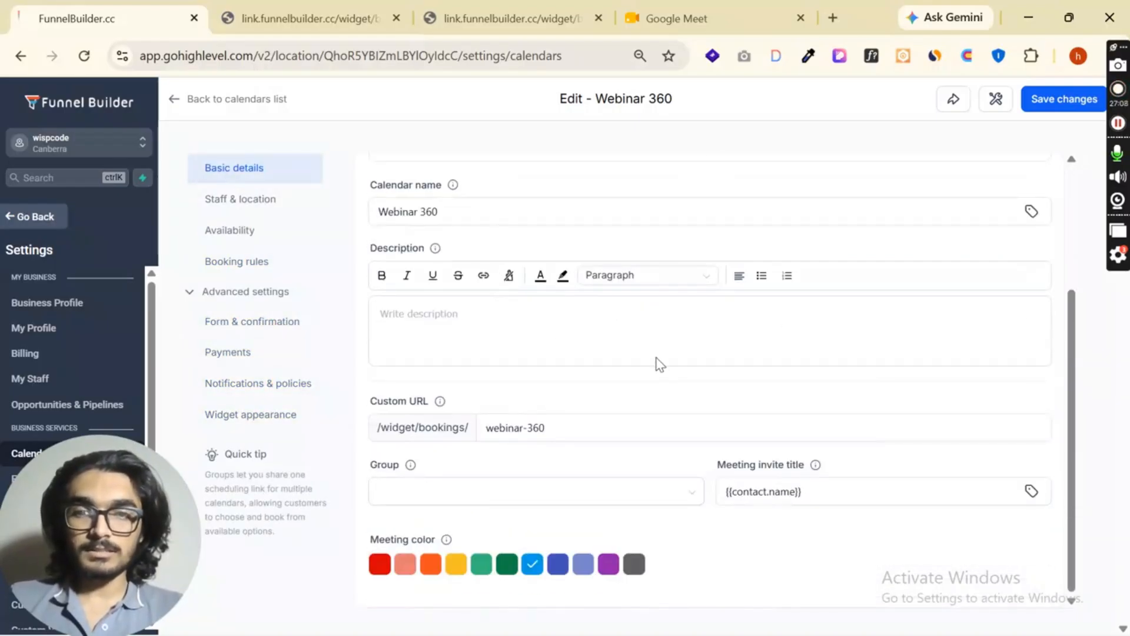
{"action": "scroll", "coordinate": [647, 365], "scroll_direction": "up", "scroll_amount": 3}
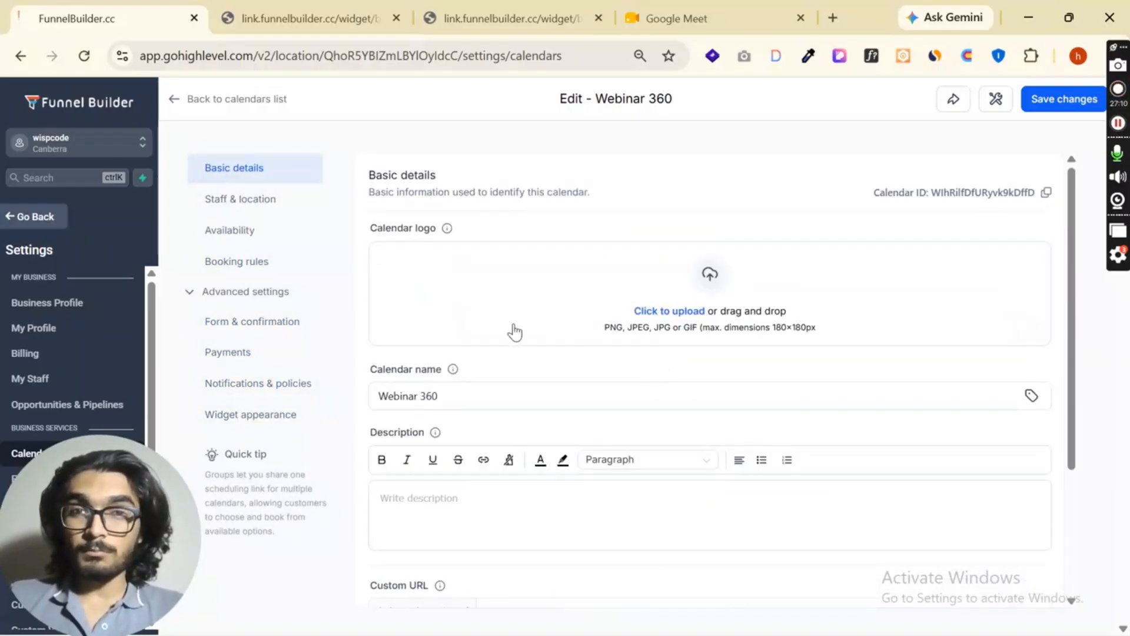
{"action": "left_click", "coordinate": [306, 18]}
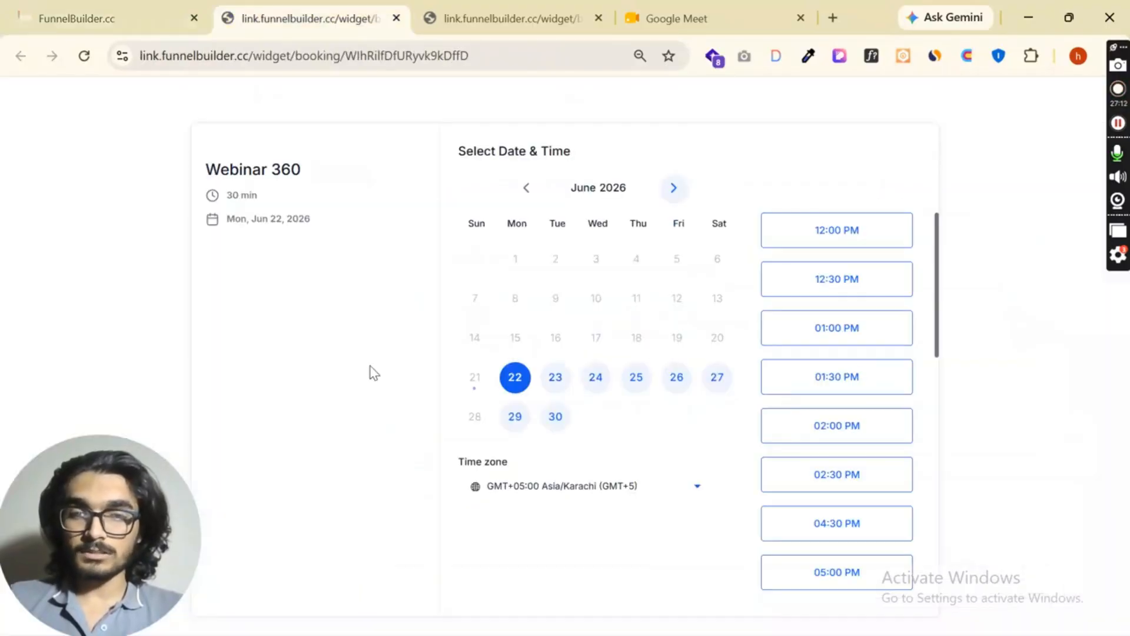
- Return to the Webinar 360 calendar's settings and save the changes
{"action": "left_click", "coordinate": [106, 18]}
{"action": "scroll", "coordinate": [470, 382], "scroll_direction": "down", "scroll_amount": 3}
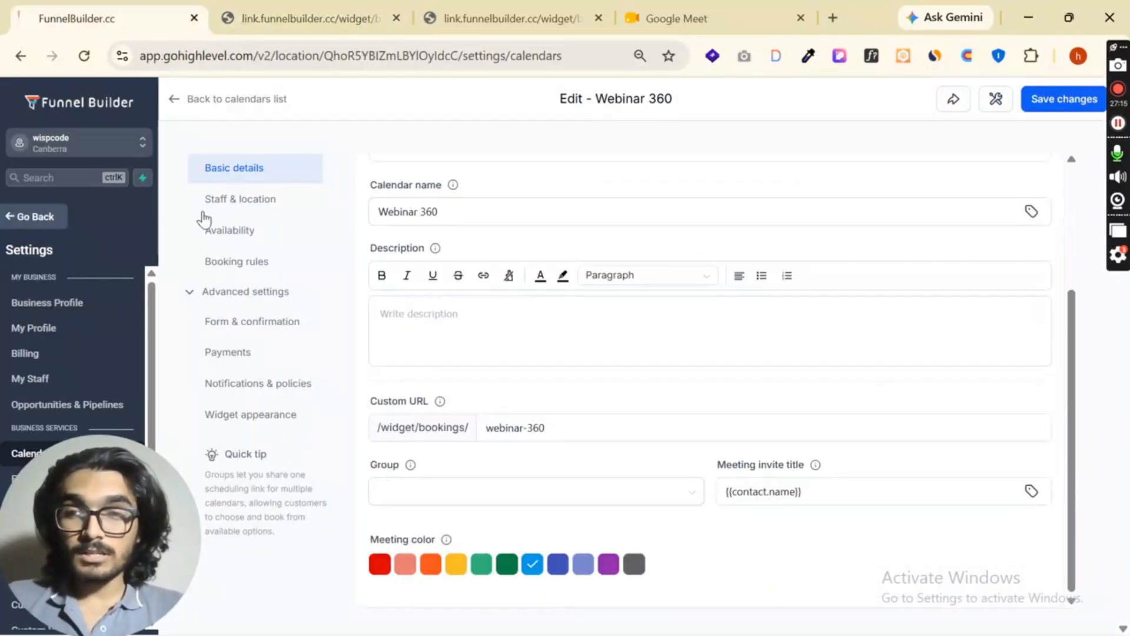
{"action": "left_click", "coordinate": [1086, 101]}
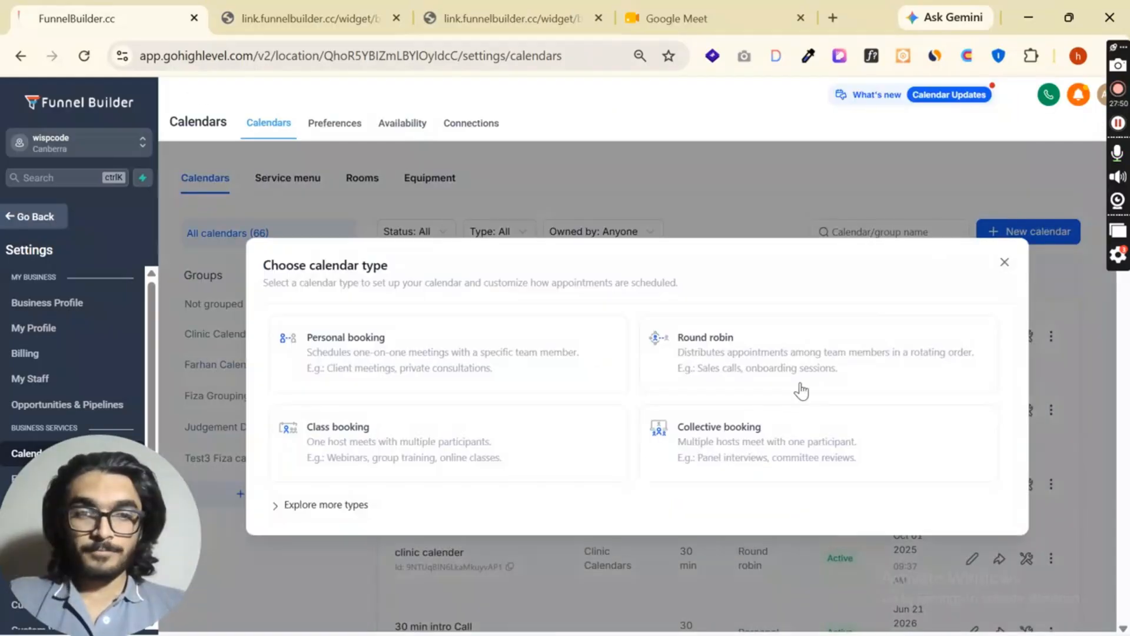
- Start a new calendar of the Collective booking type and name it Collective booking
{"action": "left_click", "coordinate": [771, 442]}
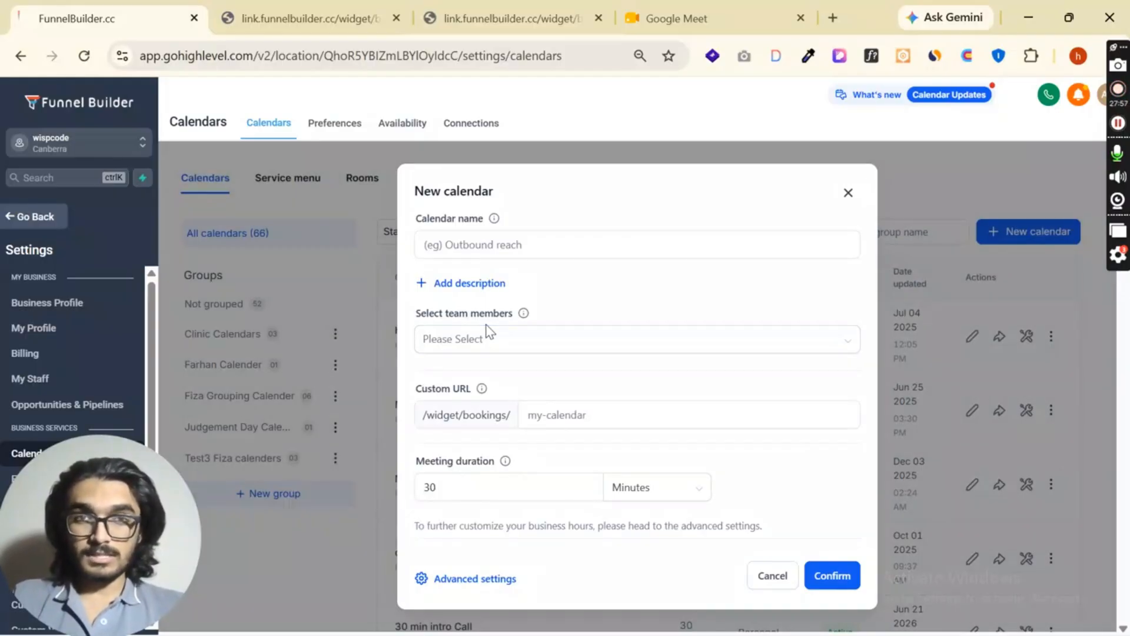
{"action": "left_click", "coordinate": [538, 236]}
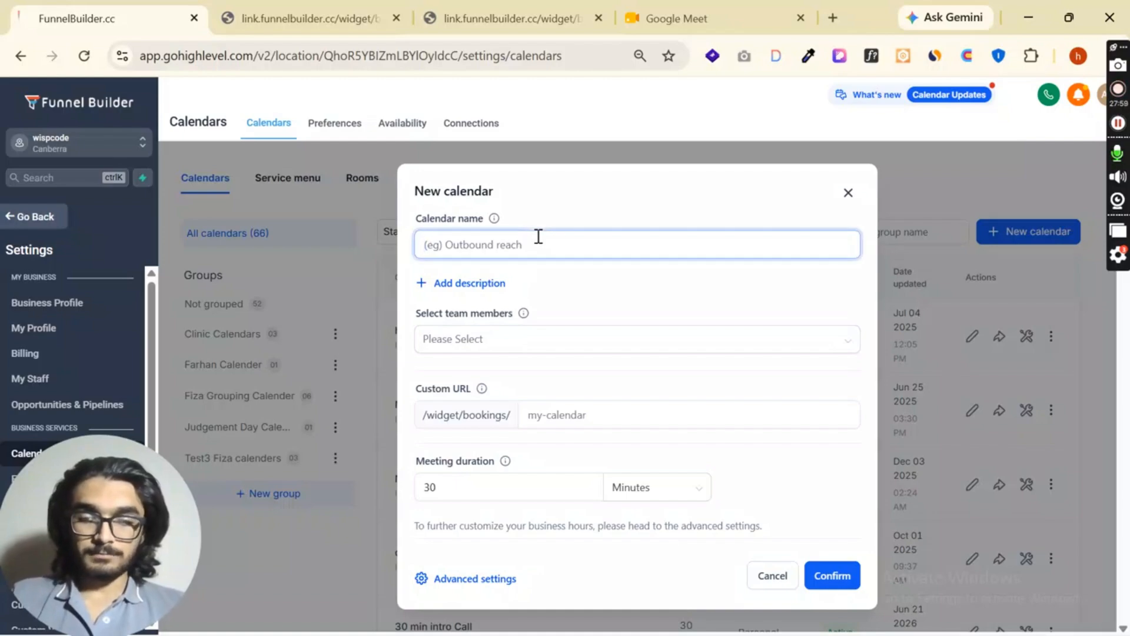
{"action": "type", "text": "Collective booking"}
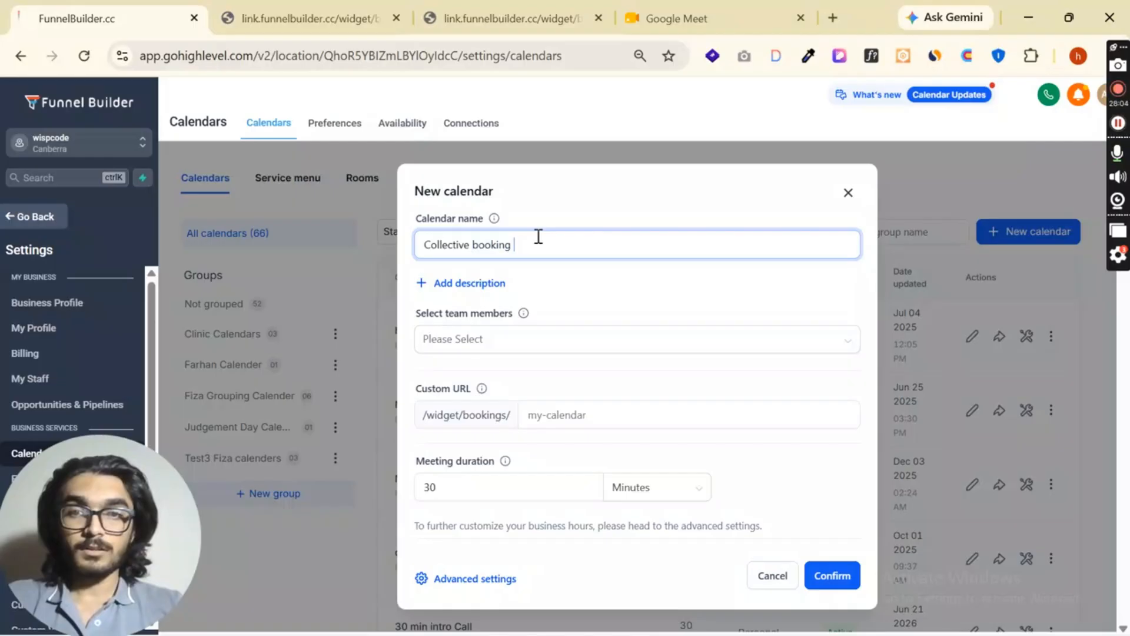
- Assign only the first two listed team members to the Collective booking calendar and create it
{"action": "left_click", "coordinate": [550, 346]}
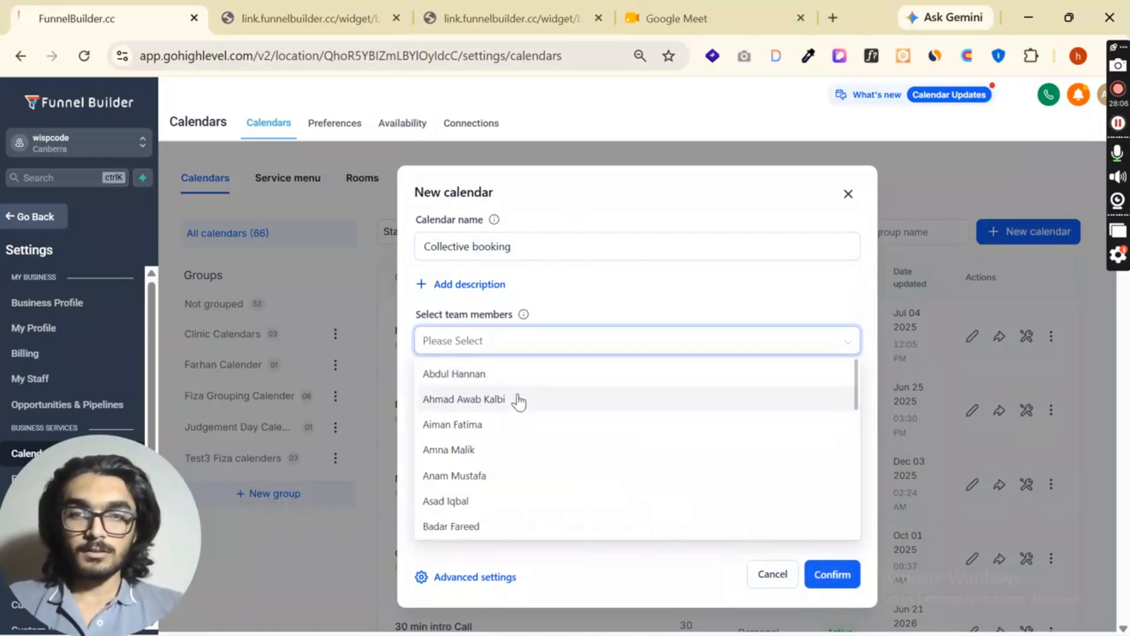
{"action": "left_click", "coordinate": [518, 399]}
{"action": "left_click", "coordinate": [548, 348]}
{"action": "left_click", "coordinate": [533, 400]}
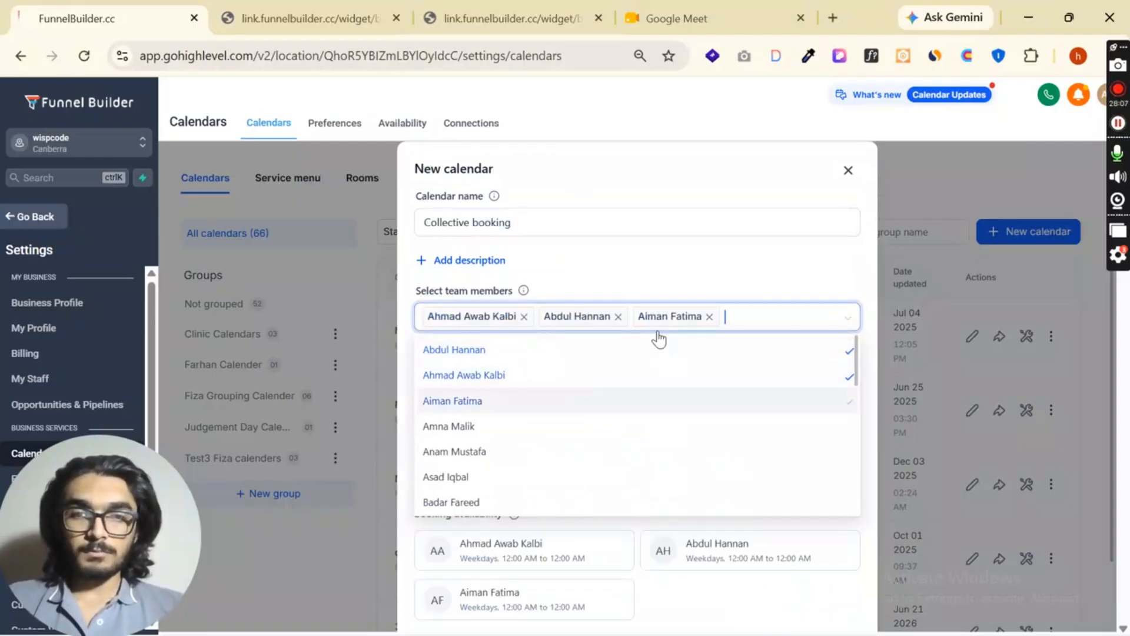
{"action": "left_click", "coordinate": [684, 292]}
{"action": "left_click", "coordinate": [709, 317]}
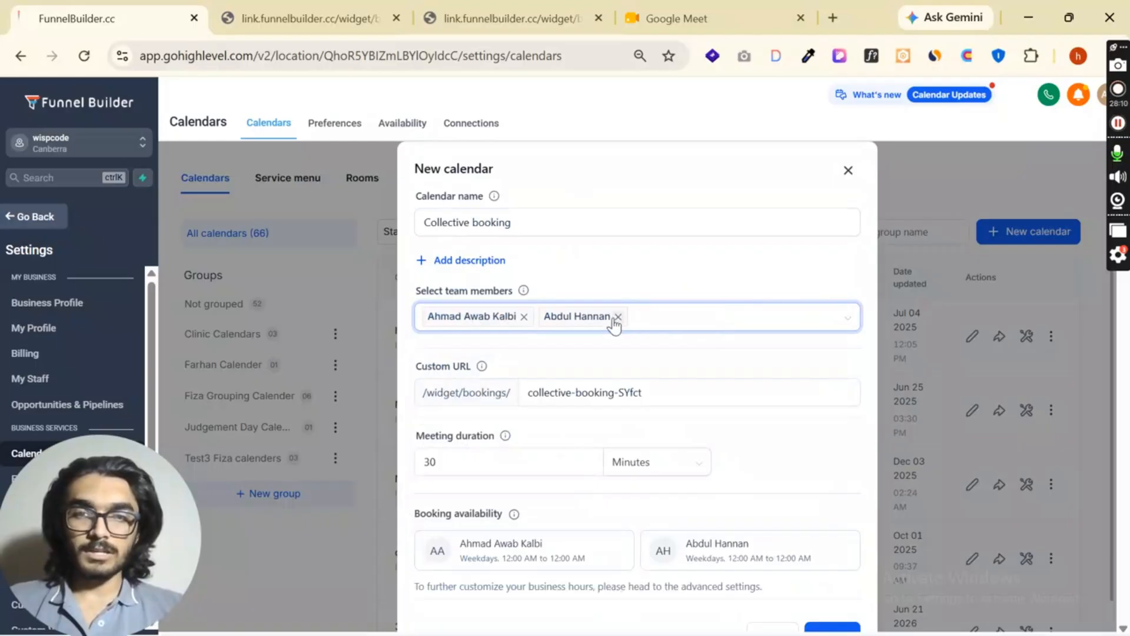
{"action": "scroll", "coordinate": [630, 364], "scroll_direction": "down", "scroll_amount": 1}
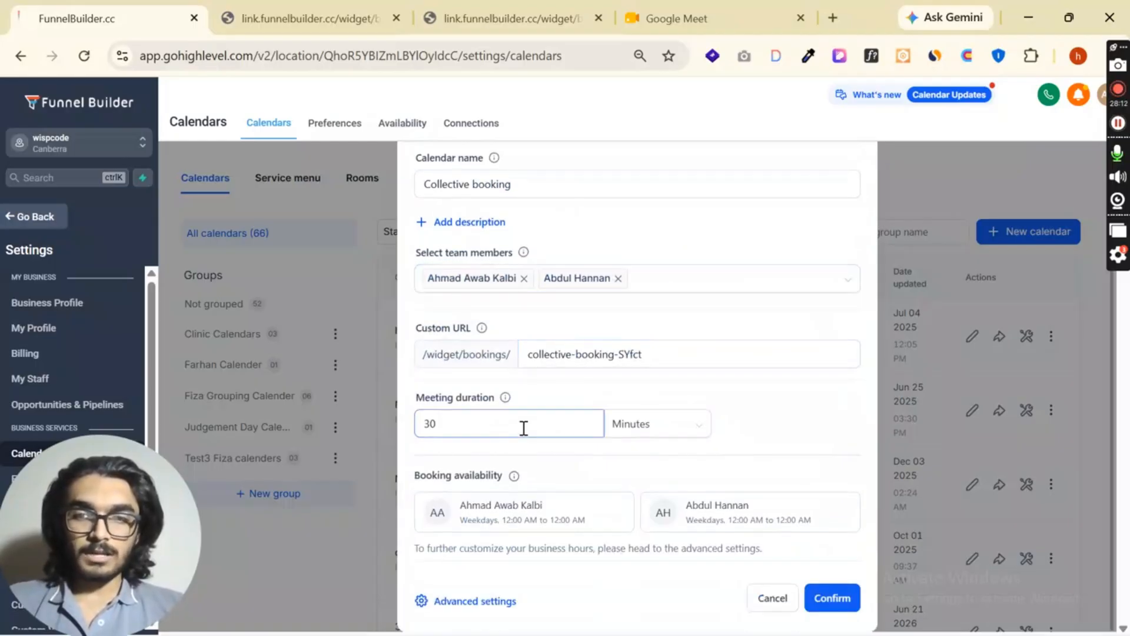
{"action": "left_click", "coordinate": [822, 596]}
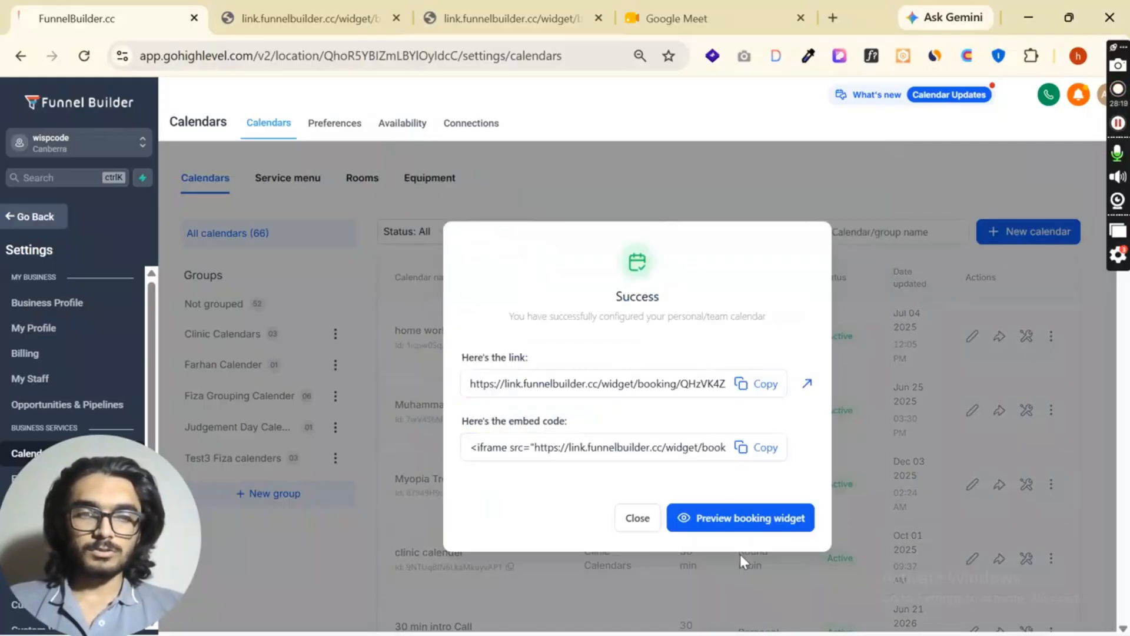
- Dismiss the creation confirmation, find the Collective booking calendar by searching col, and open its settings to review the basic details
{"action": "left_click", "coordinate": [634, 520]}
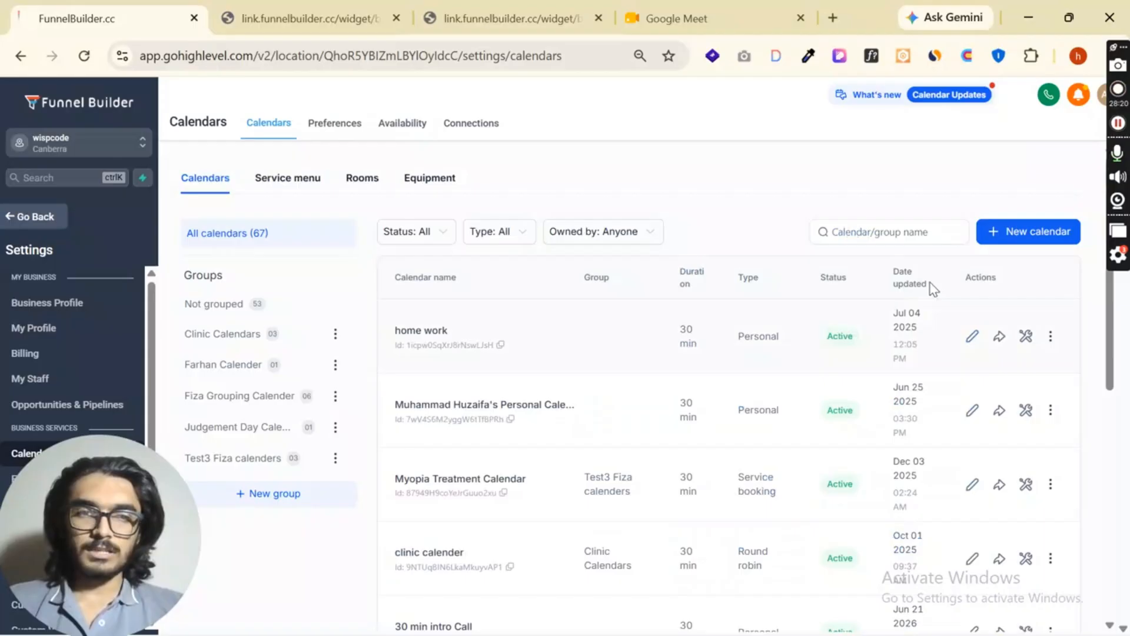
{"action": "left_click", "coordinate": [914, 232]}
{"action": "type", "text": "col"}
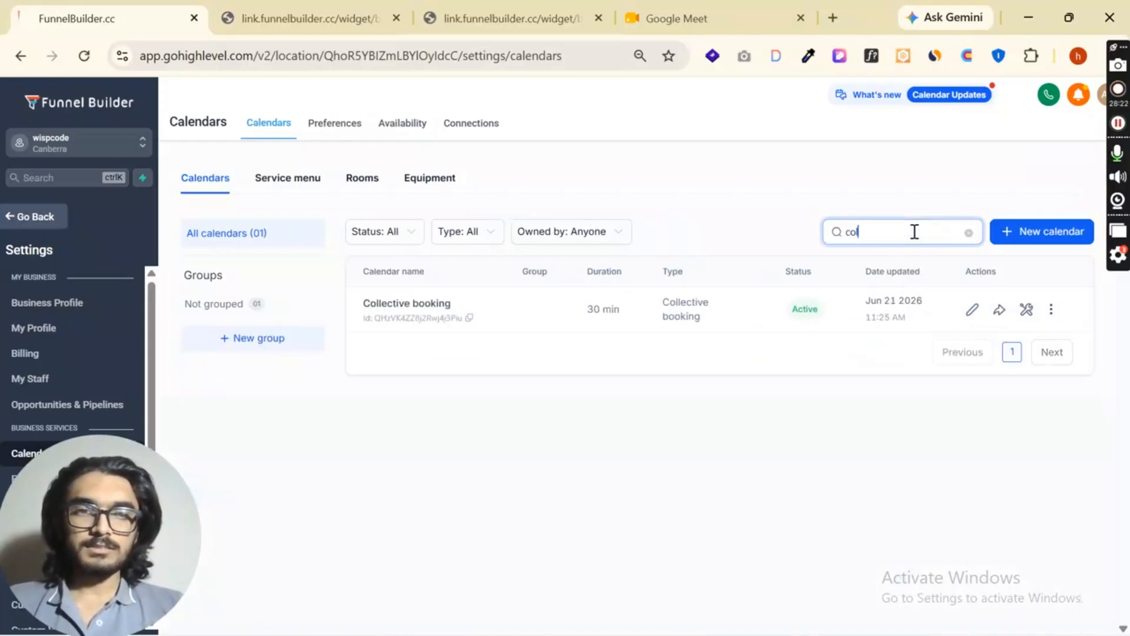
{"action": "left_click", "coordinate": [972, 311]}
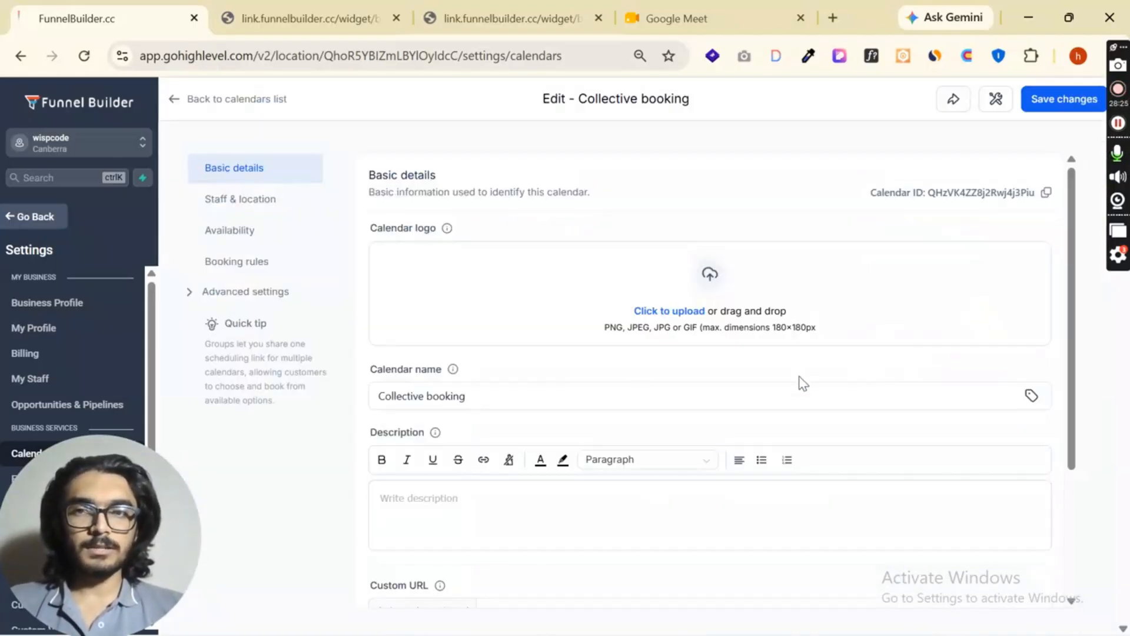
{"action": "scroll", "coordinate": [742, 303], "scroll_direction": "down", "scroll_amount": 3}
{"action": "scroll", "coordinate": [714, 331], "scroll_direction": "up", "scroll_amount": 3}
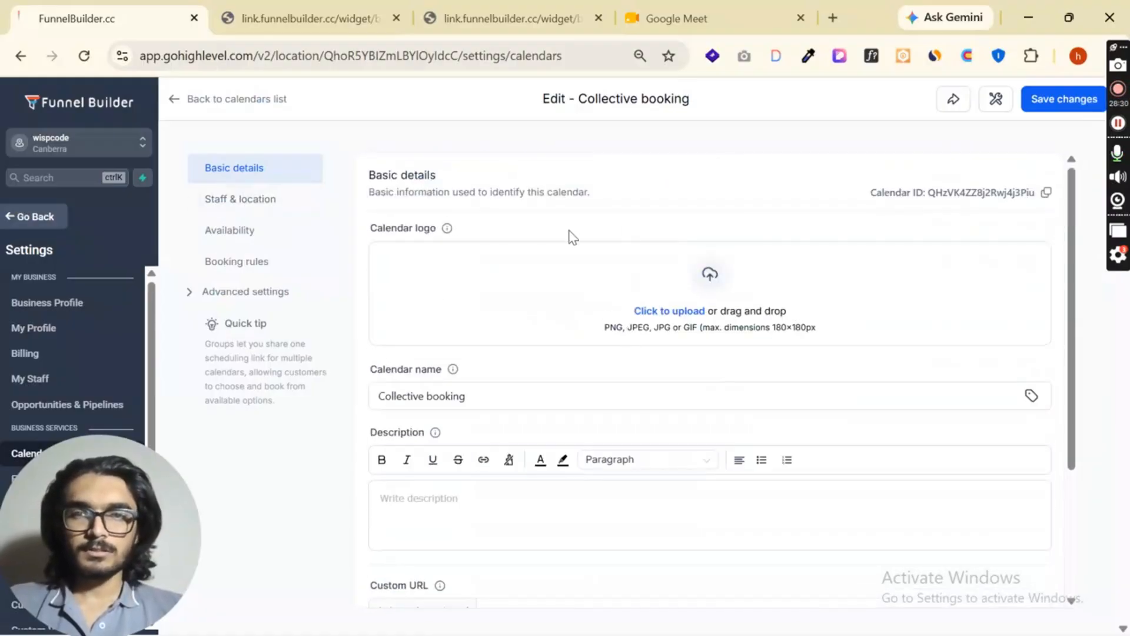
{"action": "scroll", "coordinate": [451, 263], "scroll_direction": "down", "scroll_amount": 3}
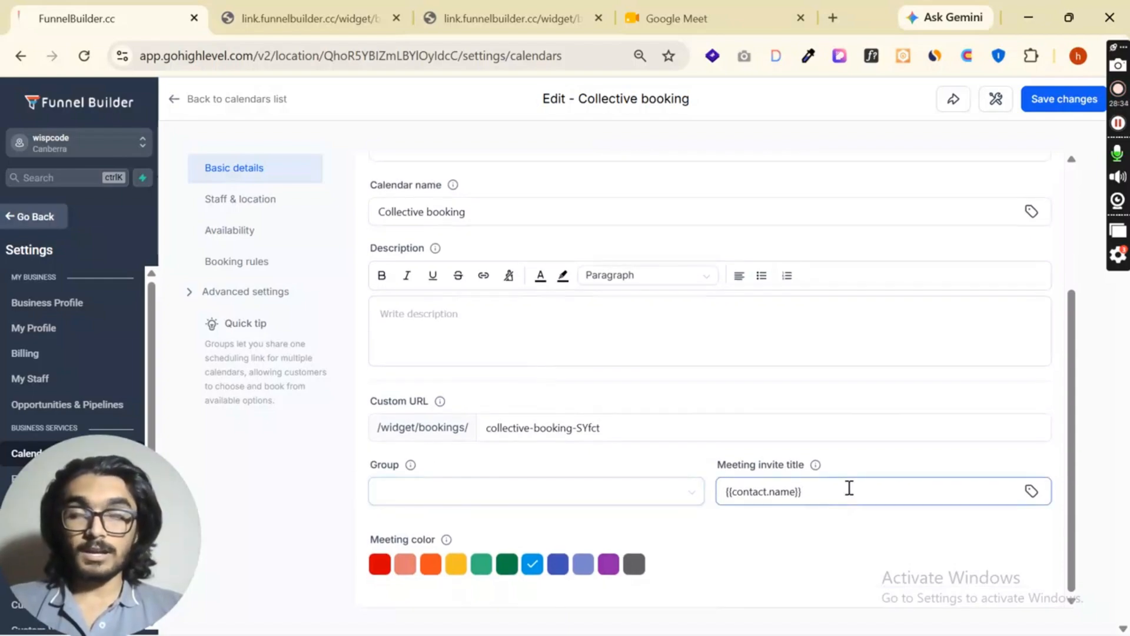
- Set the meeting location to Google Meet for both staff members of the Collective booking calendar
{"action": "left_click", "coordinate": [262, 206]}
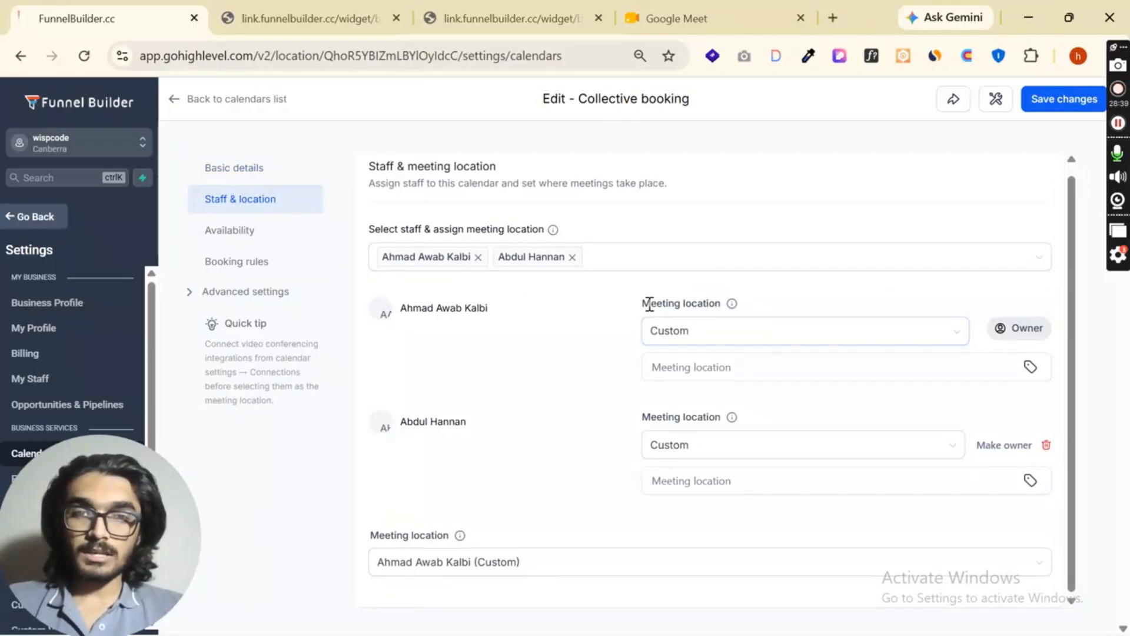
{"action": "left_click_drag", "start_coordinate": [643, 303], "coordinate": [720, 303]}
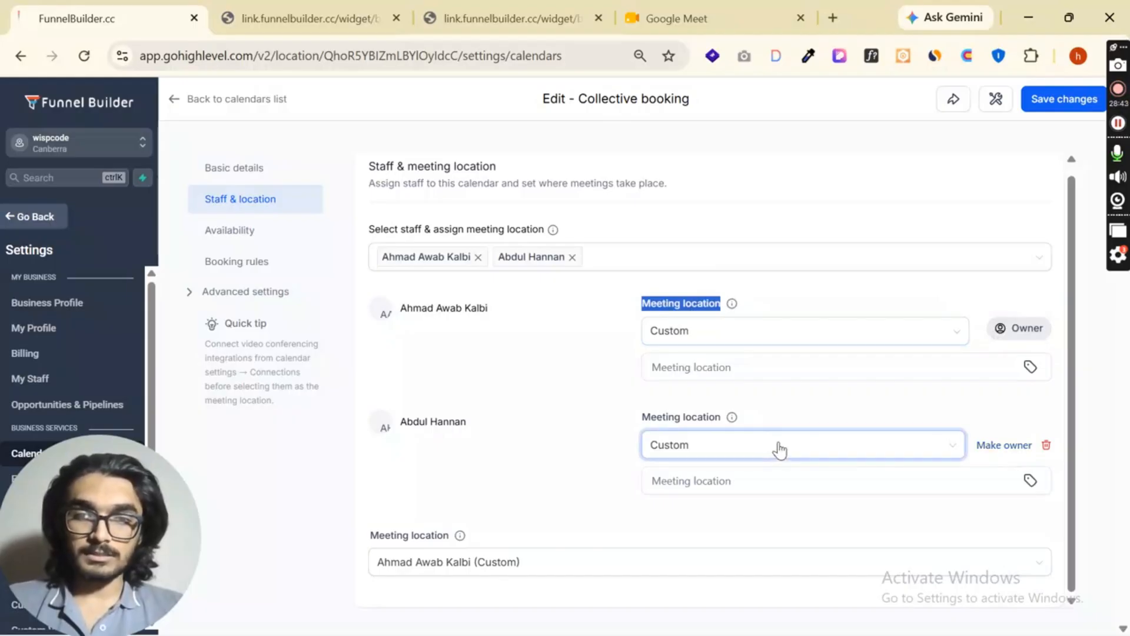
{"action": "mouse_move", "coordinate": [731, 418]}
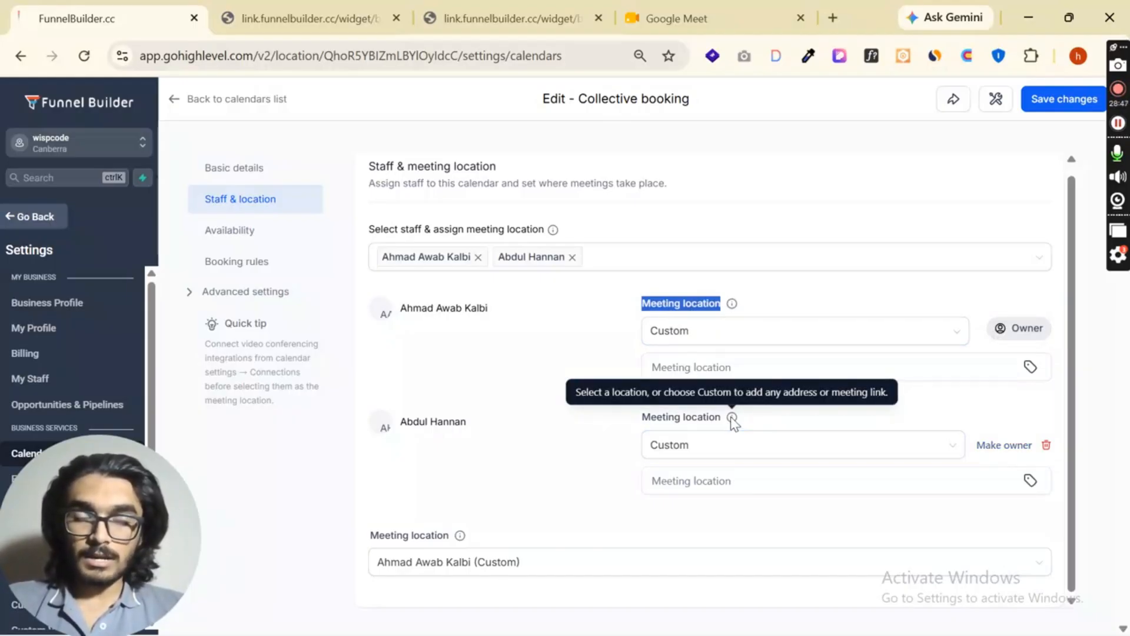
{"action": "left_click", "coordinate": [761, 335]}
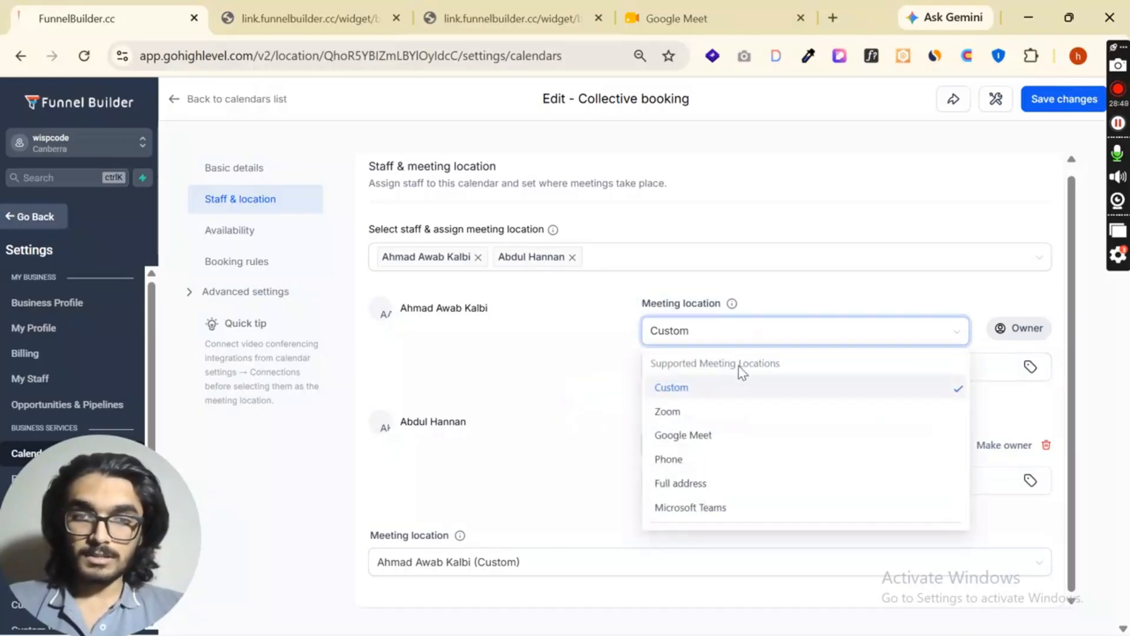
{"action": "left_click", "coordinate": [713, 436]}
{"action": "left_click", "coordinate": [749, 421]}
{"action": "left_click", "coordinate": [712, 510]}
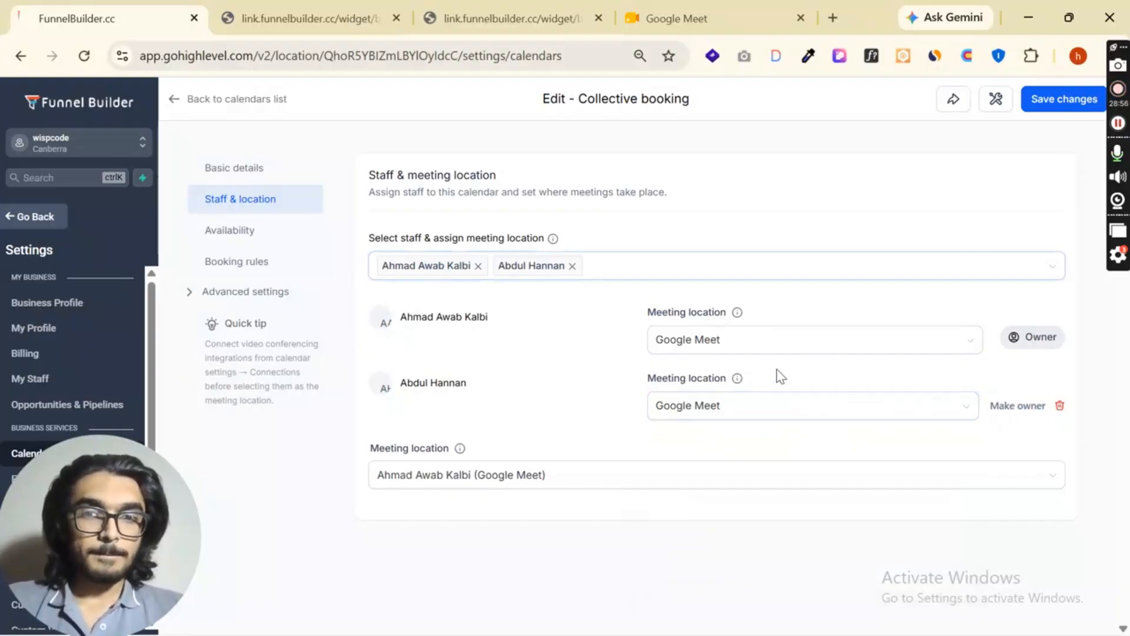
- Review the Collective booking calendar's availability, booking rules, form, payments, notifications and widget appearance, and return to its basic details
{"action": "left_click", "coordinate": [233, 230]}
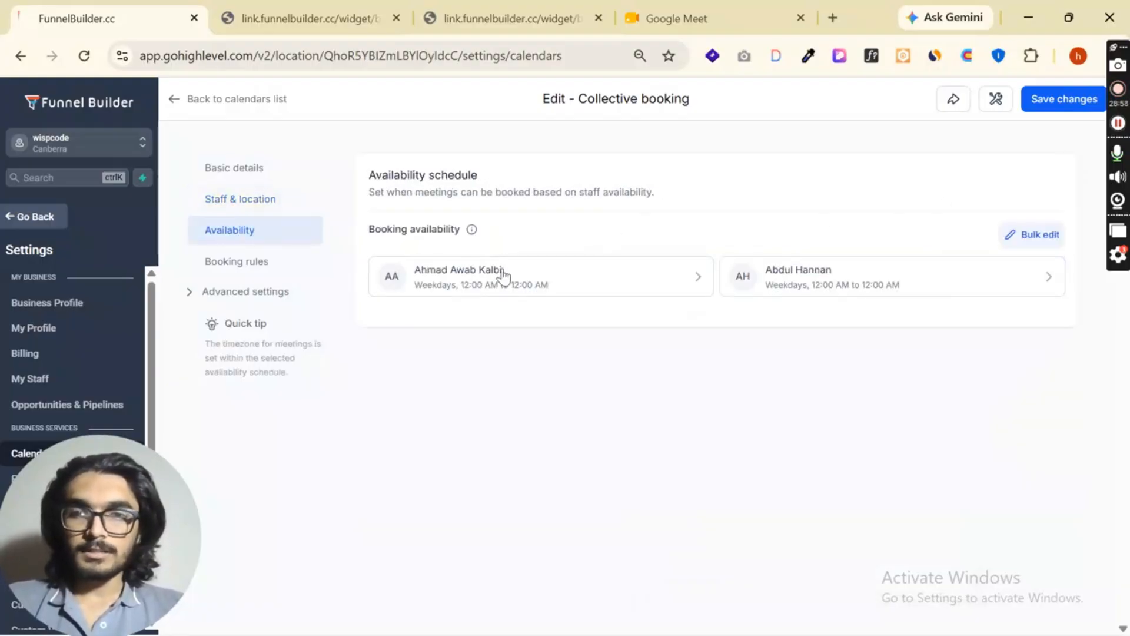
{"action": "left_click", "coordinate": [260, 265]}
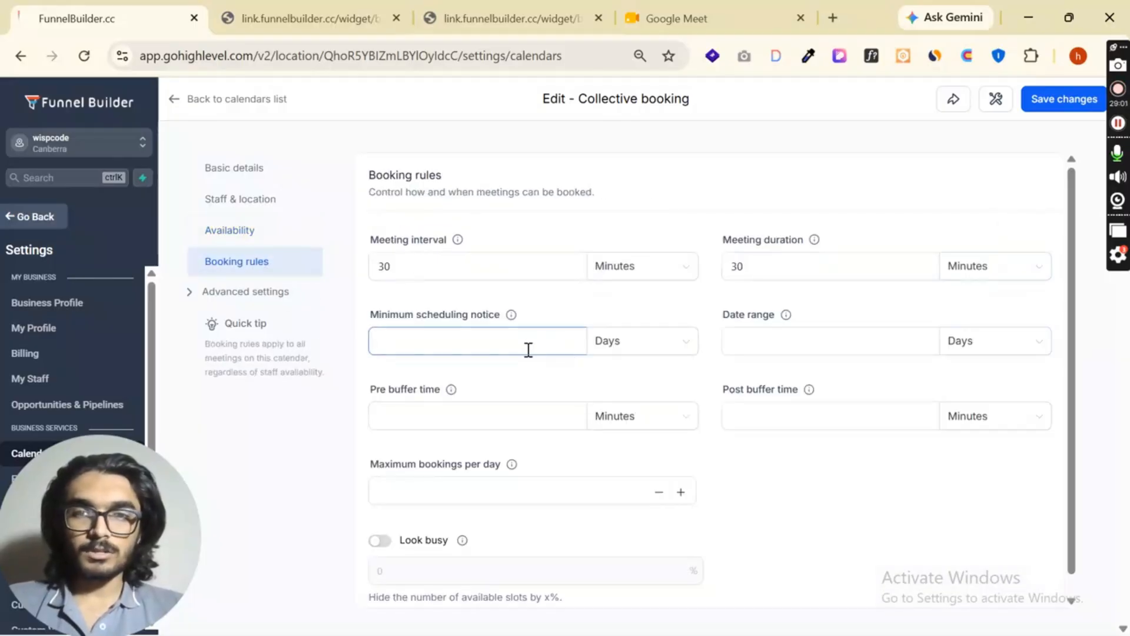
{"action": "left_click", "coordinate": [248, 295]}
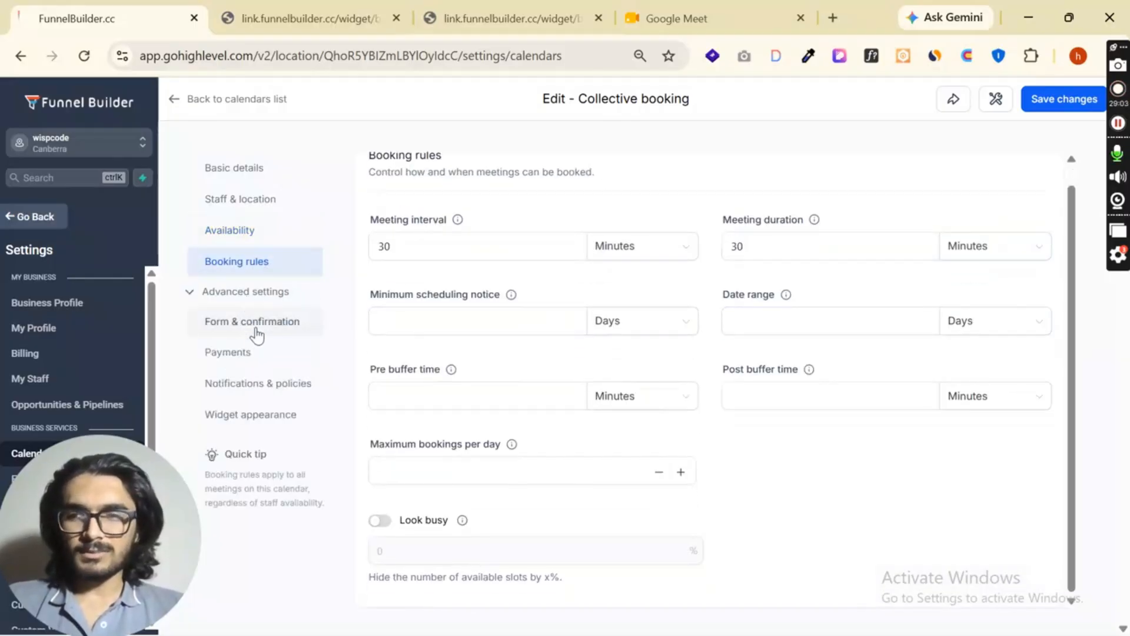
{"action": "left_click", "coordinate": [254, 327]}
{"action": "left_click", "coordinate": [234, 353]}
{"action": "left_click", "coordinate": [235, 379]}
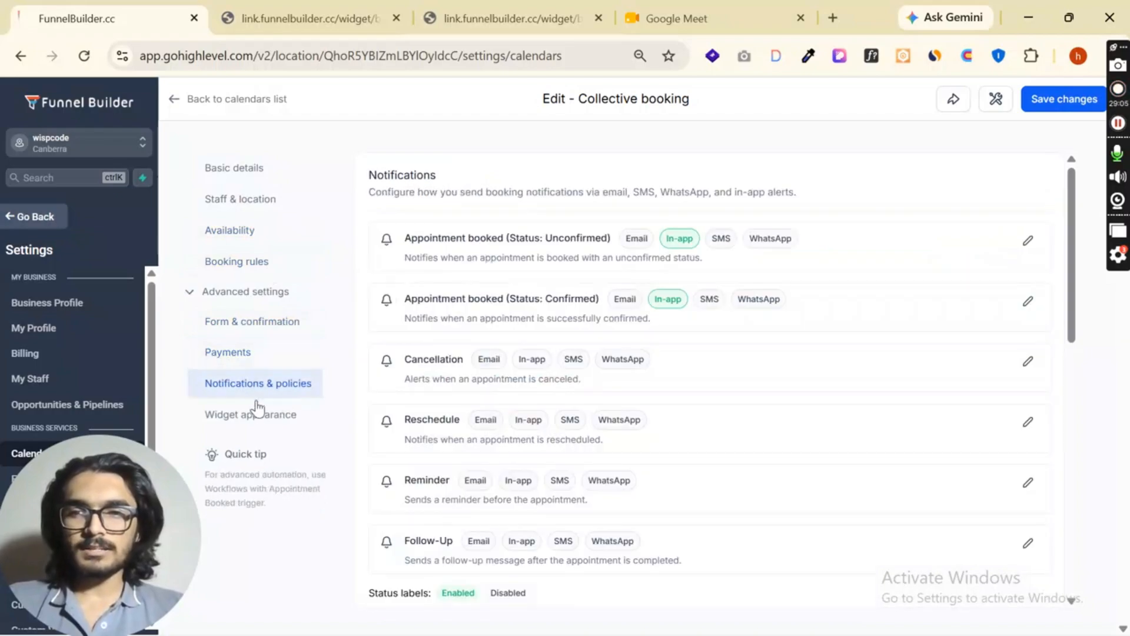
{"action": "left_click", "coordinate": [259, 417]}
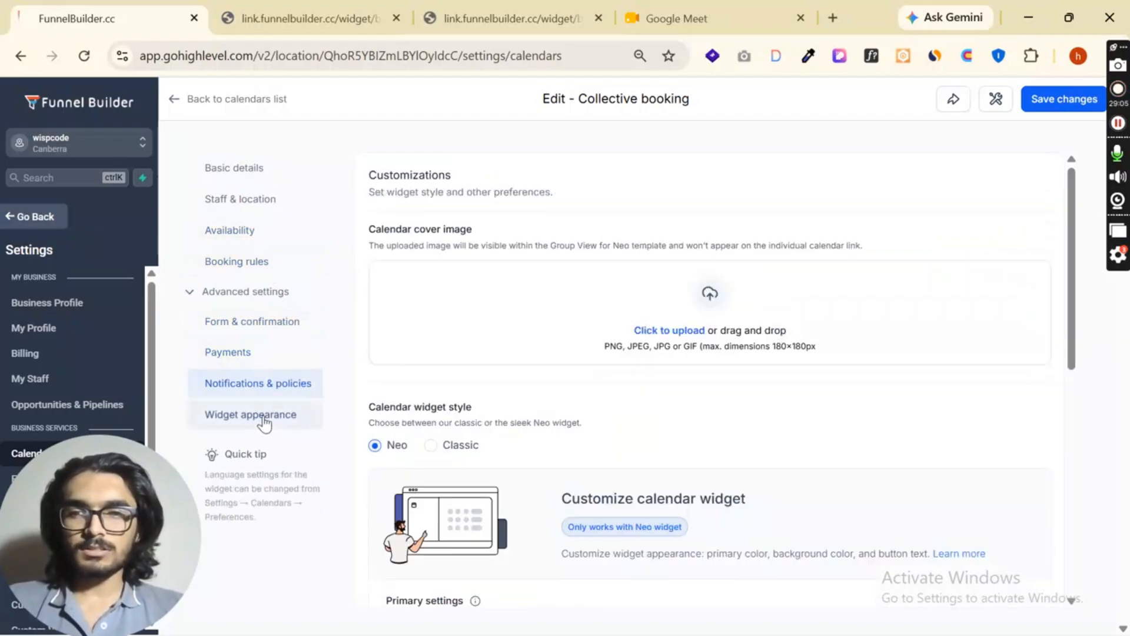
{"action": "left_click", "coordinate": [242, 170]}
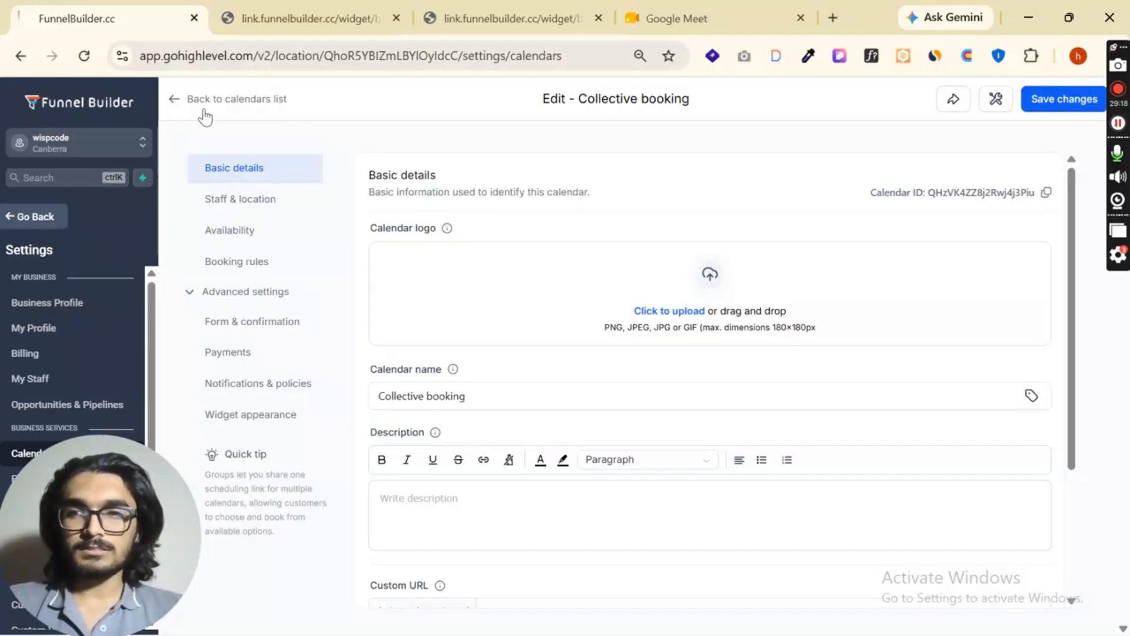
- Return to the calendar list and view all calendar types offered for a new calendar, including the additional ones, without creating any
{"action": "left_click", "coordinate": [175, 102]}
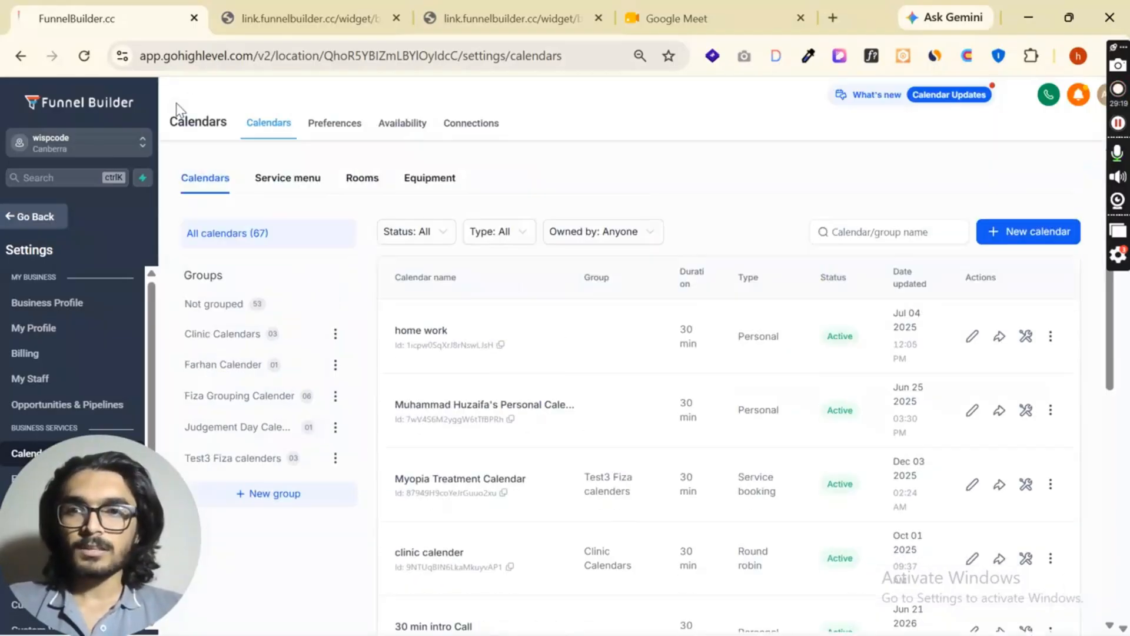
{"action": "left_click", "coordinate": [1001, 232]}
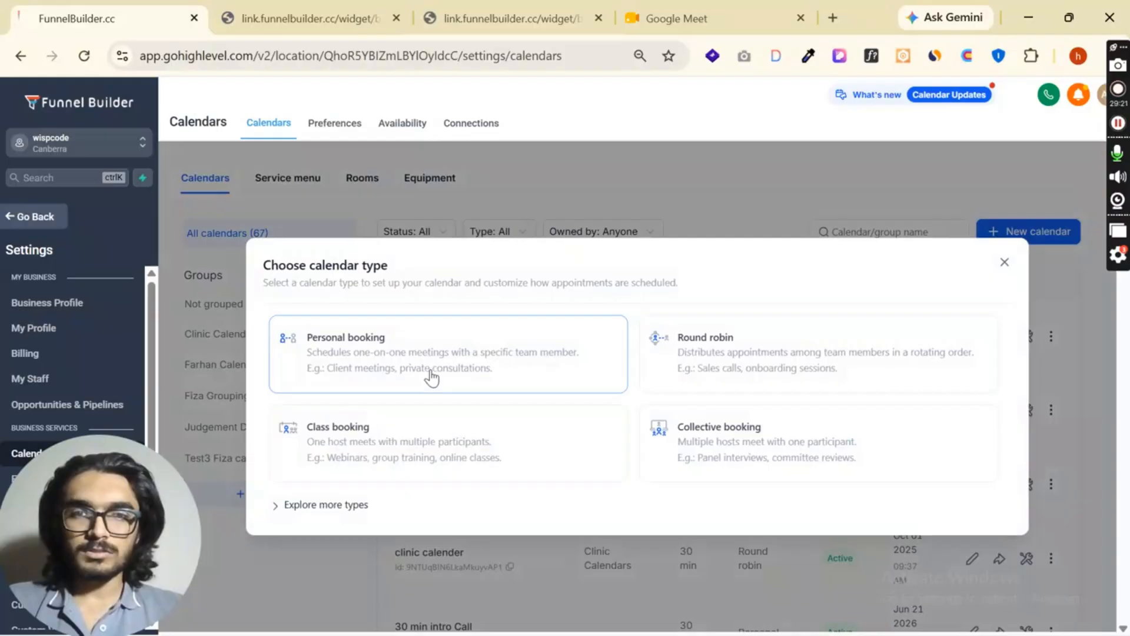
{"action": "left_click", "coordinate": [343, 510]}
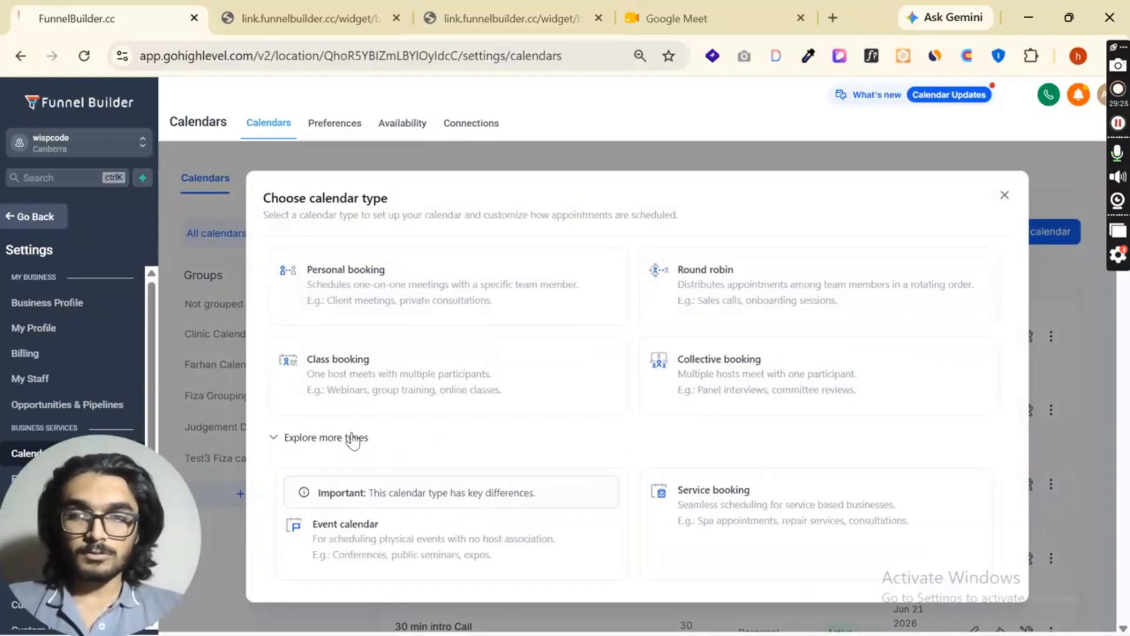
{"action": "left_click", "coordinate": [353, 439]}
{"action": "left_click", "coordinate": [1005, 262]}
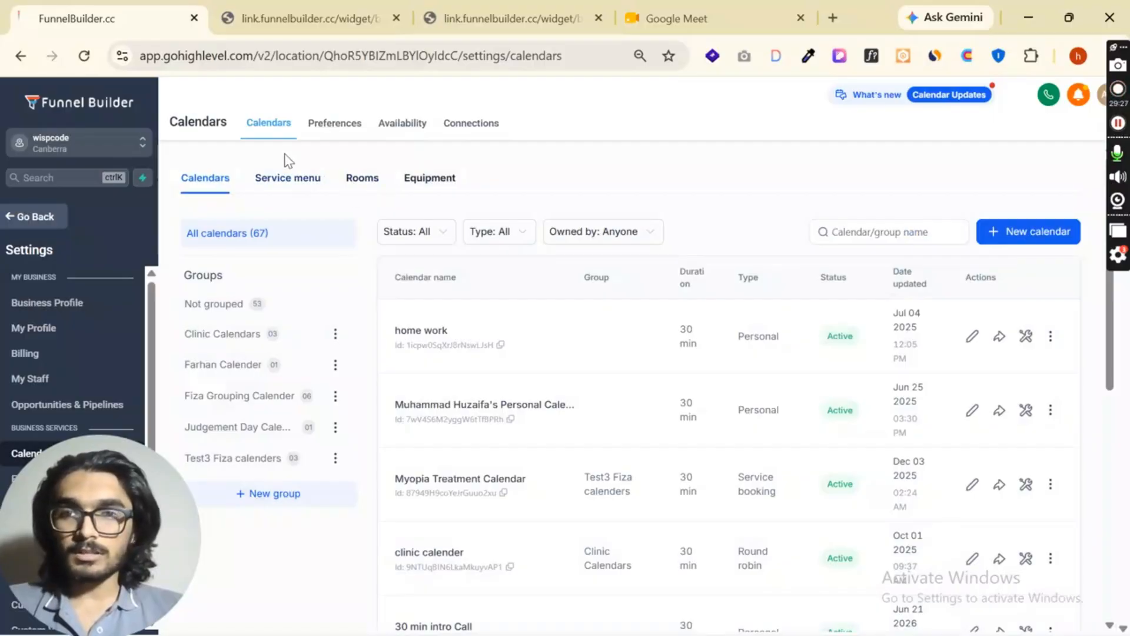
- Start adding a new connection for the current staff member and read the Google Meet requirement among the video conferencing options
{"action": "left_click", "coordinate": [483, 126]}
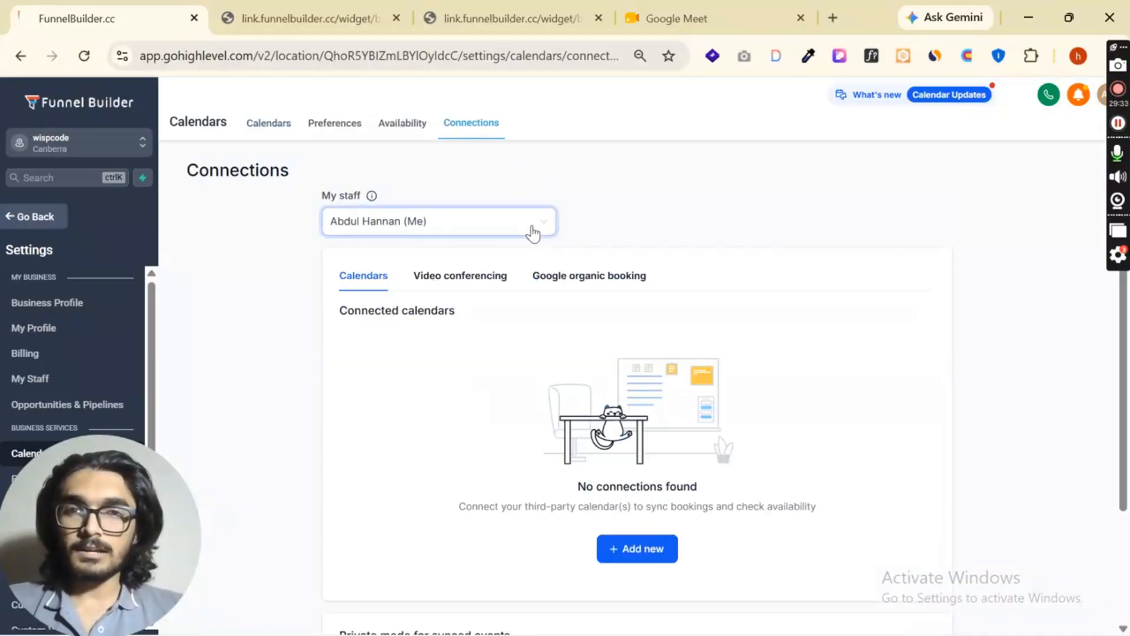
{"action": "scroll", "coordinate": [492, 294], "scroll_direction": "down", "scroll_amount": 3}
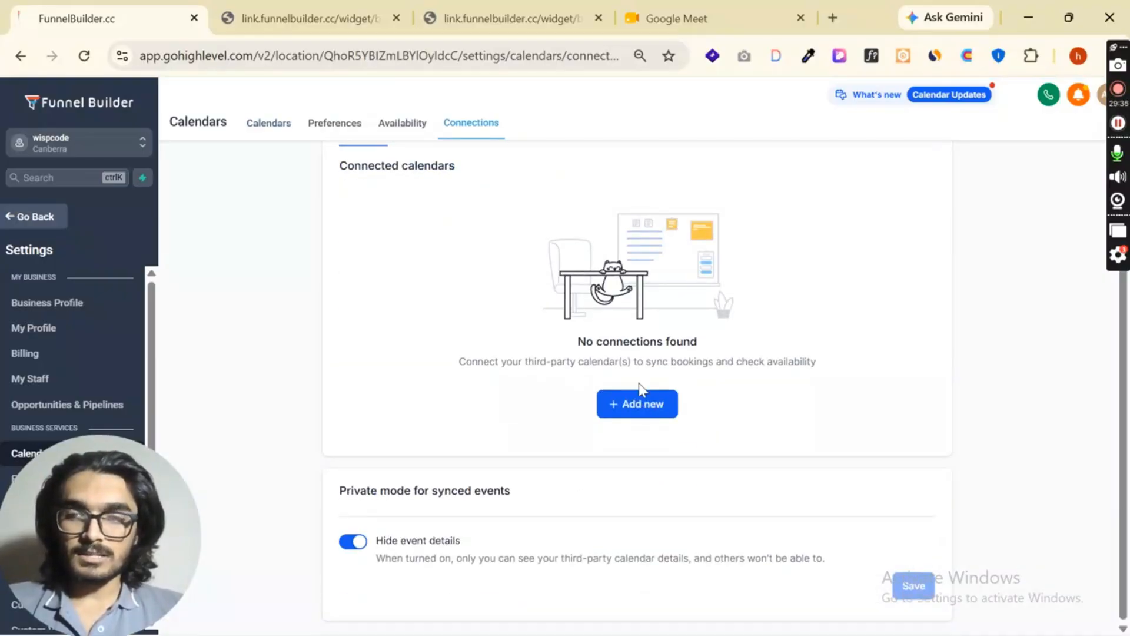
{"action": "scroll", "coordinate": [596, 323], "scroll_direction": "up", "scroll_amount": 2}
{"action": "scroll", "coordinate": [621, 295], "scroll_direction": "down", "scroll_amount": 1}
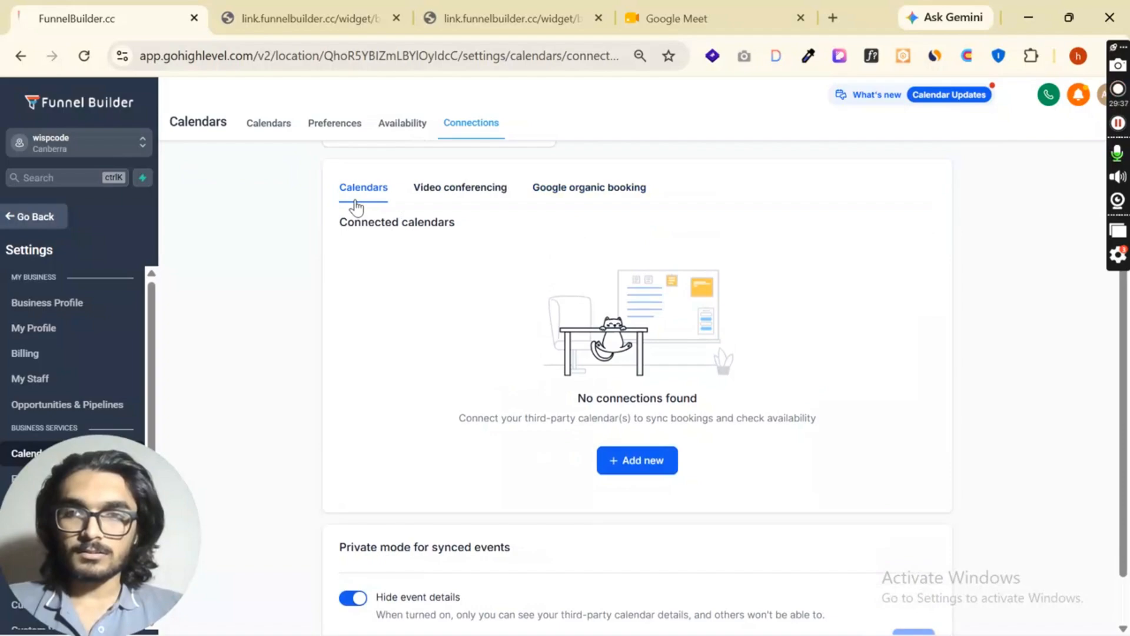
{"action": "left_click", "coordinate": [637, 462]}
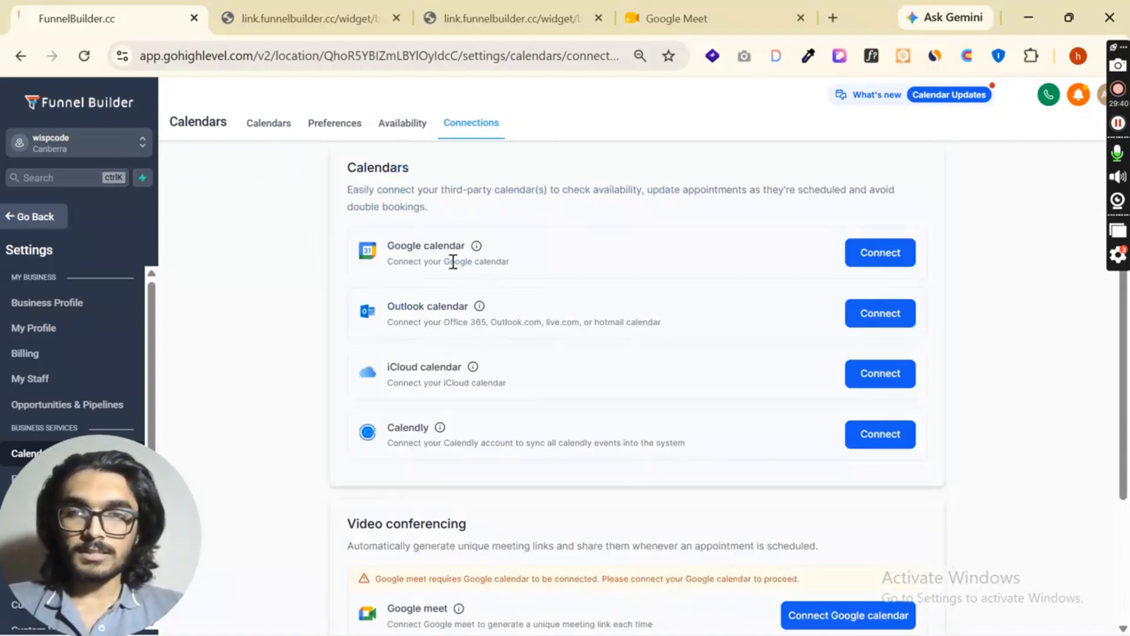
{"action": "scroll", "coordinate": [462, 274], "scroll_direction": "up", "scroll_amount": 1}
{"action": "scroll", "coordinate": [472, 291], "scroll_direction": "down", "scroll_amount": 4}
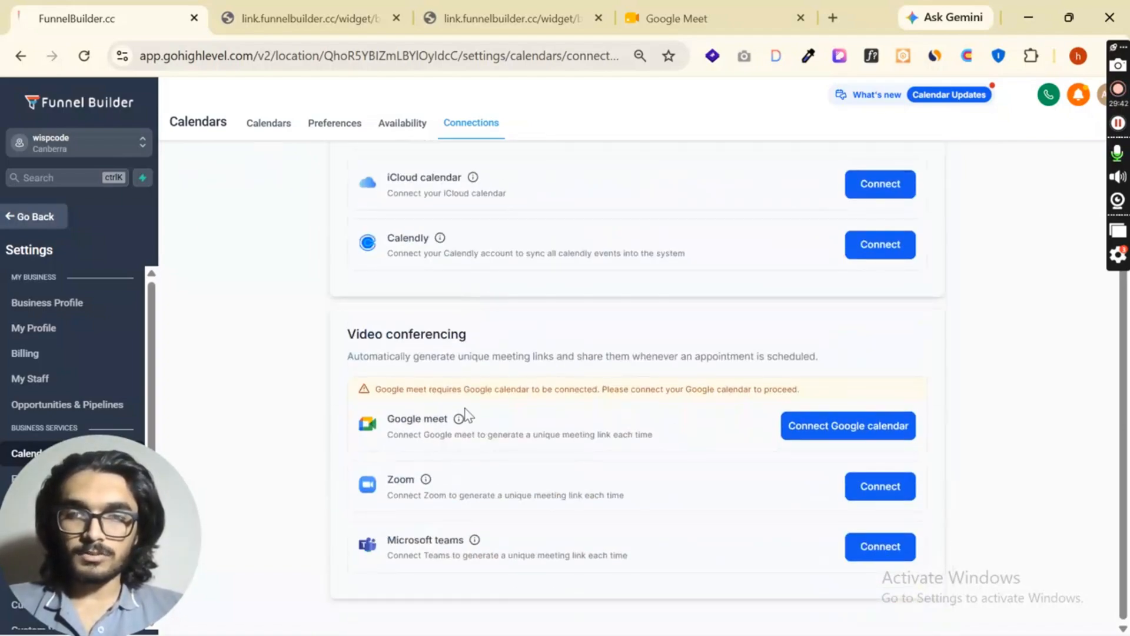
{"action": "left_click_drag", "start_coordinate": [382, 389], "coordinate": [609, 391]}
{"action": "left_click_drag", "start_coordinate": [615, 389], "coordinate": [914, 387]}
{"action": "left_click", "coordinate": [914, 388]}
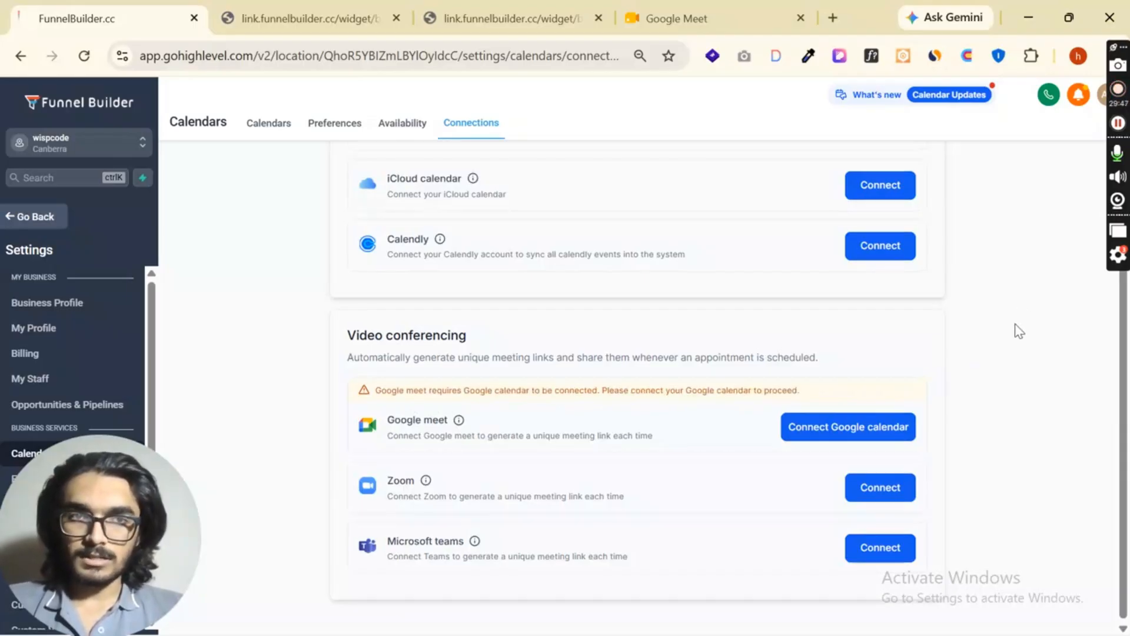
{"action": "scroll", "coordinate": [875, 330], "scroll_direction": "up", "scroll_amount": 4}
{"action": "left_click", "coordinate": [861, 329]}
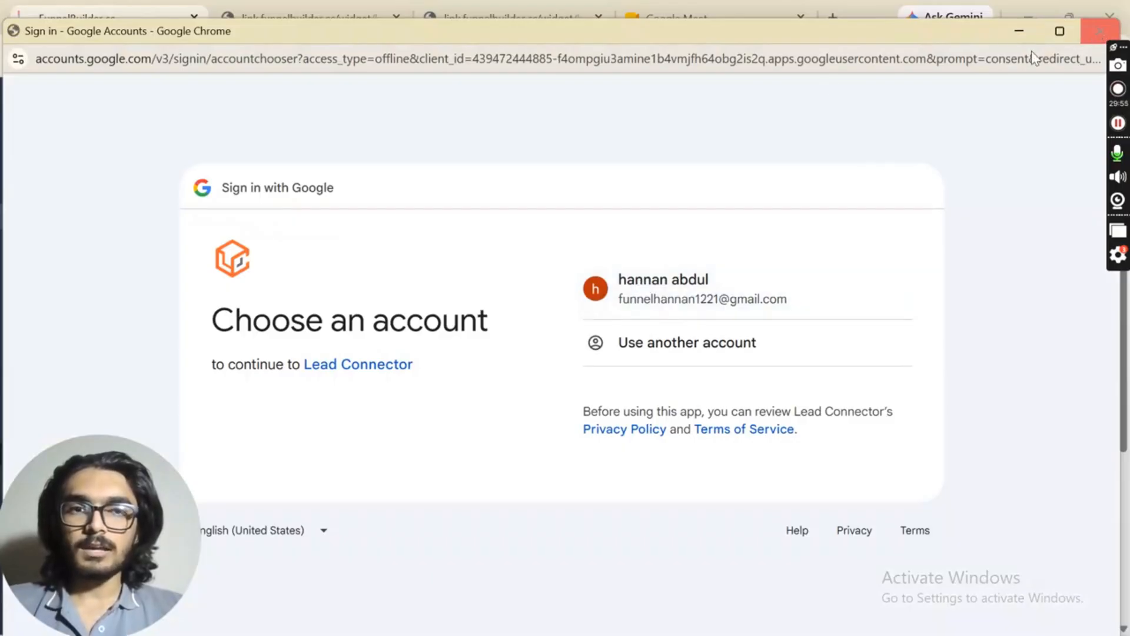
{"action": "left_click", "coordinate": [1099, 32]}
{"action": "scroll", "coordinate": [753, 318], "scroll_direction": "down", "scroll_amount": 3}
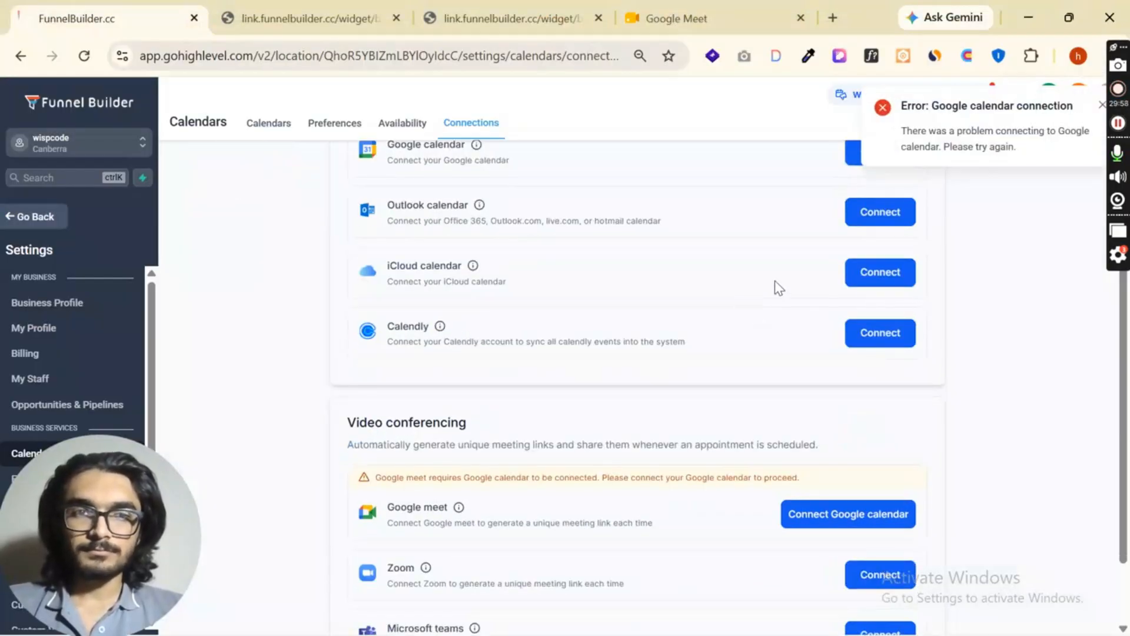
{"action": "scroll", "coordinate": [824, 288], "scroll_direction": "up", "scroll_amount": 3}
- Connect Google Calendar using the listed Google account, granting Lead Connector the access it requests
{"action": "left_click", "coordinate": [875, 330]}
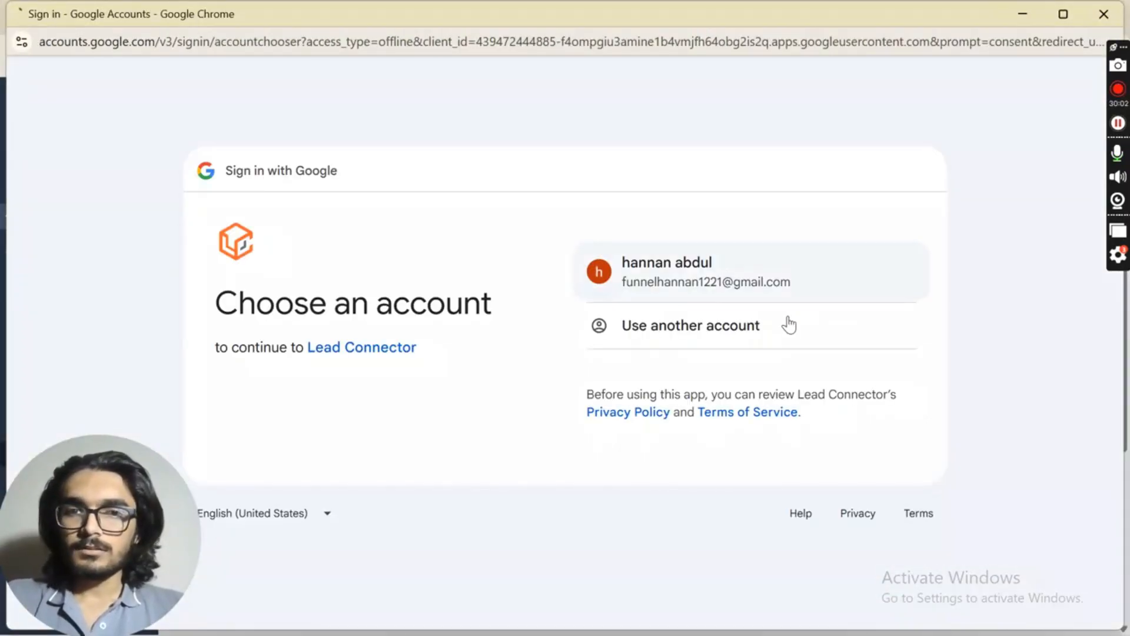
{"action": "left_click", "coordinate": [719, 284]}
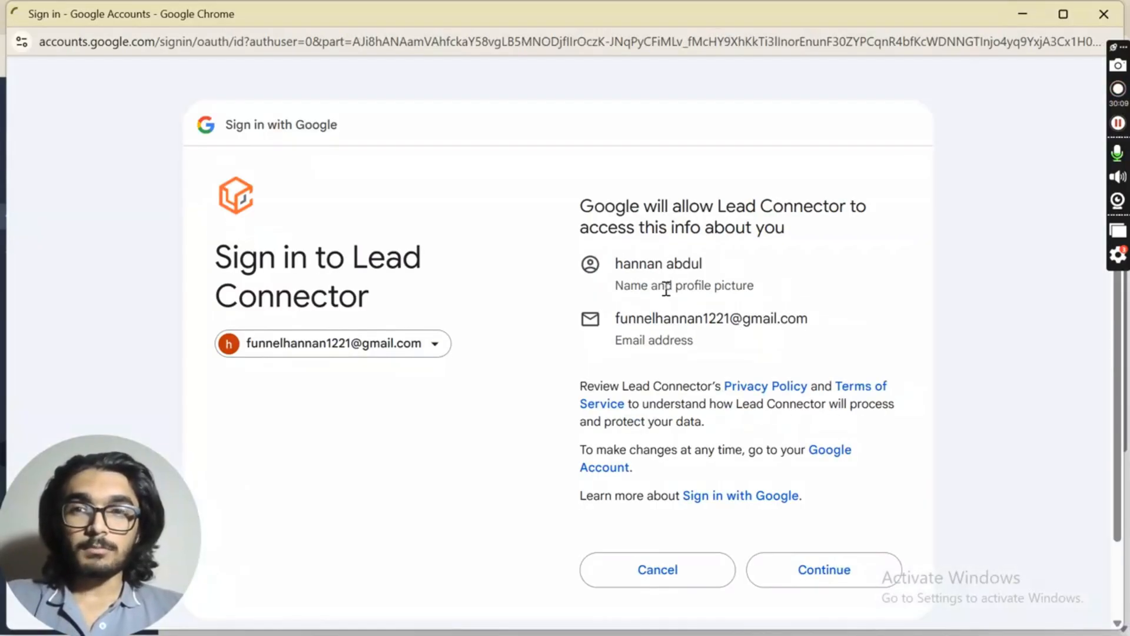
{"action": "scroll", "coordinate": [788, 435], "scroll_direction": "down", "scroll_amount": 2}
{"action": "left_click", "coordinate": [811, 486]}
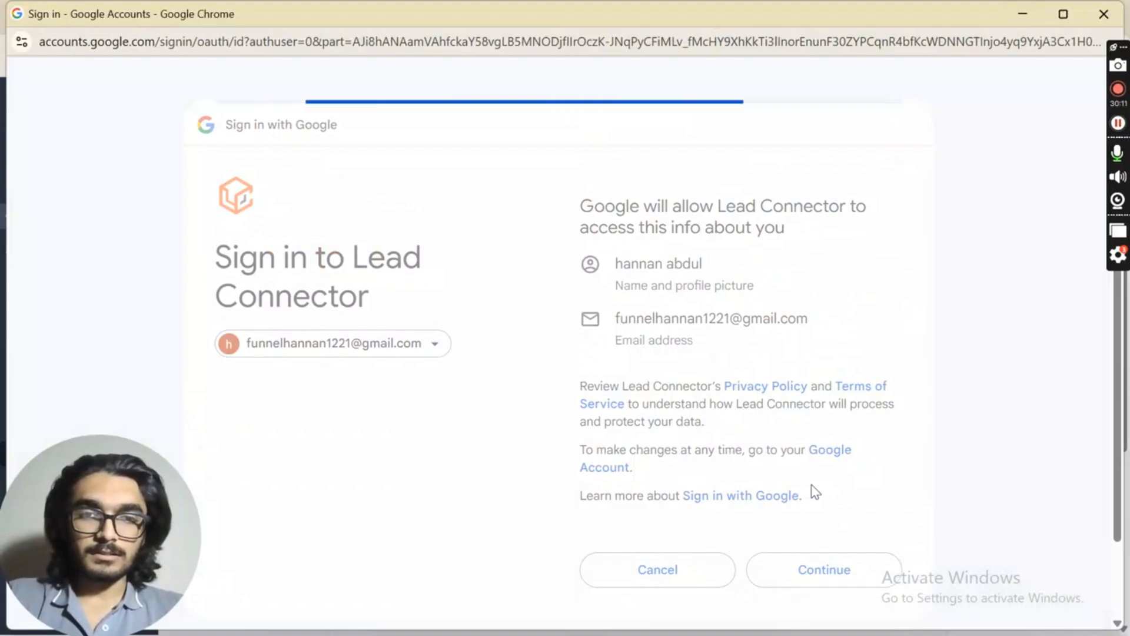
{"action": "scroll", "coordinate": [732, 502], "scroll_direction": "down", "scroll_amount": 1}
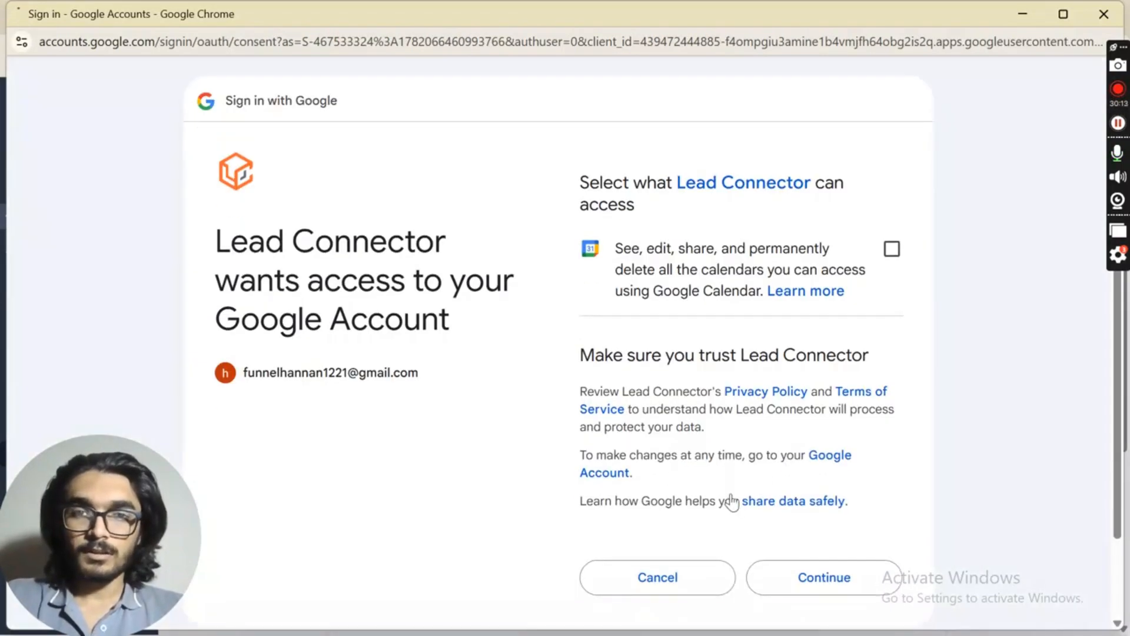
{"action": "scroll", "coordinate": [785, 505], "scroll_direction": "down", "scroll_amount": 2}
{"action": "left_click", "coordinate": [811, 482]}
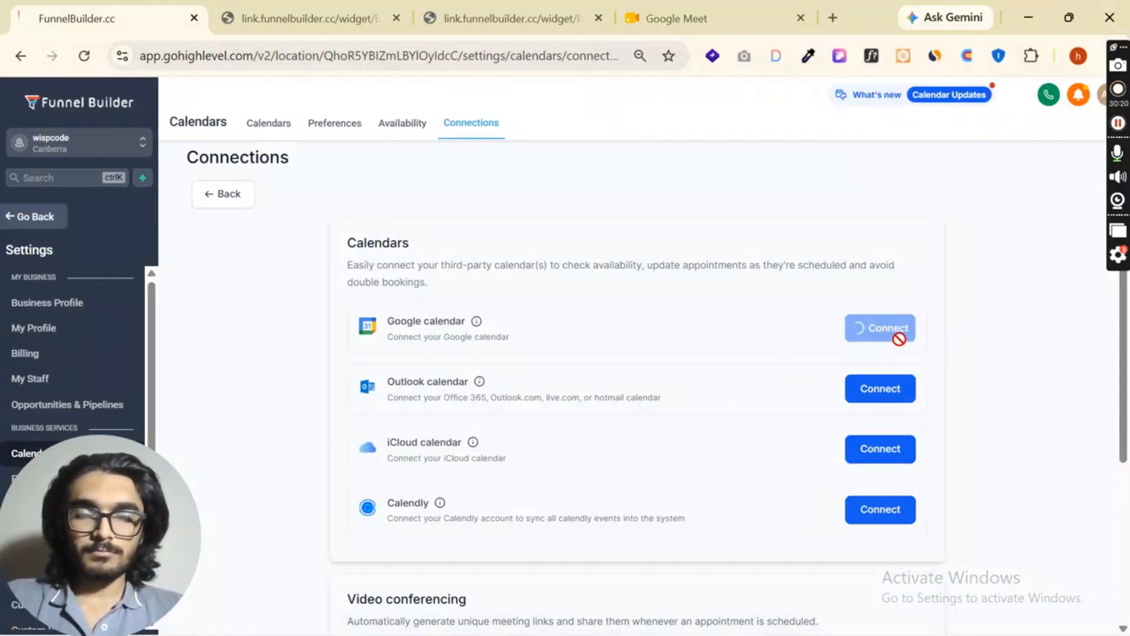
{"action": "scroll", "coordinate": [853, 330], "scroll_direction": "down", "scroll_amount": 1}
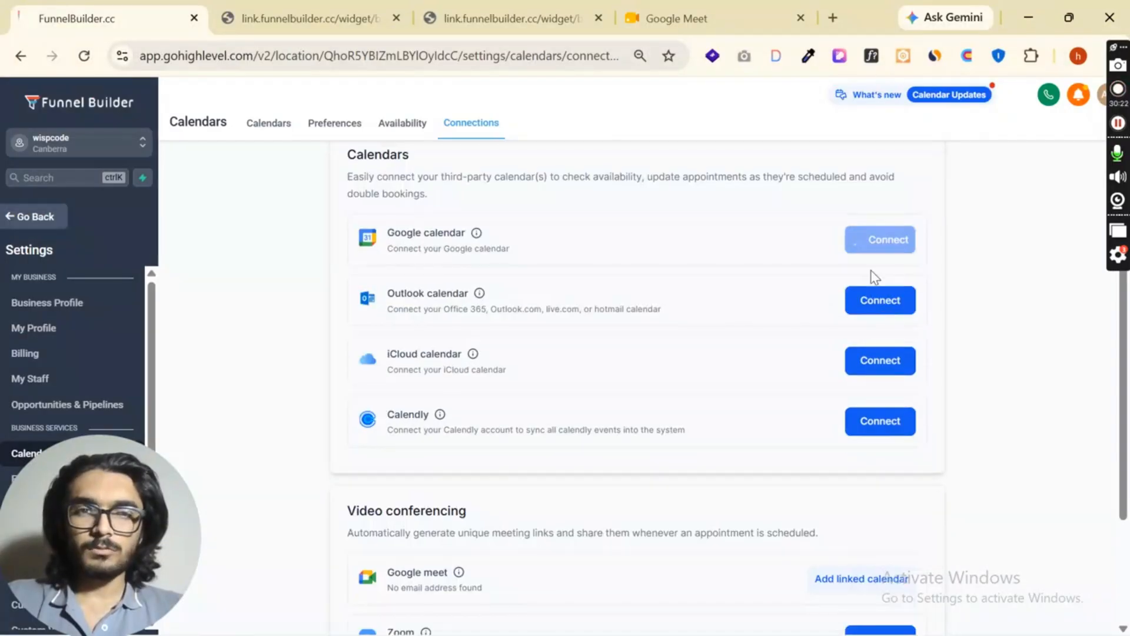
{"action": "scroll", "coordinate": [871, 265], "scroll_direction": "down", "scroll_amount": 1}
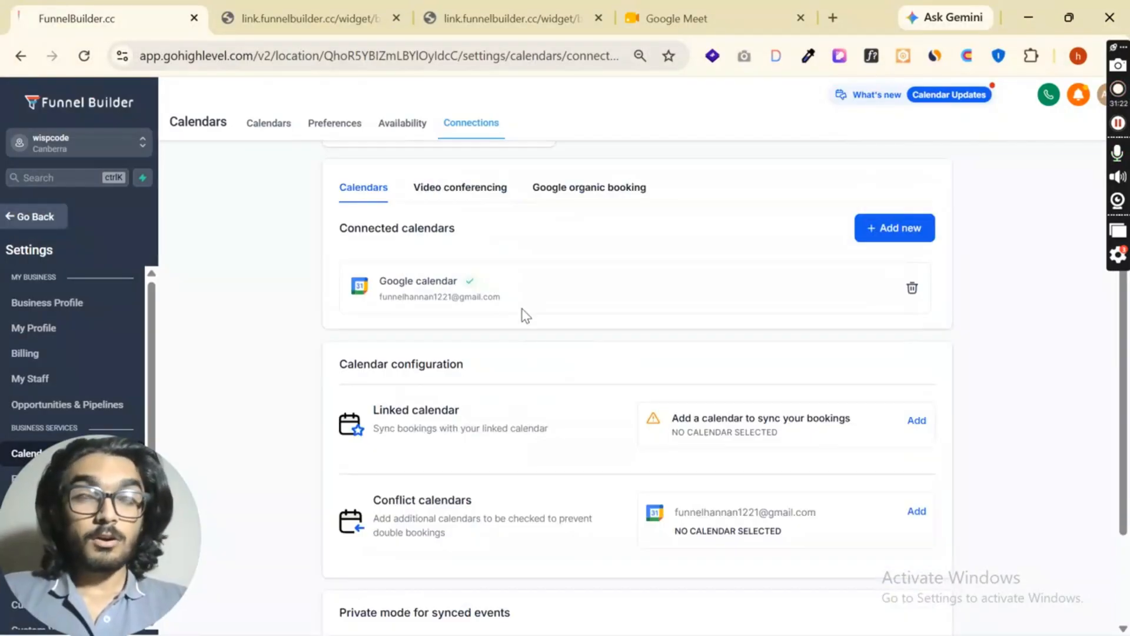
- Set the connected Google account's calendar as the linked calendar for new events and save the choice
{"action": "left_click_drag", "start_coordinate": [372, 298], "coordinate": [502, 299]}
{"action": "left_click", "coordinate": [531, 305]}
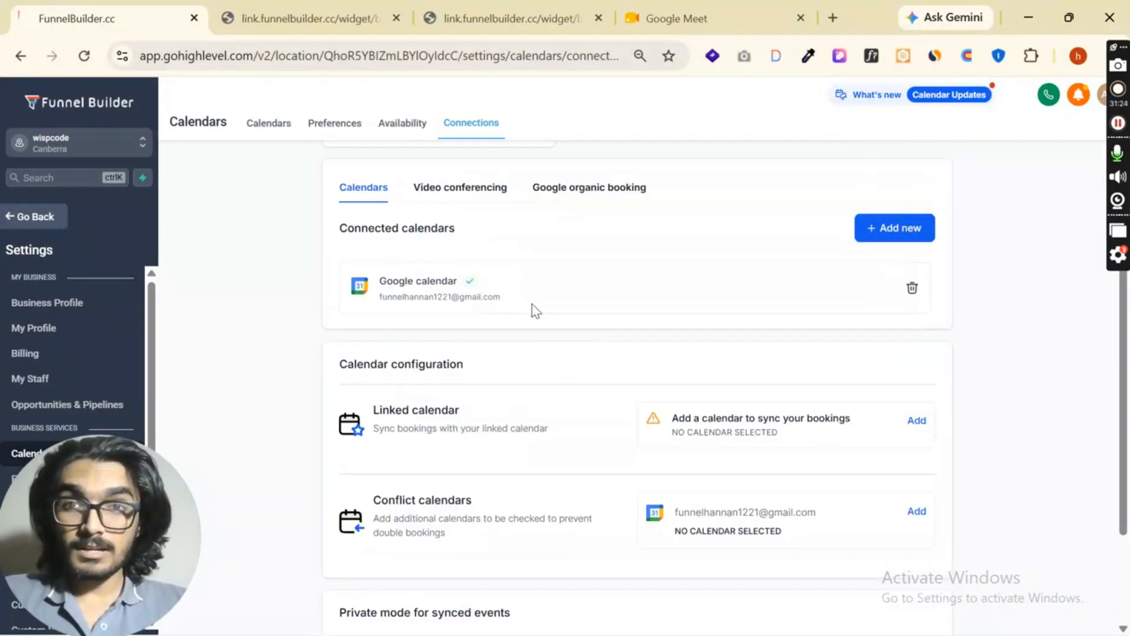
{"action": "scroll", "coordinate": [450, 283], "scroll_direction": "up", "scroll_amount": 1}
{"action": "scroll", "coordinate": [436, 235], "scroll_direction": "down", "scroll_amount": 2}
{"action": "scroll", "coordinate": [428, 257], "scroll_direction": "up", "scroll_amount": 1}
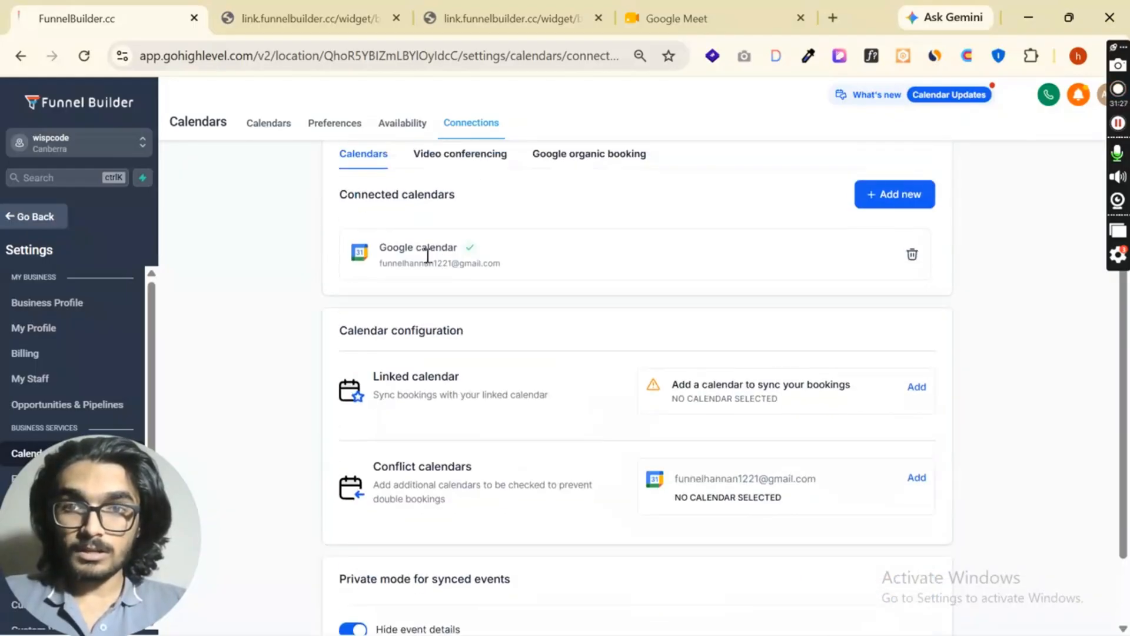
{"action": "left_click_drag", "start_coordinate": [393, 263], "coordinate": [500, 265]}
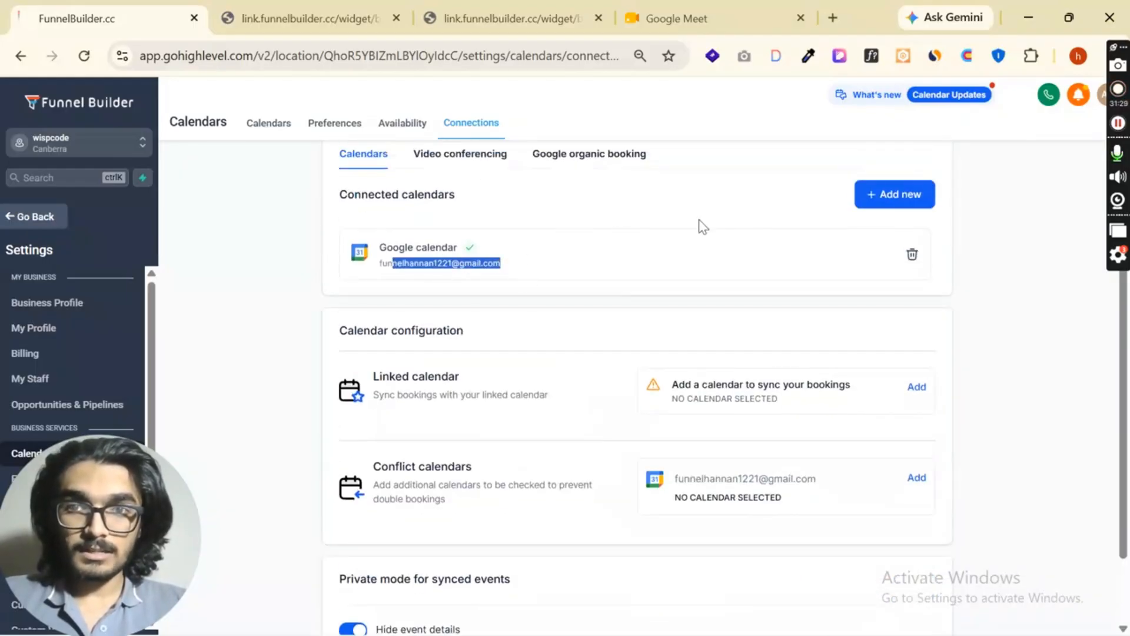
{"action": "left_click", "coordinate": [917, 388]}
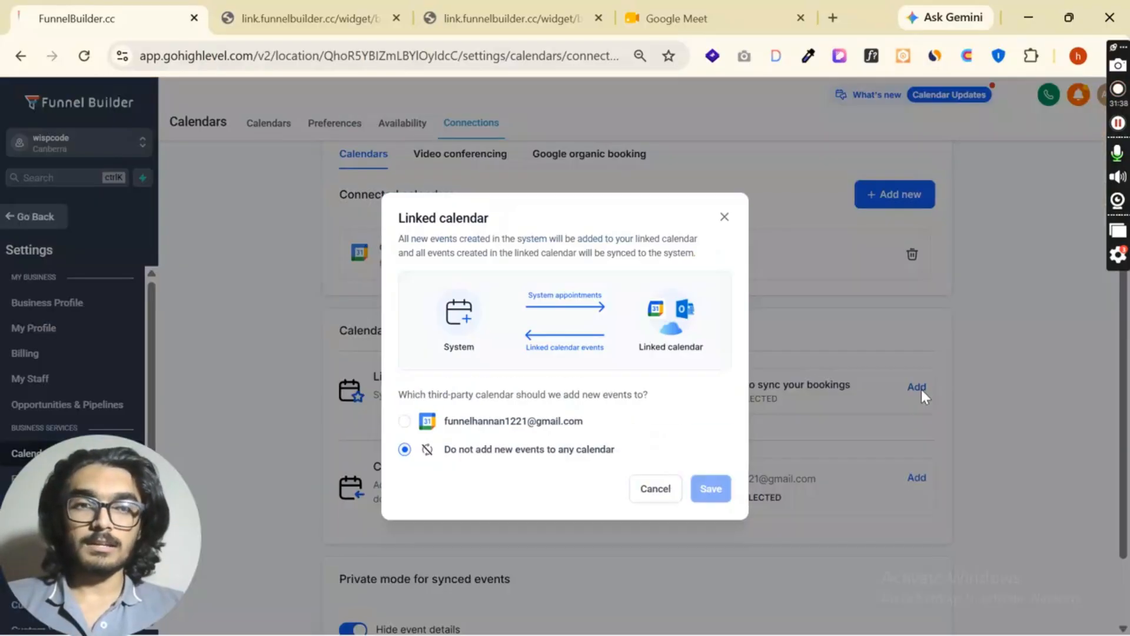
{"action": "left_click", "coordinate": [405, 421]}
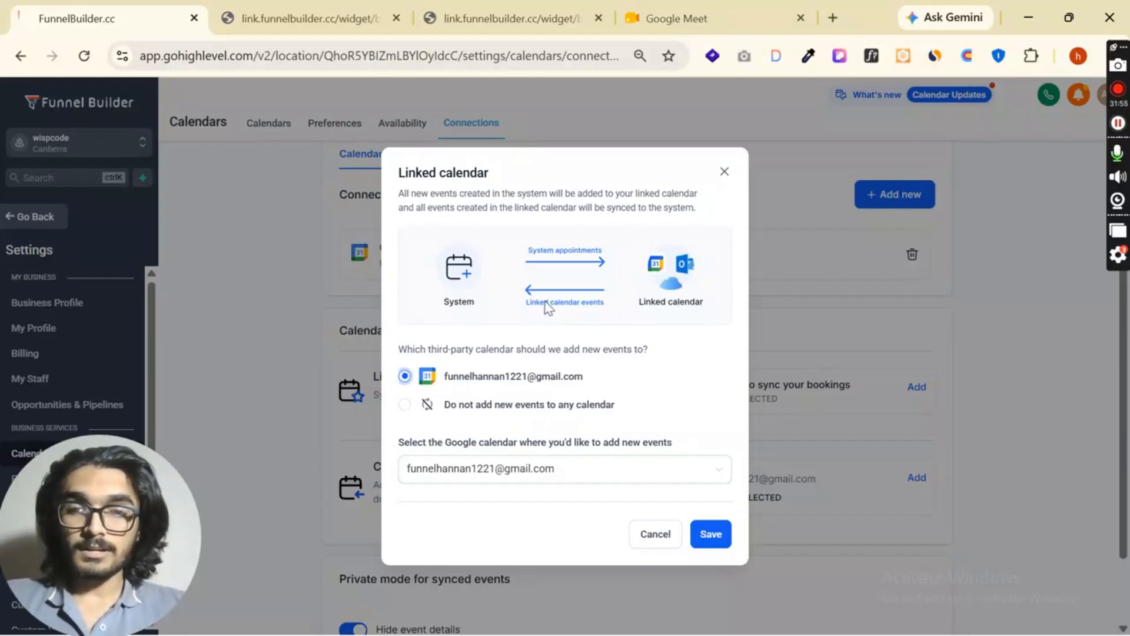
{"action": "left_click", "coordinate": [711, 541]}
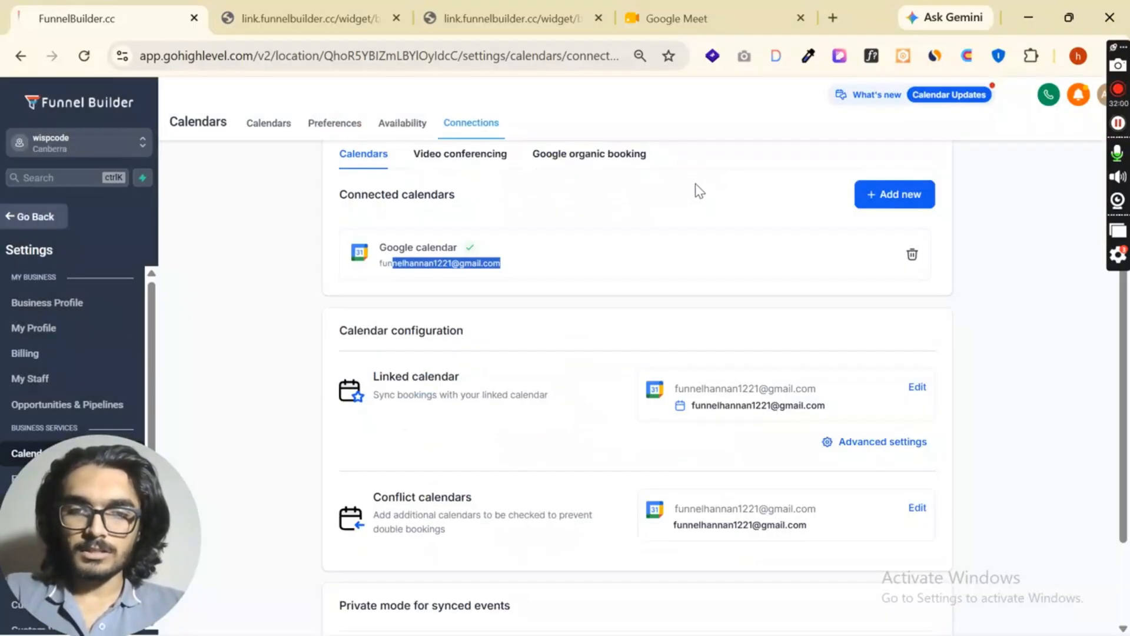
- Review which calendars can be checked for double bookings in the conflict calendar settings, leaving them without saving
{"action": "scroll", "coordinate": [639, 374], "scroll_direction": "down", "scroll_amount": 2}
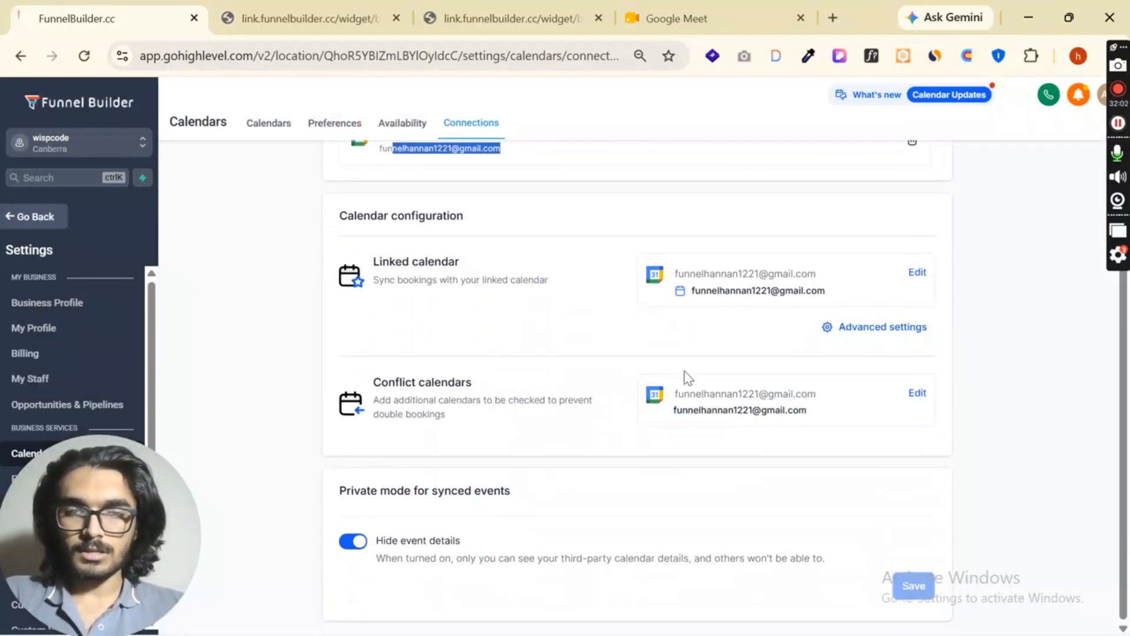
{"action": "left_click_drag", "start_coordinate": [372, 382], "coordinate": [489, 390]}
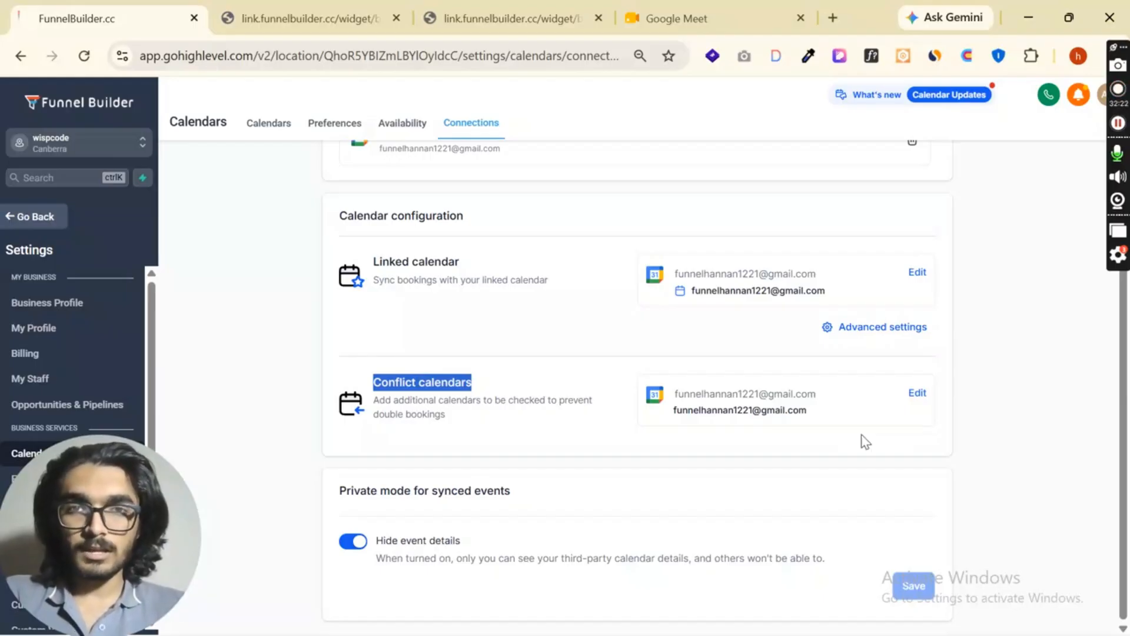
{"action": "left_click", "coordinate": [917, 393]}
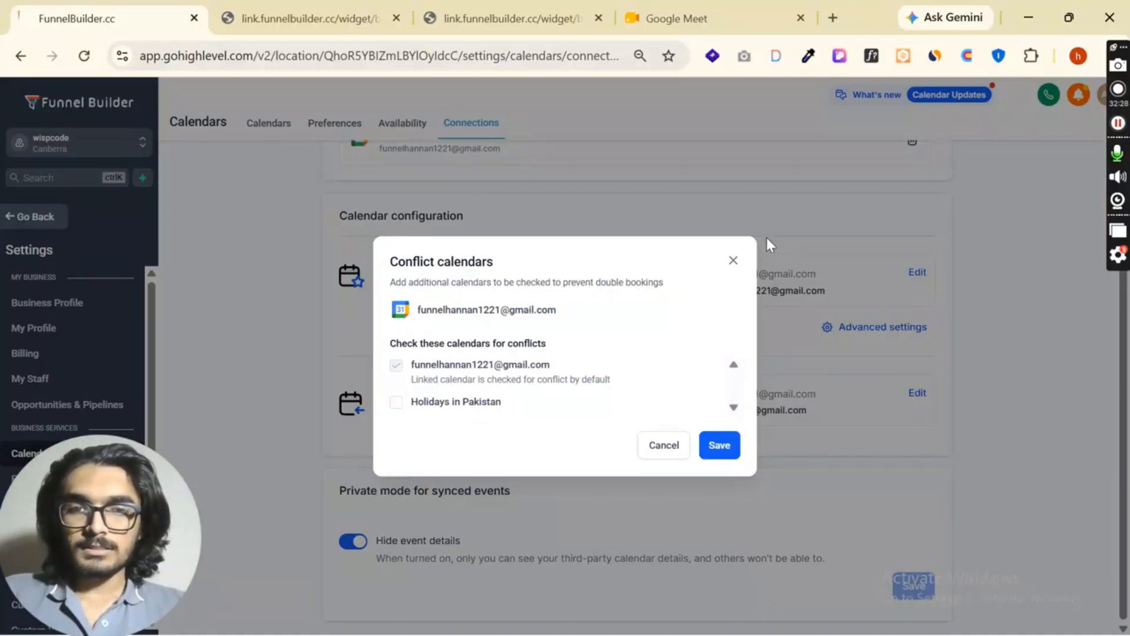
{"action": "left_click", "coordinate": [733, 259]}
{"action": "scroll", "coordinate": [708, 316], "scroll_direction": "up", "scroll_amount": 4}
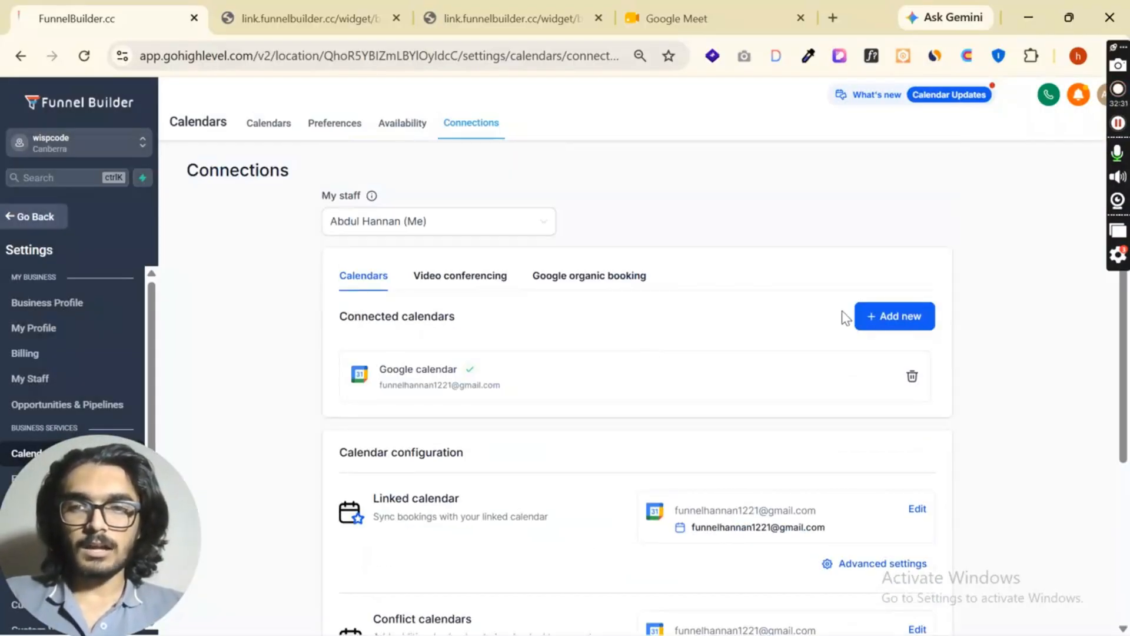
- View the Google sign-in for connecting an additional calendar, close it without choosing an account, and return to the connections overview
{"action": "left_click", "coordinate": [867, 312]}
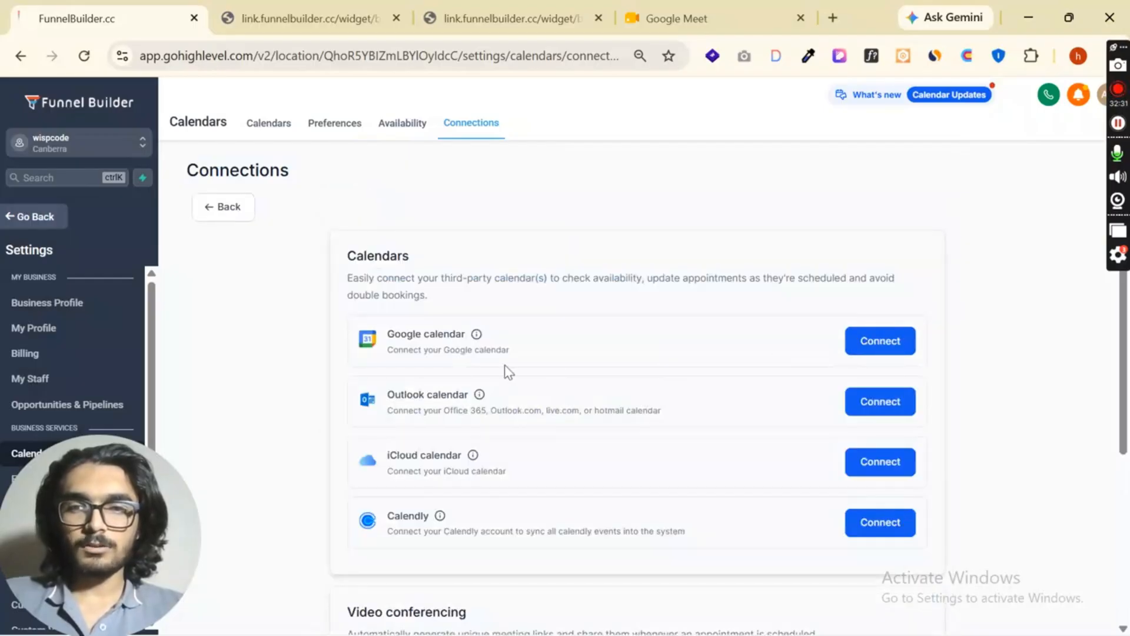
{"action": "left_click", "coordinate": [880, 344]}
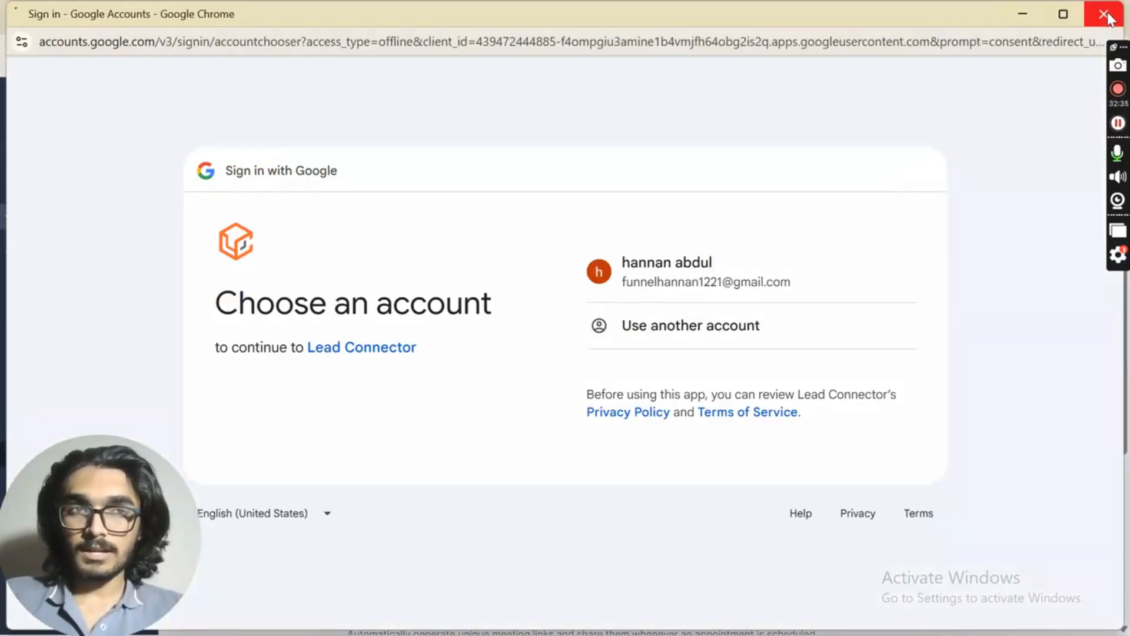
{"action": "left_click", "coordinate": [1108, 15]}
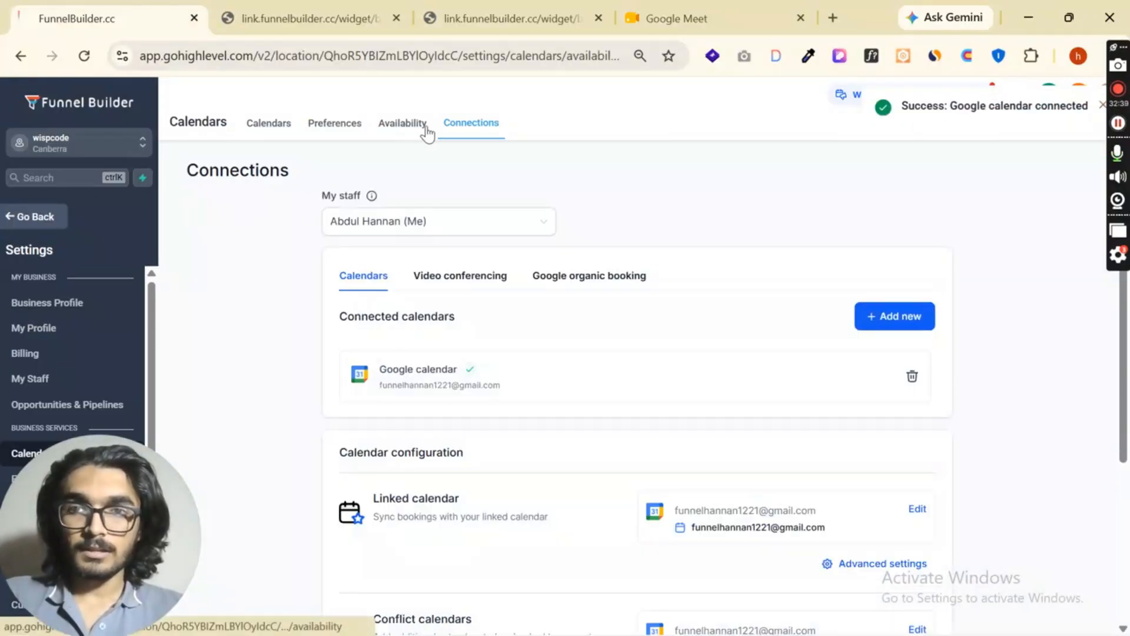
{"action": "left_click", "coordinate": [422, 125]}
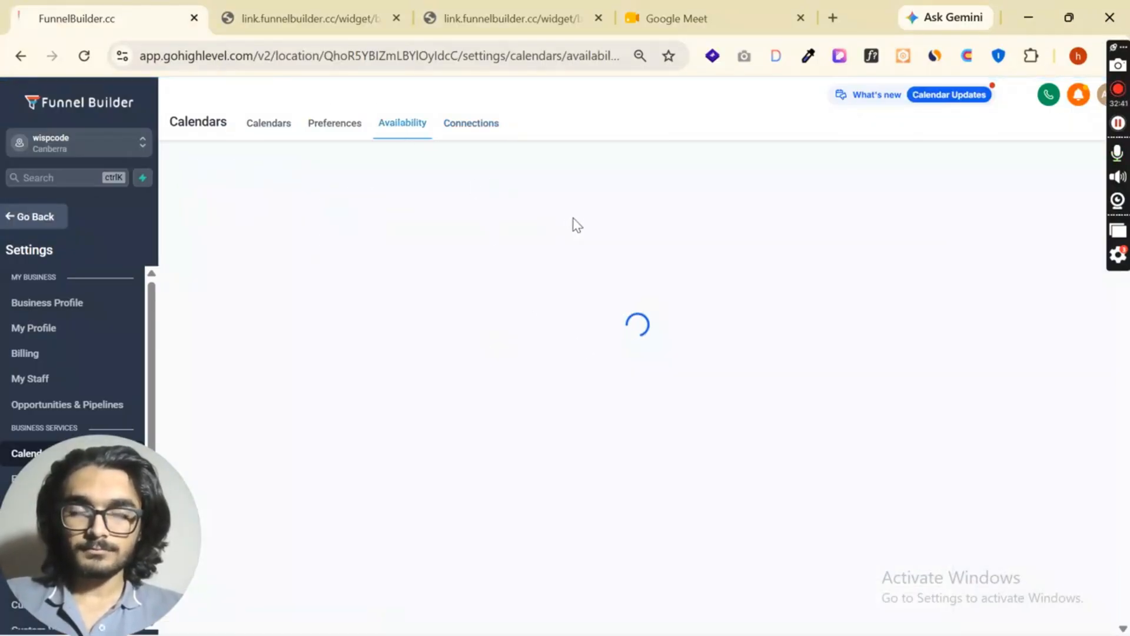
{"action": "left_click", "coordinate": [464, 126]}
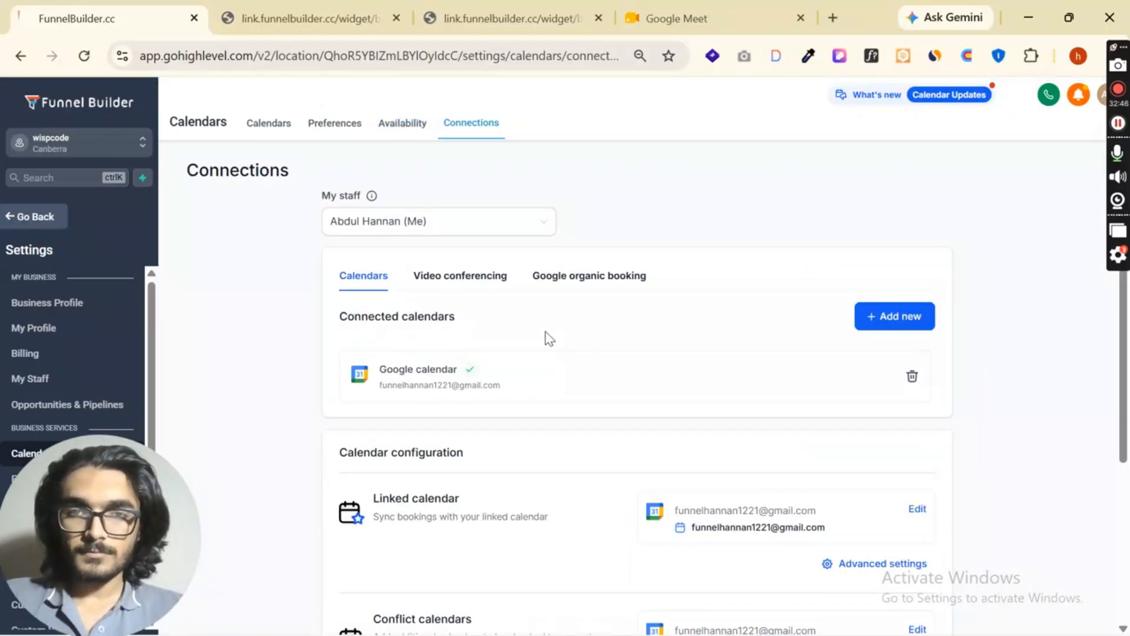
- Save the conflict calendar settings with only the linked Google calendar checked and Holidays in Pakistan left unchecked
{"action": "scroll", "coordinate": [589, 350], "scroll_direction": "down", "scroll_amount": 3}
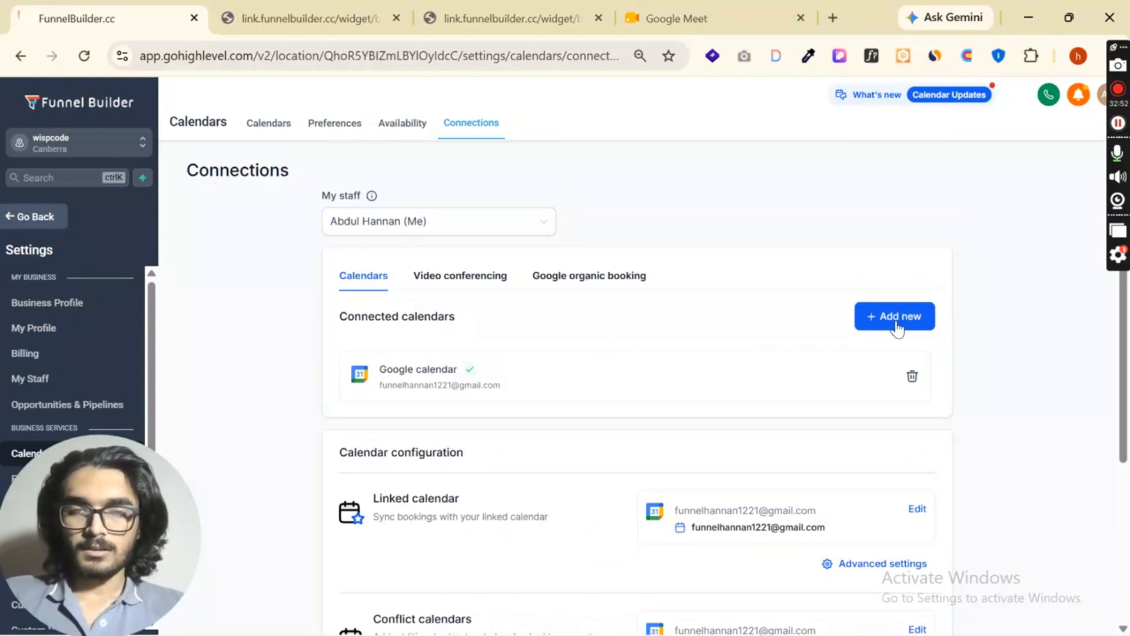
{"action": "scroll", "coordinate": [548, 330], "scroll_direction": "down", "scroll_amount": 4}
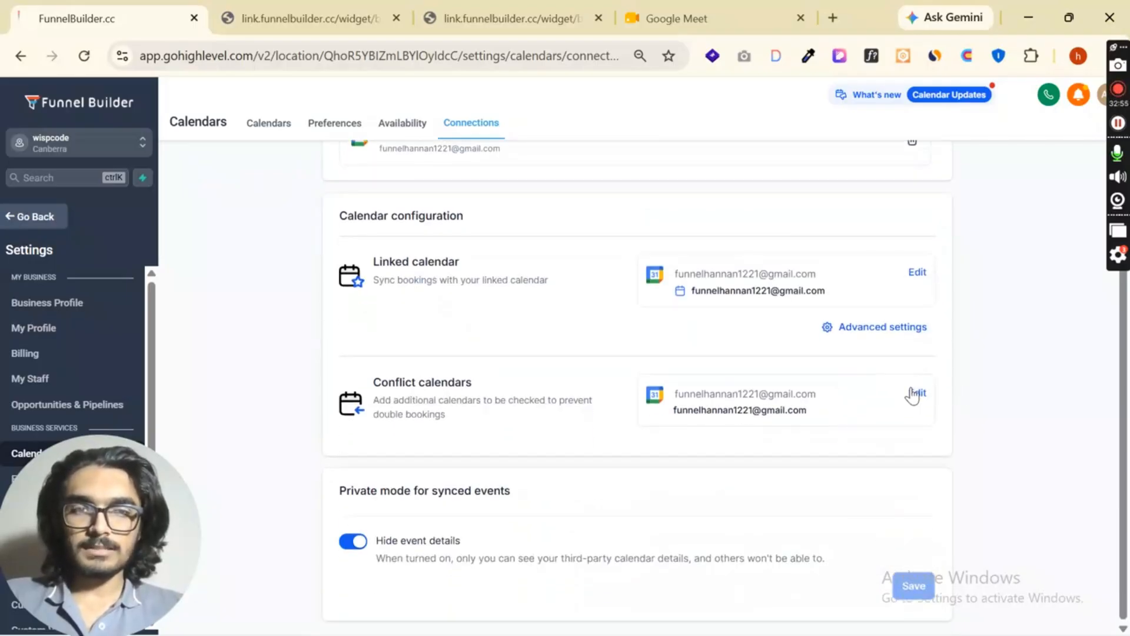
{"action": "left_click", "coordinate": [916, 393]}
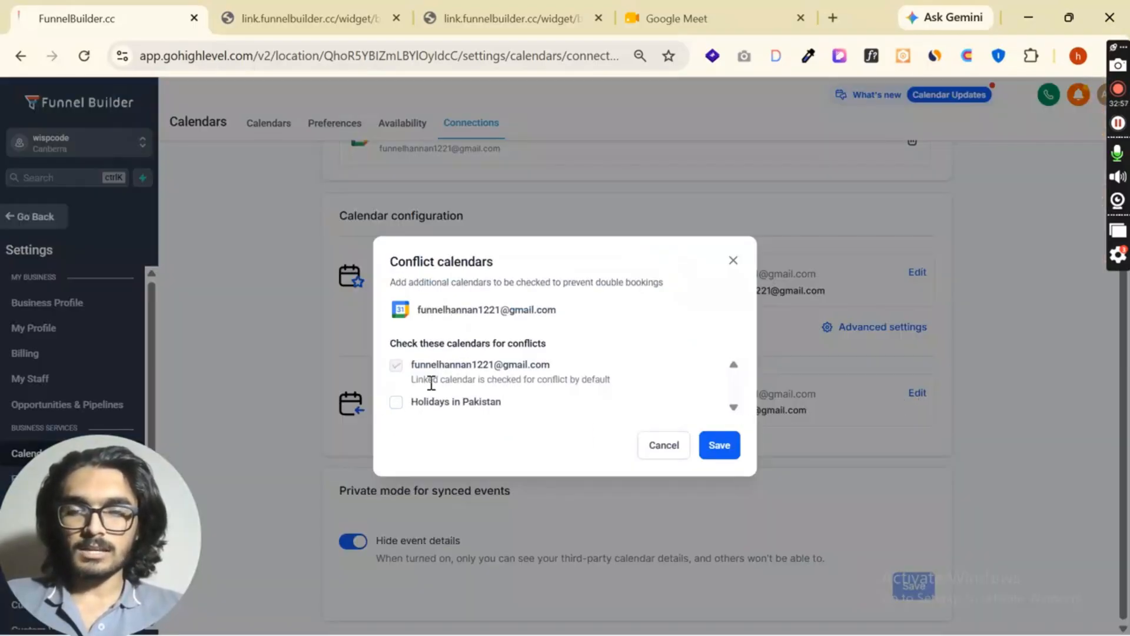
{"action": "left_click_drag", "start_coordinate": [413, 384], "coordinate": [617, 393]}
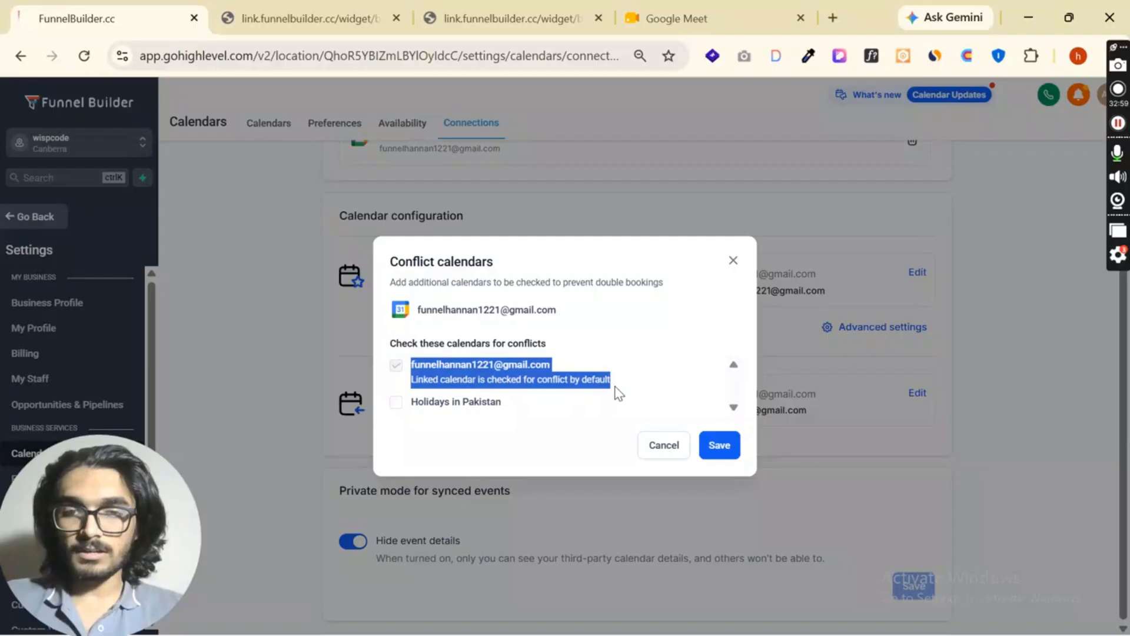
{"action": "left_click", "coordinate": [544, 456]}
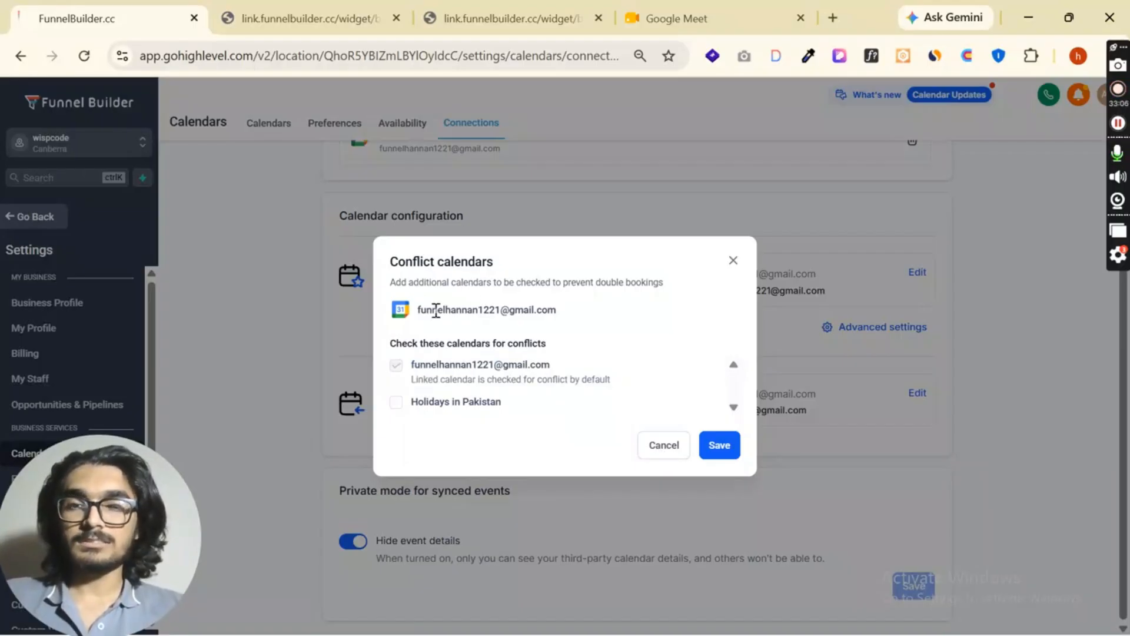
{"action": "left_click", "coordinate": [719, 446]}
{"action": "left_click", "coordinate": [765, 443]}
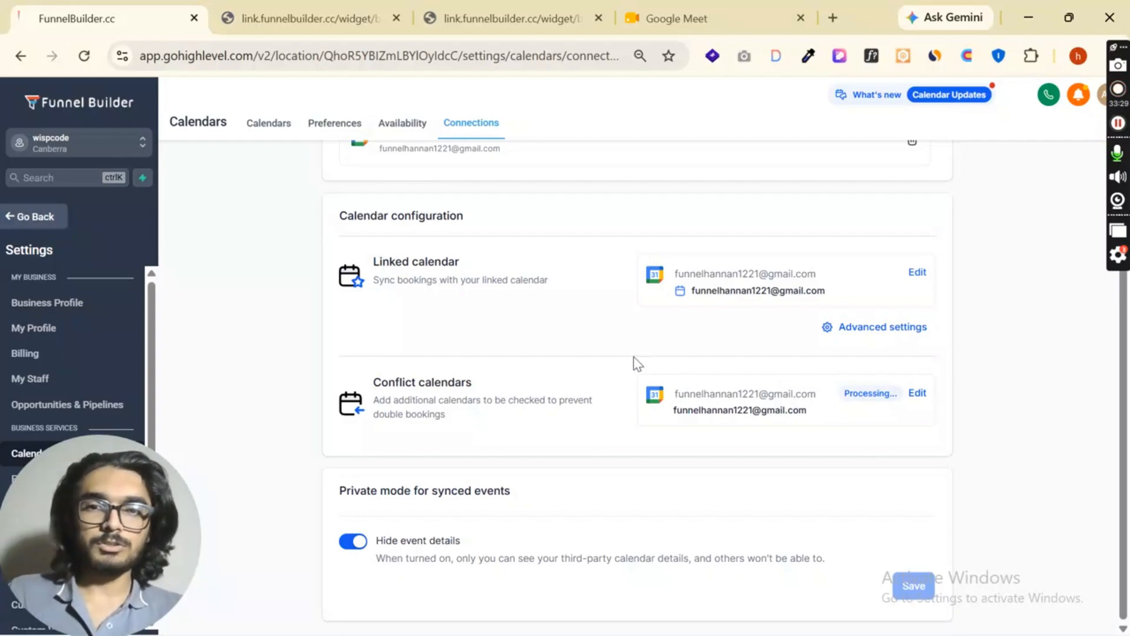
{"action": "left_click_drag", "start_coordinate": [375, 382], "coordinate": [560, 407]}
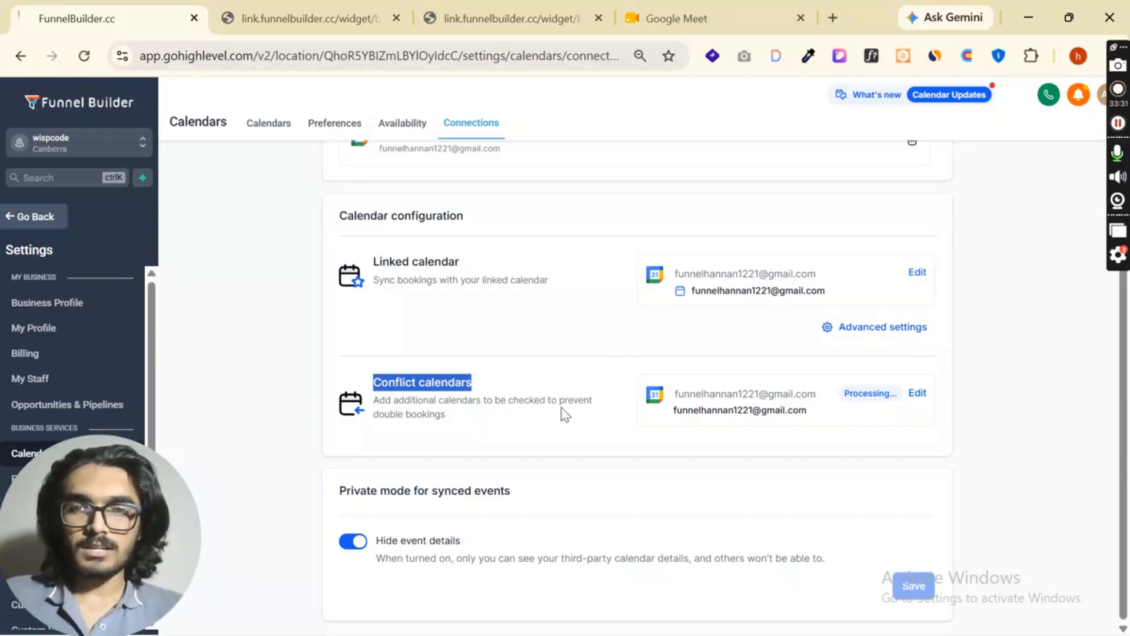
- Look through the staff members whose calendar connections can be managed, keeping the current member selected
{"action": "scroll", "coordinate": [507, 397], "scroll_direction": "up", "scroll_amount": 4}
{"action": "left_click", "coordinate": [436, 234]}
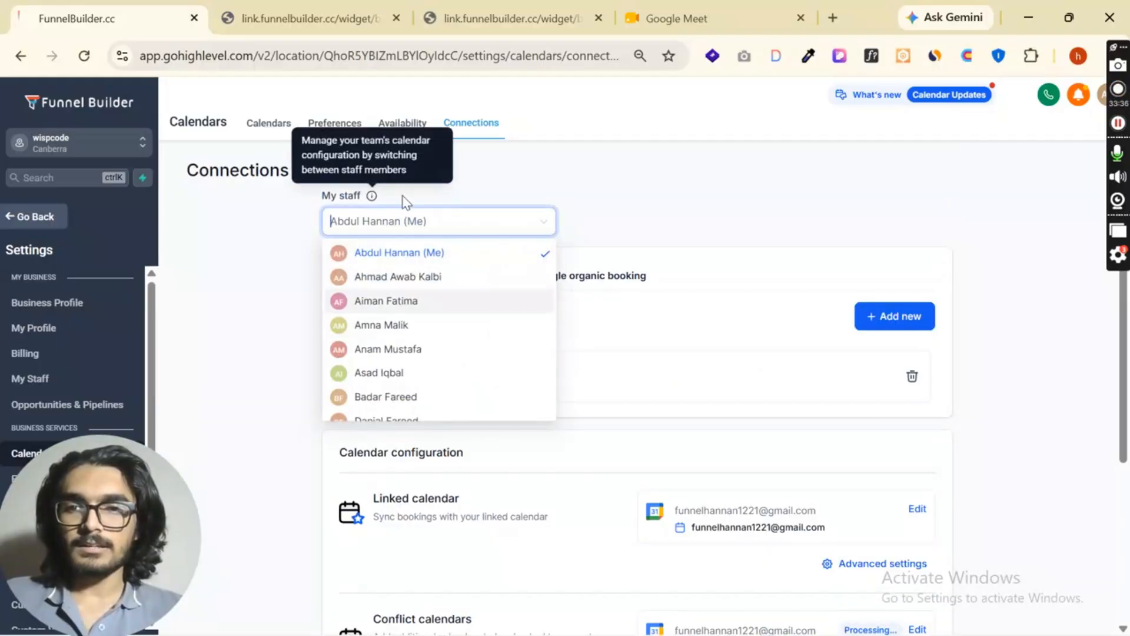
{"action": "scroll", "coordinate": [412, 273], "scroll_direction": "down", "scroll_amount": 8}
{"action": "scroll", "coordinate": [502, 286], "scroll_direction": "up", "scroll_amount": 7}
{"action": "scroll", "coordinate": [502, 286], "scroll_direction": "up", "scroll_amount": 2}
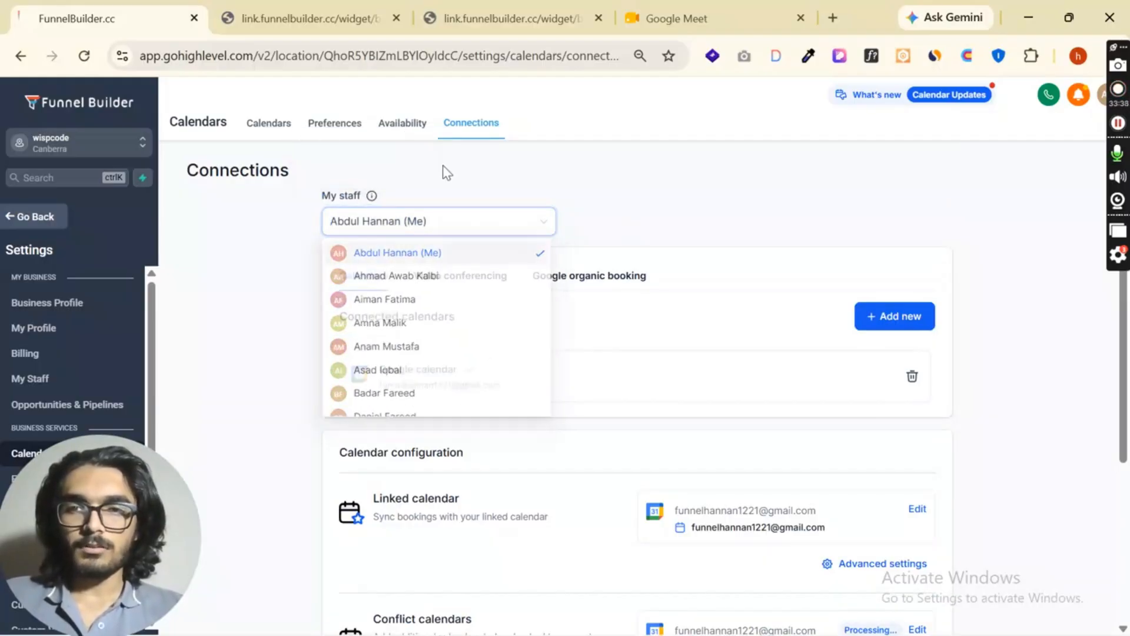
- Examine the scheduling link, permanent link and embed code for sharing the home work calendar, and close the sharing options
{"action": "left_click", "coordinate": [269, 124]}
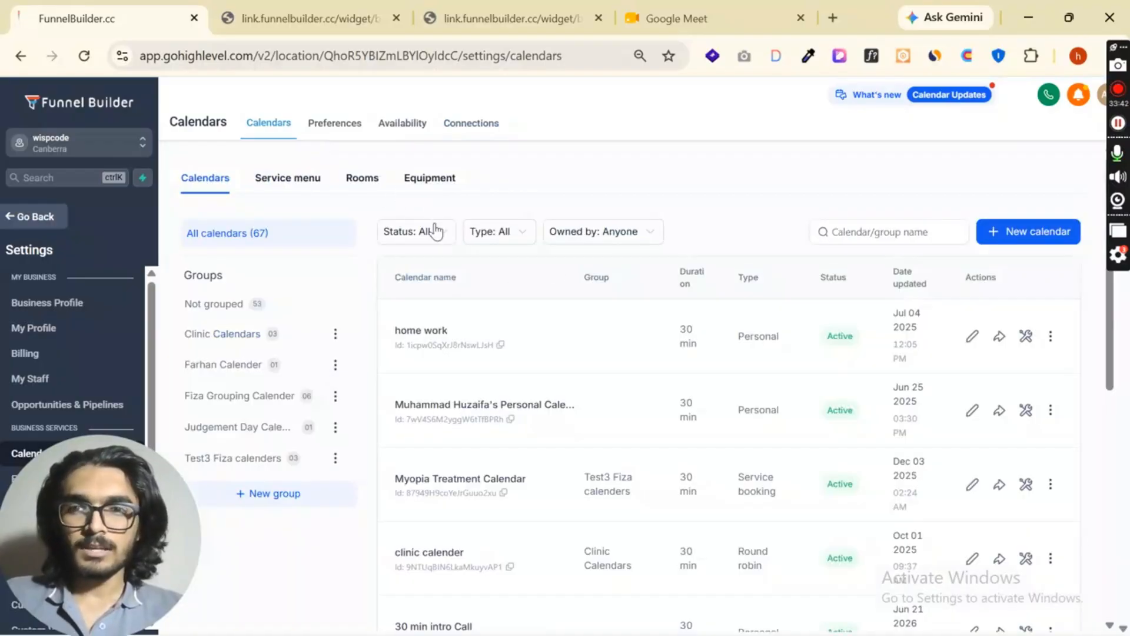
{"action": "left_click", "coordinate": [995, 337]}
{"action": "left_click", "coordinate": [175, 105]}
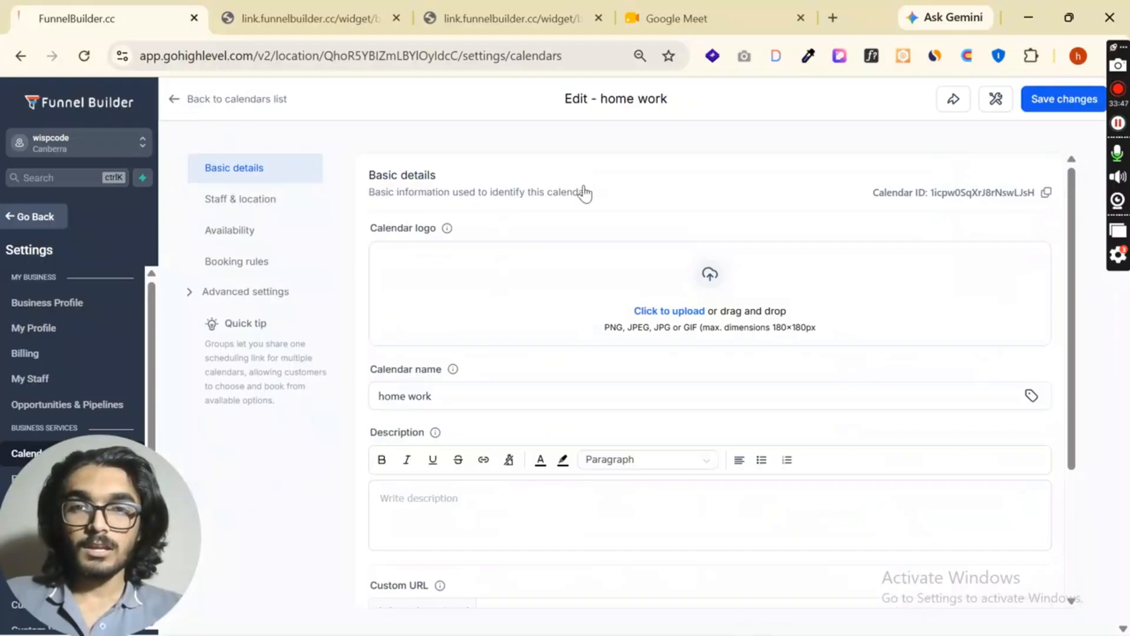
{"action": "left_click", "coordinate": [1000, 338]}
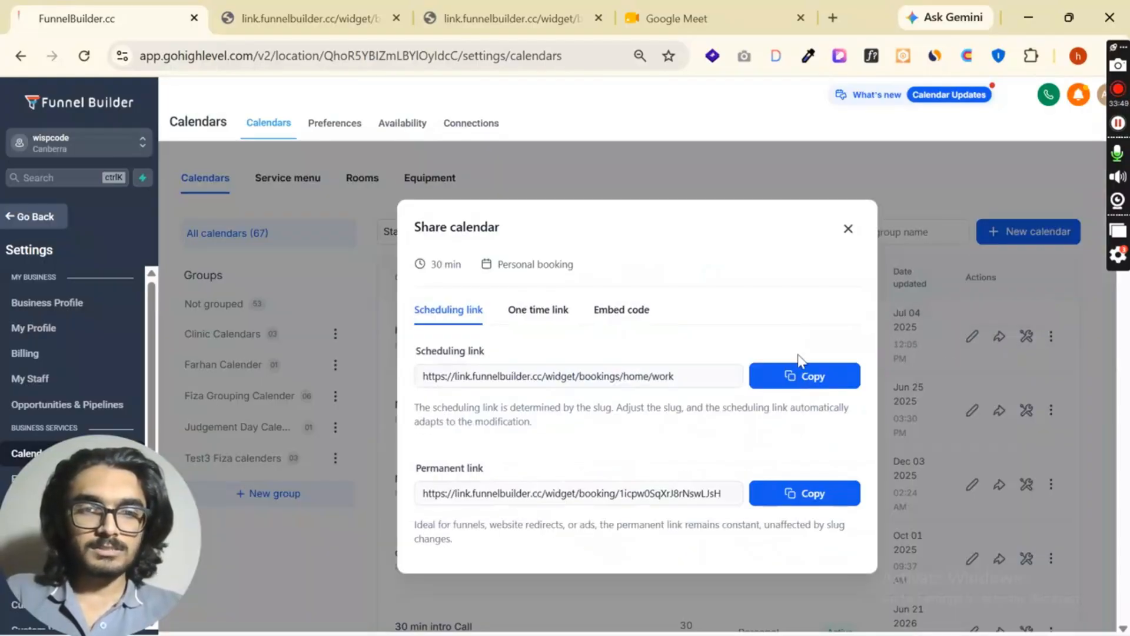
{"action": "left_click", "coordinate": [620, 312]}
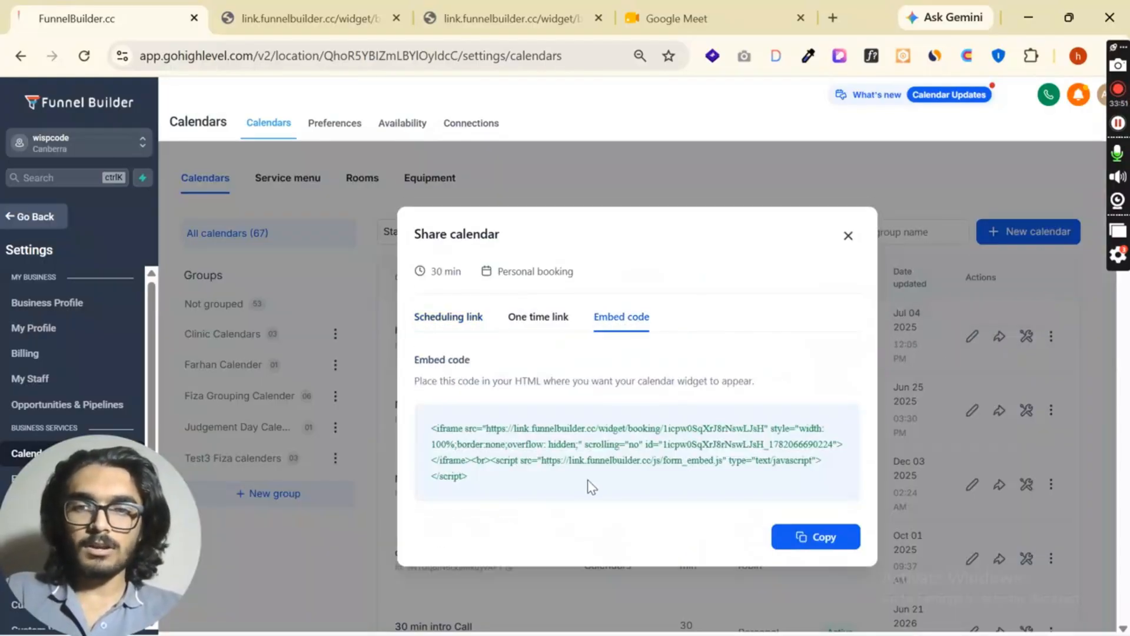
{"action": "left_click", "coordinate": [451, 318]}
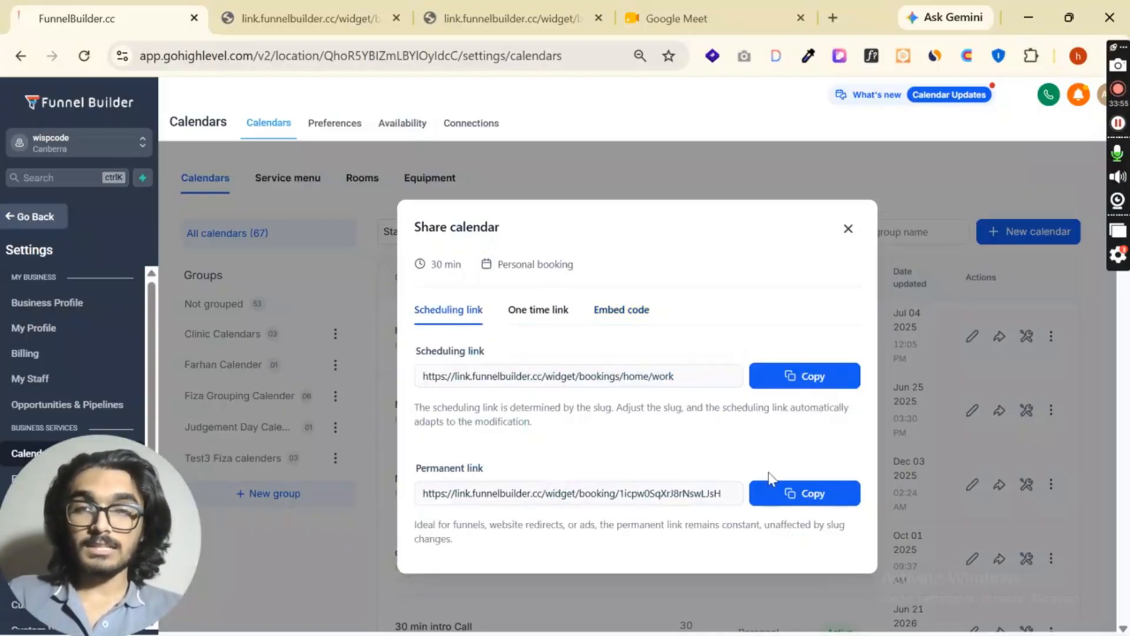
{"action": "left_click", "coordinate": [848, 228]}
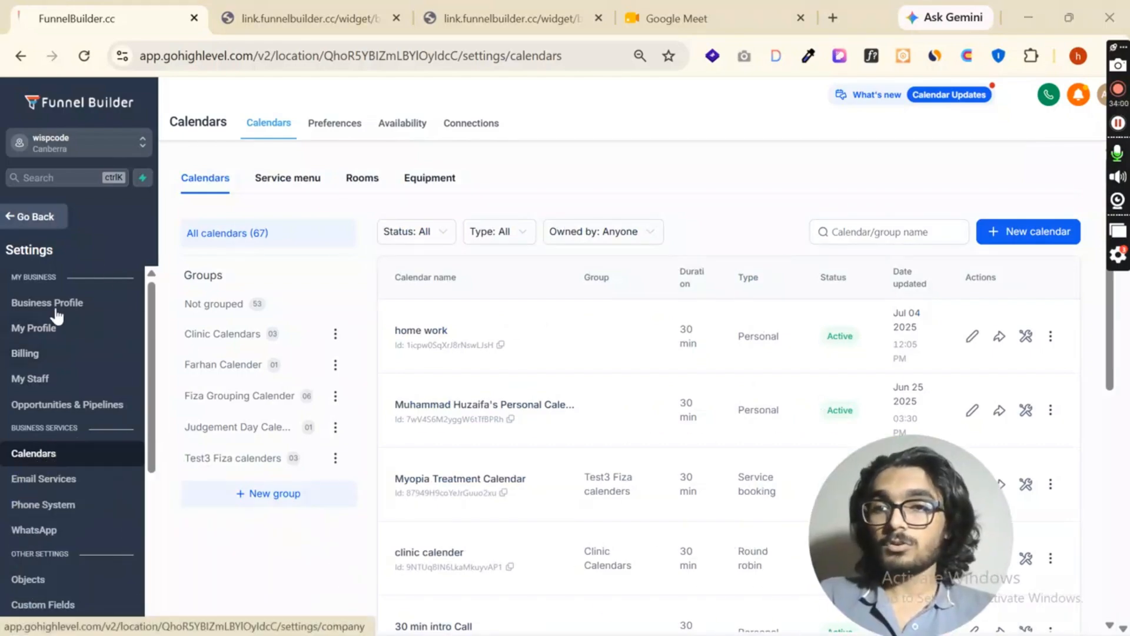
- Leave the settings for the weekly calendar view and examine the details of the Monday, June 22 appointment at 3:30 AM, including its source calendar
{"action": "left_click", "coordinate": [25, 227]}
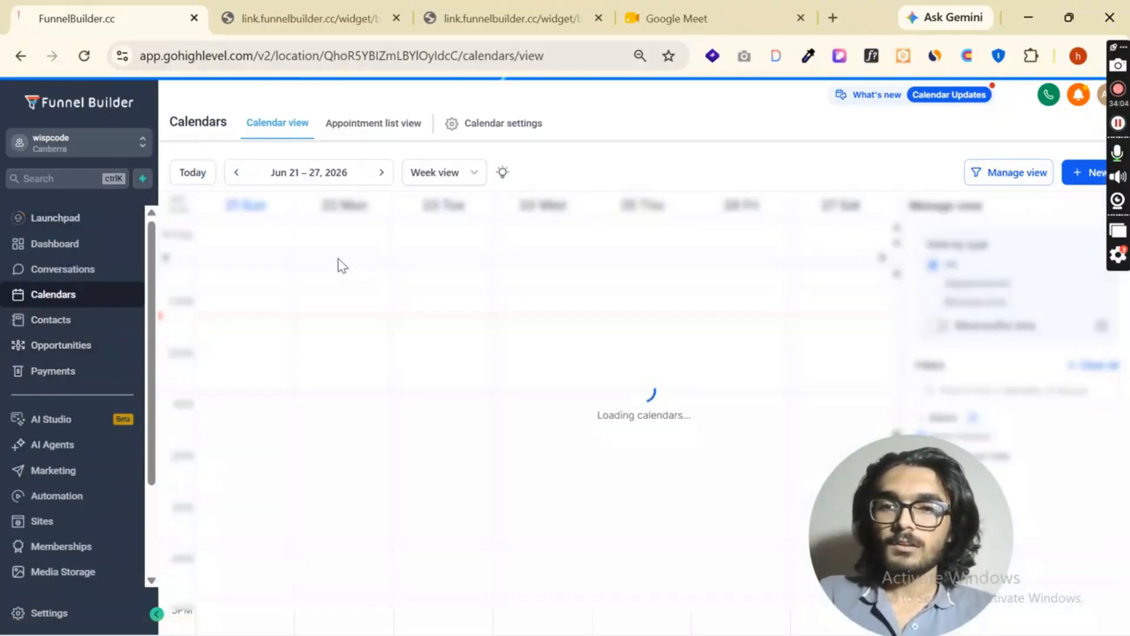
{"action": "scroll", "coordinate": [434, 399], "scroll_direction": "up", "scroll_amount": 5}
{"action": "scroll", "coordinate": [433, 399], "scroll_direction": "down", "scroll_amount": 7}
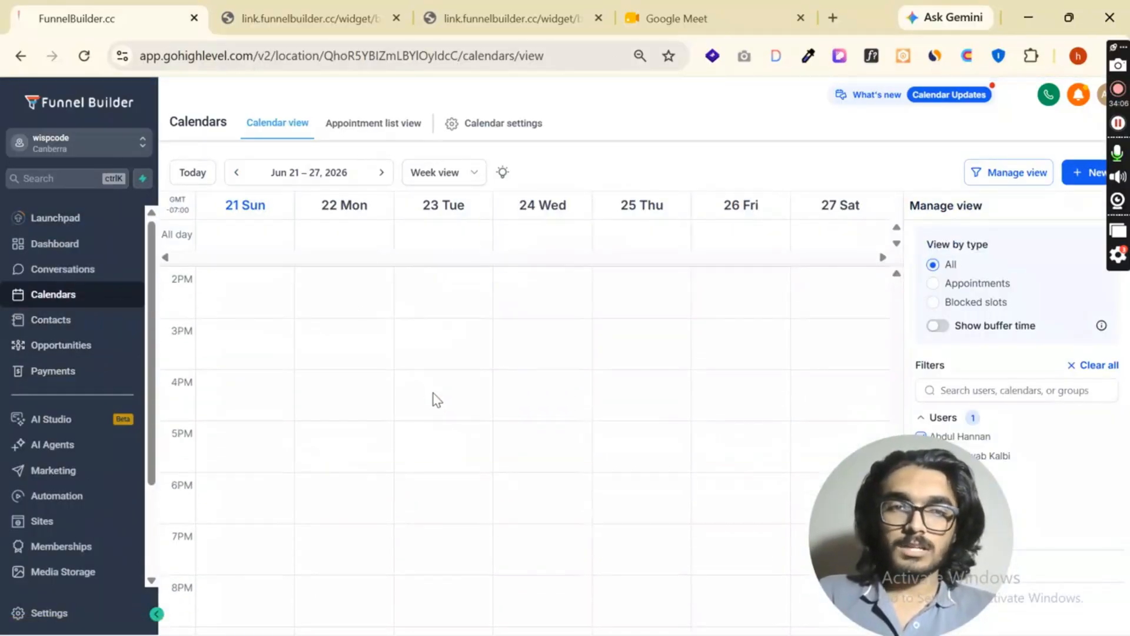
{"action": "scroll", "coordinate": [434, 471], "scroll_direction": "up", "scroll_amount": 6}
{"action": "scroll", "coordinate": [434, 476], "scroll_direction": "up", "scroll_amount": 4}
{"action": "left_click", "coordinate": [344, 459]}
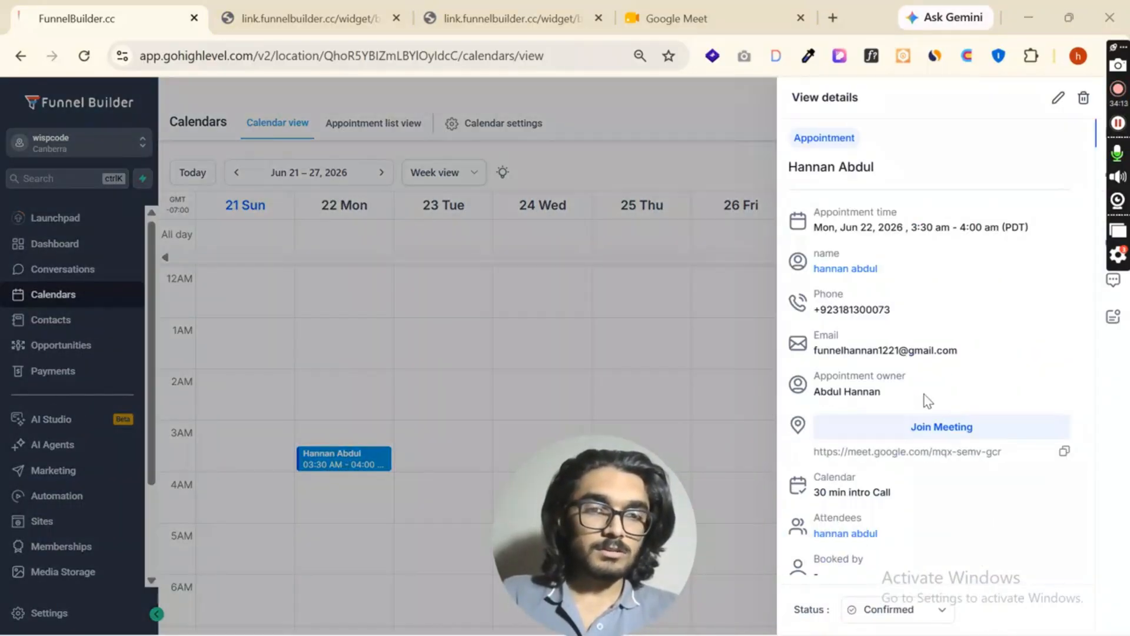
{"action": "scroll", "coordinate": [863, 347], "scroll_direction": "down", "scroll_amount": 2}
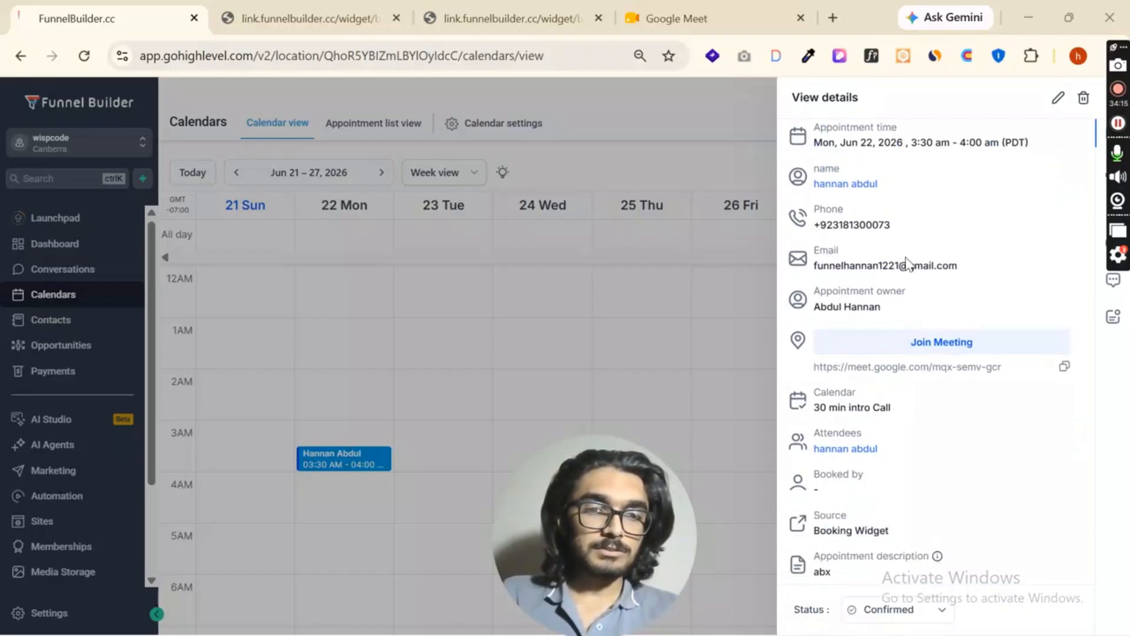
{"action": "left_click_drag", "start_coordinate": [813, 411], "coordinate": [928, 413]}
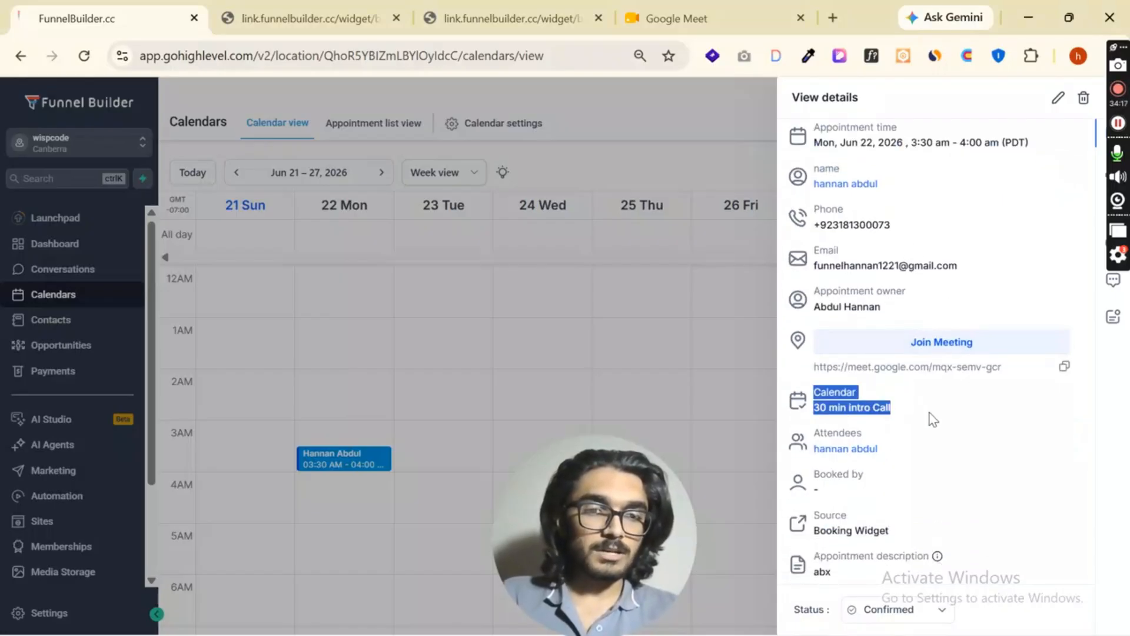
- Examine the Google Meet link and the appointment owner in the open appointment's details
{"action": "left_click", "coordinate": [928, 415]}
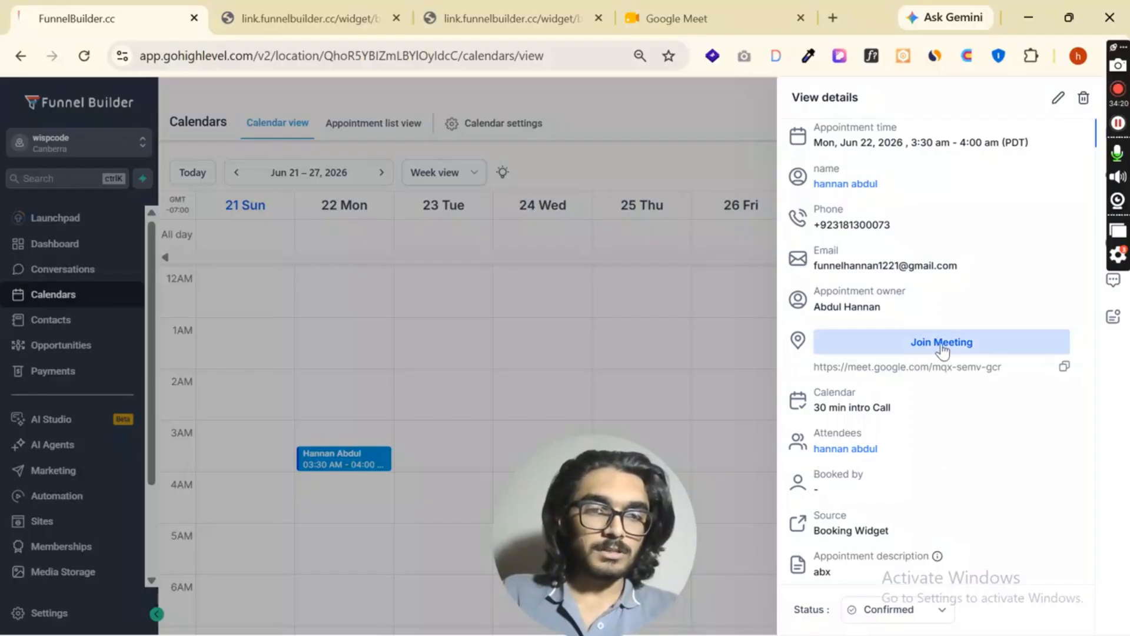
{"action": "left_click_drag", "start_coordinate": [812, 367], "coordinate": [1006, 367]}
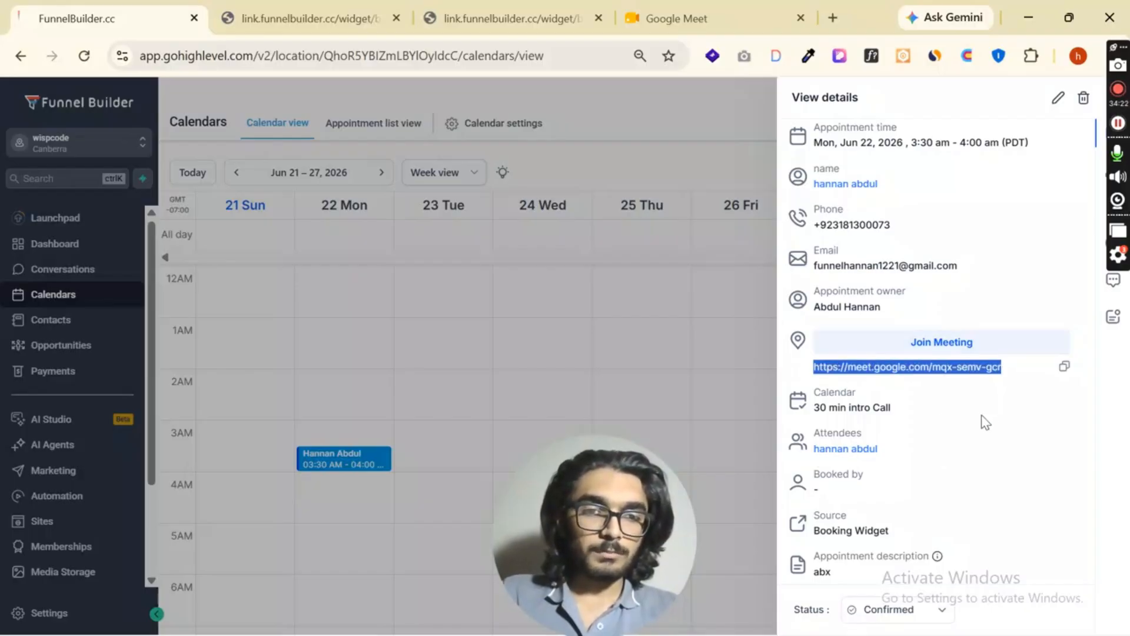
{"action": "left_click_drag", "start_coordinate": [820, 291], "coordinate": [906, 291]}
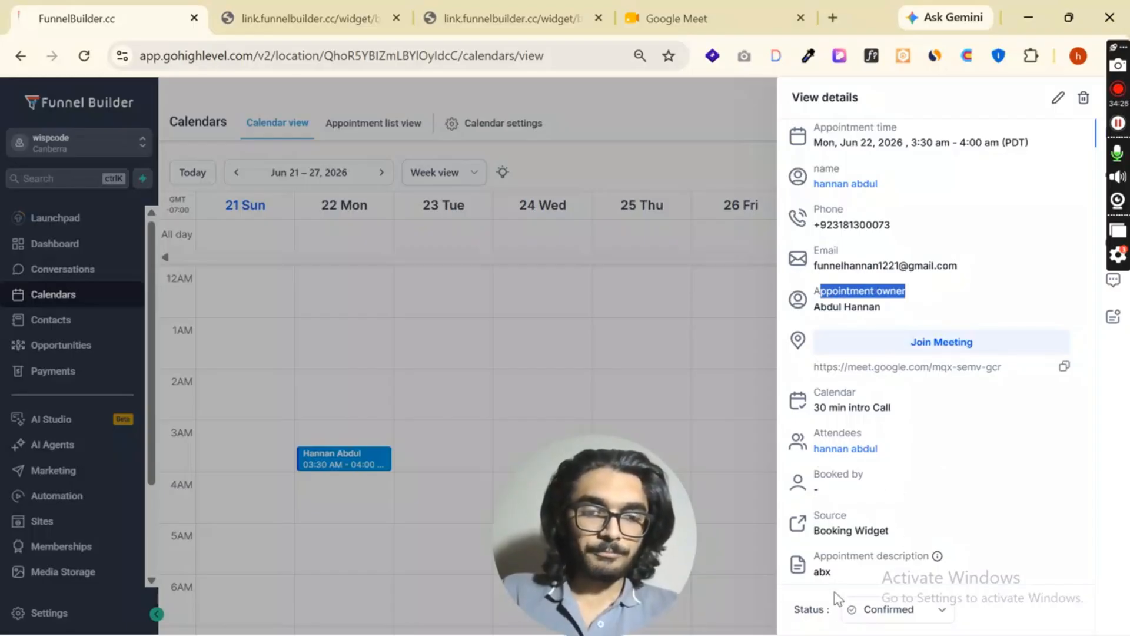
- Check which statuses the appointment can have while keeping Confirmed, review the remaining details and close them
{"action": "left_click", "coordinate": [943, 622]}
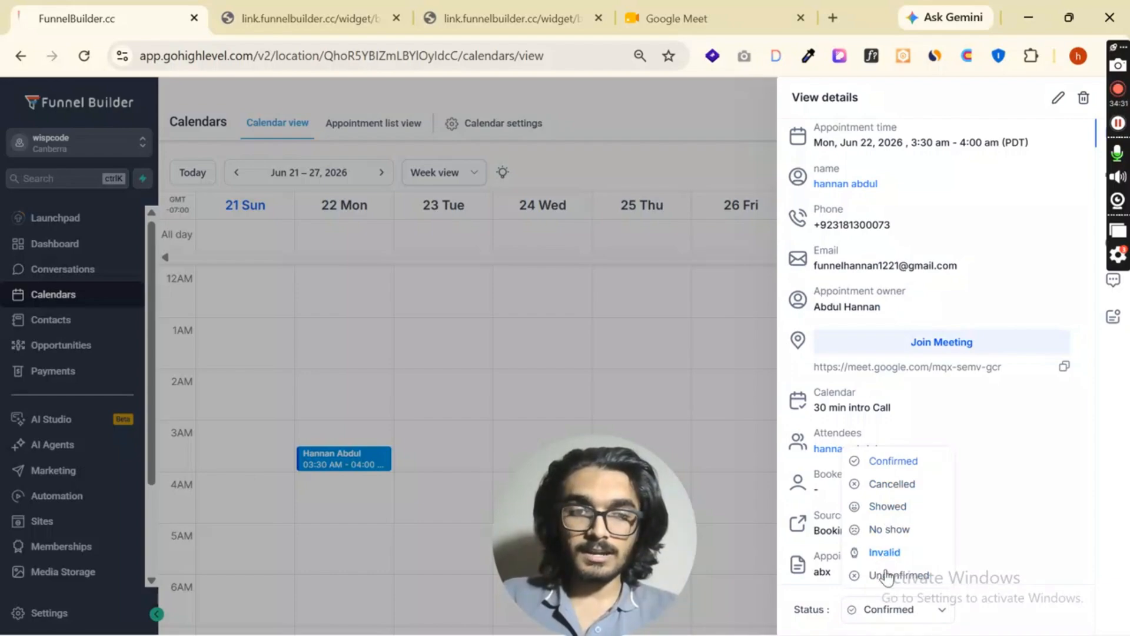
{"action": "left_click", "coordinate": [1042, 503]}
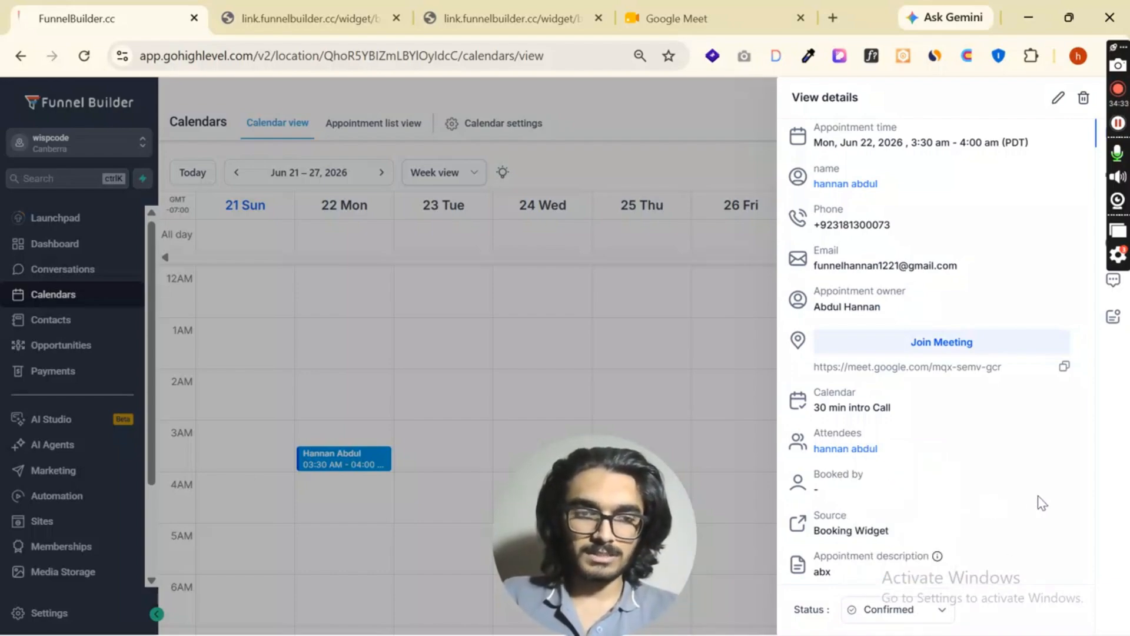
{"action": "scroll", "coordinate": [863, 243], "scroll_direction": "up", "scroll_amount": 2}
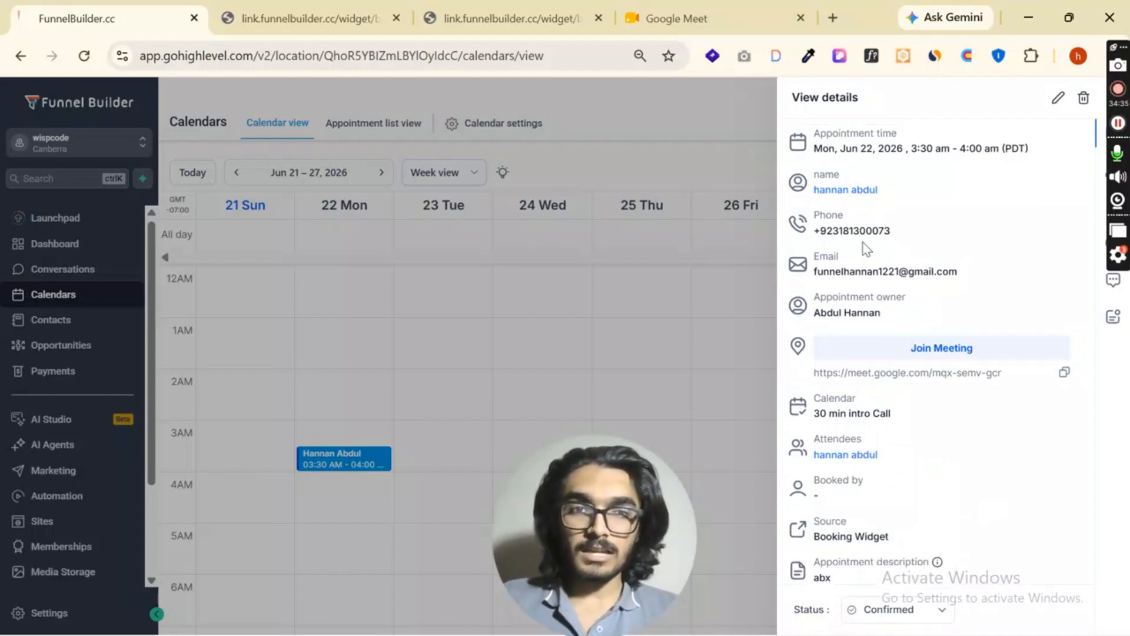
{"action": "scroll", "coordinate": [860, 194], "scroll_direction": "down", "scroll_amount": 2}
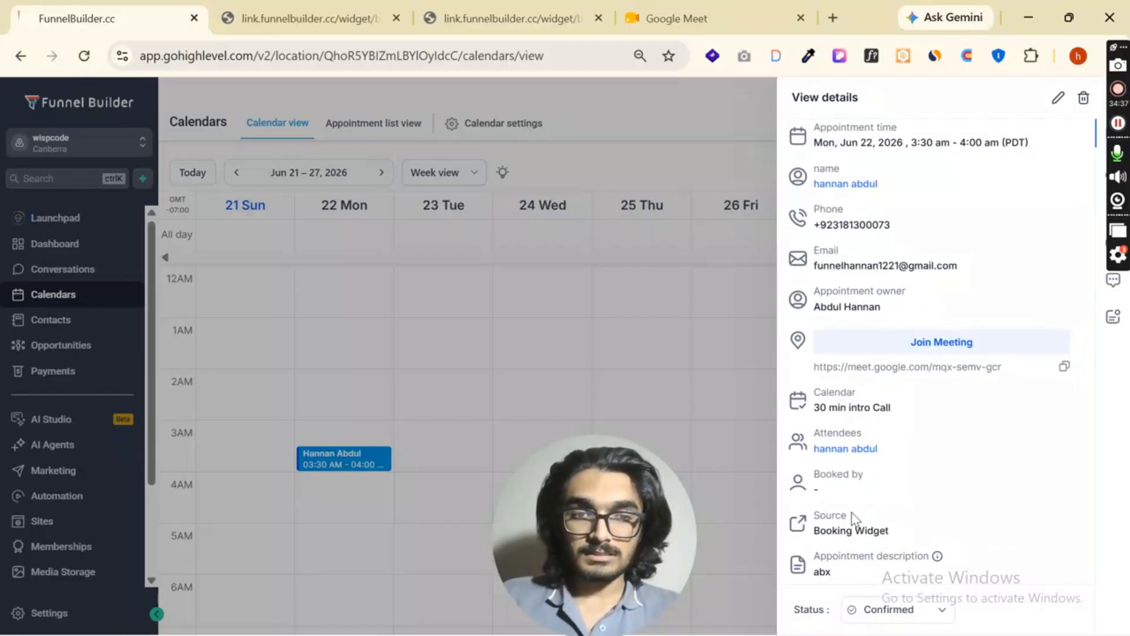
{"action": "left_click_drag", "start_coordinate": [1117, 59], "coordinate": [1116, 368]}
{"action": "left_click", "coordinate": [709, 375]}
- Look through the calendars, groups and users by which the weekly calendar view can be filtered
{"action": "left_click_drag", "start_coordinate": [576, 526], "coordinate": [1008, 526]}
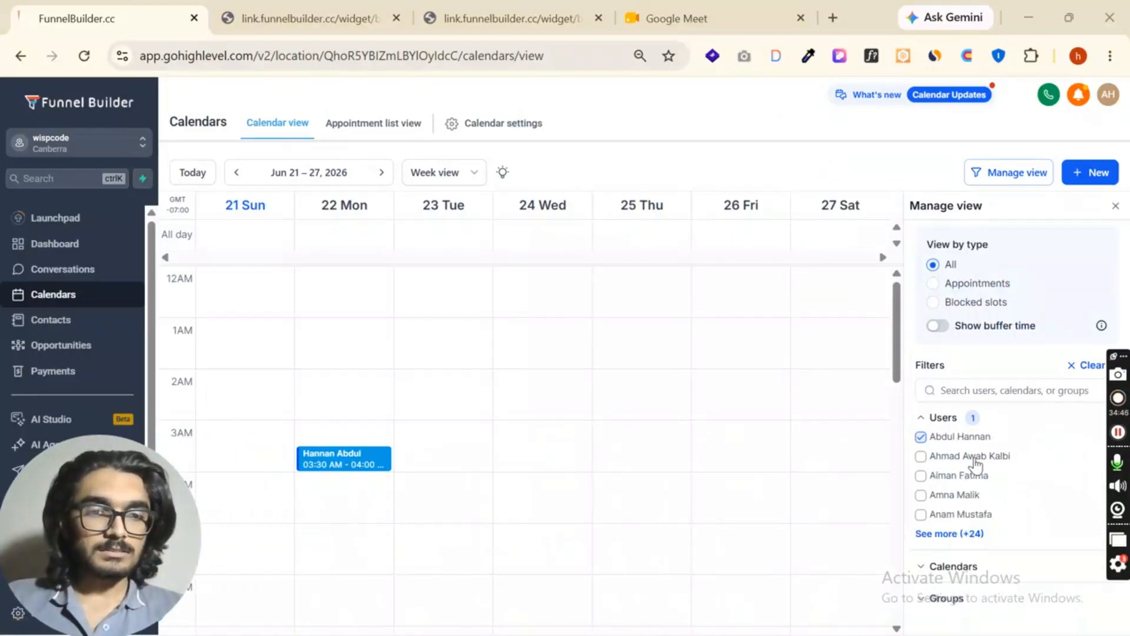
{"action": "left_click", "coordinate": [963, 564]}
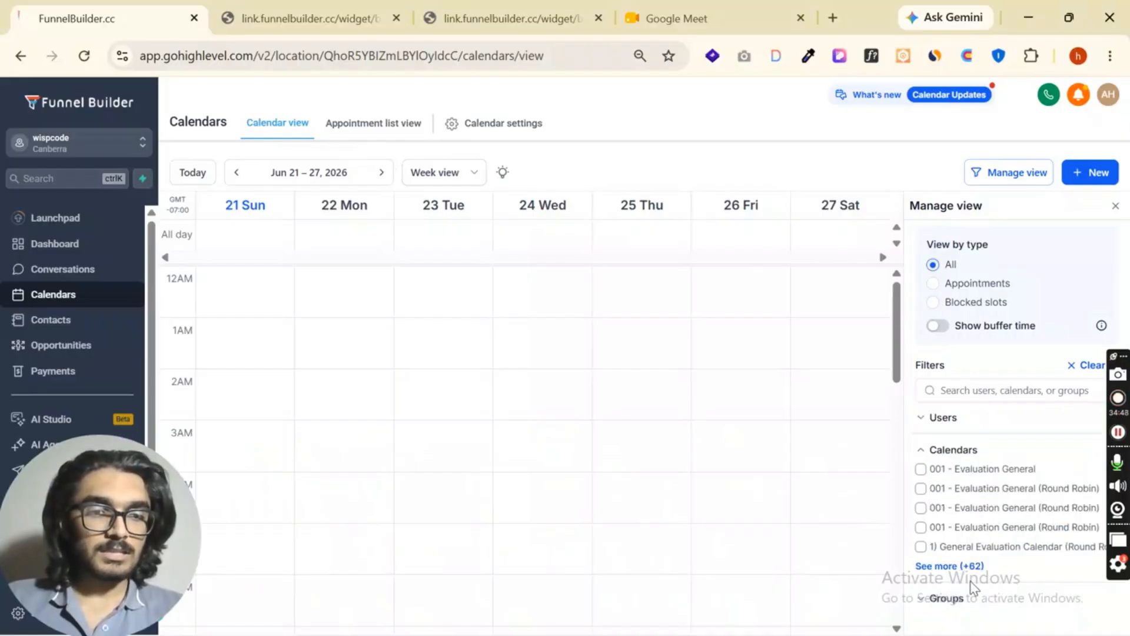
{"action": "left_click", "coordinate": [951, 597]}
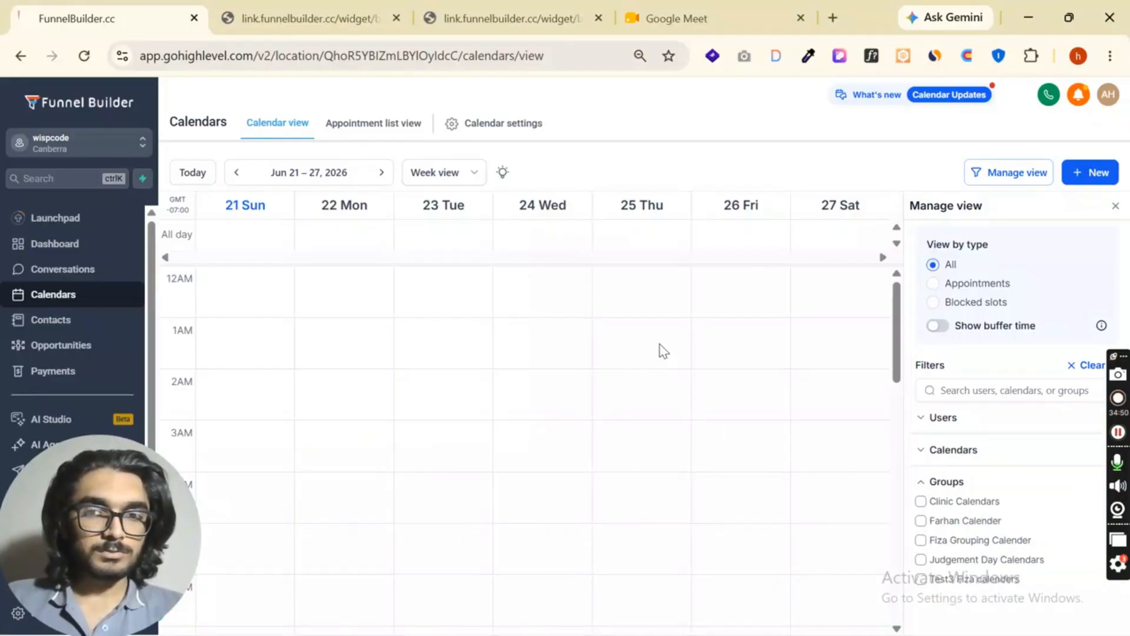
{"action": "left_click", "coordinate": [930, 419]}
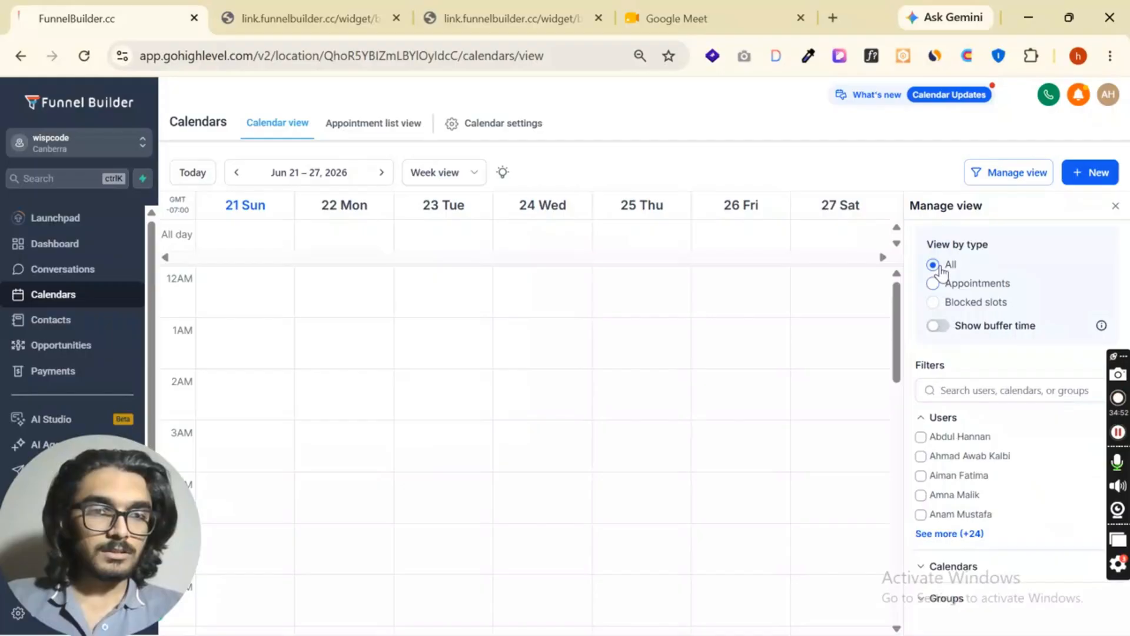
- Try the Appointments and Blocked slots view types for the weekly calendar and return to All
{"action": "left_click", "coordinate": [935, 286]}
{"action": "left_click", "coordinate": [933, 301]}
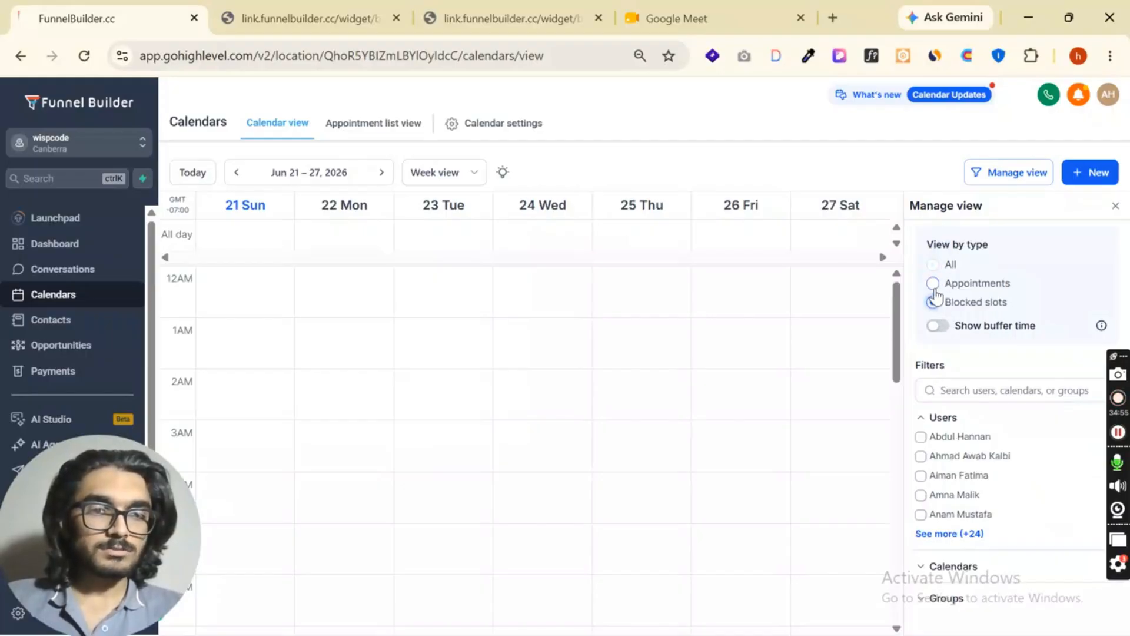
{"action": "left_click", "coordinate": [933, 265]}
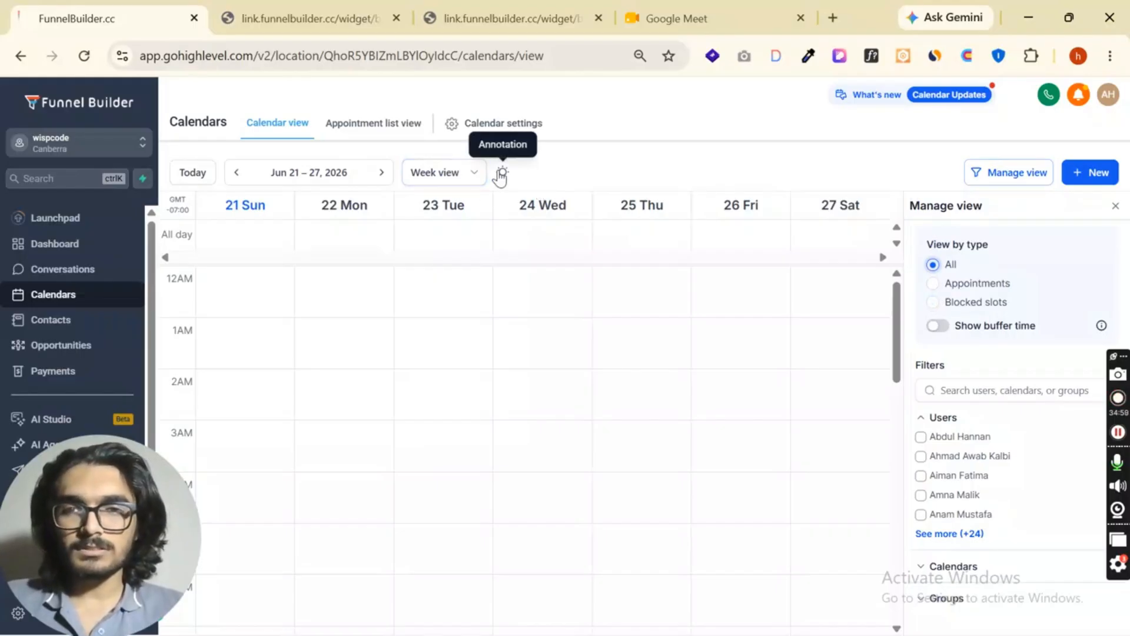
- Check the day, week and month options for the calendar display, keeping Week view
{"action": "left_click", "coordinate": [445, 177]}
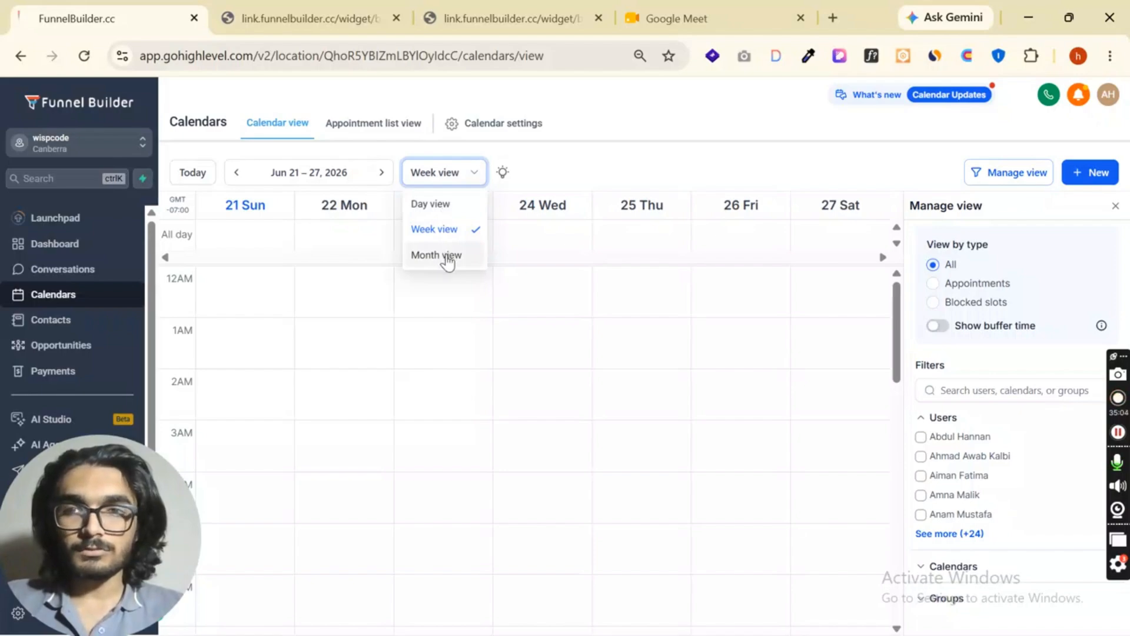
{"action": "left_click", "coordinate": [567, 159]}
{"action": "left_click_drag", "start_coordinate": [61, 535], "coordinate": [1127, 565]}
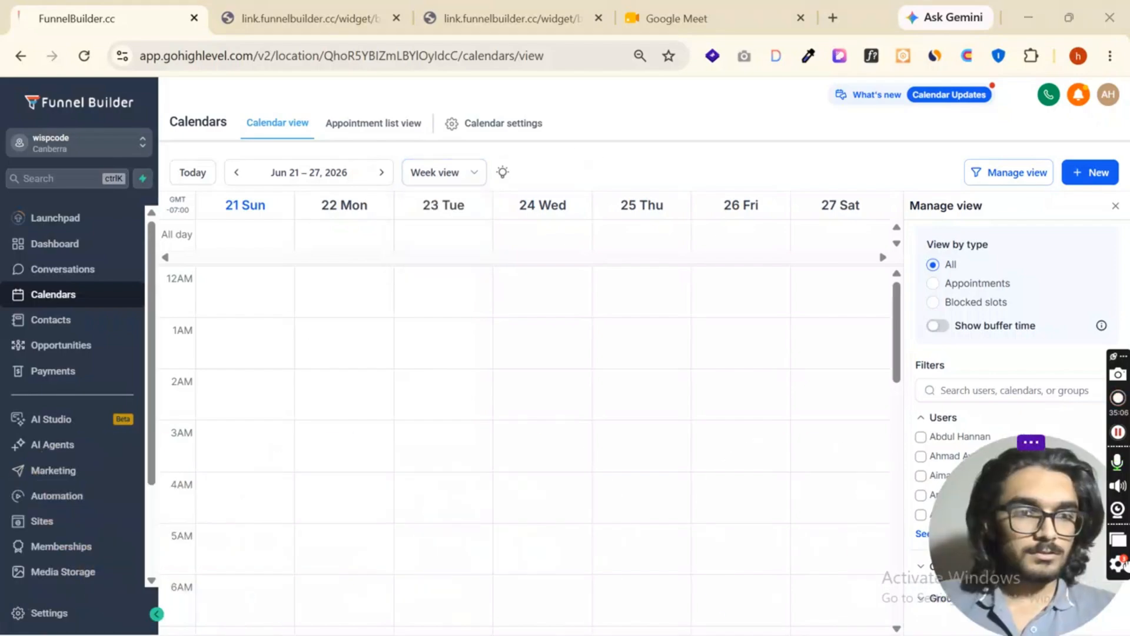
- Show the appointments as a list and check the customization options of the Upcoming list, closing them without changes
{"action": "left_click", "coordinate": [385, 124]}
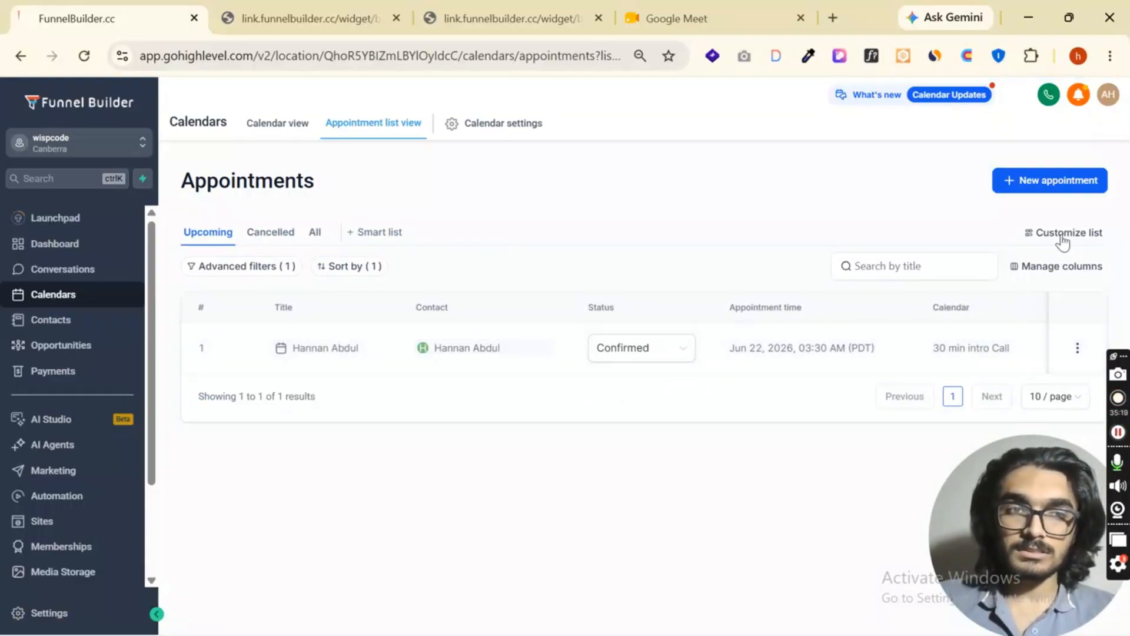
{"action": "left_click", "coordinate": [1067, 234]}
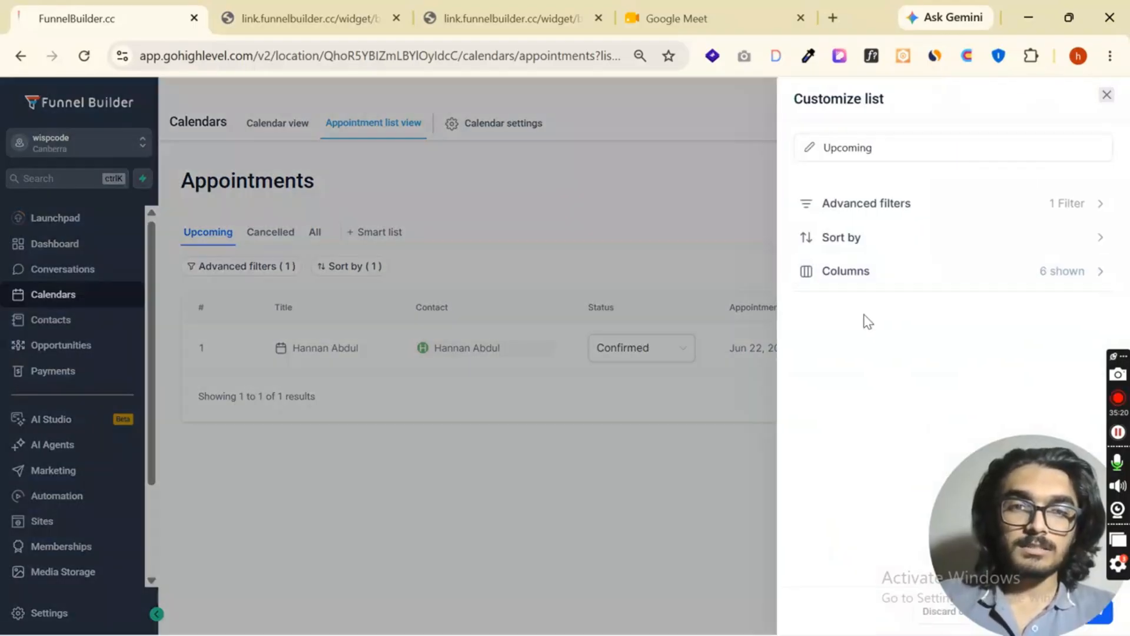
{"action": "left_click", "coordinate": [1107, 97]}
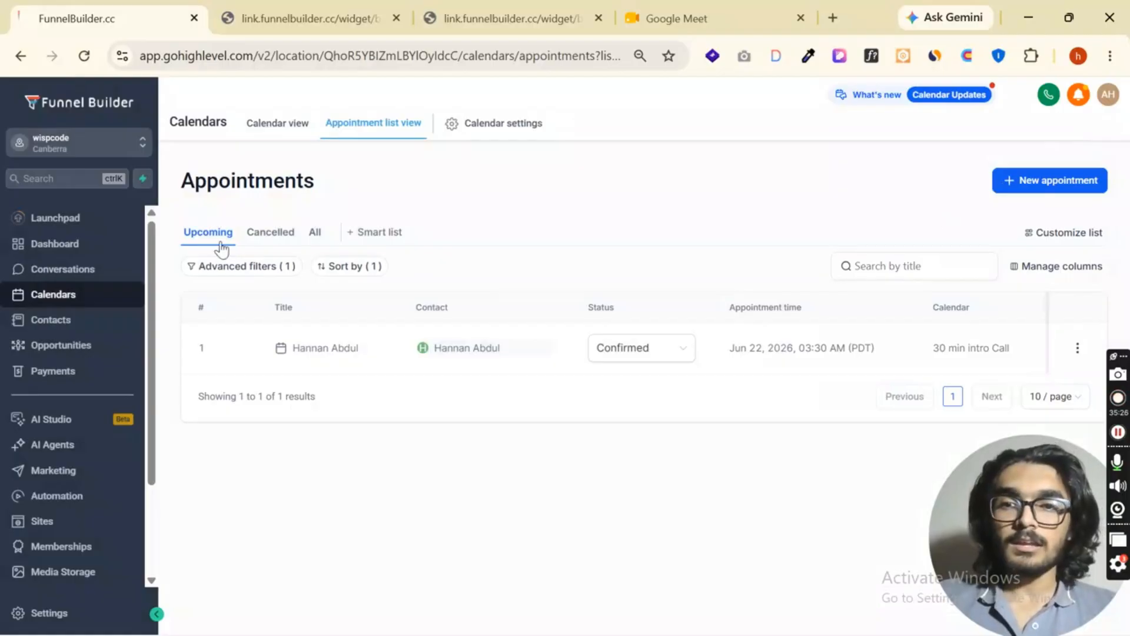
- View the cancelled appointments, look at the options for a new smart list without saving one, and return to Upcoming
{"action": "left_click", "coordinate": [270, 232]}
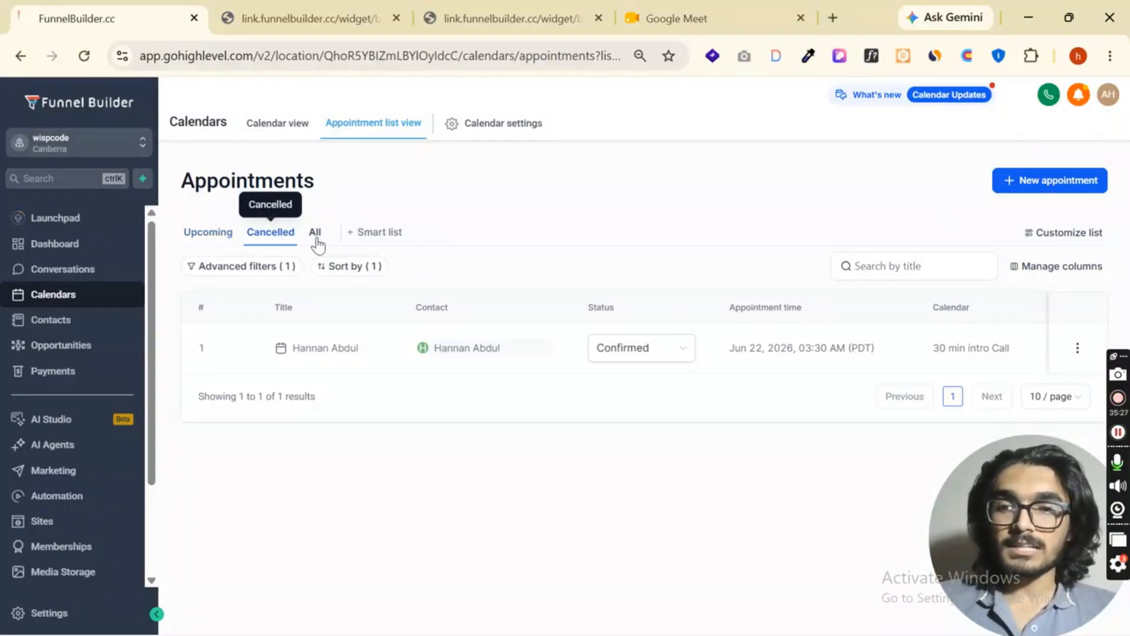
{"action": "left_click", "coordinate": [361, 234]}
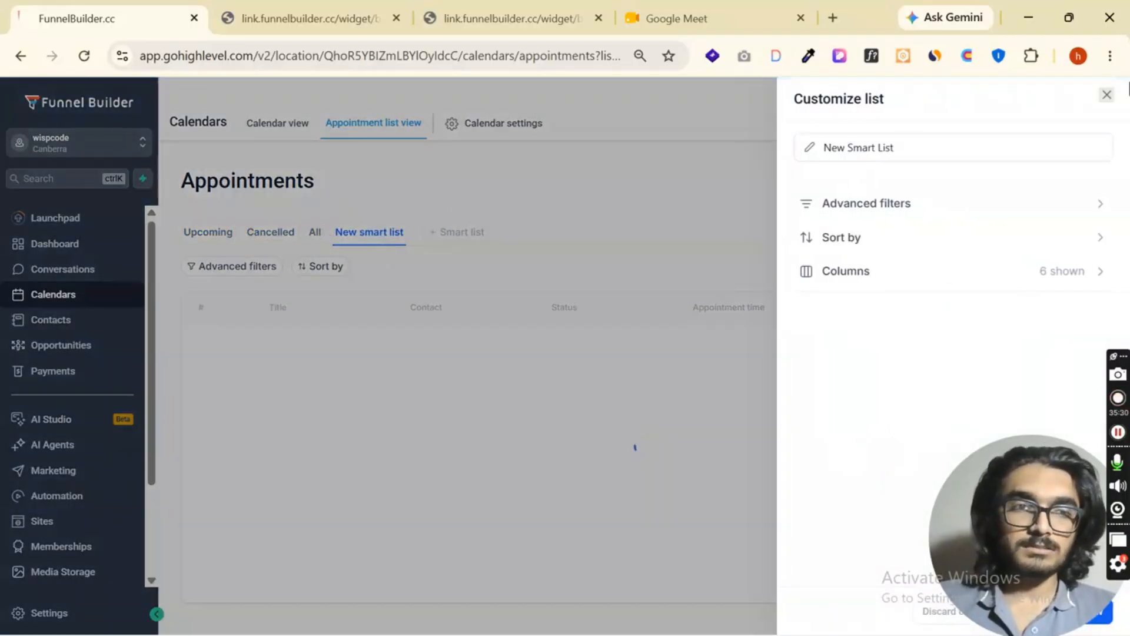
{"action": "left_click", "coordinate": [1107, 96]}
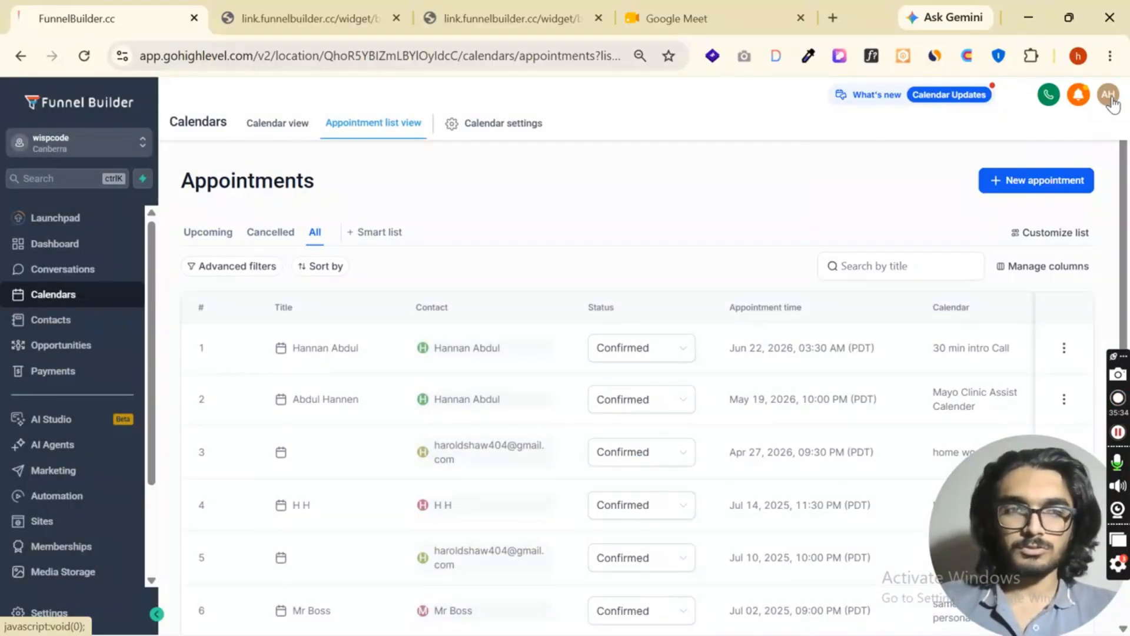
{"action": "left_click", "coordinate": [209, 235]}
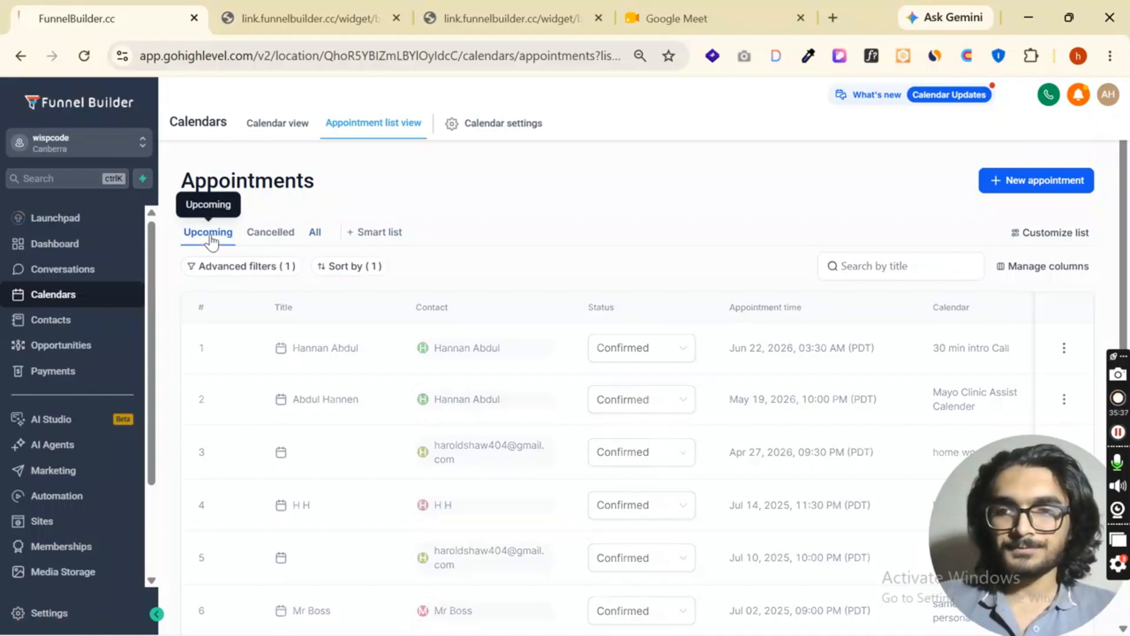